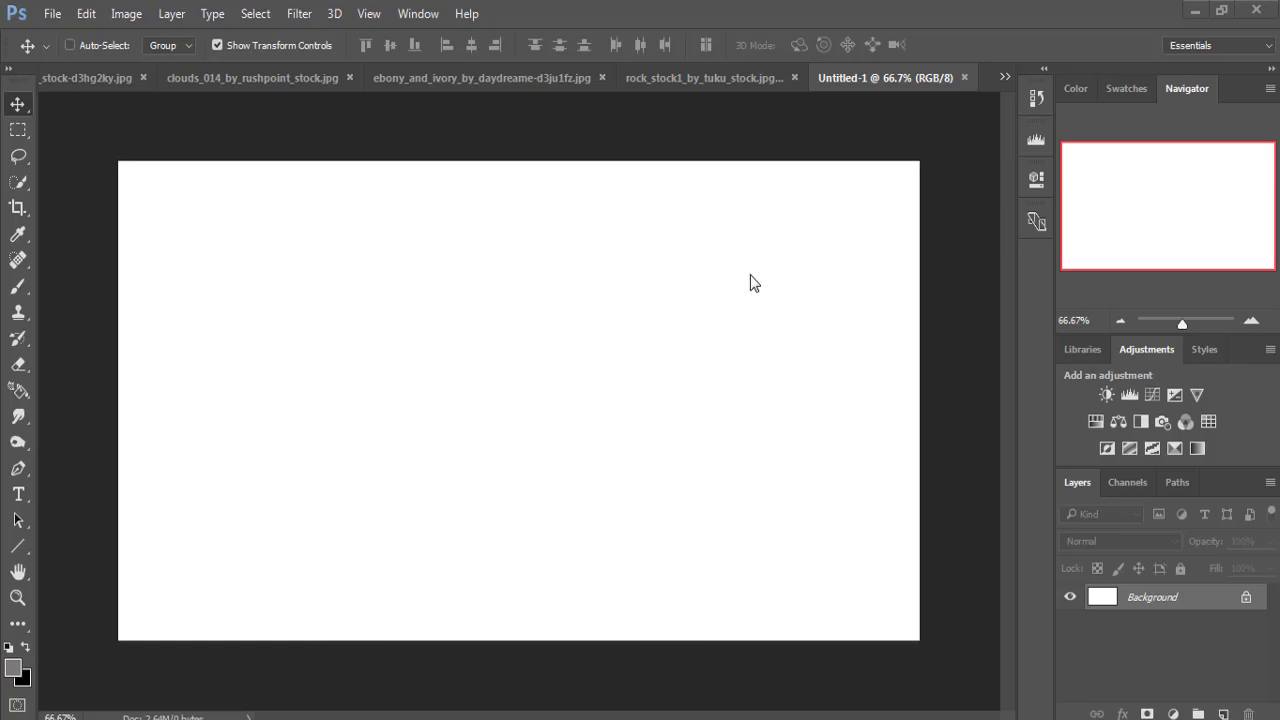
# - Quick-select the rocky ground and stone wall in the rock_stock1 photo, leaving out the sky
pyautogui.click(729, 79)
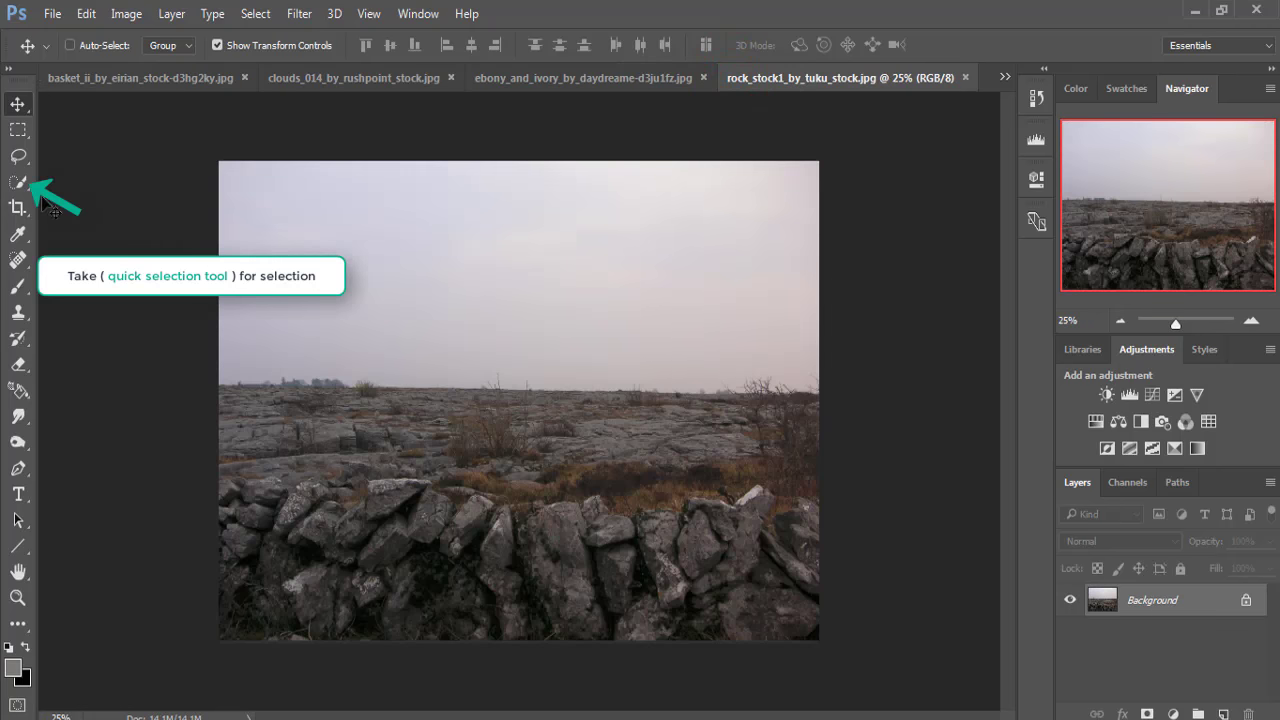
pyautogui.click(18, 183)
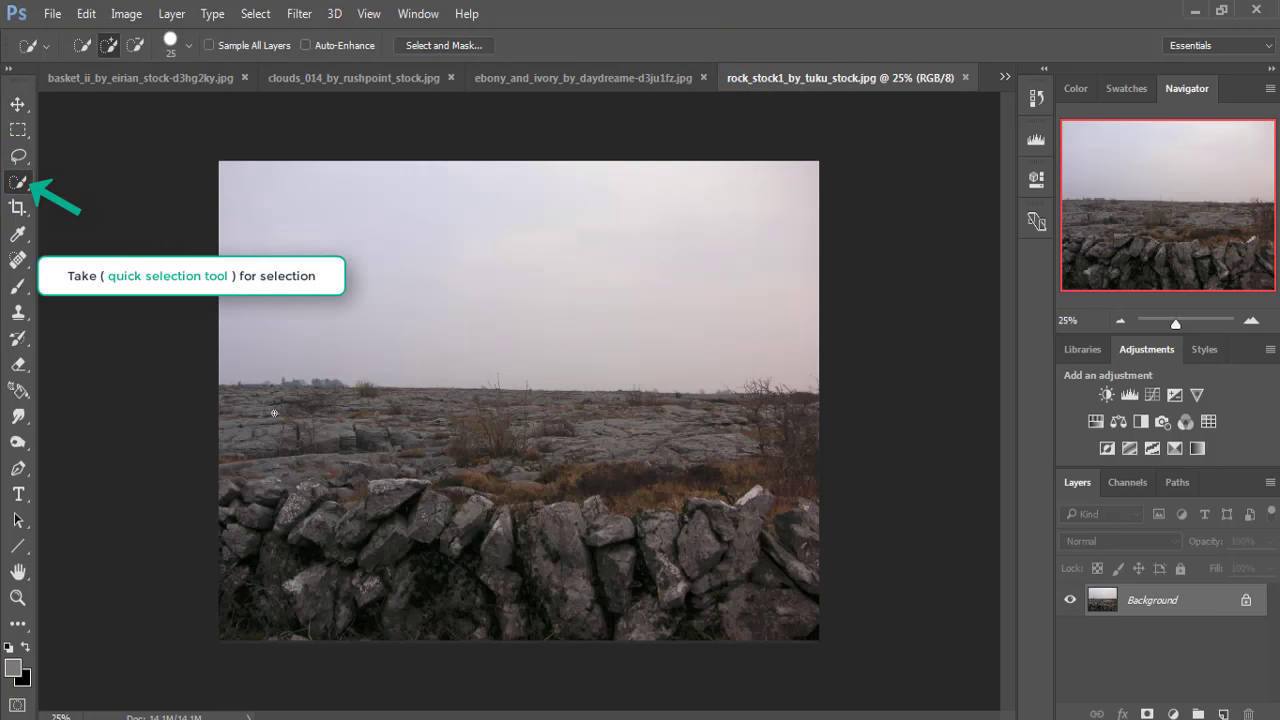
pyautogui.moveTo(268, 405); pyautogui.dragTo(479, 427)
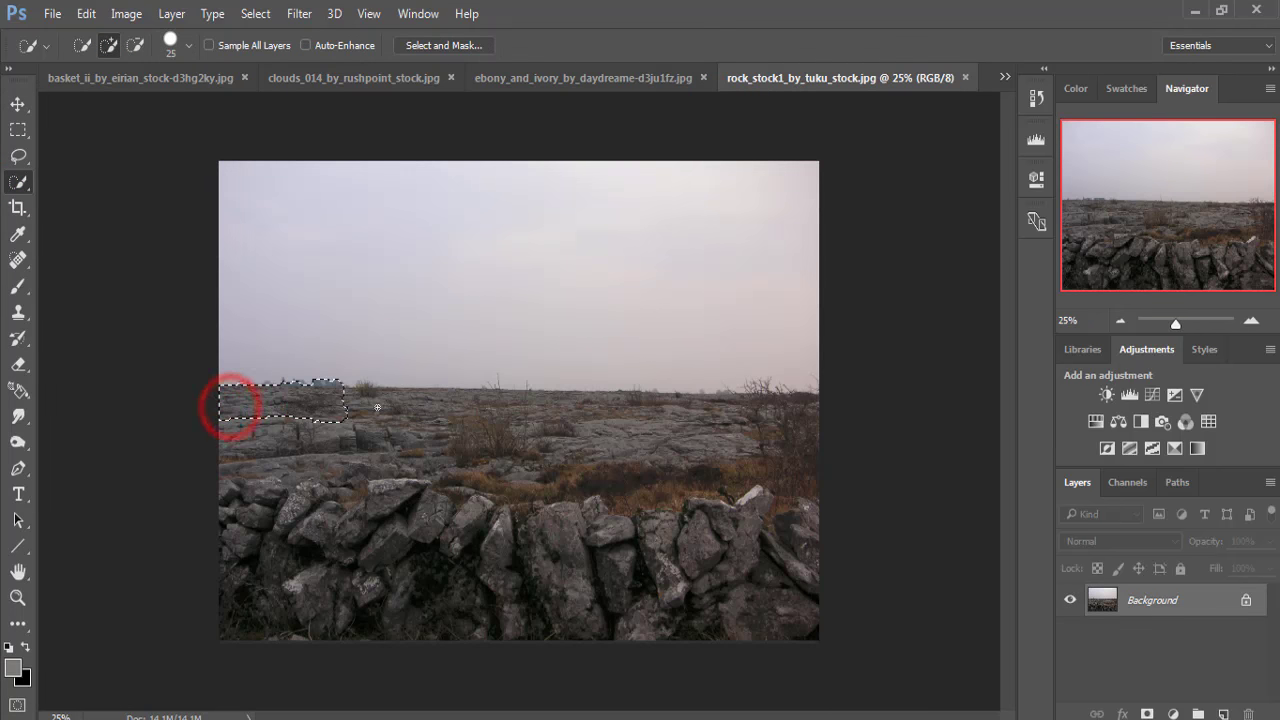
pyautogui.moveTo(720, 466); pyautogui.dragTo(799, 493)
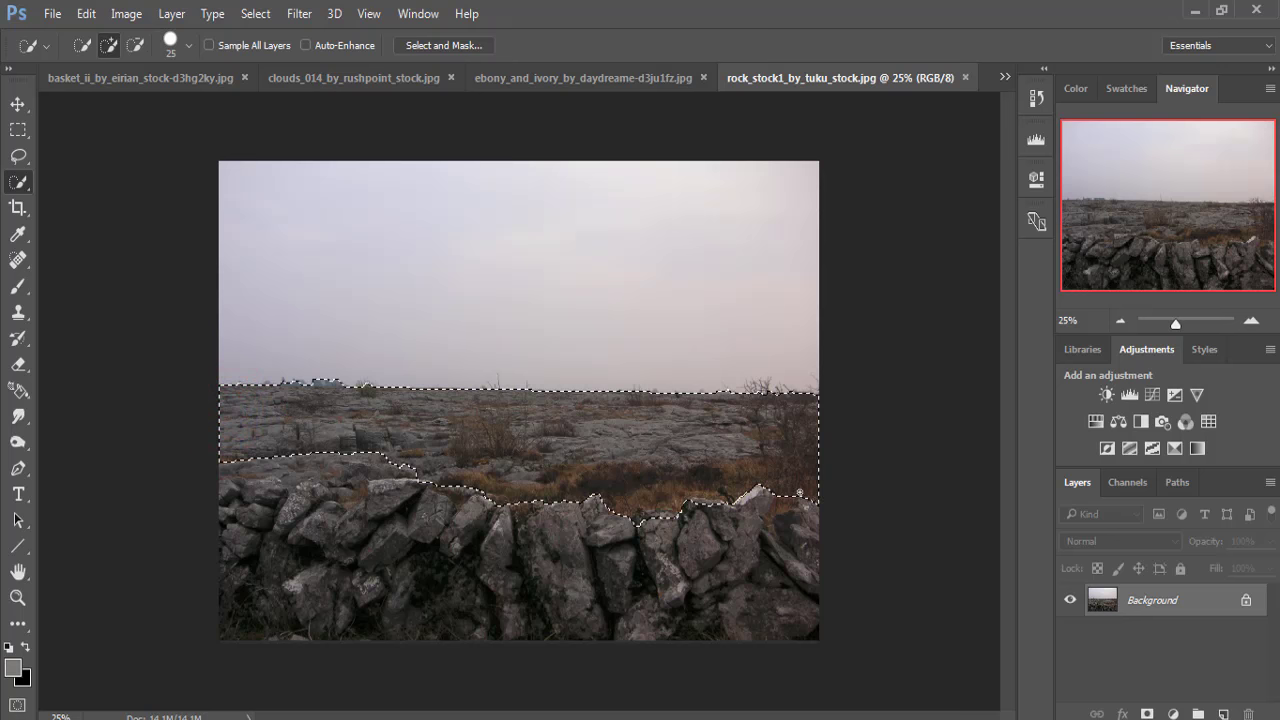
pyautogui.moveTo(796, 601)
pyautogui.mouseDown()
pyautogui.moveTo(602, 566)
pyautogui.moveTo(350, 549)
pyautogui.mouseUp()
# - Drag the selected rocks onto Untitled-1 as Layer 1 and minimize the rock photo window
pyautogui.press('v')
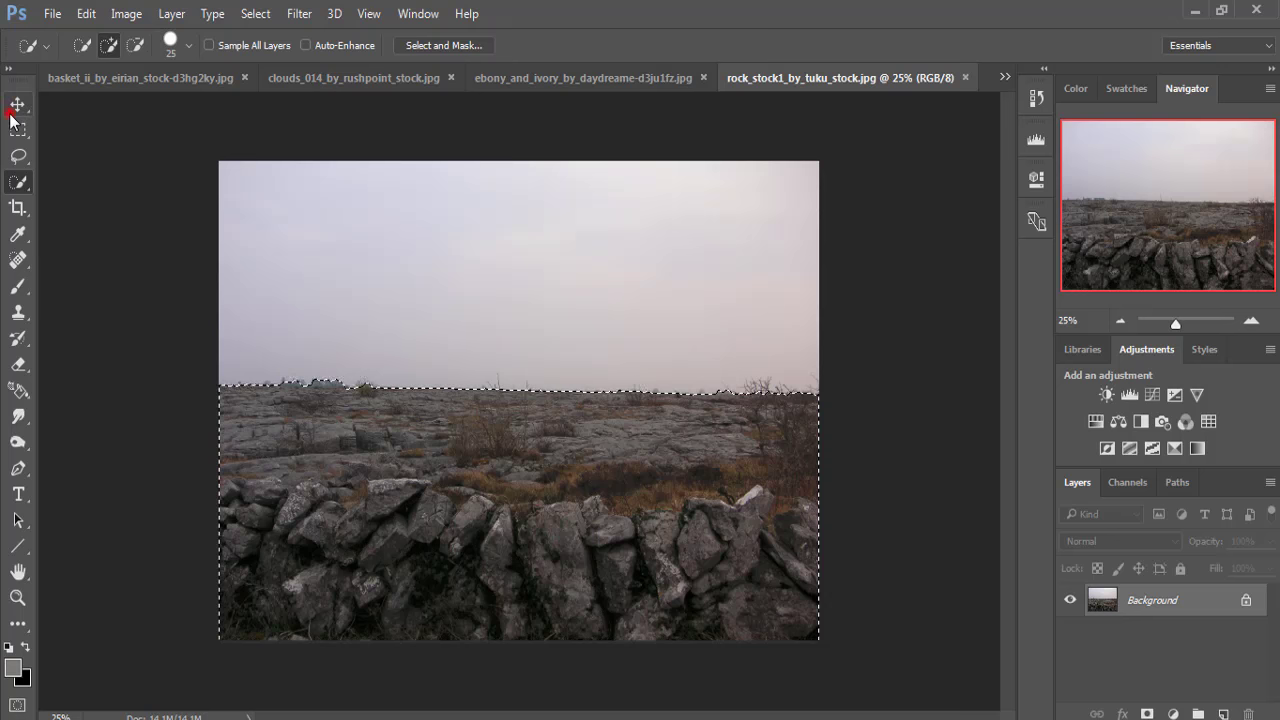
pyautogui.moveTo(793, 78); pyautogui.dragTo(799, 148)
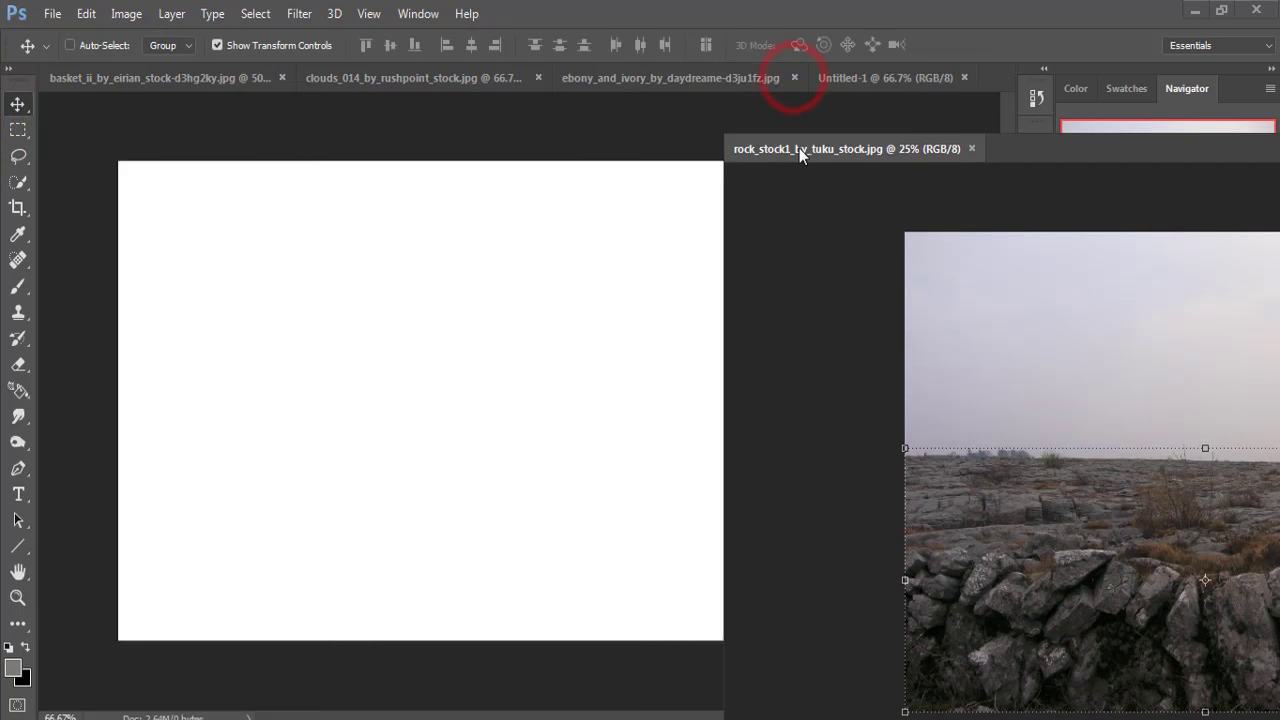
pyautogui.moveTo(848, 452); pyautogui.dragTo(486, 446)
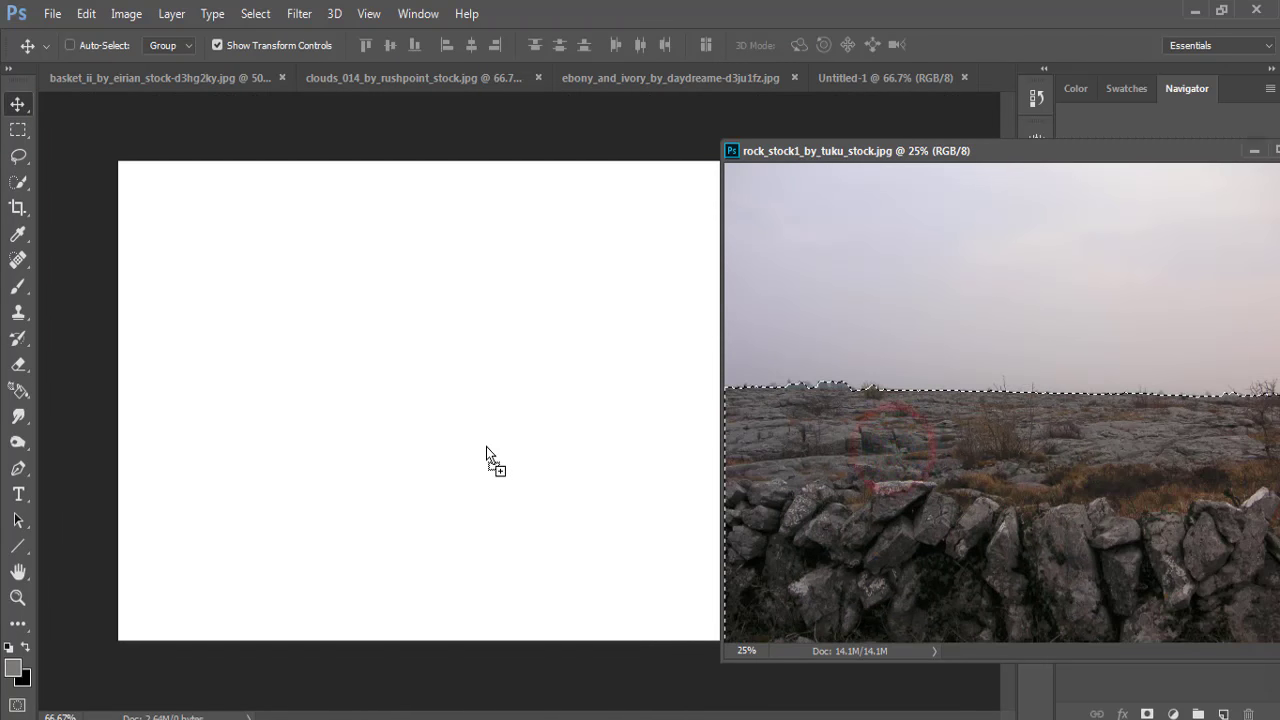
pyautogui.moveTo(1101, 165); pyautogui.dragTo(772, 203)
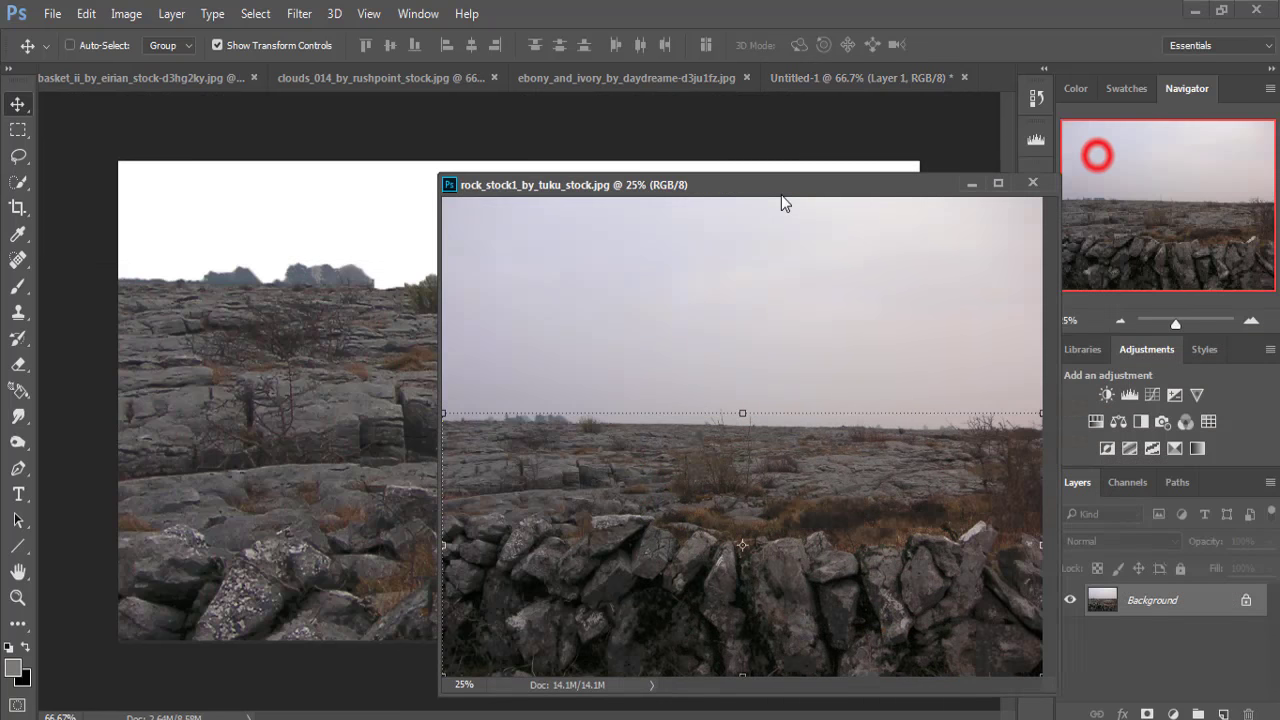
pyautogui.click(927, 188)
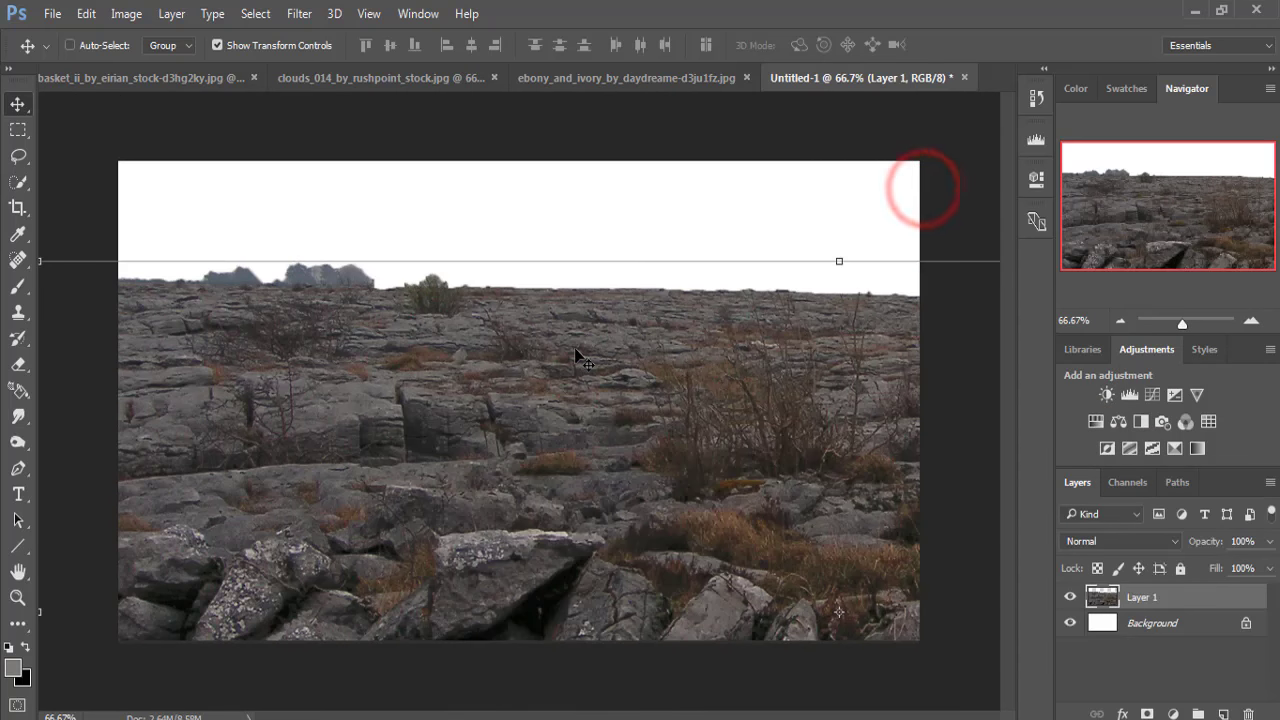
# - Scale the rock layer to 50% width and 36.85% height along the canvas bottom
pyautogui.hotkey('ctrl', '-')
pyautogui.hotkey('ctrl', '-')
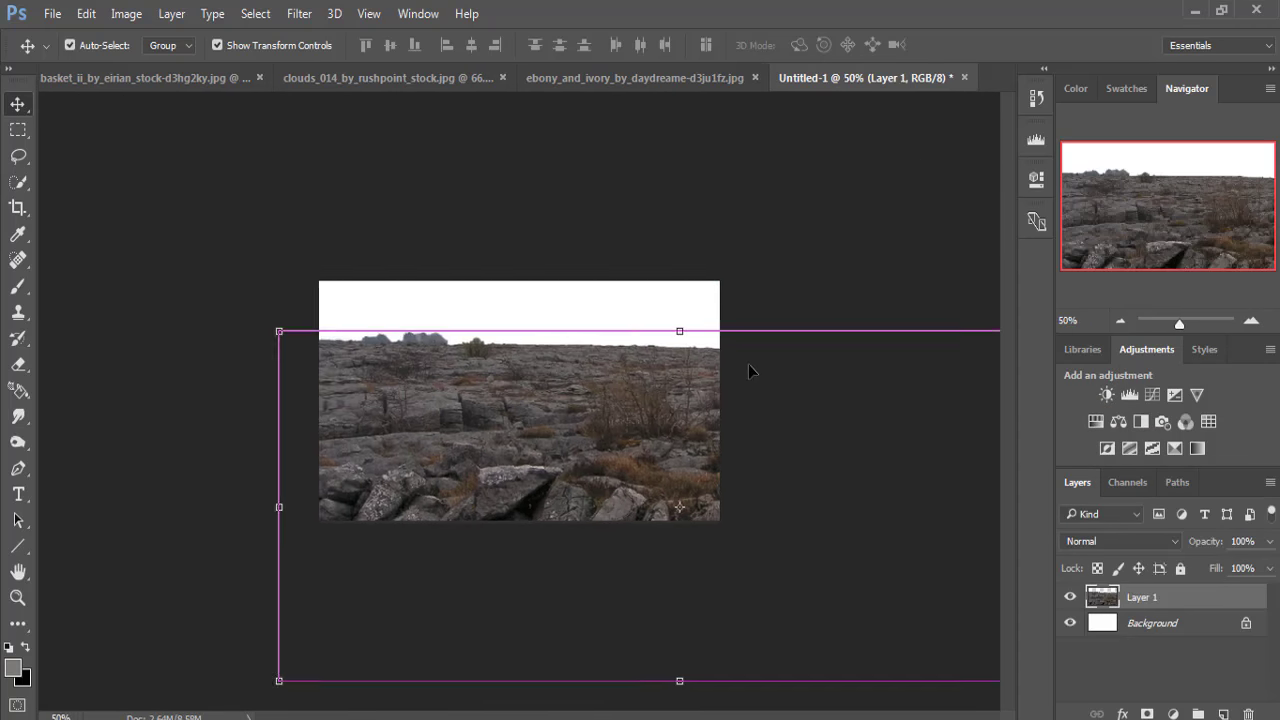
pyautogui.hotkey('ctrl', '-')
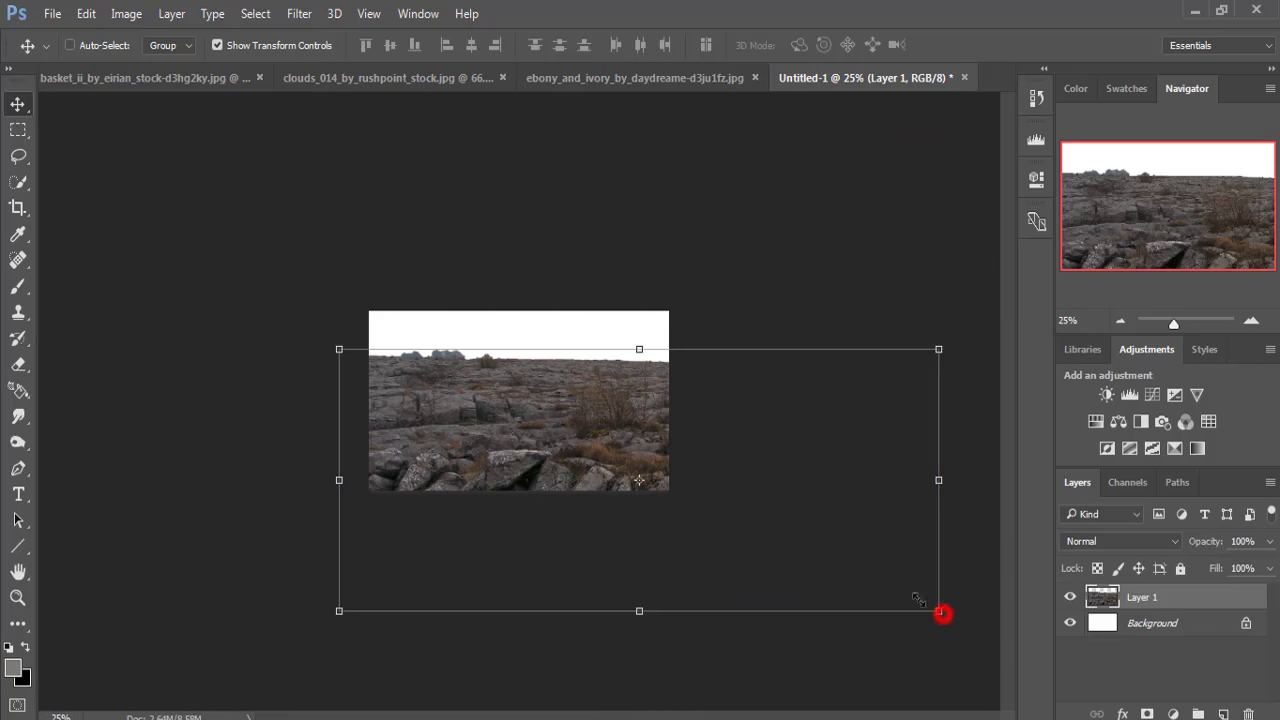
pyautogui.moveTo(939, 611); pyautogui.dragTo(670, 492)
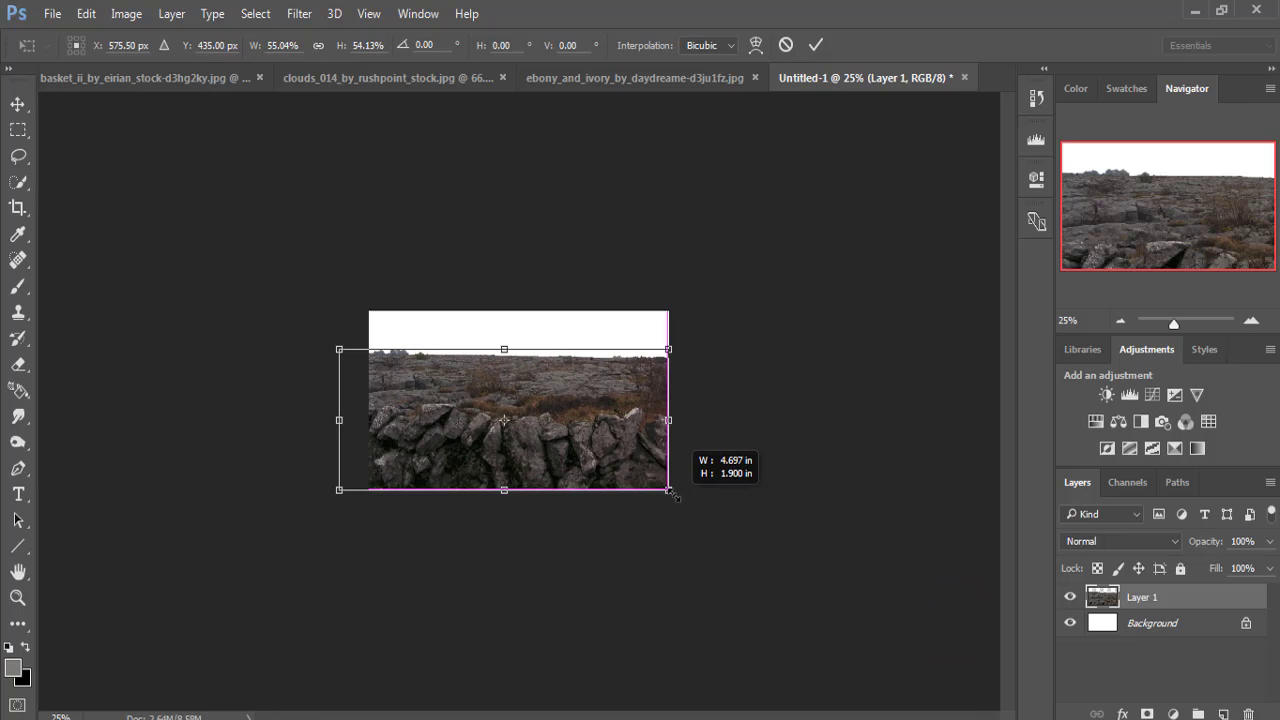
pyautogui.moveTo(338, 349)
pyautogui.mouseDown()
pyautogui.moveTo(366, 412)
pyautogui.moveTo(369, 400)
pyautogui.mouseUp()
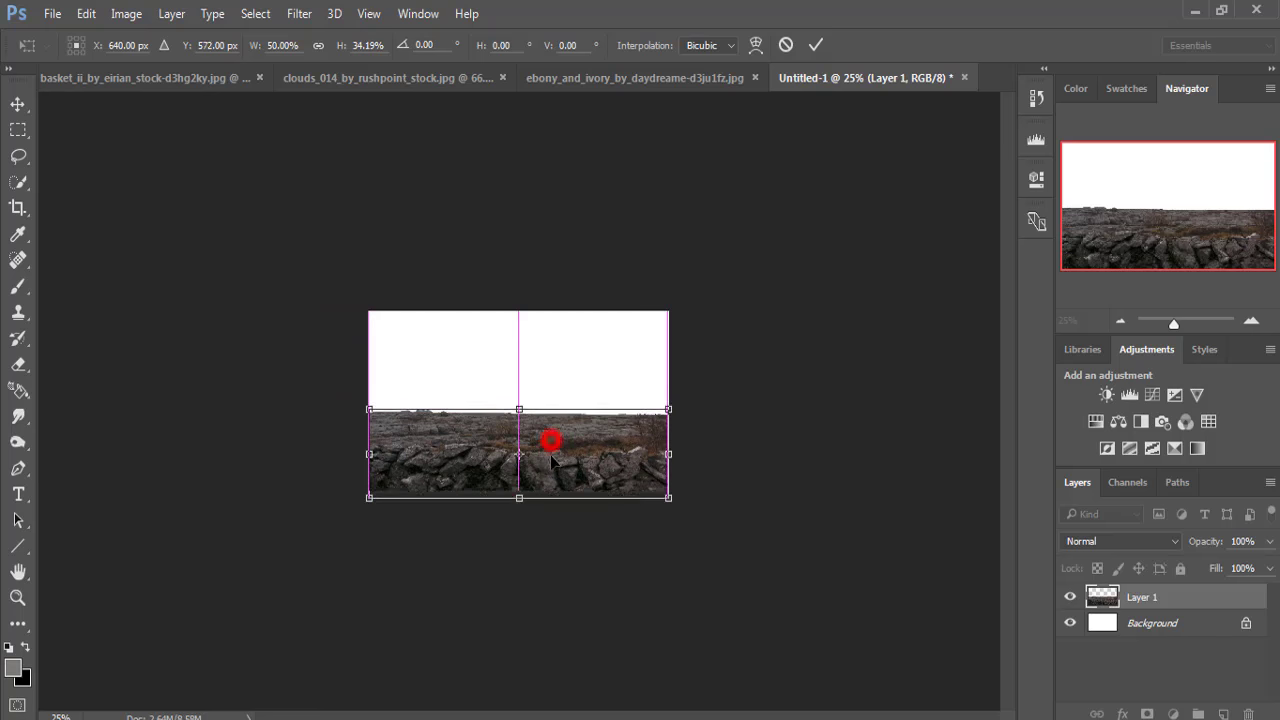
pyautogui.moveTo(546, 440); pyautogui.dragTo(551, 464)
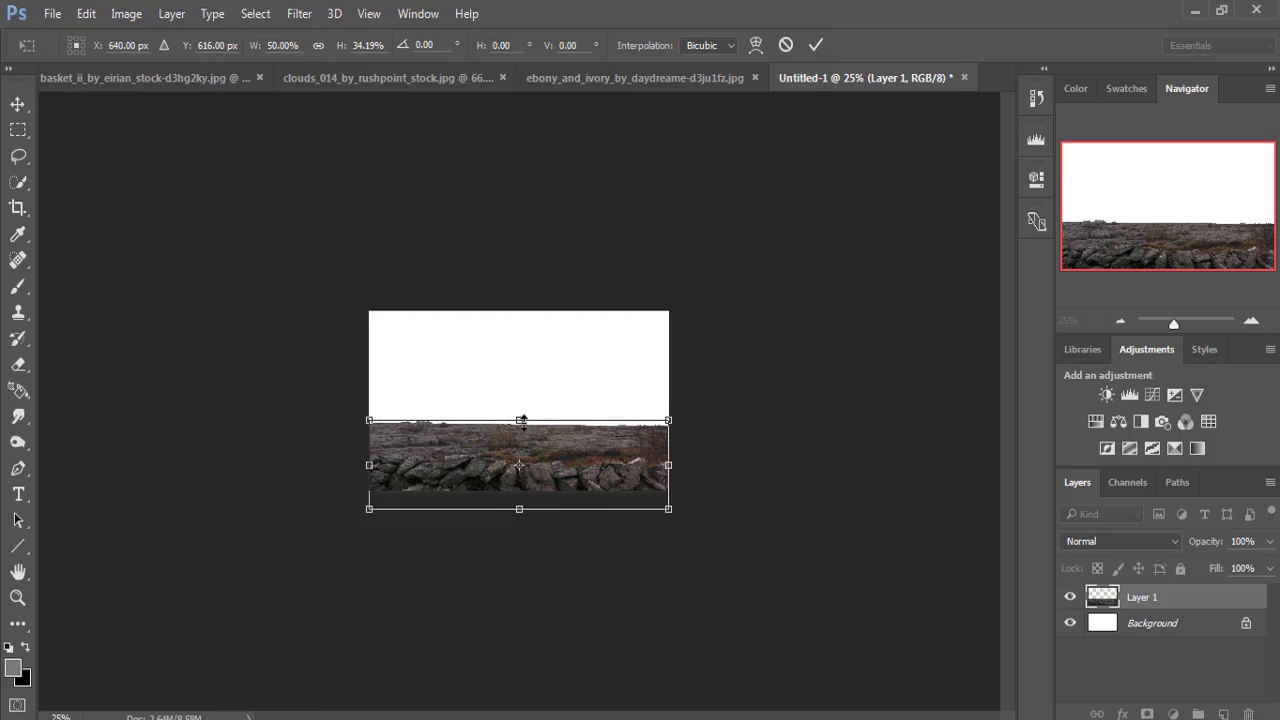
pyautogui.moveTo(519, 419); pyautogui.dragTo(519, 413)
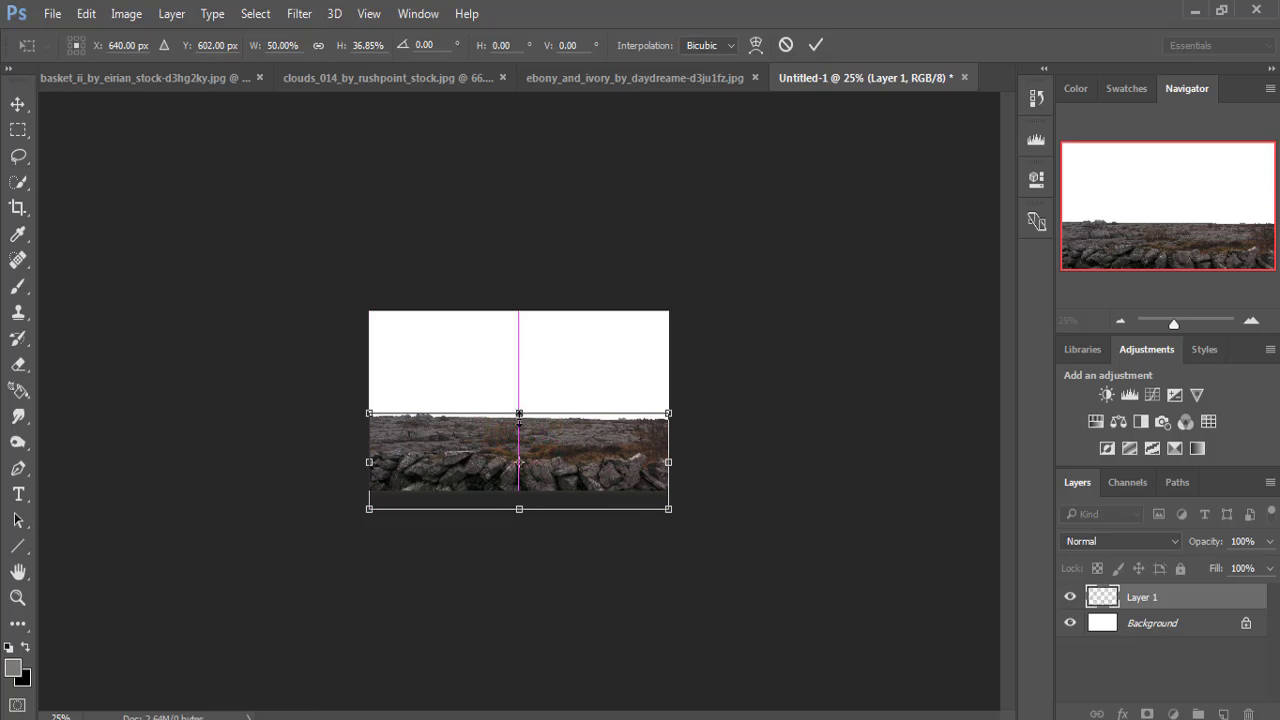
pyautogui.click(819, 45)
pyautogui.click(591, 452)
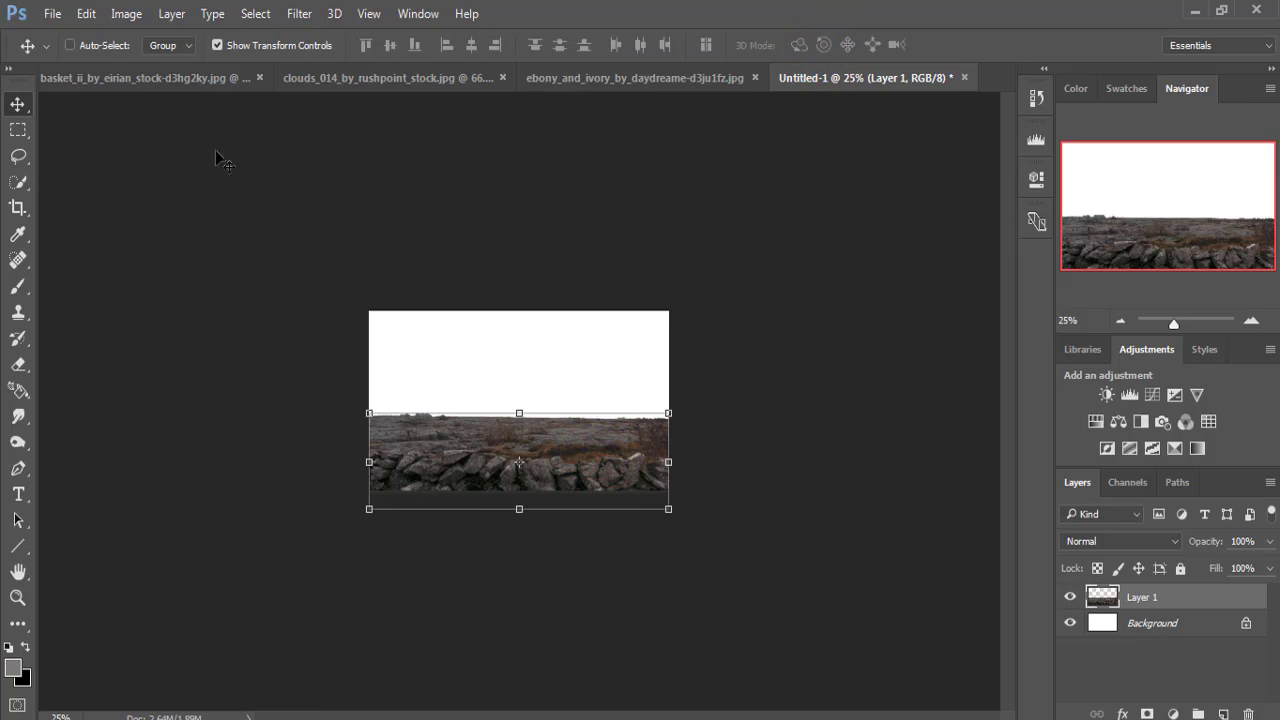
# - Quick-select the white rat's head, back and tail in the ebony_and_ivory photo
pyautogui.click(144, 80)
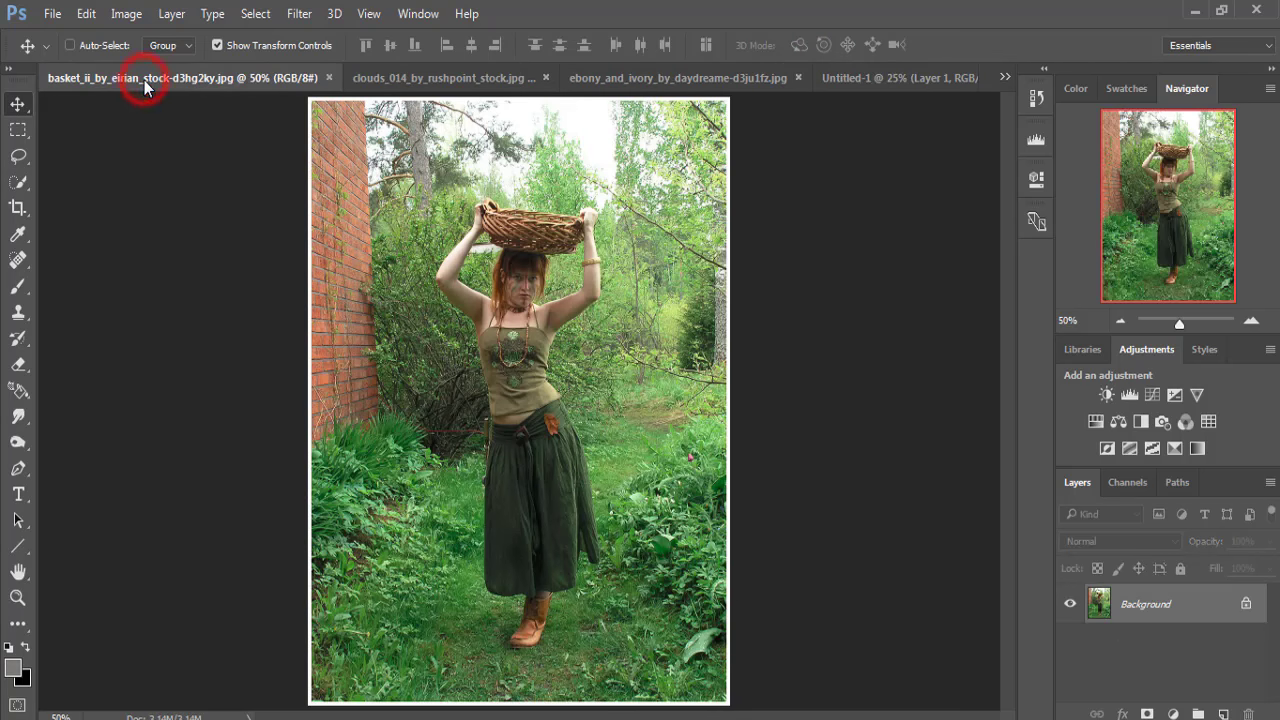
pyautogui.click(628, 79)
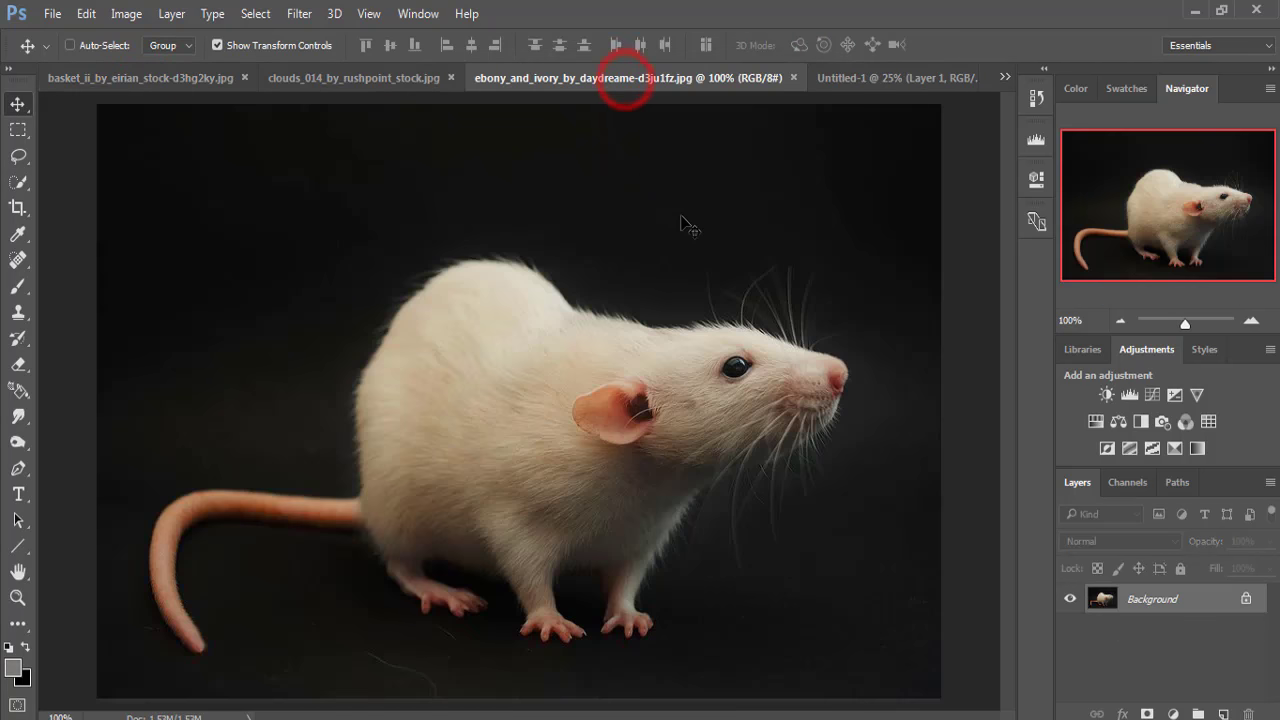
pyautogui.click(18, 182)
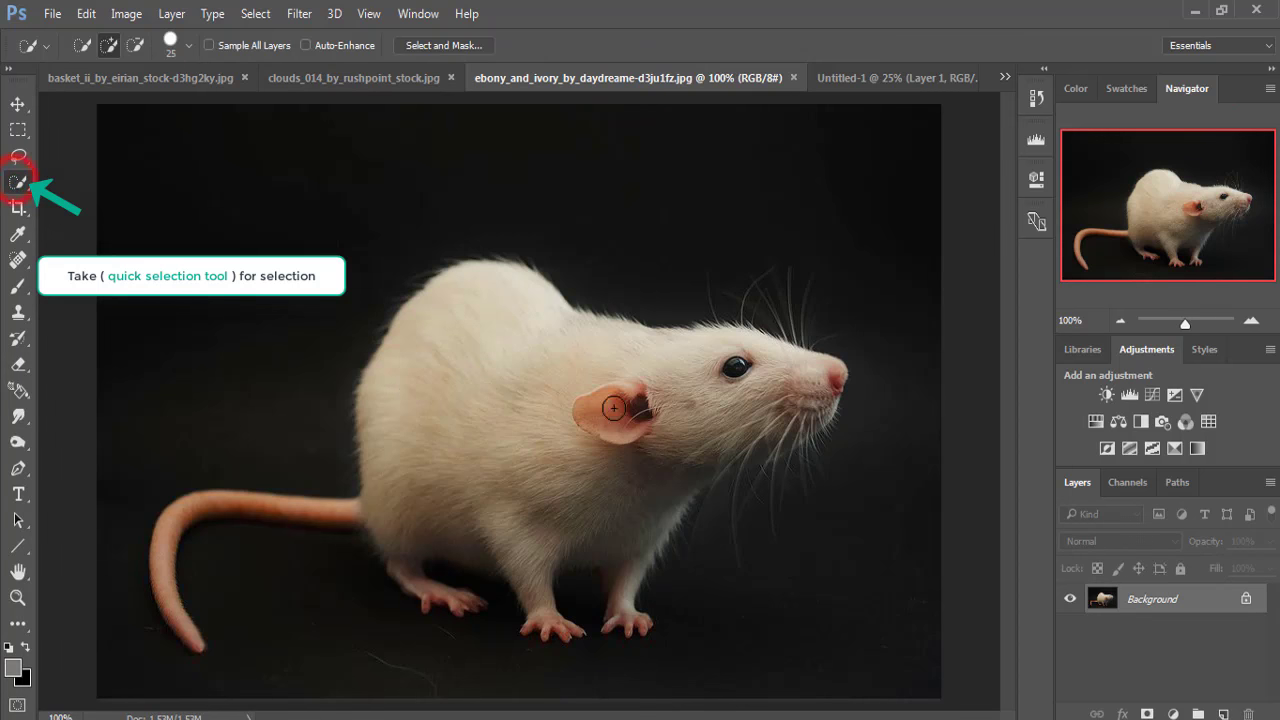
pyautogui.moveTo(790, 380)
pyautogui.mouseDown()
pyautogui.moveTo(426, 298)
pyautogui.moveTo(382, 511)
pyautogui.mouseUp()
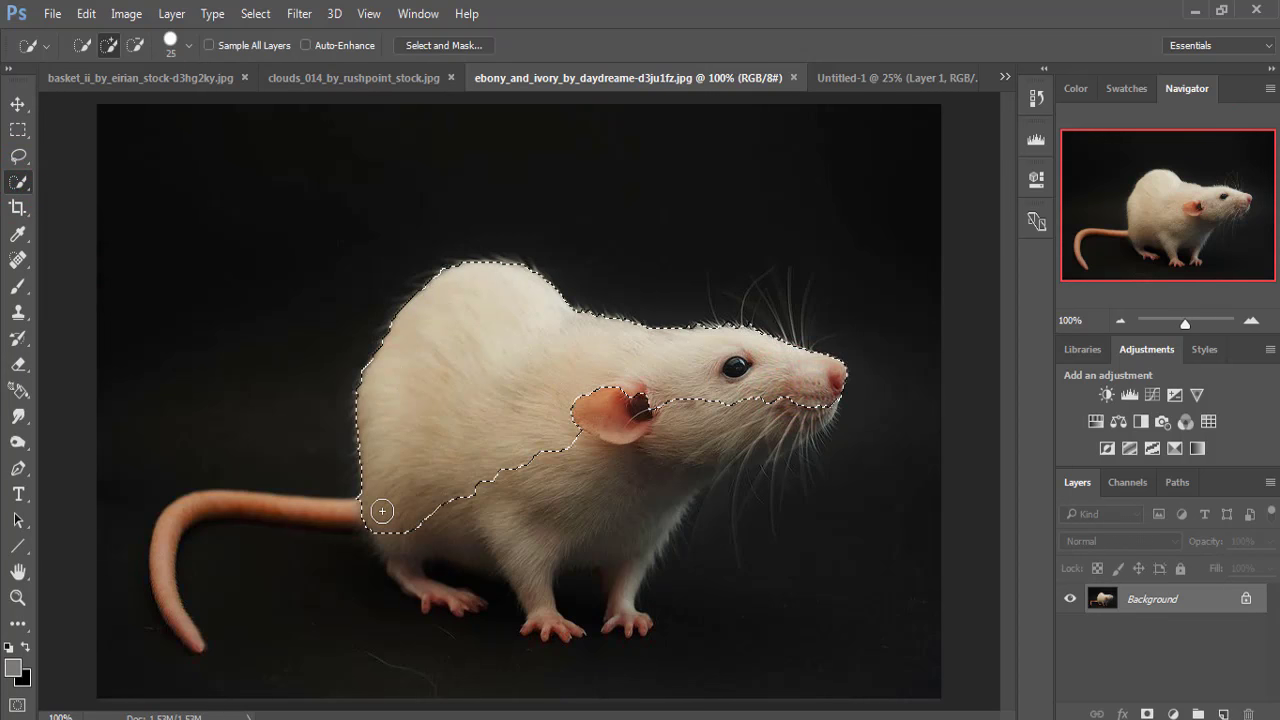
pyautogui.moveTo(320, 515)
pyautogui.mouseDown()
pyautogui.moveTo(166, 582)
pyautogui.moveTo(297, 513)
pyautogui.moveTo(348, 524)
pyautogui.mouseUp()
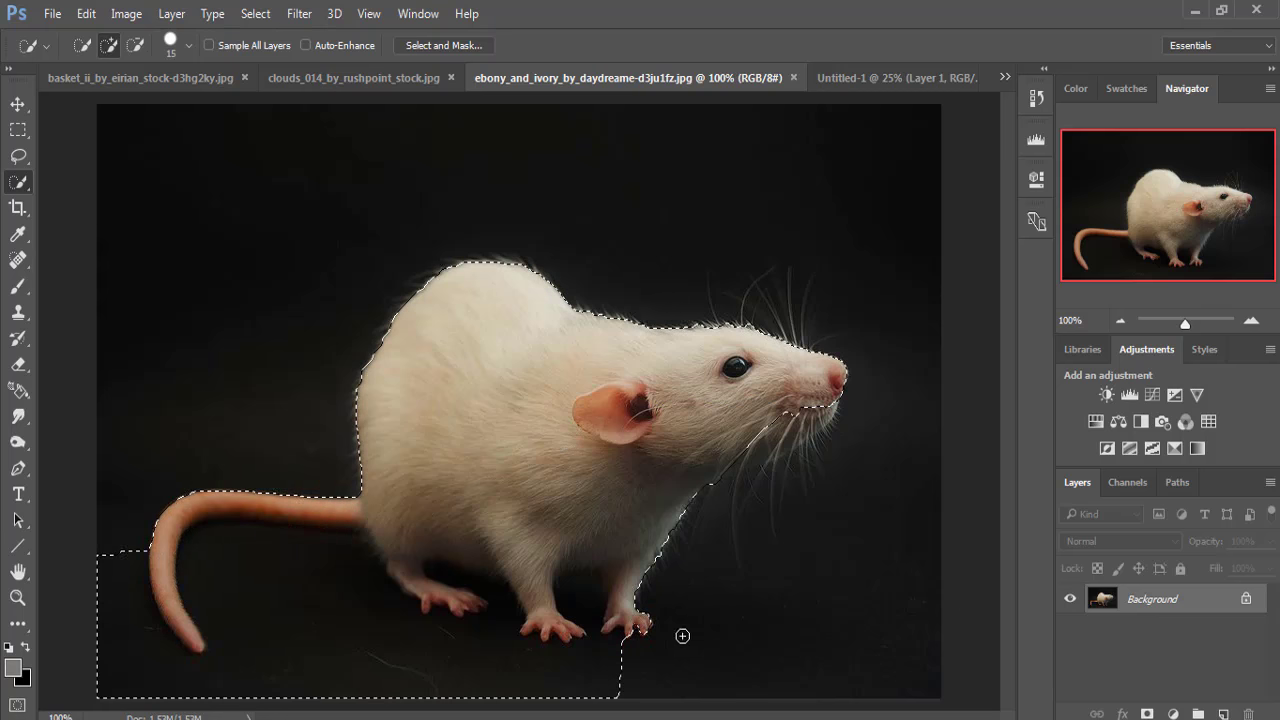
# - Subtract background around the tail, feet and front legs, then add back the hind leg
pyautogui.click(136, 45)
pyautogui.moveTo(136, 522); pyautogui.dragTo(162, 658)
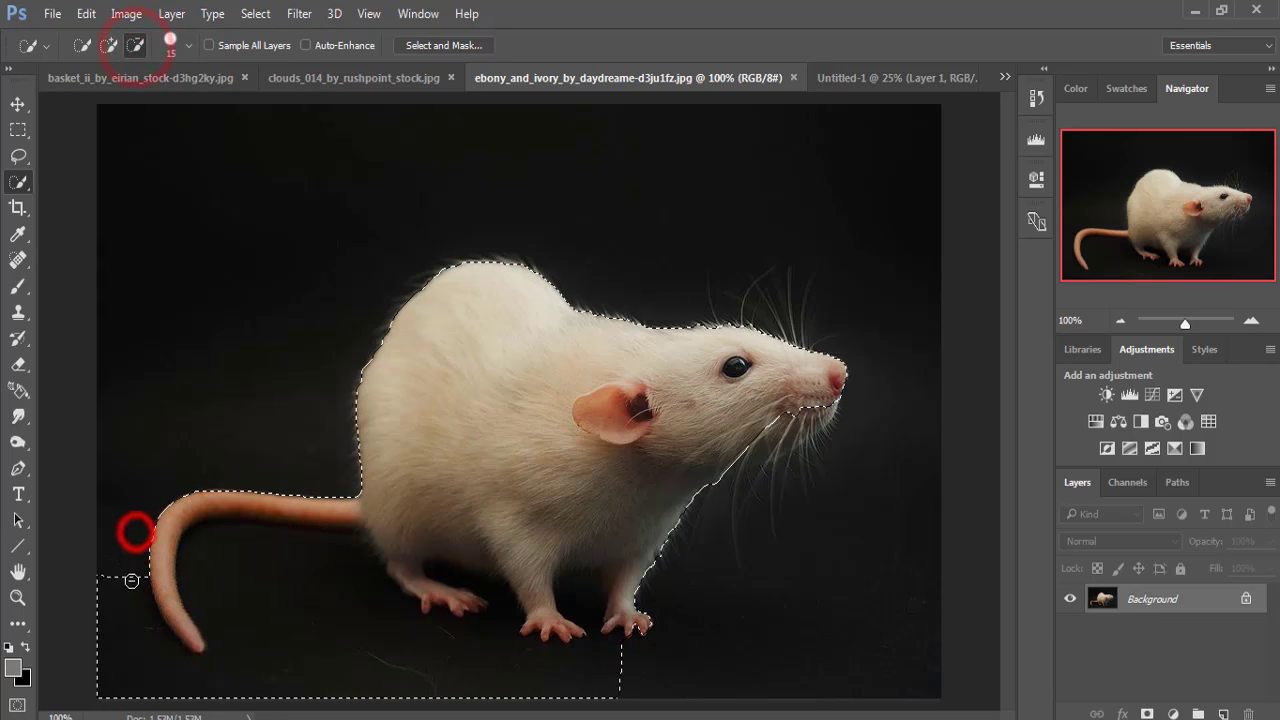
pyautogui.moveTo(238, 604); pyautogui.dragTo(204, 587)
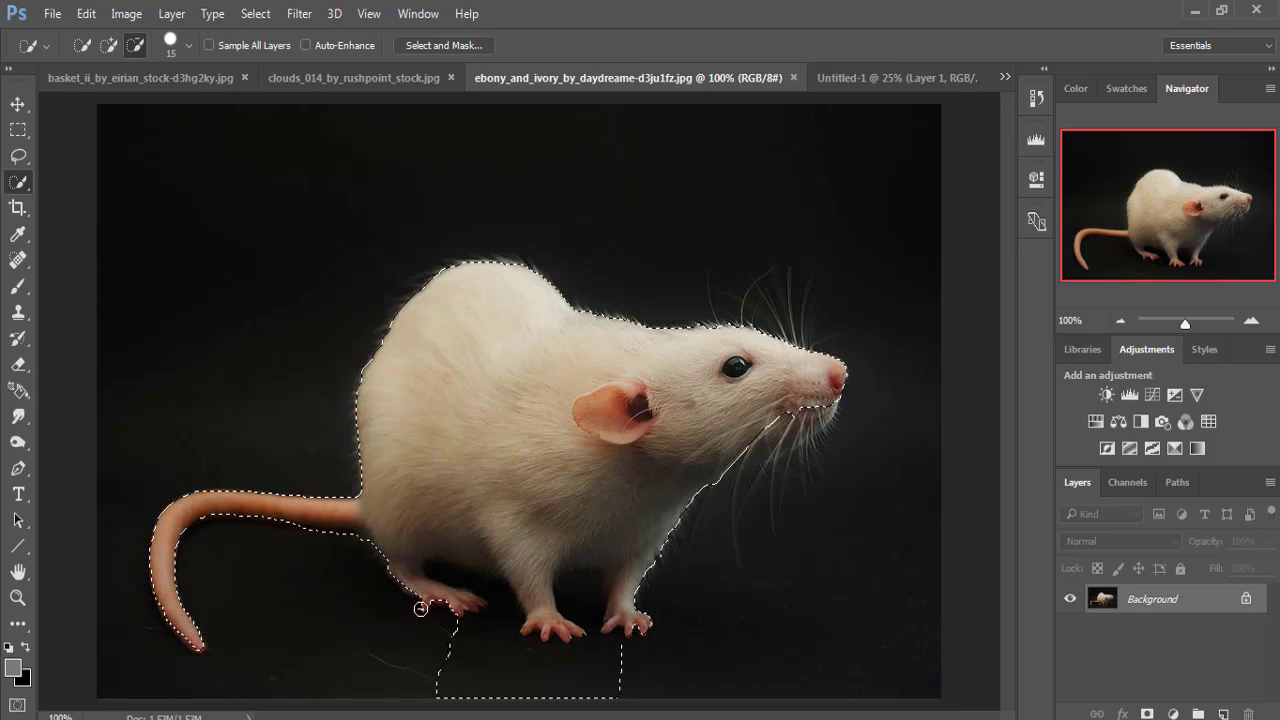
pyautogui.click(431, 646)
pyautogui.moveTo(494, 657); pyautogui.dragTo(599, 671)
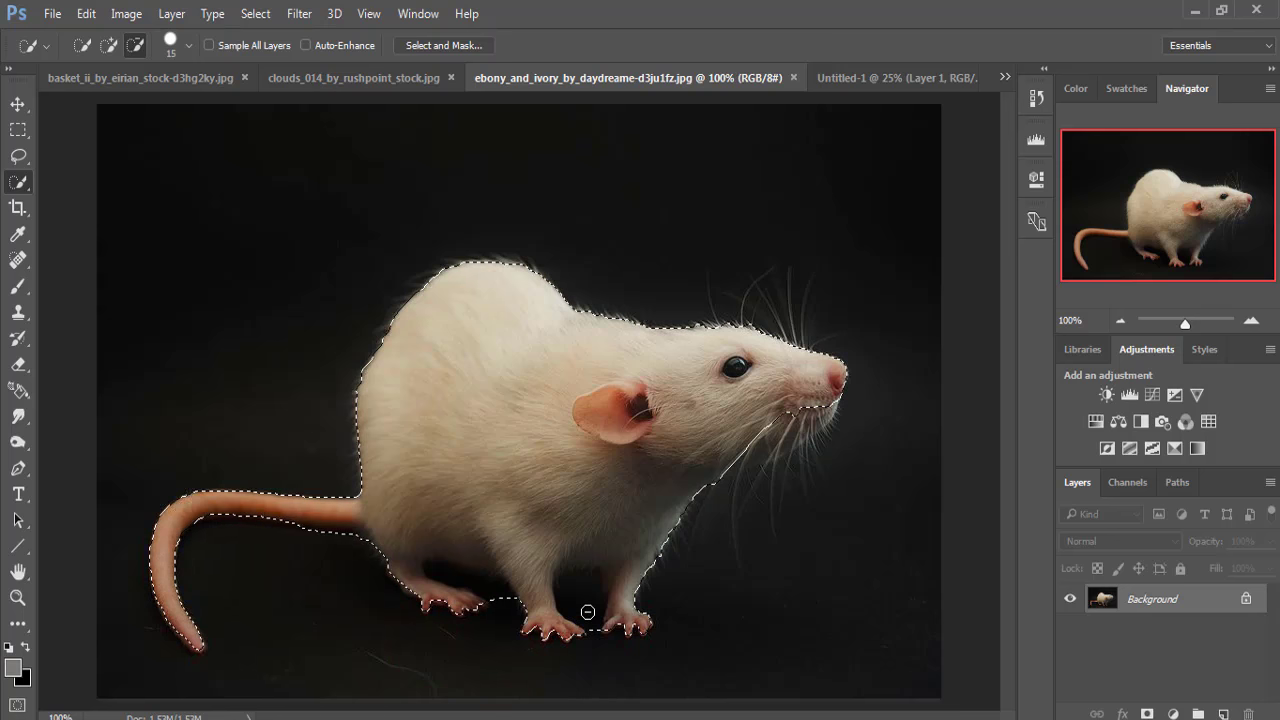
pyautogui.moveTo(588, 611)
pyautogui.mouseDown()
pyautogui.moveTo(594, 582)
pyautogui.moveTo(486, 586)
pyautogui.moveTo(451, 570)
pyautogui.mouseUp()
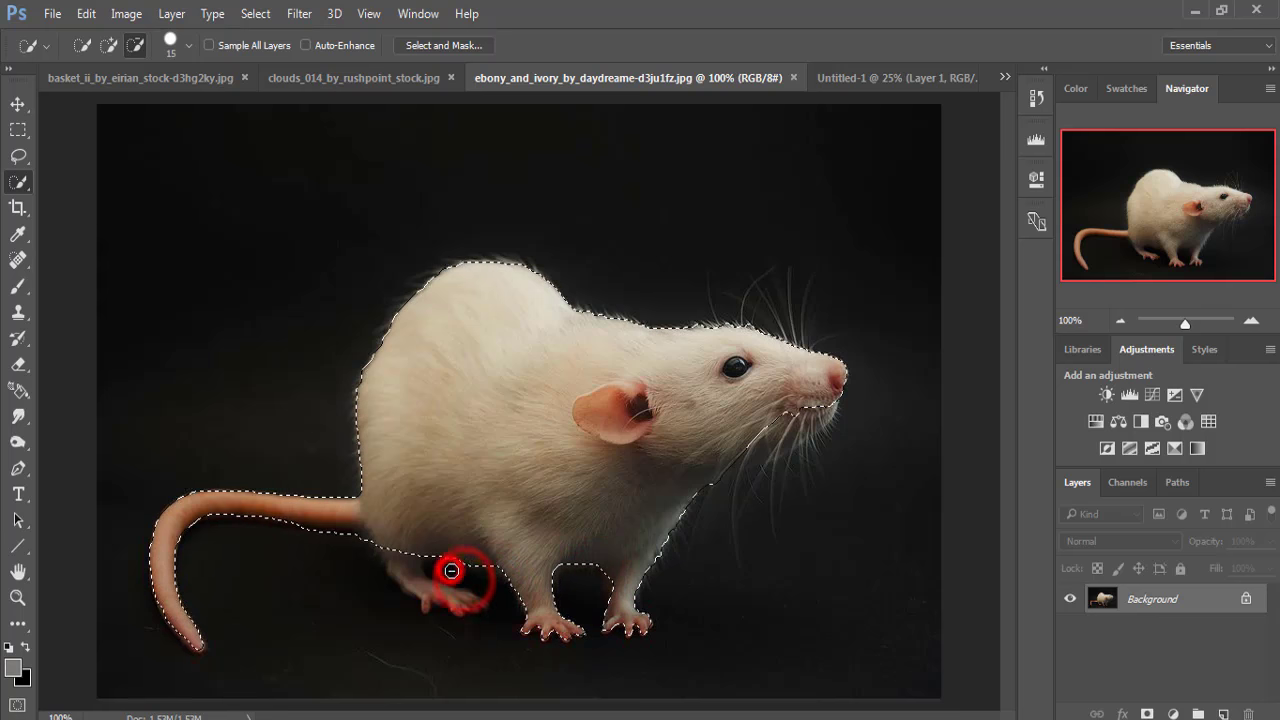
pyautogui.click(108, 45)
pyautogui.moveTo(400, 530); pyautogui.dragTo(432, 594)
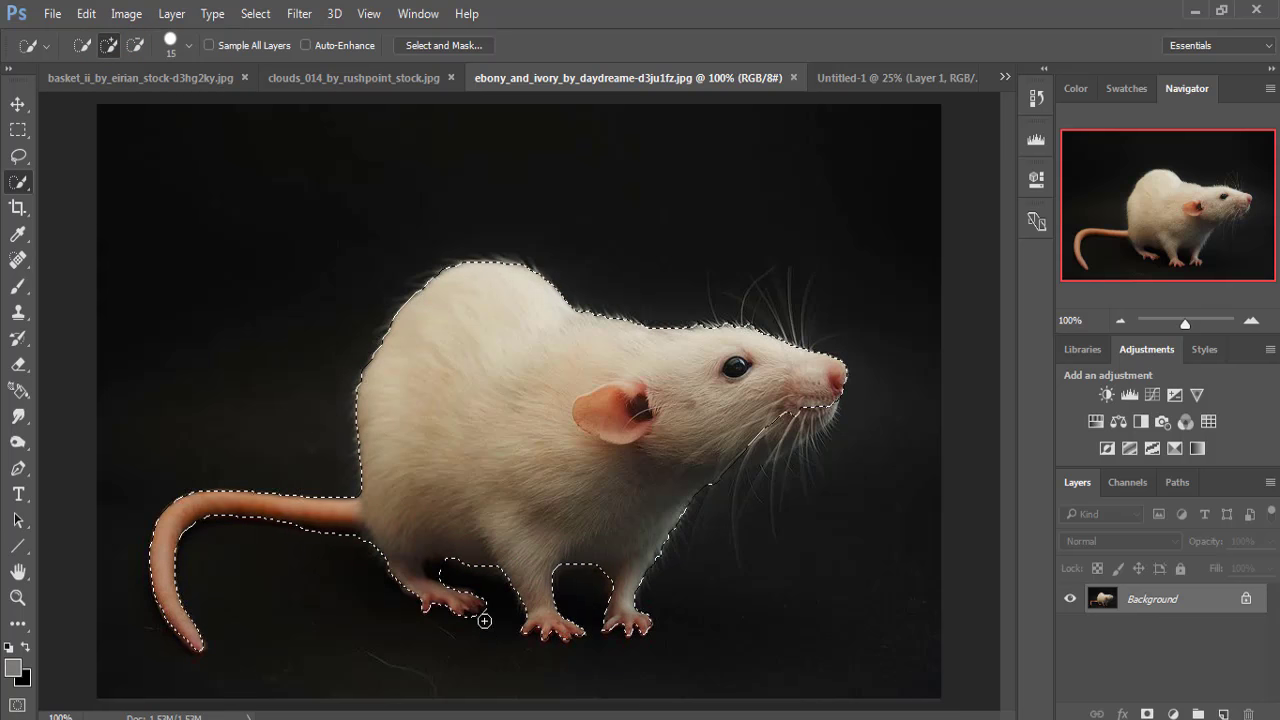
# - Float the rat photo window and add the rat's nose and chin to the selection
pyautogui.click(15, 105)
pyautogui.moveTo(649, 79); pyautogui.dragTo(659, 129)
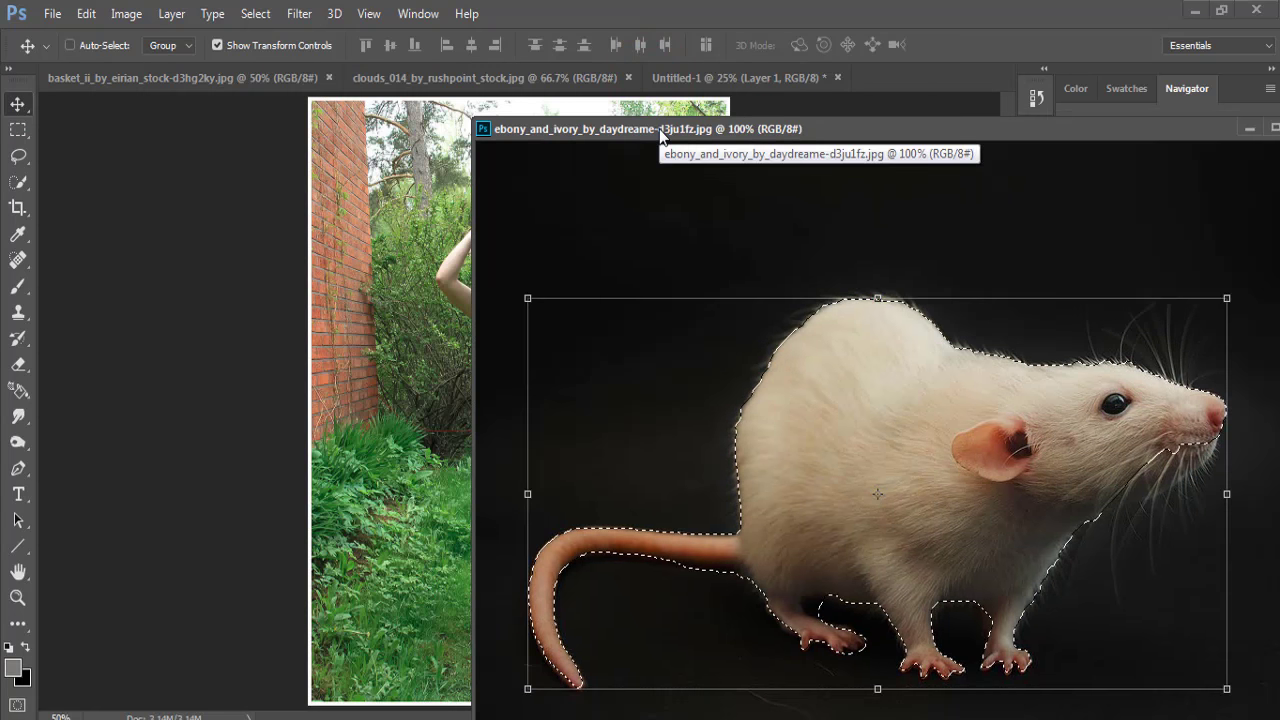
pyautogui.click(18, 181)
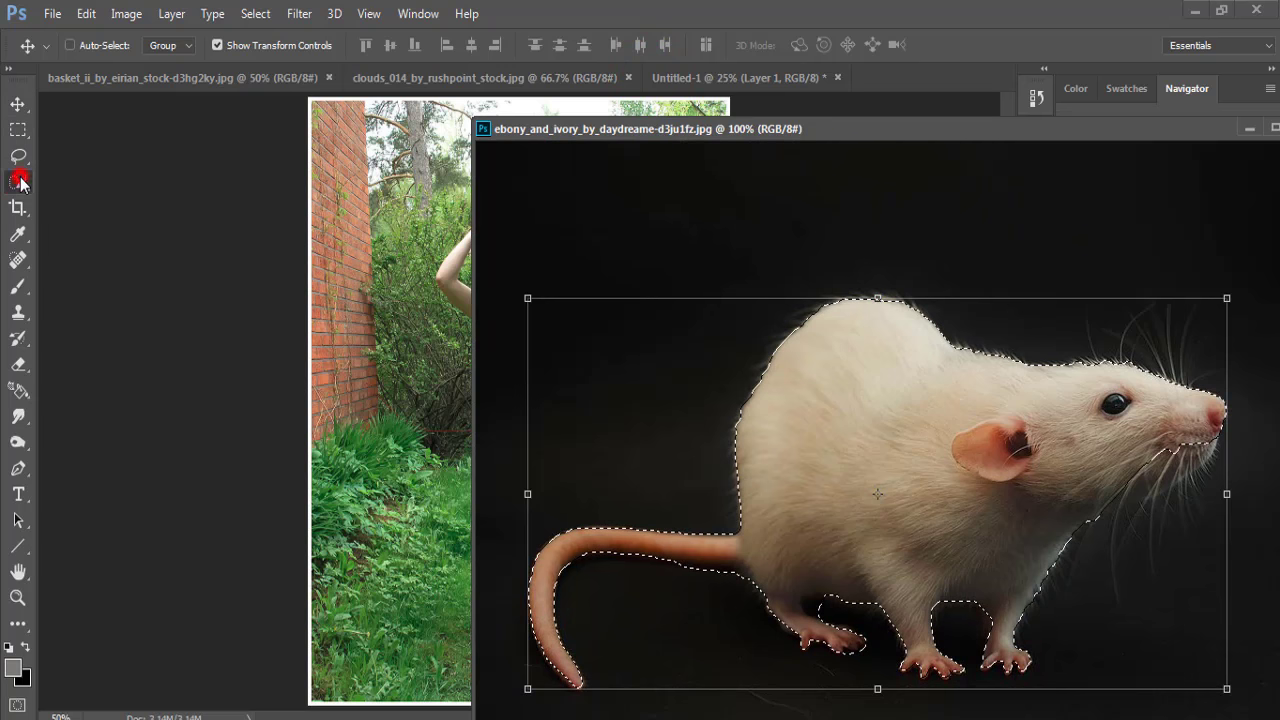
pyautogui.click(1202, 435)
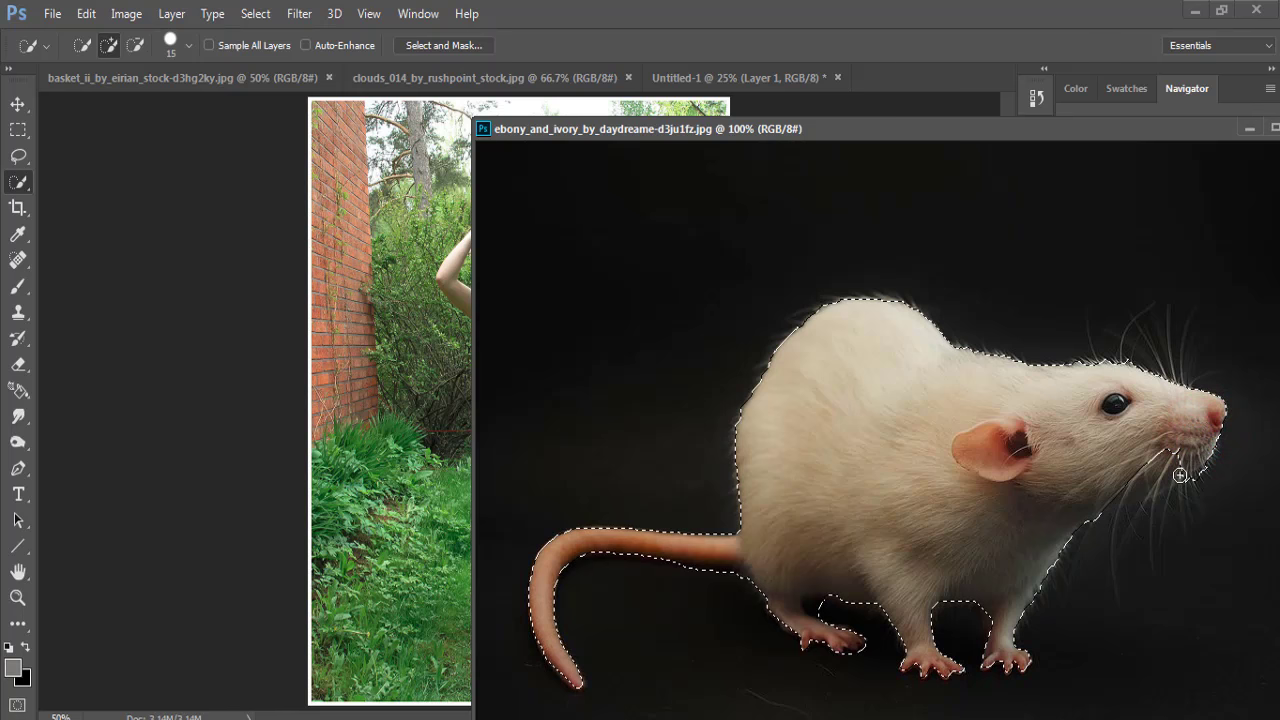
pyautogui.moveTo(1180, 475); pyautogui.dragTo(1147, 486)
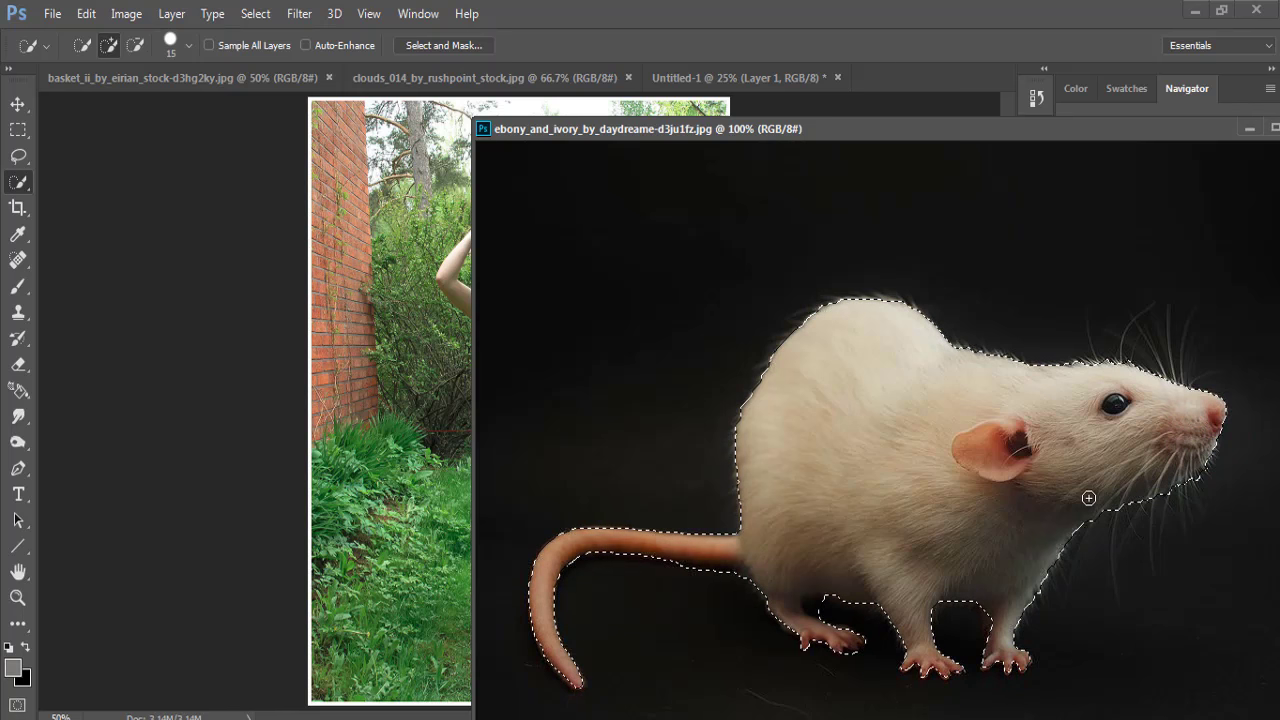
# - Drag the cut-out rat into Untitled-1 as Layer 2 and close the rat photo
pyautogui.click(720, 78)
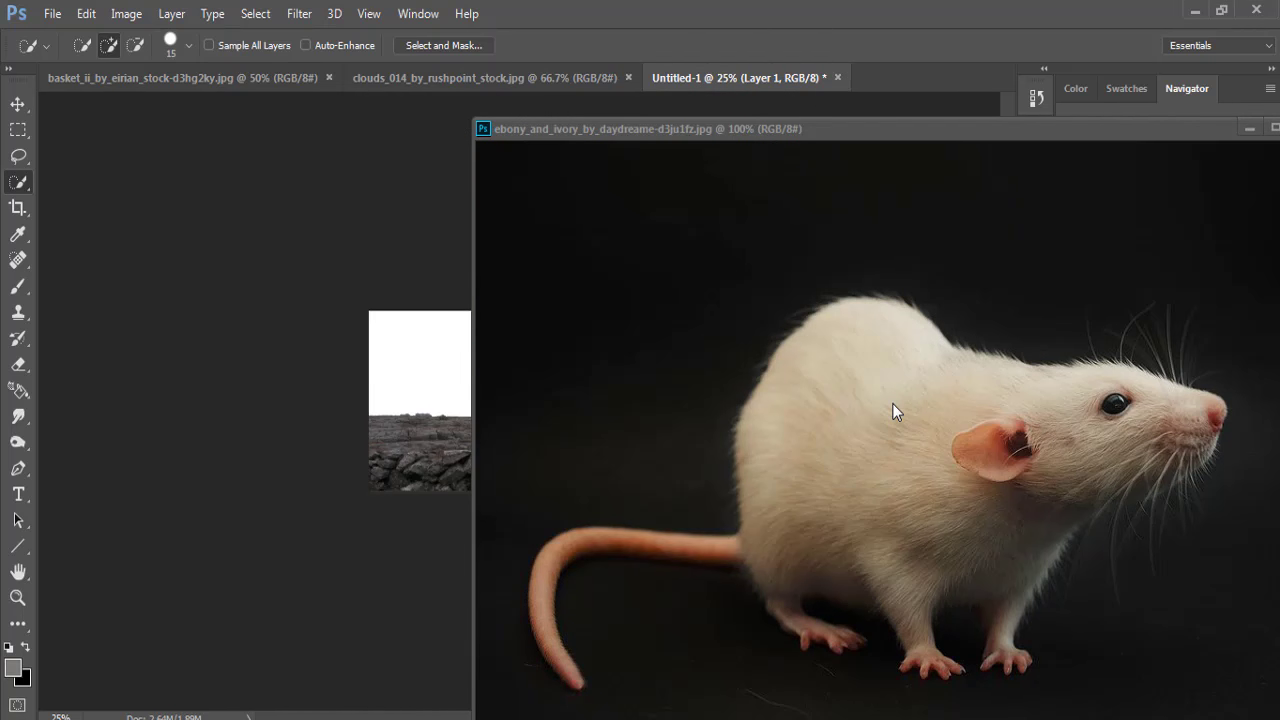
pyautogui.click(897, 478)
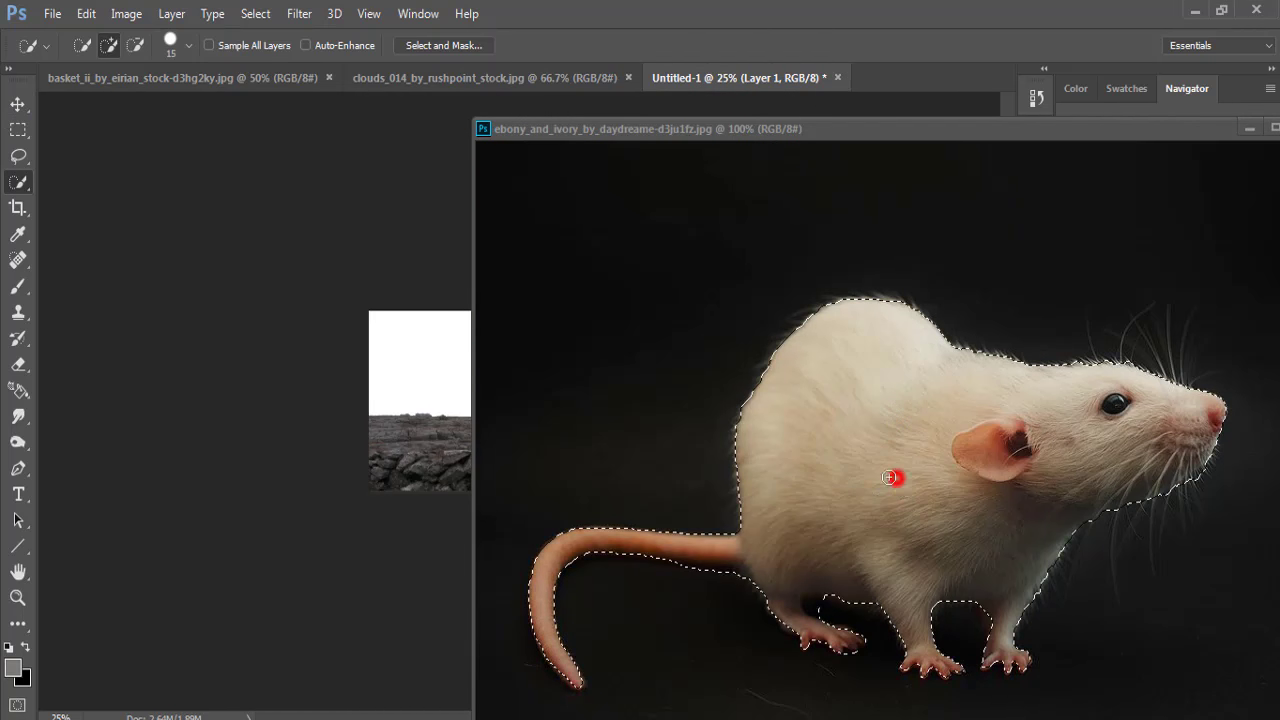
pyautogui.click(20, 104)
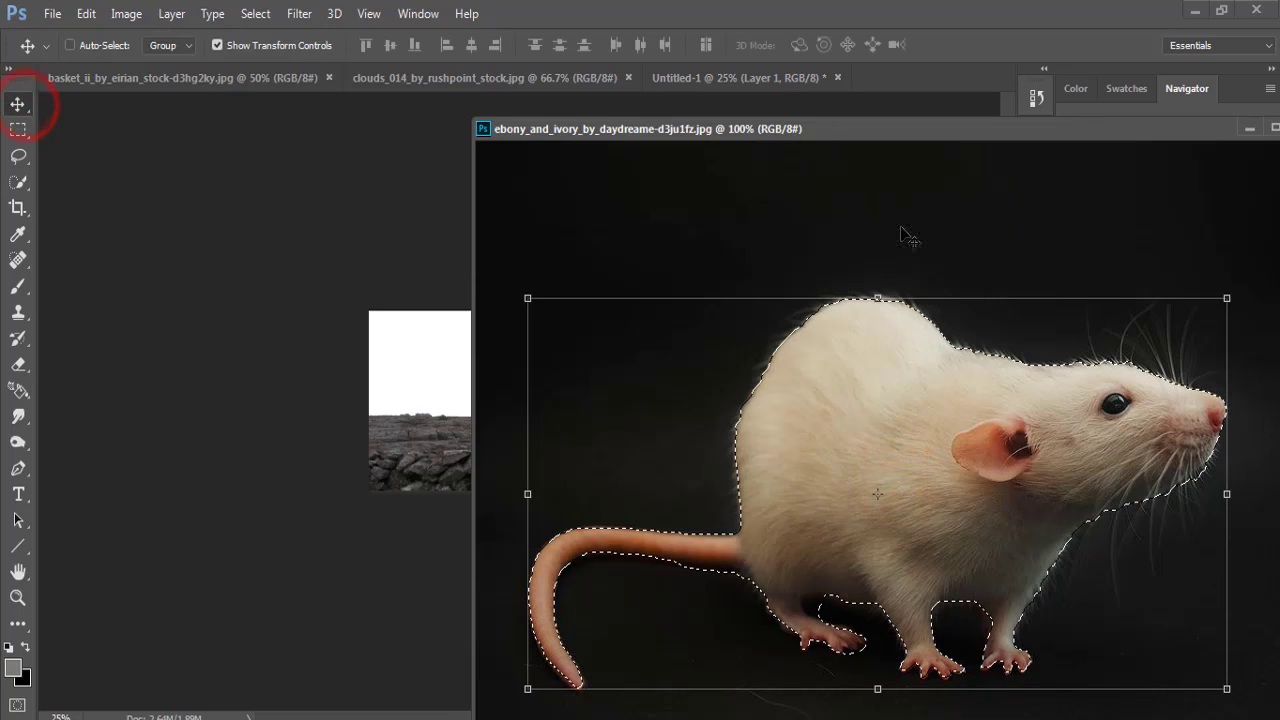
pyautogui.moveTo(888, 128); pyautogui.dragTo(1079, 147)
pyautogui.moveTo(1101, 435); pyautogui.dragTo(448, 357)
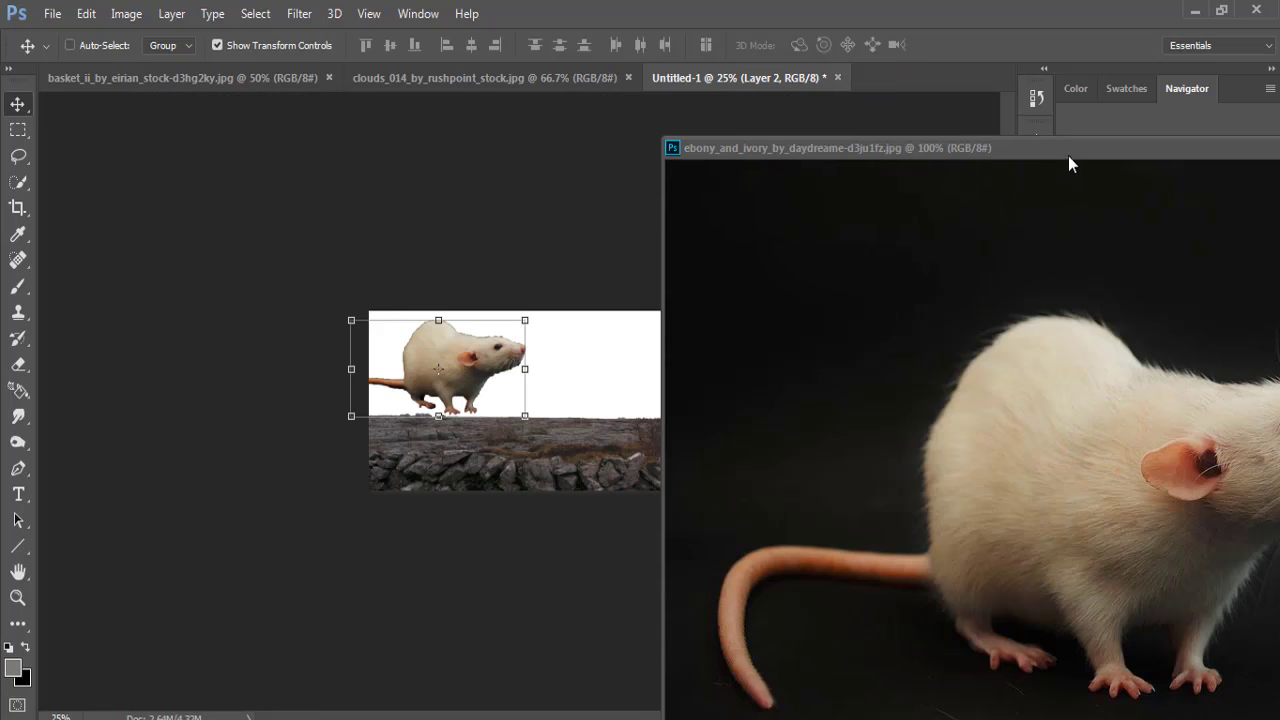
pyautogui.moveTo(1068, 155); pyautogui.dragTo(786, 154)
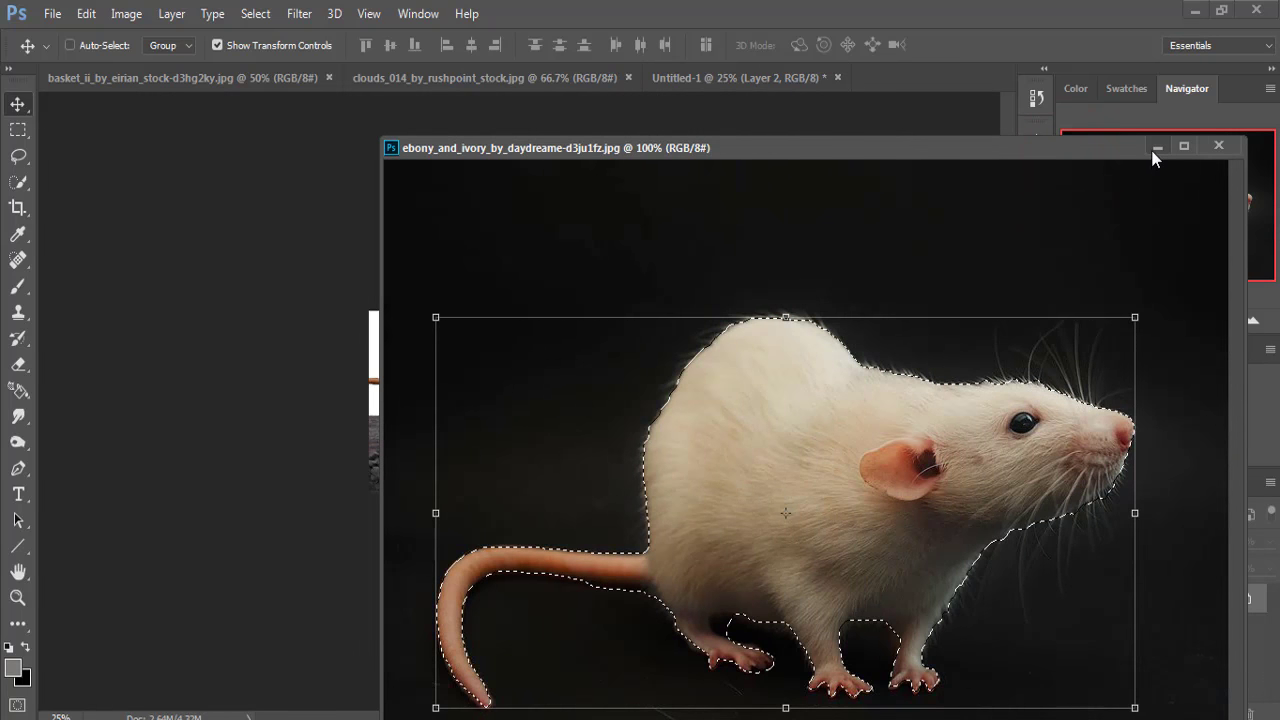
pyautogui.click(1217, 146)
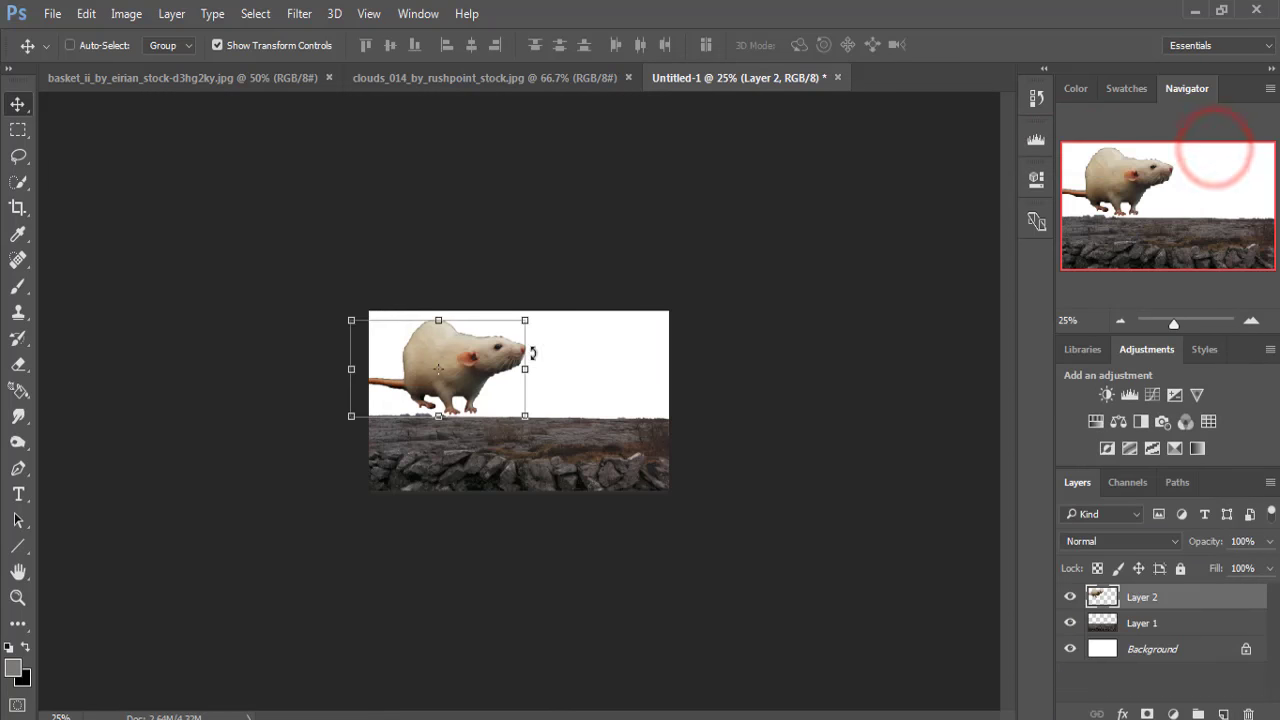
# - Move the rat onto the stone wall and enlarge it to about 122%
pyautogui.moveTo(440, 340)
pyautogui.mouseDown()
pyautogui.moveTo(506, 390)
pyautogui.moveTo(482, 385)
pyautogui.mouseUp()
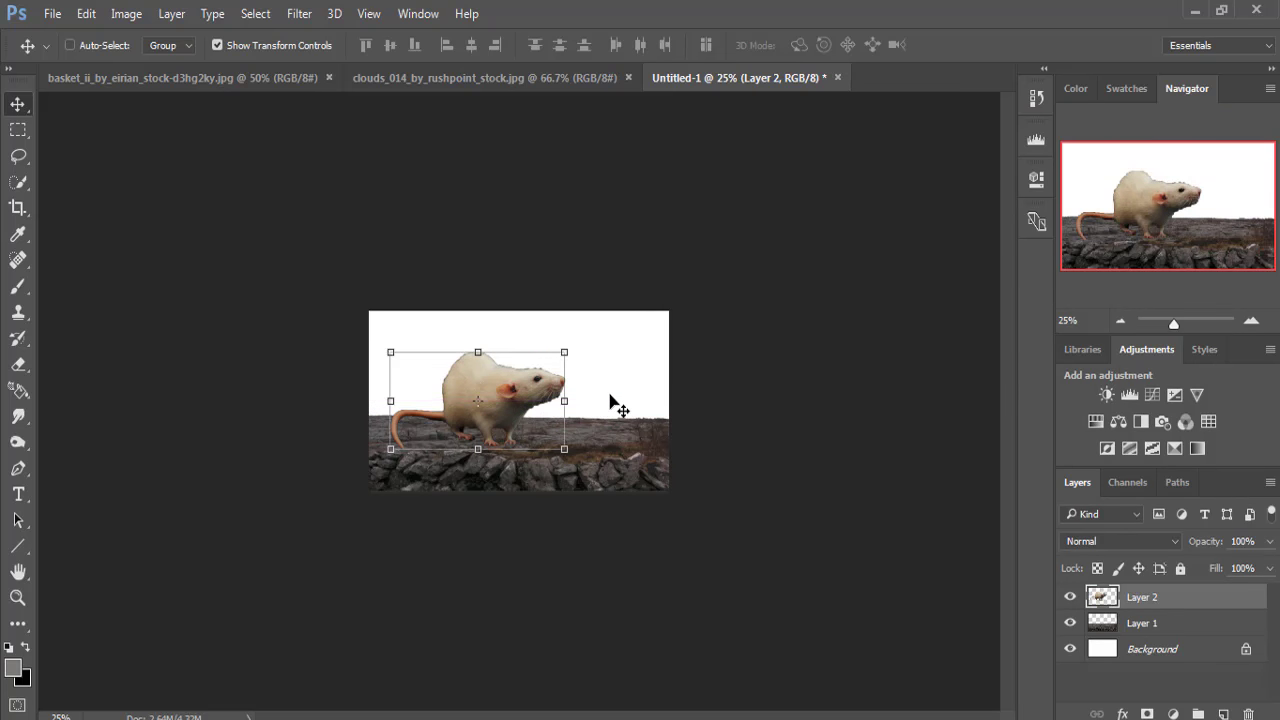
pyautogui.hotkey('ctrl', '+')
pyautogui.hotkey('ctrl', '+')
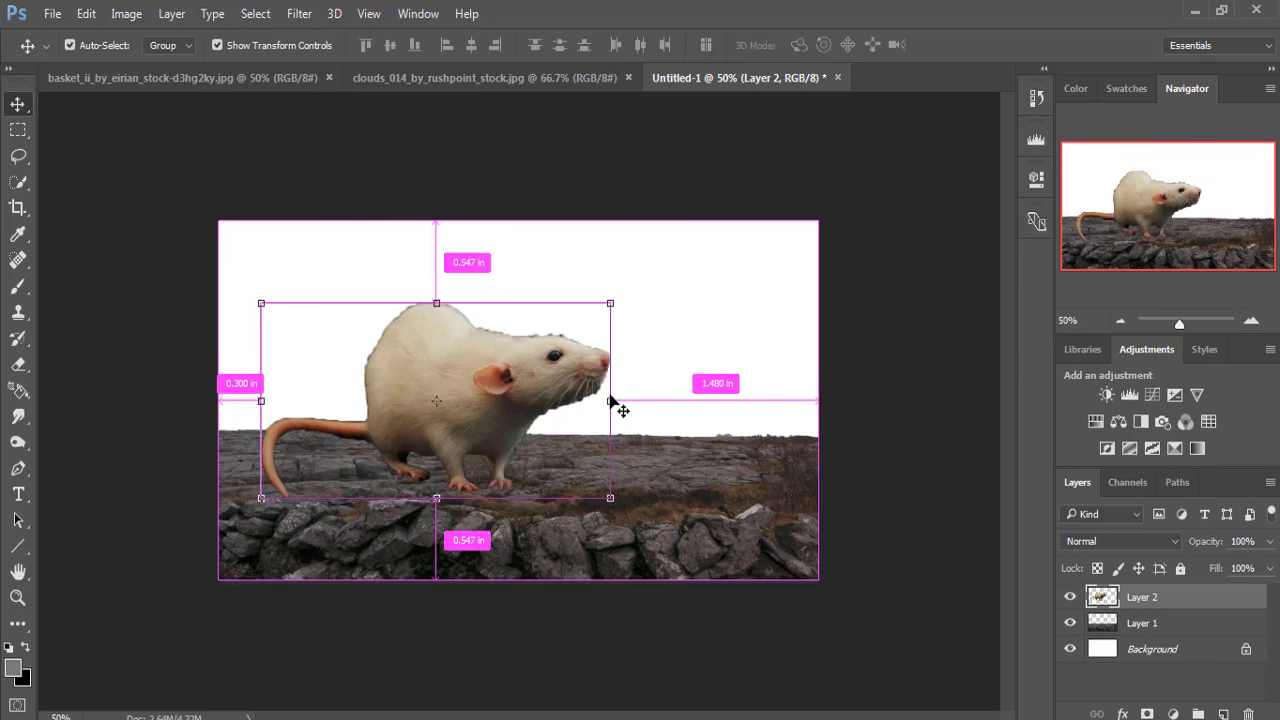
pyautogui.hotkey('ctrl', '+')
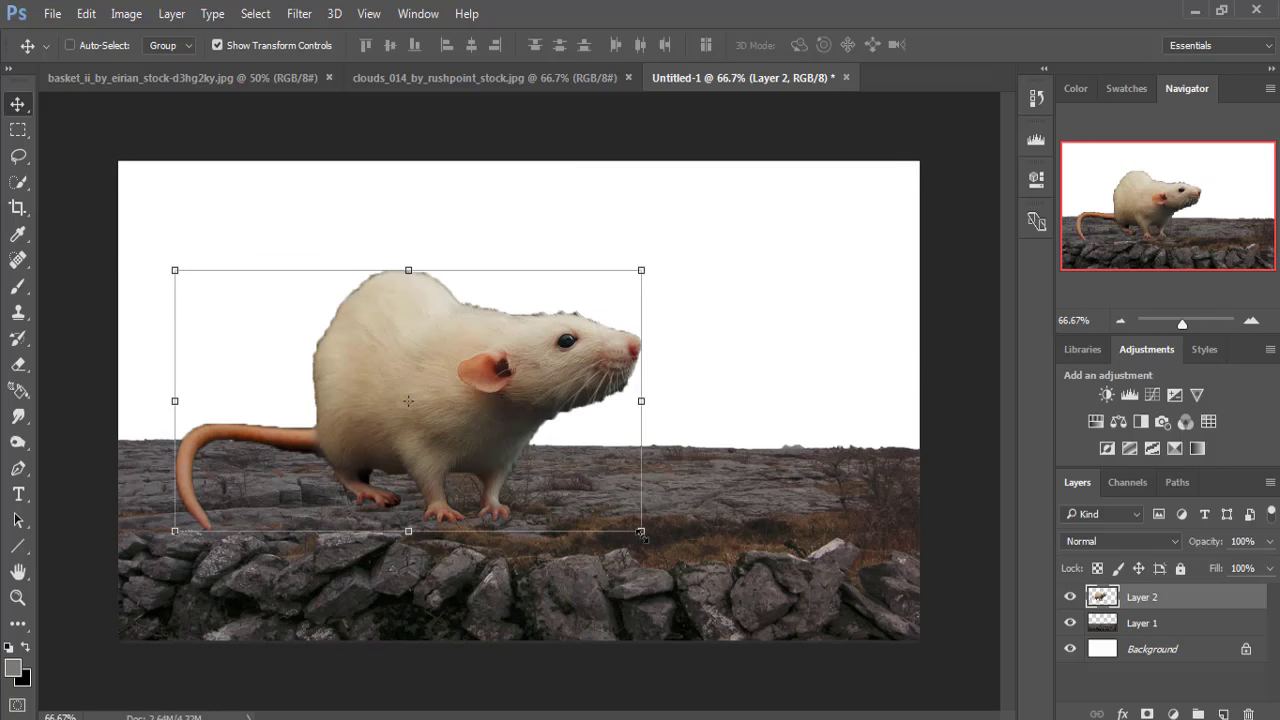
pyautogui.moveTo(642, 533)
pyautogui.mouseDown()
pyautogui.moveTo(692, 558)
pyautogui.moveTo(655, 536)
pyautogui.mouseUp()
pyautogui.click(815, 45)
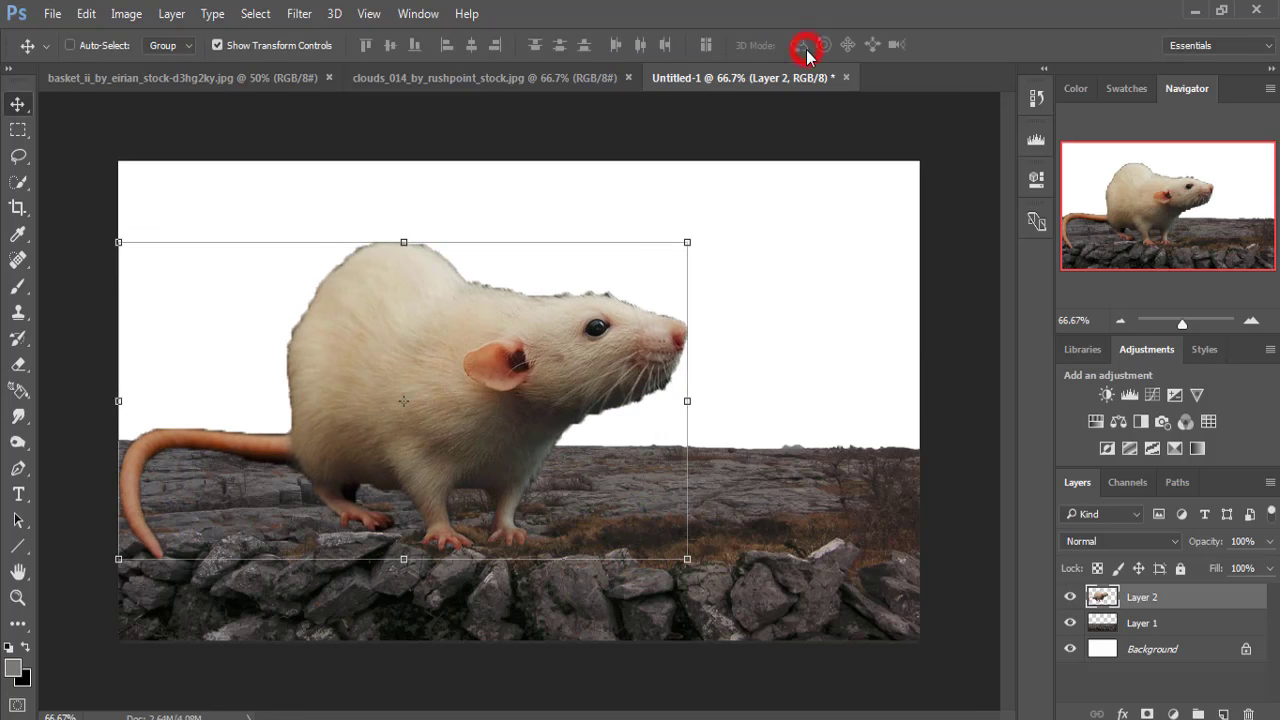
pyautogui.click(333, 325)
# - Drop the clouds_014 image into Untitled-1 as a new layer and close the clouds photo
pyautogui.click(419, 80)
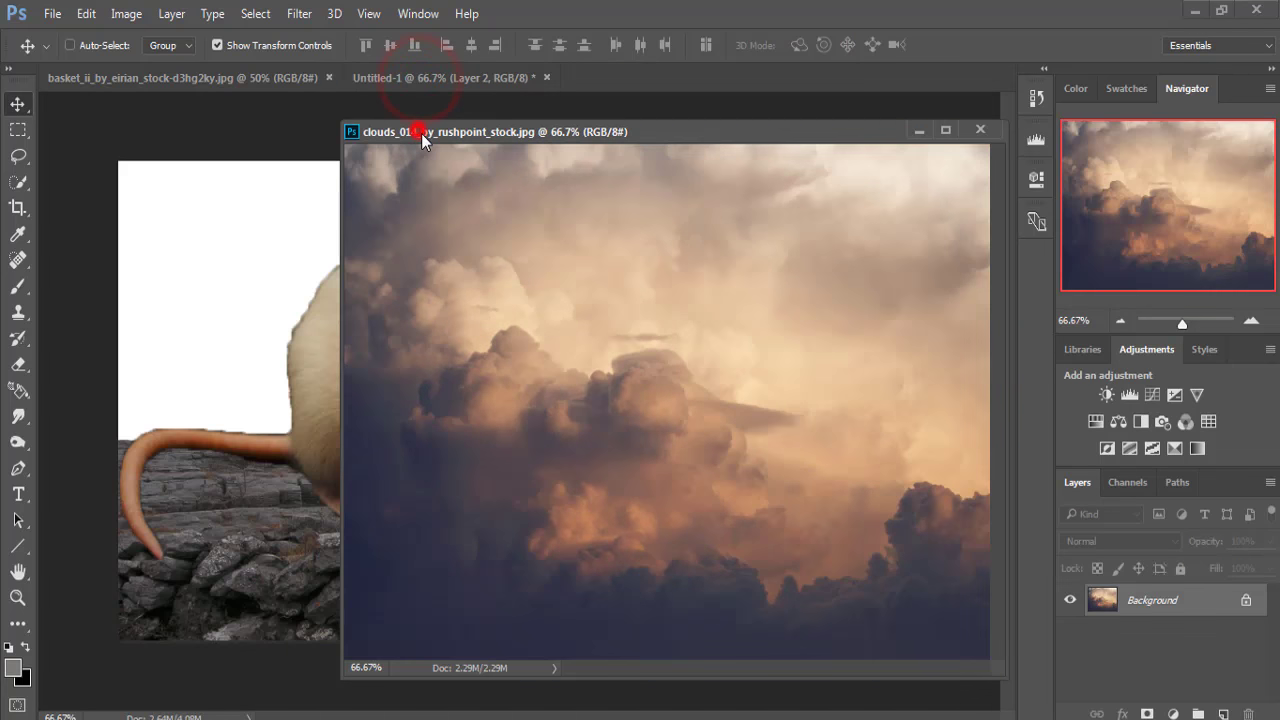
pyautogui.moveTo(419, 86); pyautogui.dragTo(831, 205)
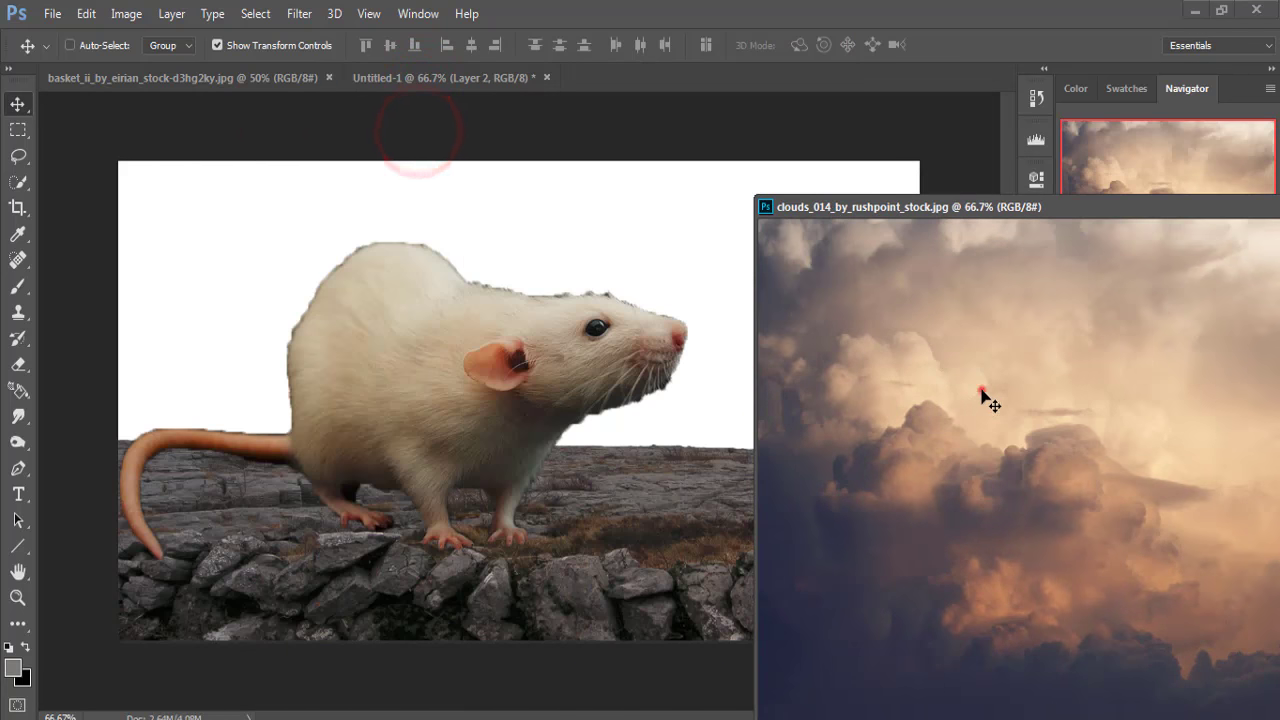
pyautogui.moveTo(981, 390); pyautogui.dragTo(236, 268)
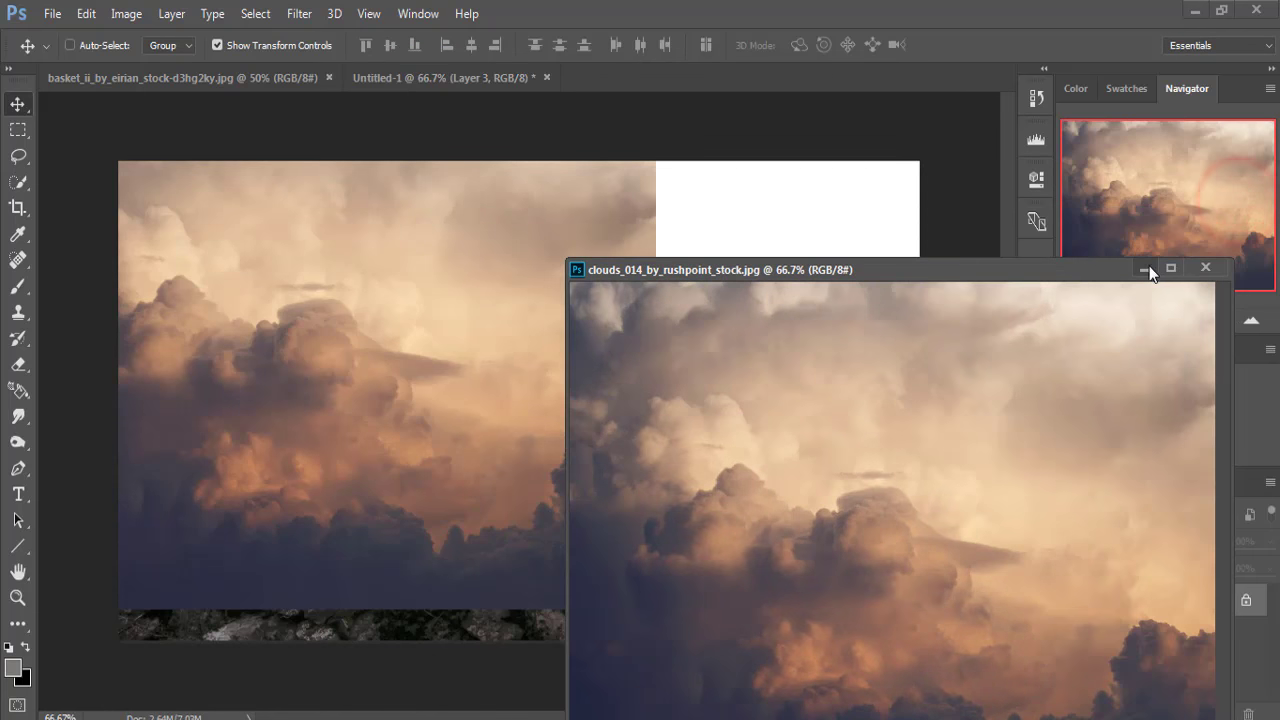
pyautogui.click(1200, 266)
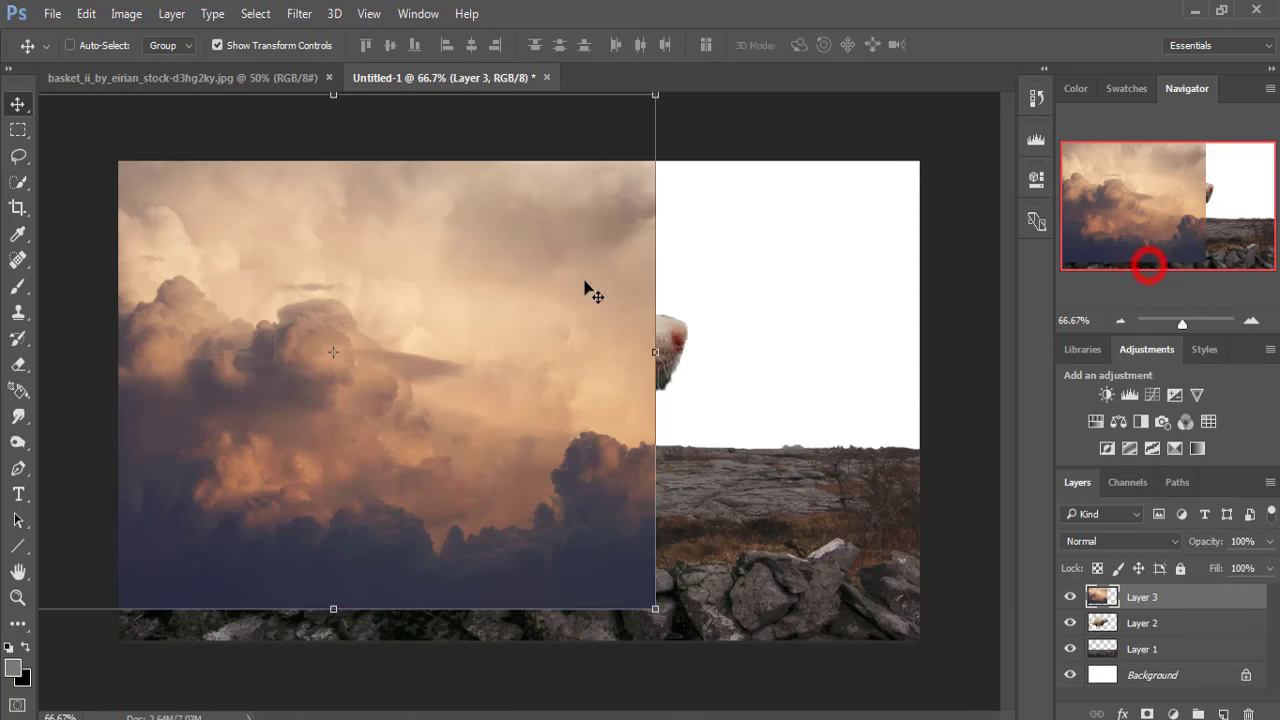
# - Stretch the clouds across the full canvas width and place Layer 3 below Layer 1
pyautogui.moveTo(543, 277); pyautogui.dragTo(658, 328)
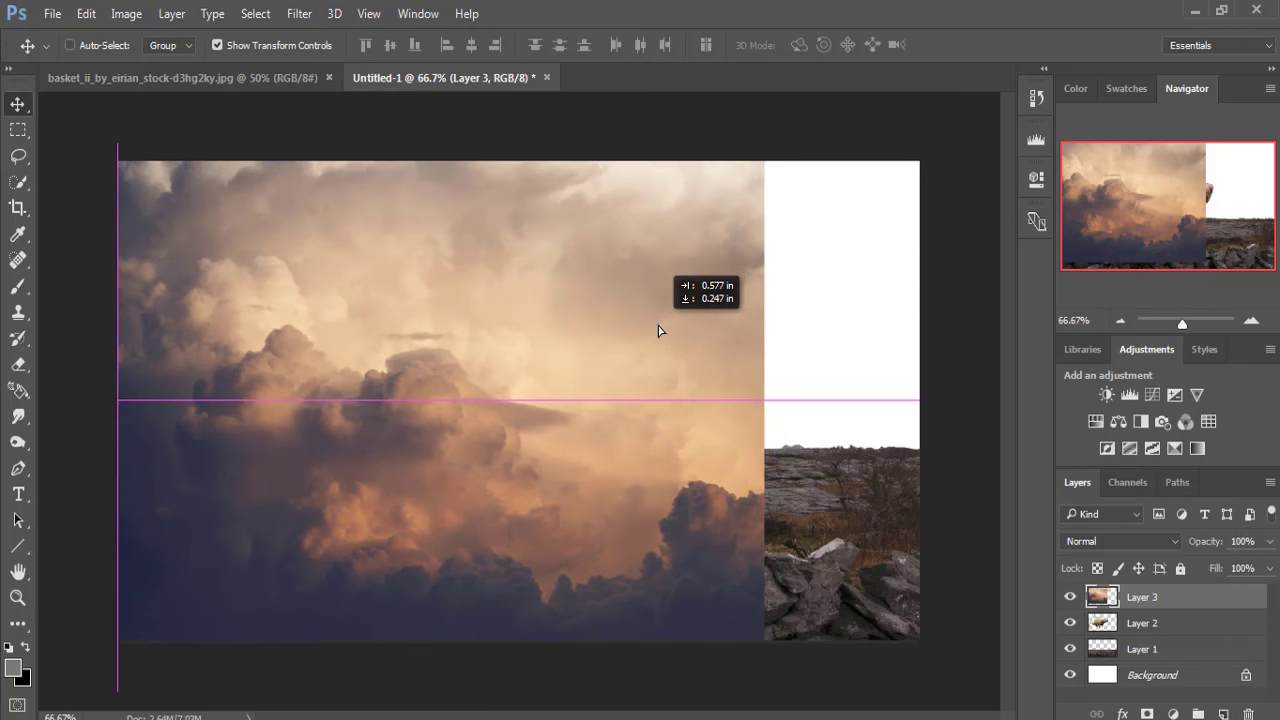
pyautogui.moveTo(760, 650); pyautogui.dragTo(861, 467)
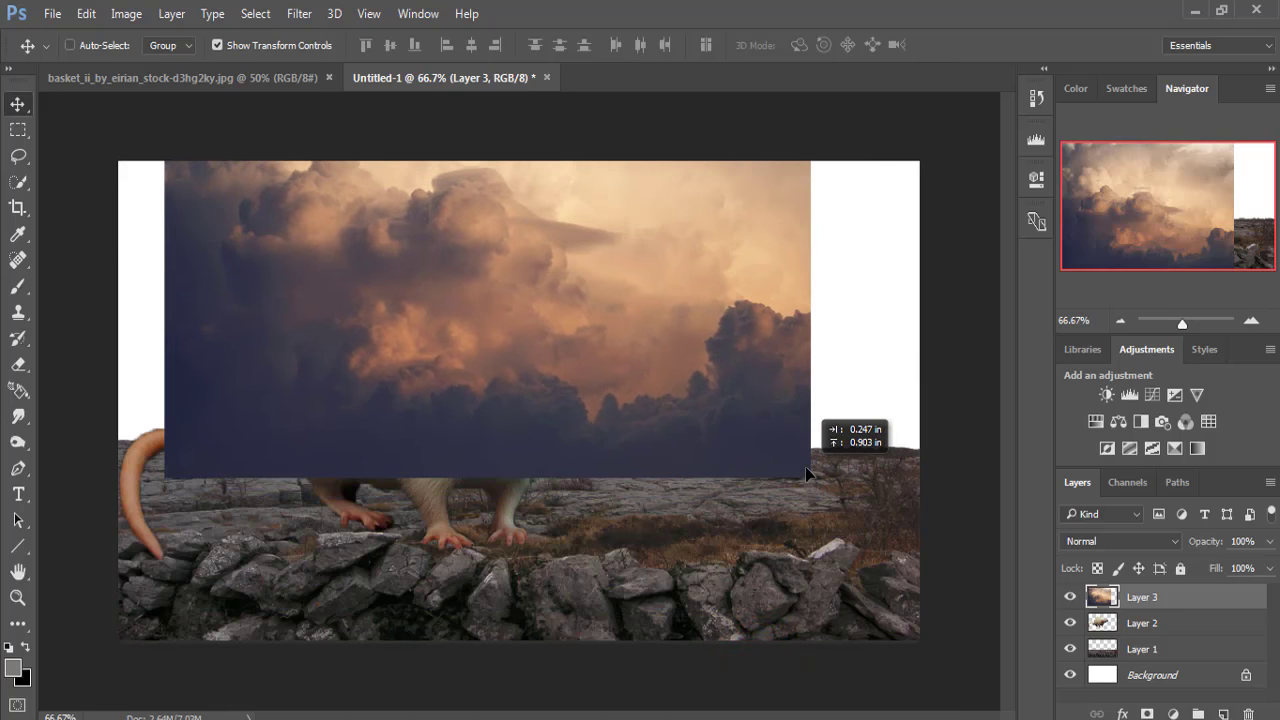
pyautogui.moveTo(861, 467); pyautogui.dragTo(805, 466)
pyautogui.moveTo(810, 220); pyautogui.dragTo(916, 238)
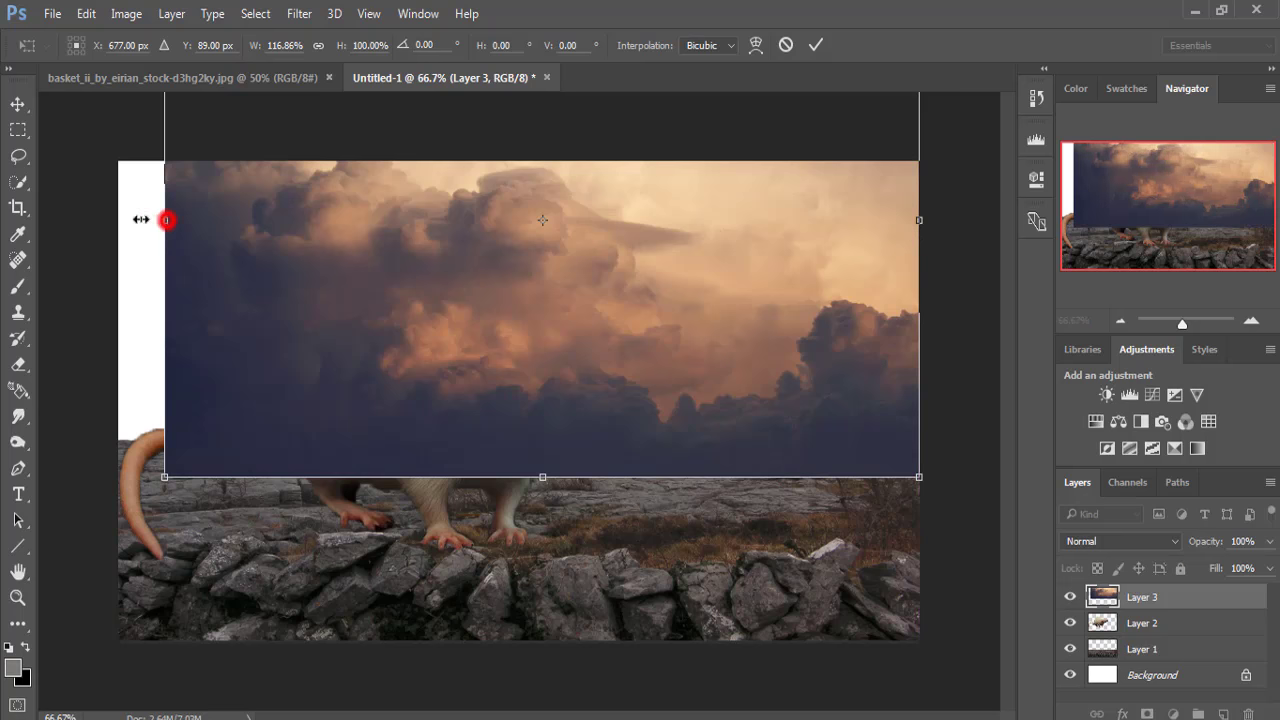
pyautogui.moveTo(165, 220); pyautogui.dragTo(118, 220)
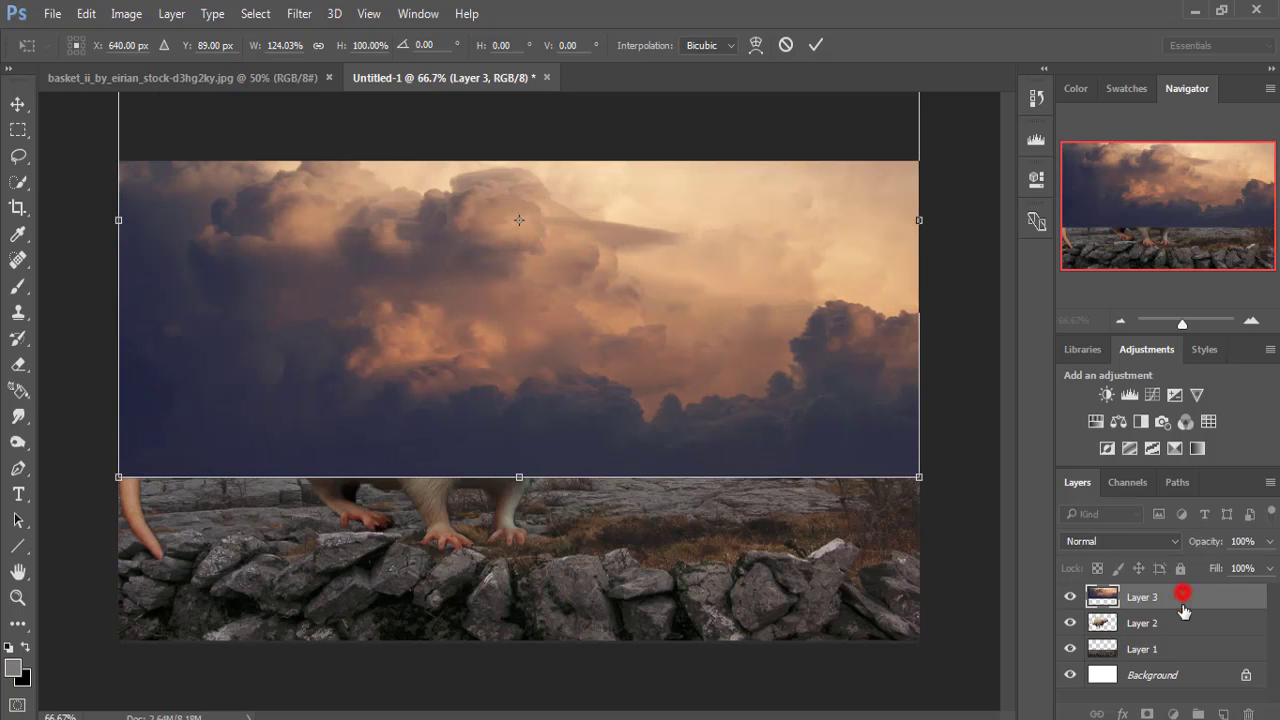
pyautogui.click(815, 45)
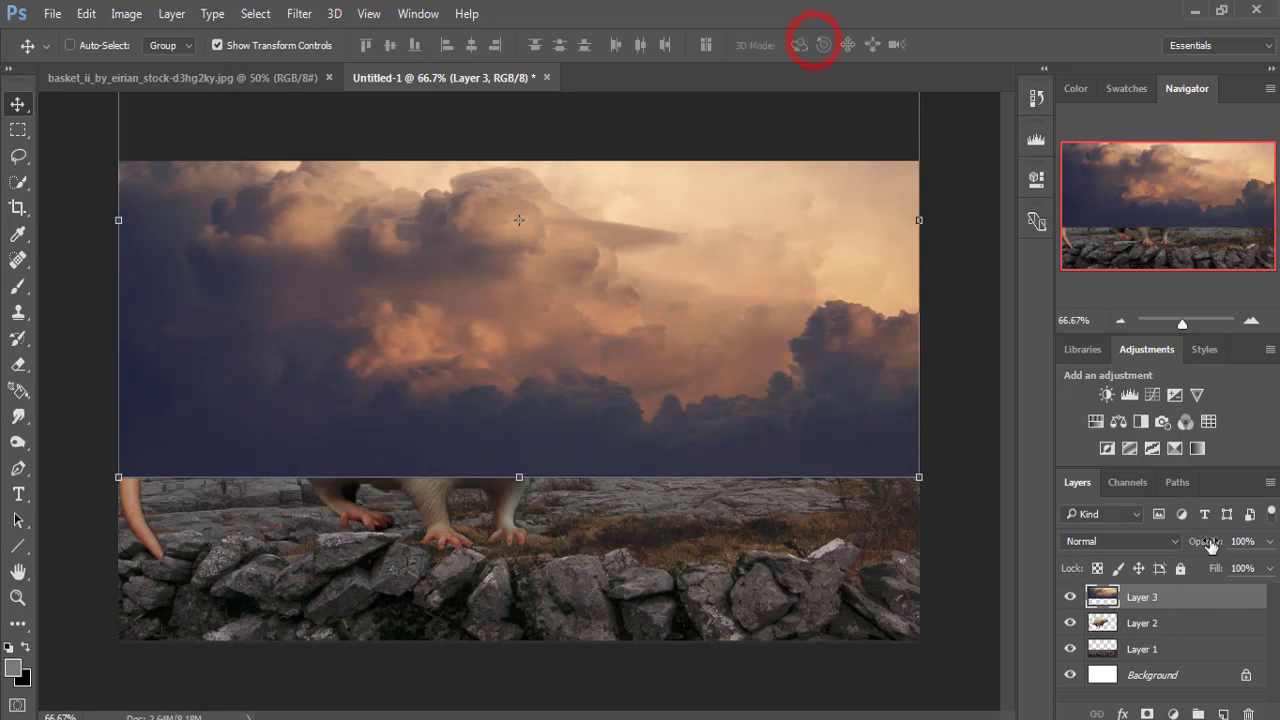
pyautogui.moveTo(1183, 594); pyautogui.dragTo(1174, 662)
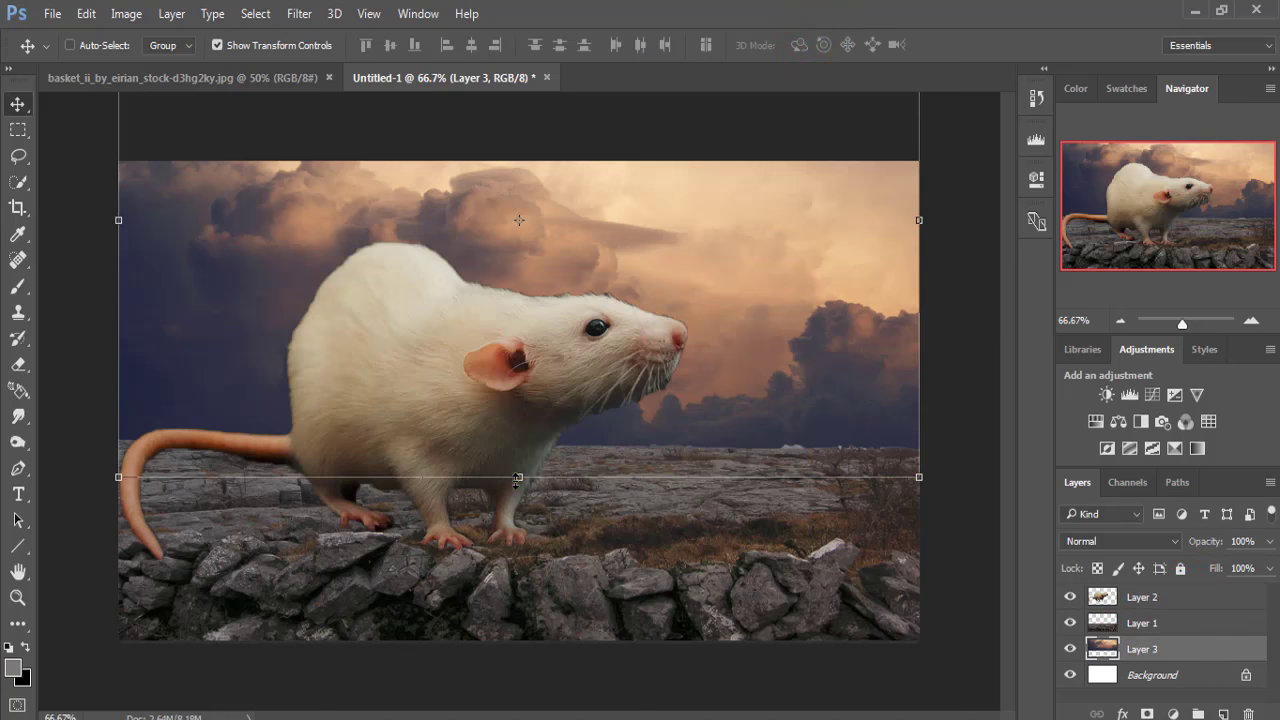
pyautogui.moveTo(517, 477); pyautogui.dragTo(517, 483)
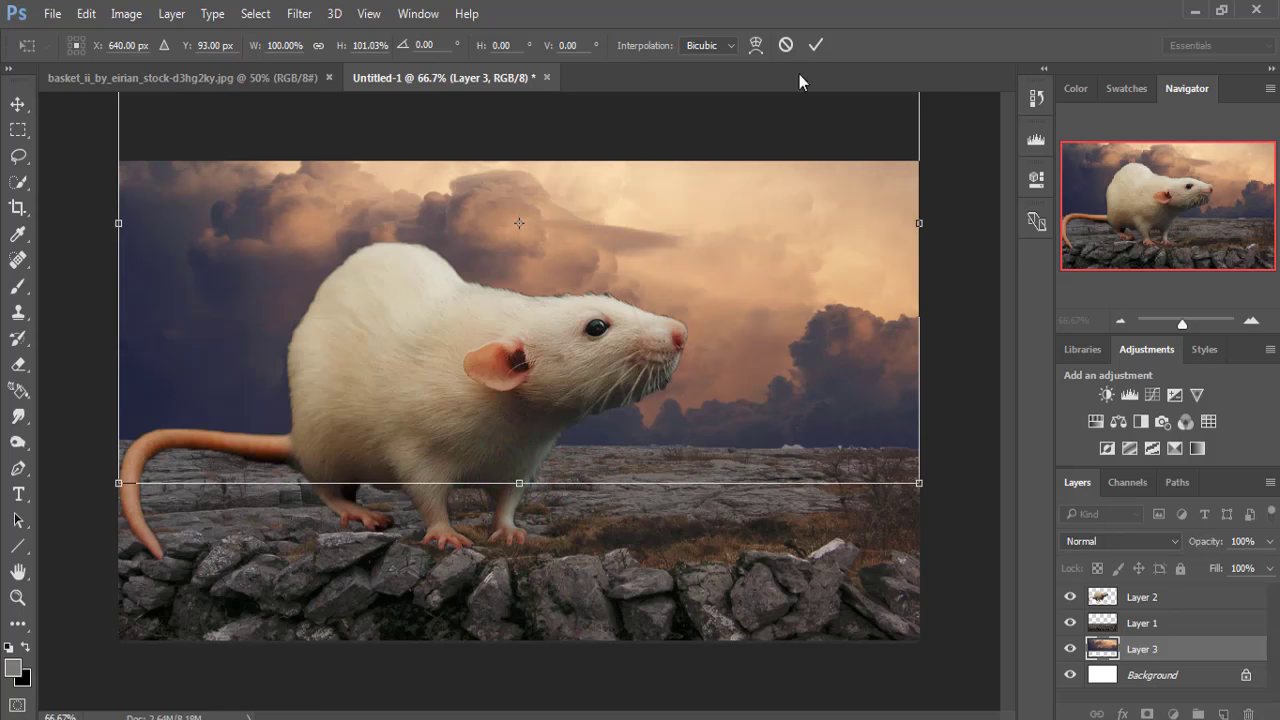
pyautogui.click(815, 45)
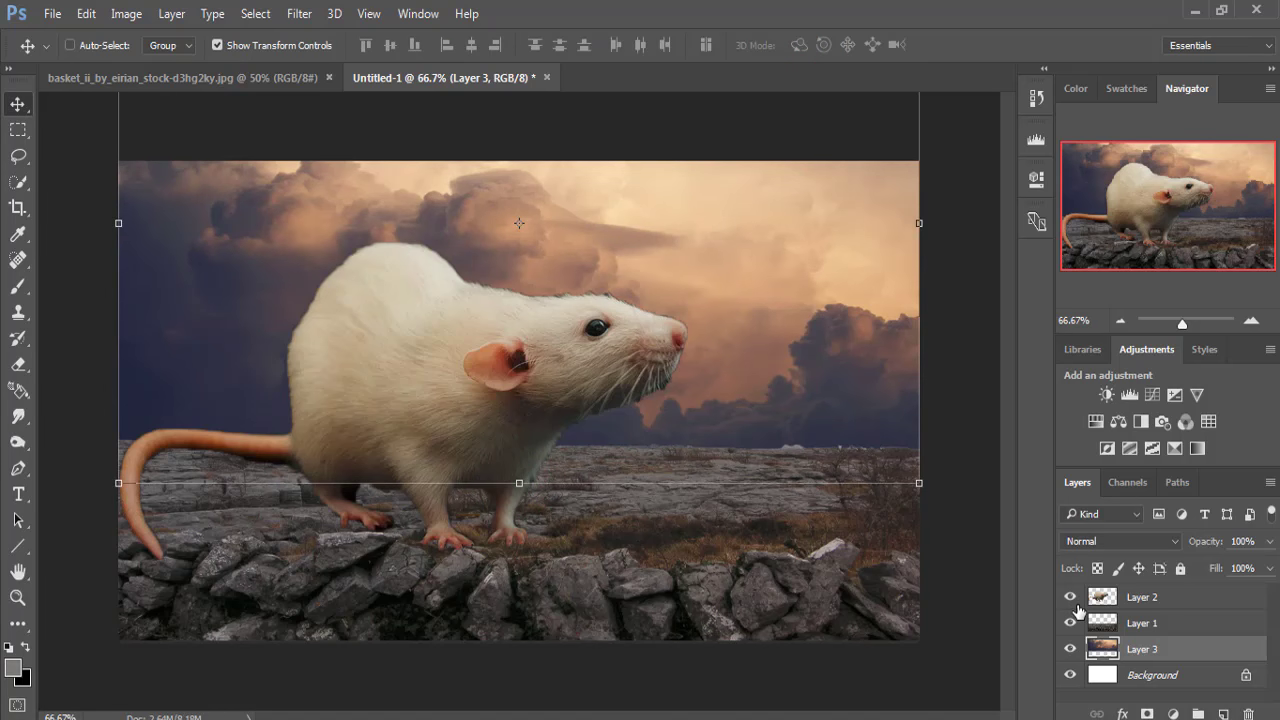
# - Zoom to 200% on the rat's head, duplicate Layer 2 as Layer 2 copy, and hide Layer 2
pyautogui.hotkey('ctrl', '+')
pyautogui.hotkey('ctrl', '+')
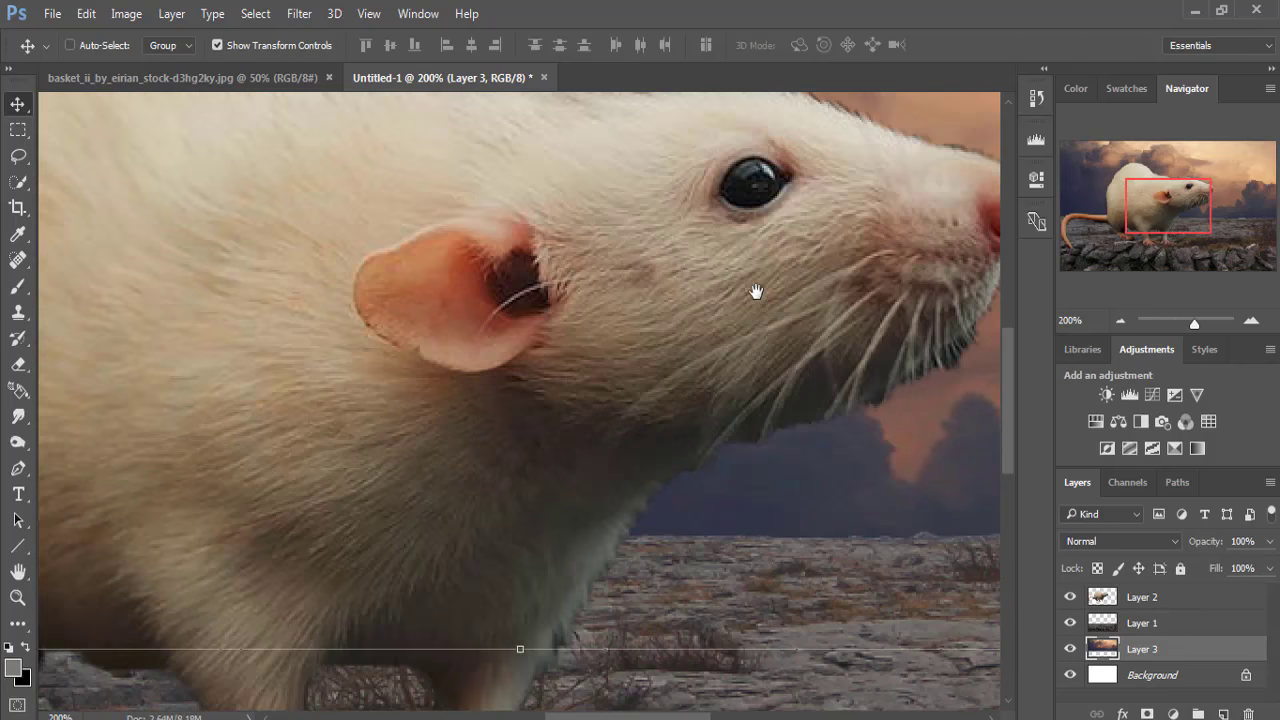
pyautogui.moveTo(756, 291)
pyautogui.mouseDown()
pyautogui.moveTo(691, 606)
pyautogui.moveTo(700, 571)
pyautogui.mouseUp()
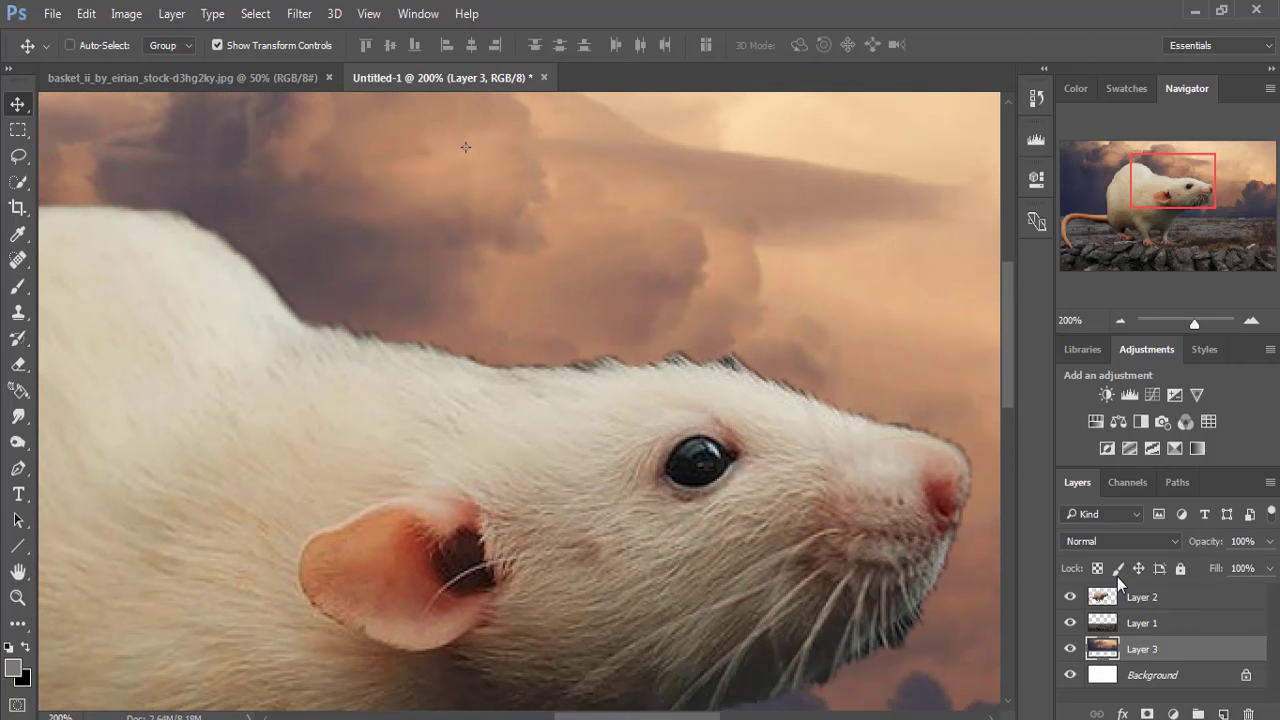
pyautogui.click(1101, 598)
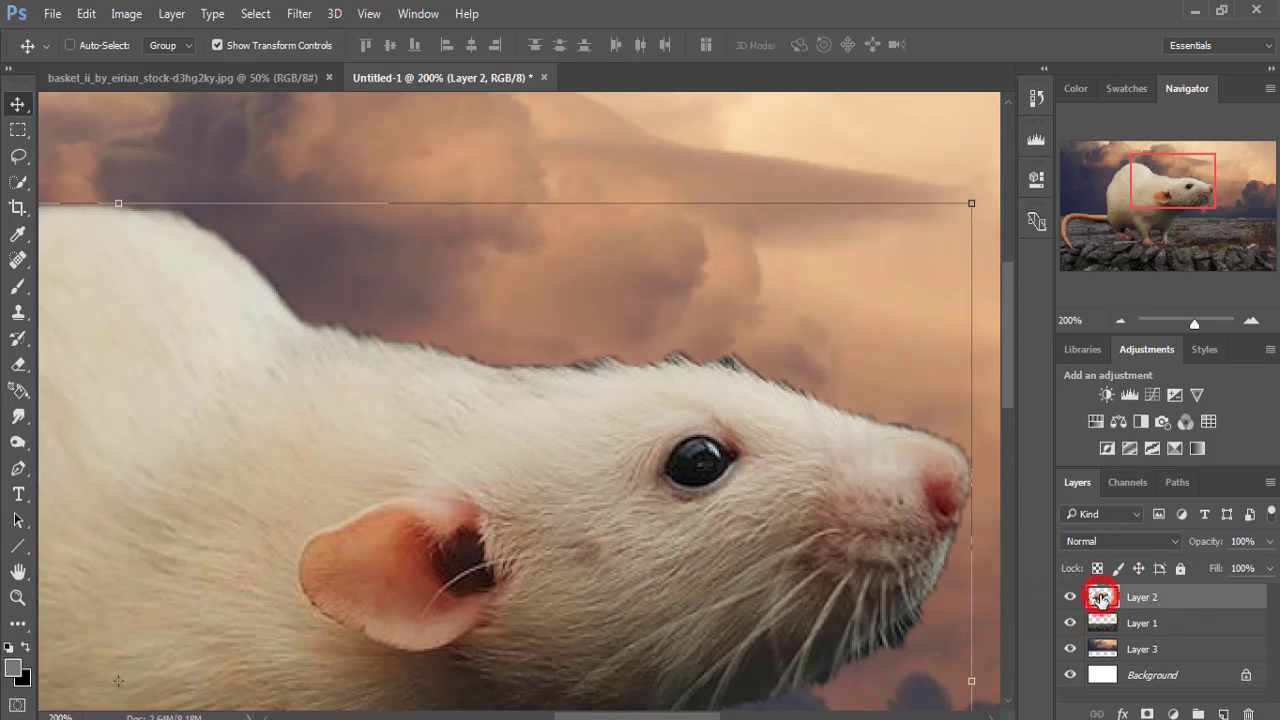
pyautogui.rightClick(1160, 598)
pyautogui.click(800, 207)
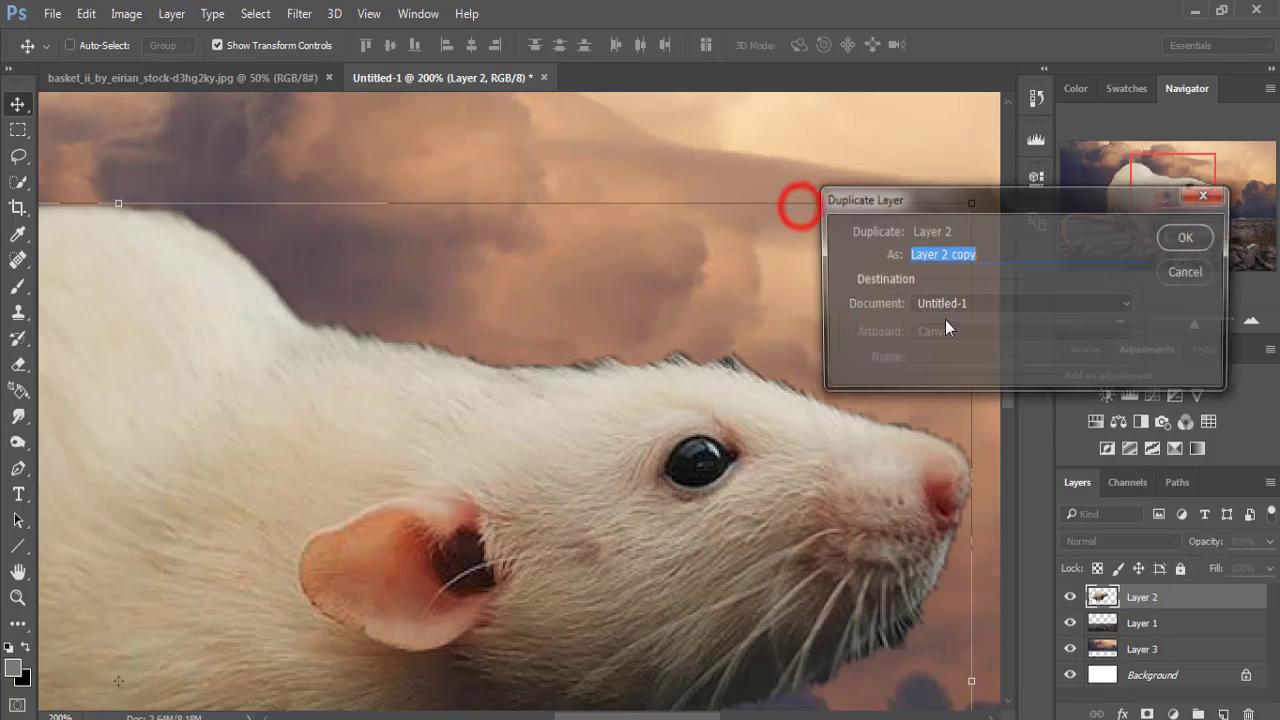
pyautogui.click(1182, 240)
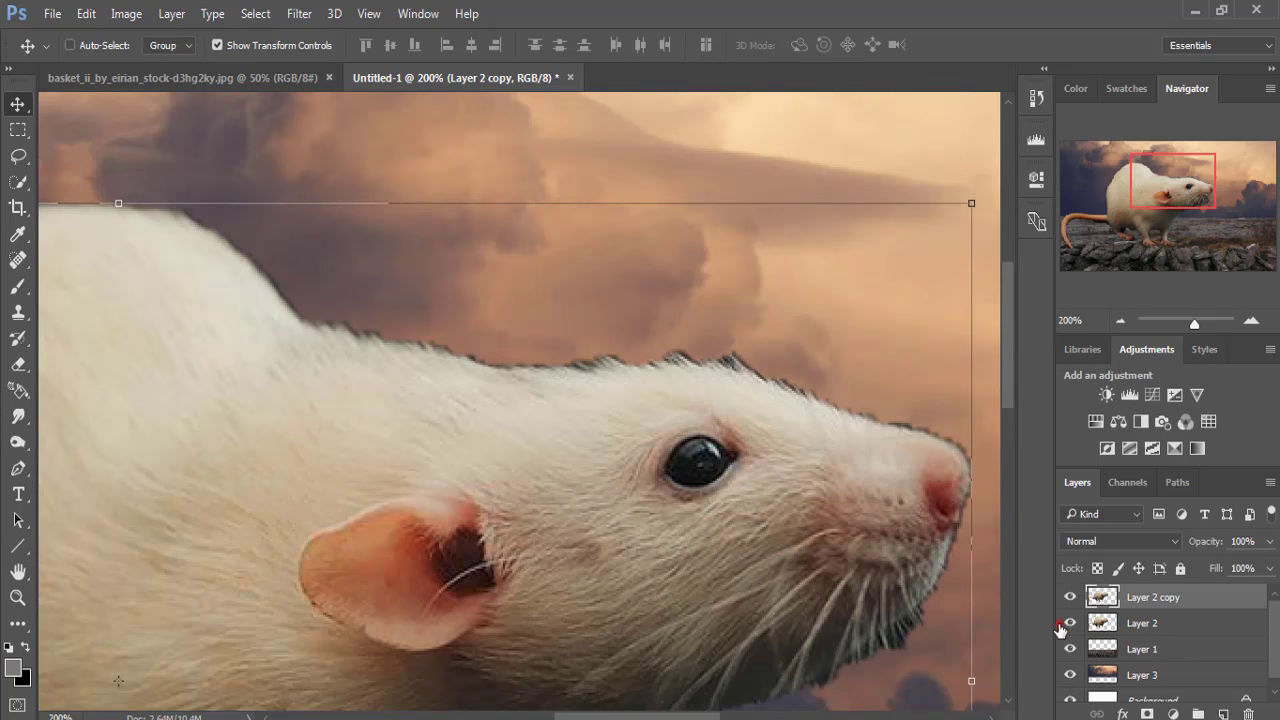
pyautogui.click(1062, 624)
pyautogui.click(17, 418)
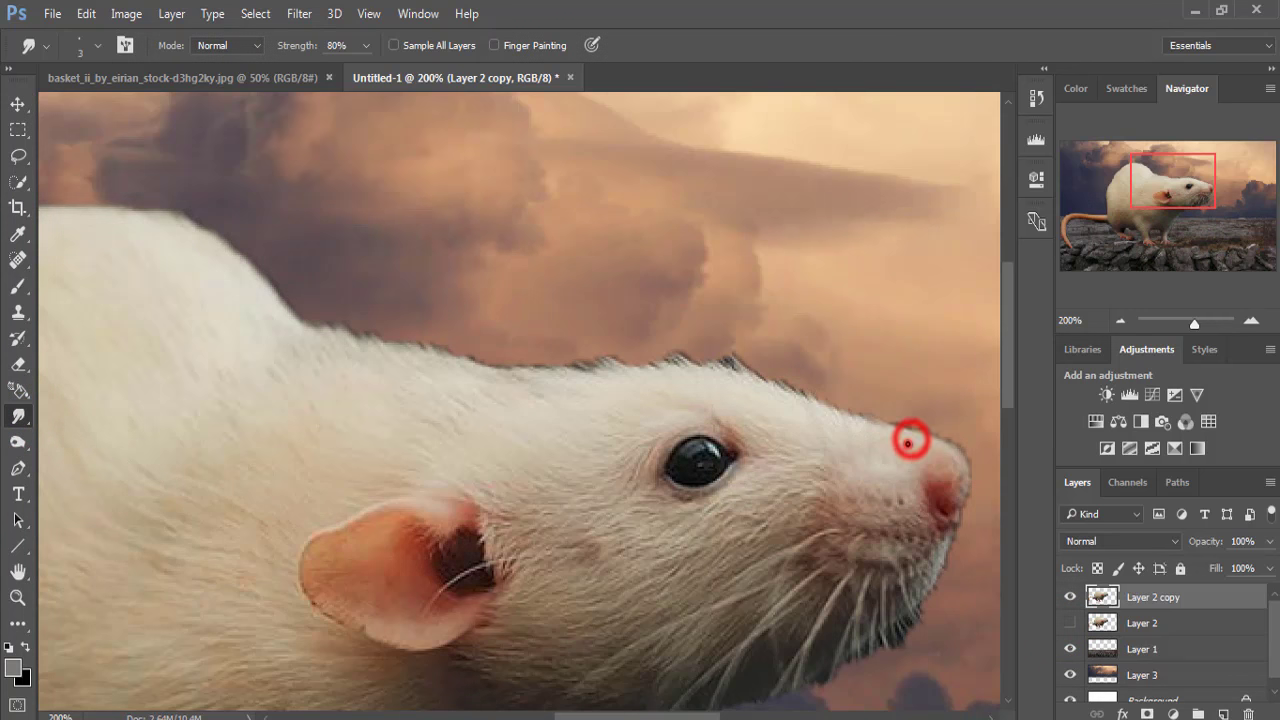
# - Smudge the fur edges around the rat's nose and head top into wispy strands
pyautogui.moveTo(910, 440); pyautogui.dragTo(790, 390)
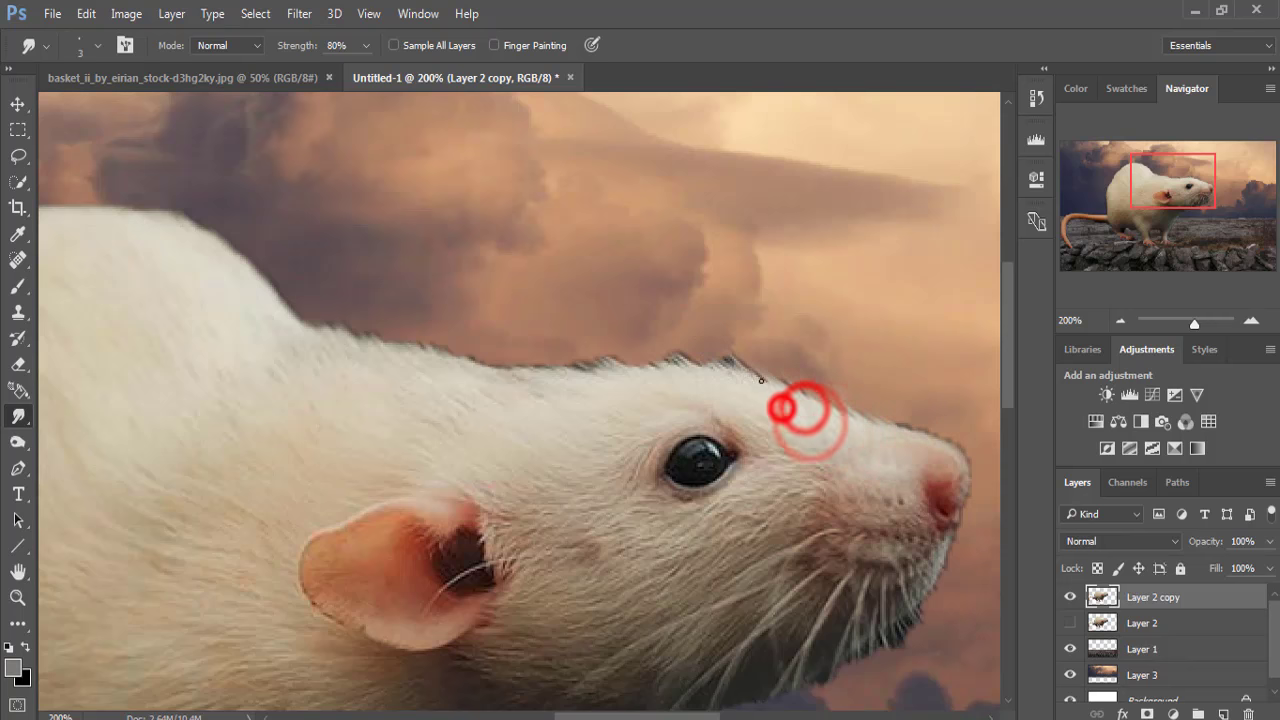
pyautogui.moveTo(806, 409); pyautogui.dragTo(751, 358)
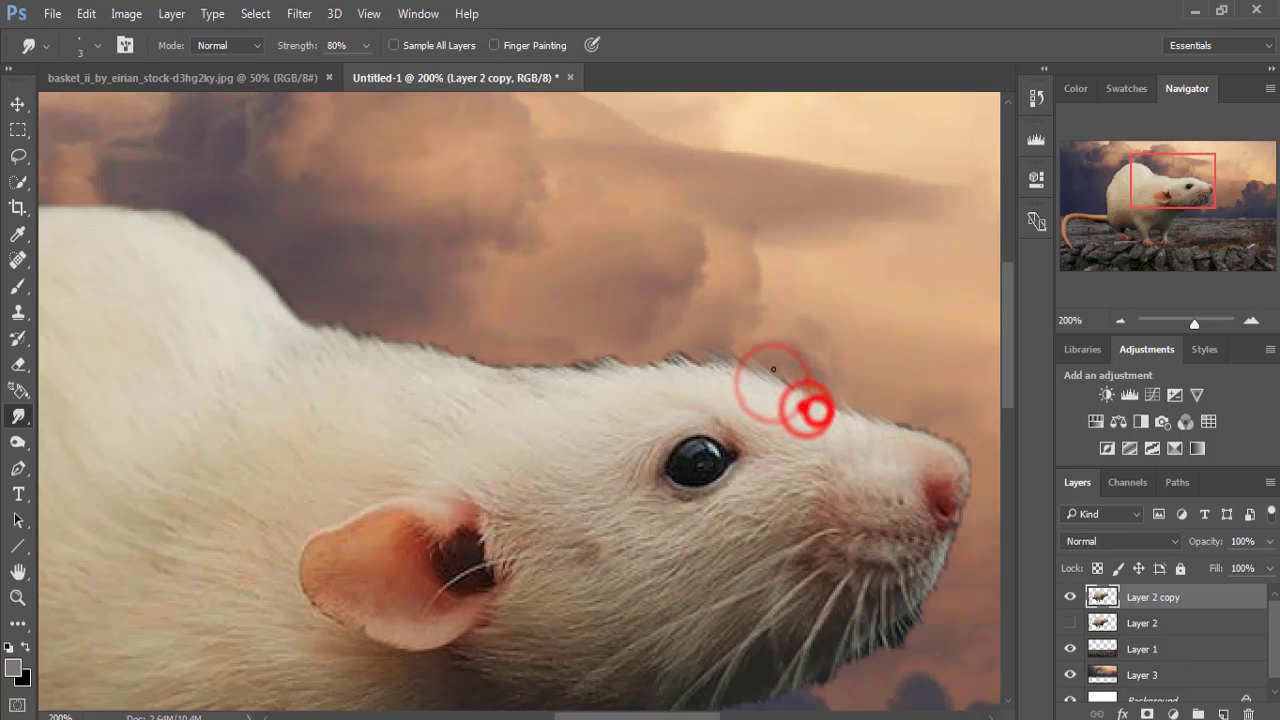
pyautogui.moveTo(958, 452); pyautogui.dragTo(881, 419)
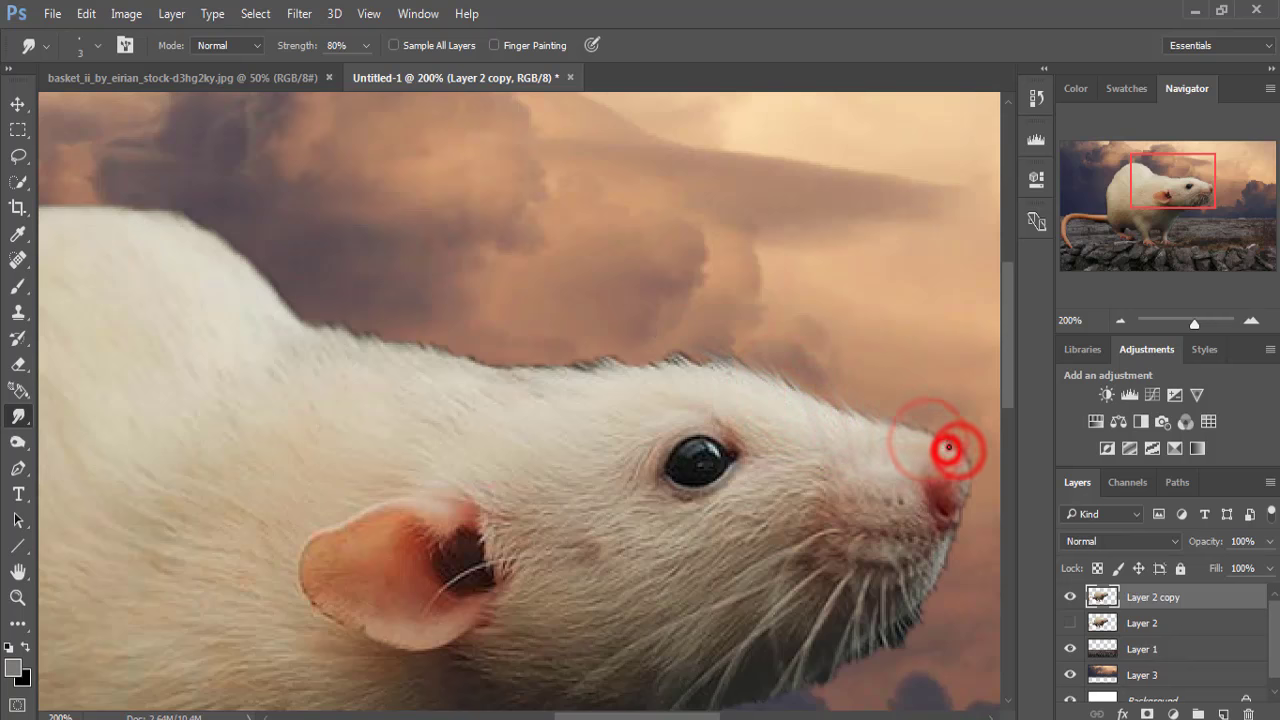
pyautogui.moveTo(962, 465); pyautogui.dragTo(915, 425)
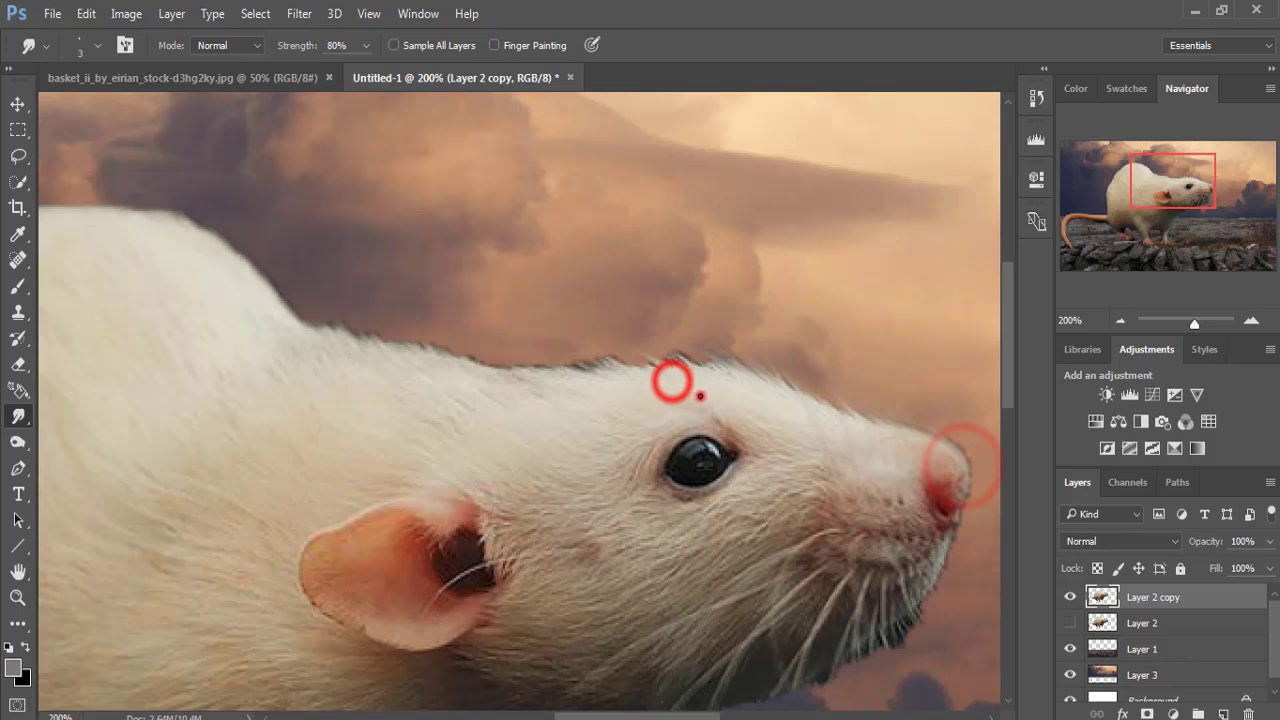
pyautogui.moveTo(672, 381); pyautogui.dragTo(608, 326)
pyautogui.moveTo(703, 388)
pyautogui.mouseDown()
pyautogui.moveTo(645, 337)
pyautogui.moveTo(631, 341)
pyautogui.mouseUp()
pyautogui.moveTo(716, 369)
pyautogui.mouseDown()
pyautogui.moveTo(650, 352)
pyautogui.moveTo(497, 373)
pyautogui.moveTo(434, 363)
pyautogui.moveTo(262, 285)
pyautogui.moveTo(222, 245)
pyautogui.mouseUp()
# - Smudge the fur along the rat's back, rear and neck out into the sky
pyautogui.click(222, 245)
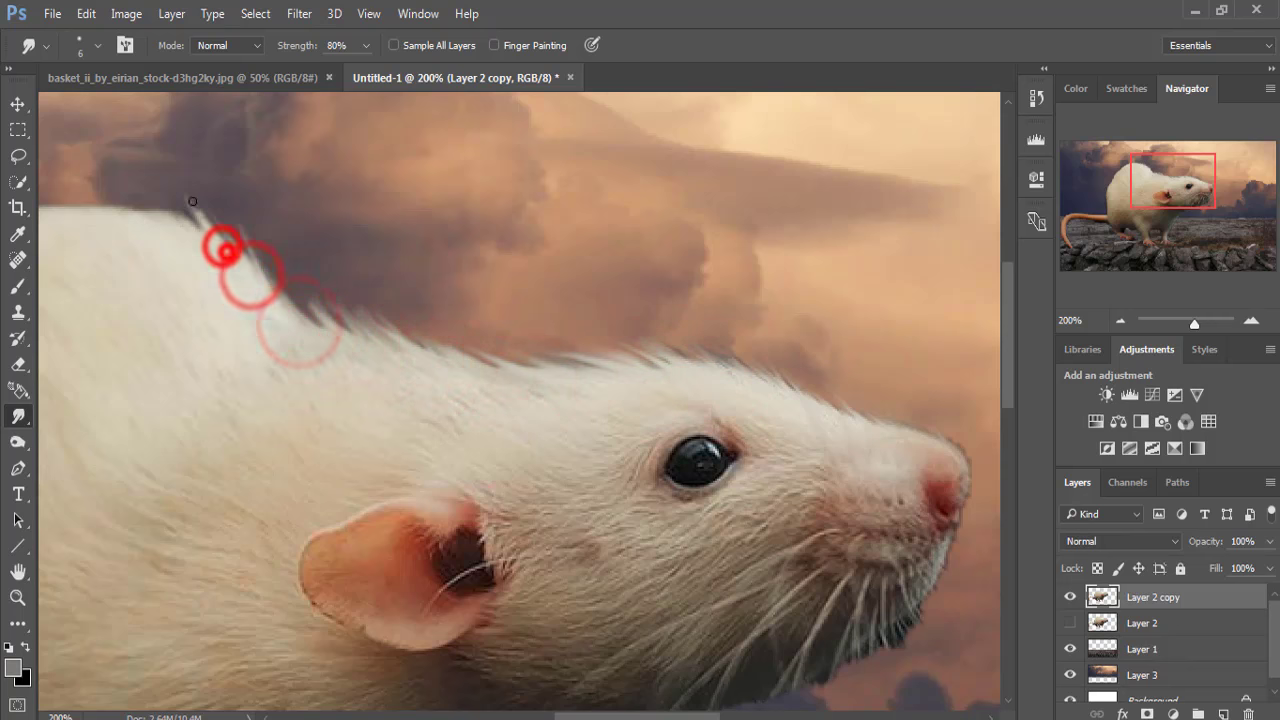
pyautogui.moveTo(200, 349)
pyautogui.mouseDown()
pyautogui.moveTo(587, 284)
pyautogui.moveTo(580, 251)
pyautogui.moveTo(517, 263)
pyautogui.moveTo(466, 246)
pyautogui.moveTo(354, 263)
pyautogui.mouseUp()
pyautogui.moveTo(440, 257)
pyautogui.mouseDown()
pyautogui.moveTo(336, 277)
pyautogui.moveTo(386, 274)
pyautogui.moveTo(300, 316)
pyautogui.moveTo(349, 317)
pyautogui.moveTo(231, 455)
pyautogui.moveTo(186, 563)
pyautogui.mouseUp()
pyautogui.moveTo(200, 514)
pyautogui.mouseDown()
pyautogui.moveTo(189, 600)
pyautogui.moveTo(266, 436)
pyautogui.moveTo(230, 482)
pyautogui.mouseUp()
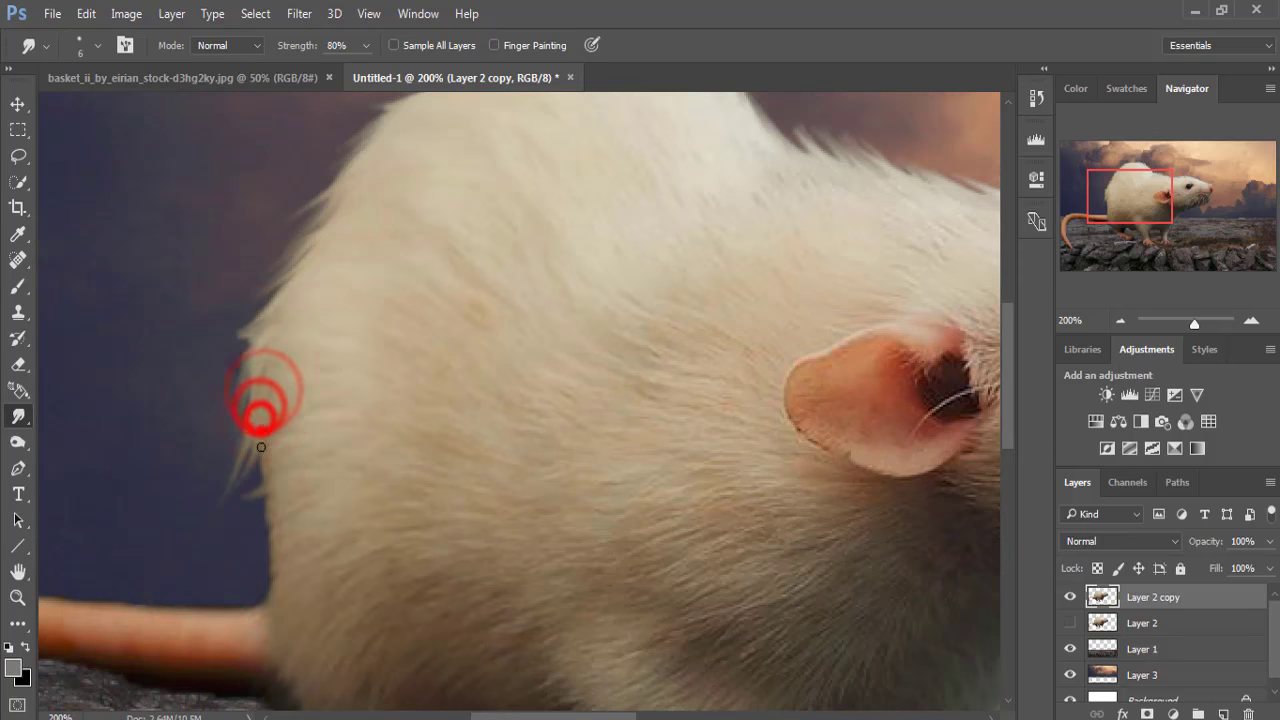
pyautogui.moveTo(263, 428)
pyautogui.mouseDown()
pyautogui.moveTo(235, 500)
pyautogui.moveTo(262, 598)
pyautogui.mouseUp()
pyautogui.moveTo(268, 522); pyautogui.dragTo(275, 538)
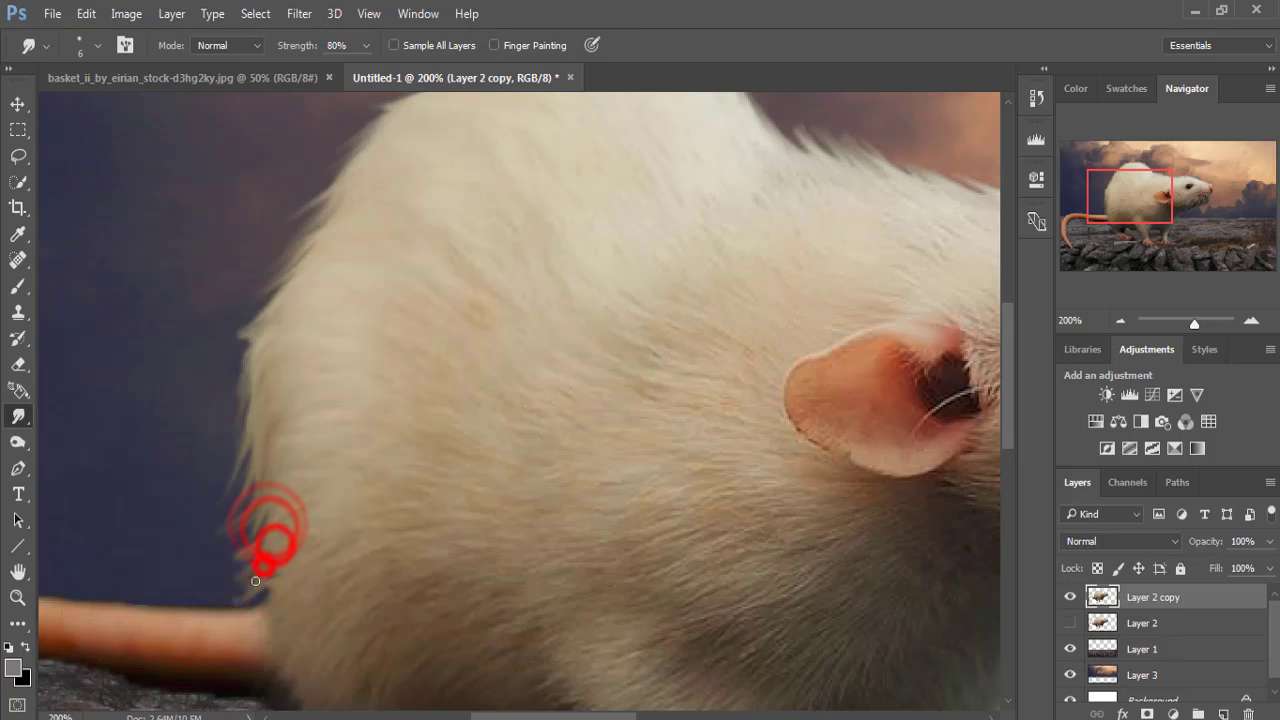
pyautogui.moveTo(429, 508); pyautogui.dragTo(424, 362)
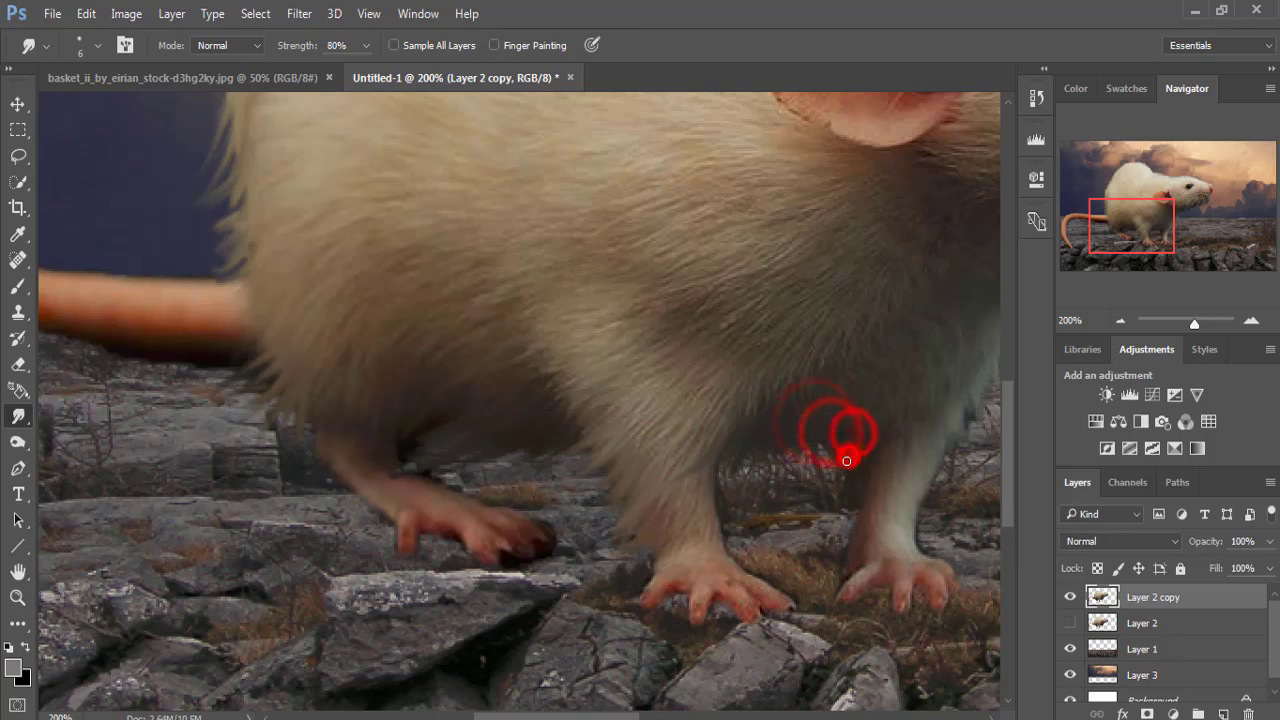
pyautogui.moveTo(946, 404); pyautogui.dragTo(574, 463)
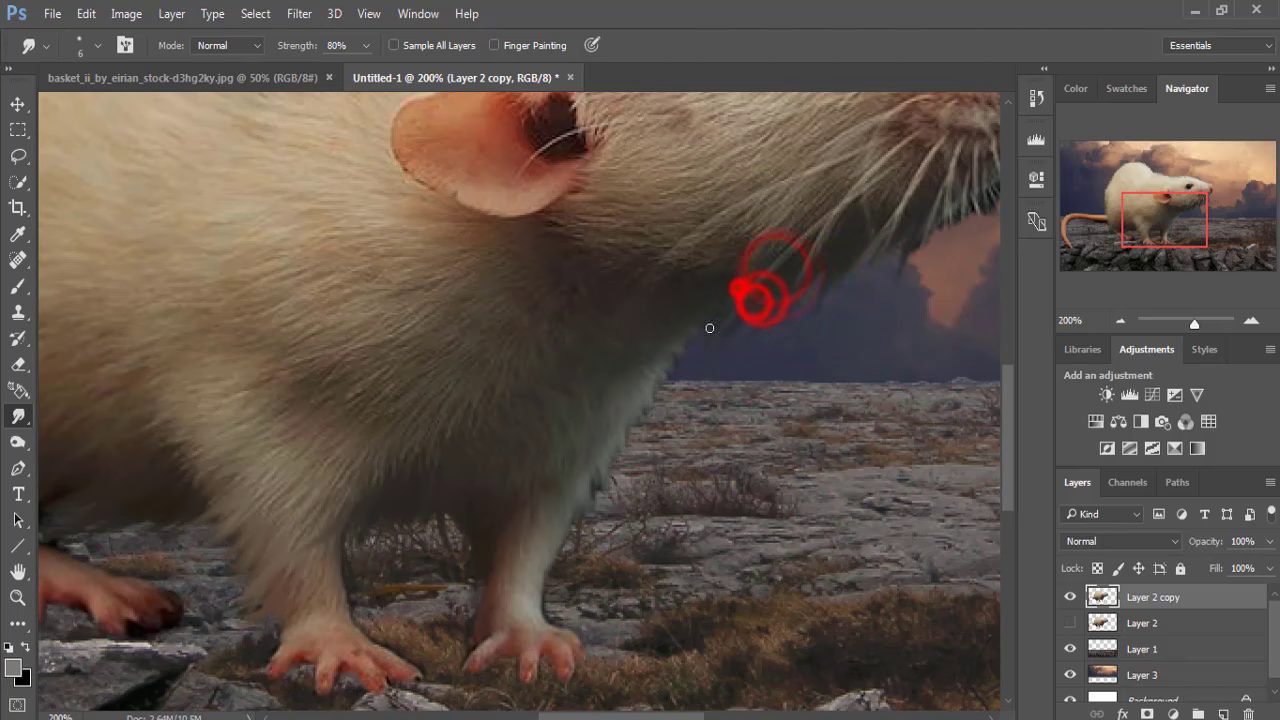
pyautogui.moveTo(709, 328)
pyautogui.mouseDown()
pyautogui.moveTo(677, 334)
pyautogui.moveTo(665, 387)
pyautogui.mouseUp()
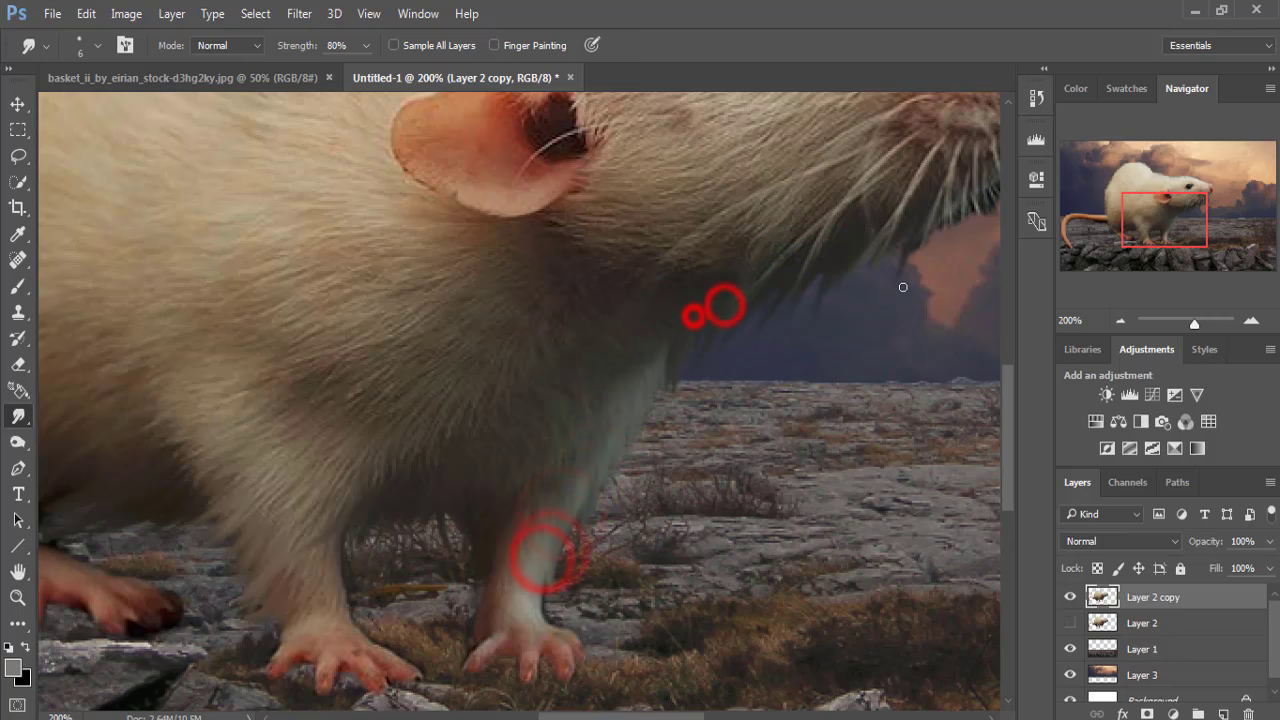
# - Pull several thin whisker strands upward from the rat's forehead and above its nose
pyautogui.moveTo(845, 289); pyautogui.dragTo(625, 539)
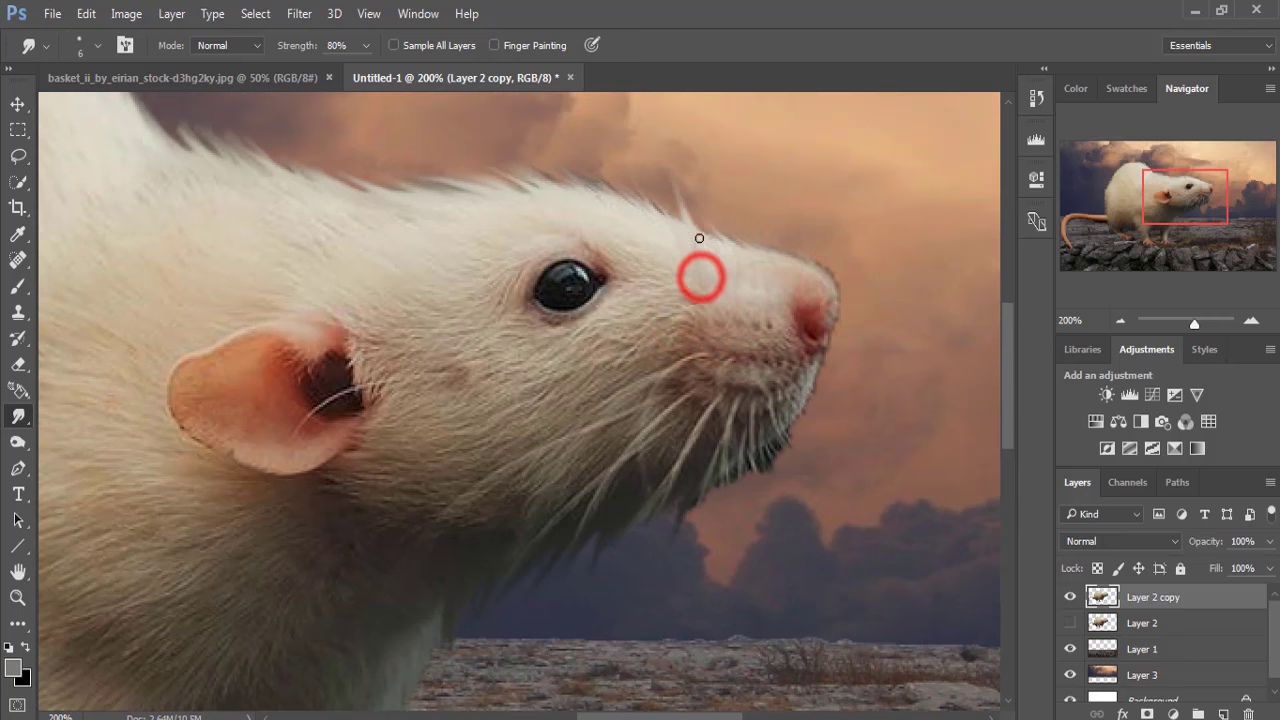
pyautogui.moveTo(690, 240)
pyautogui.mouseDown()
pyautogui.moveTo(678, 192)
pyautogui.moveTo(665, 392)
pyautogui.moveTo(625, 211)
pyautogui.mouseUp()
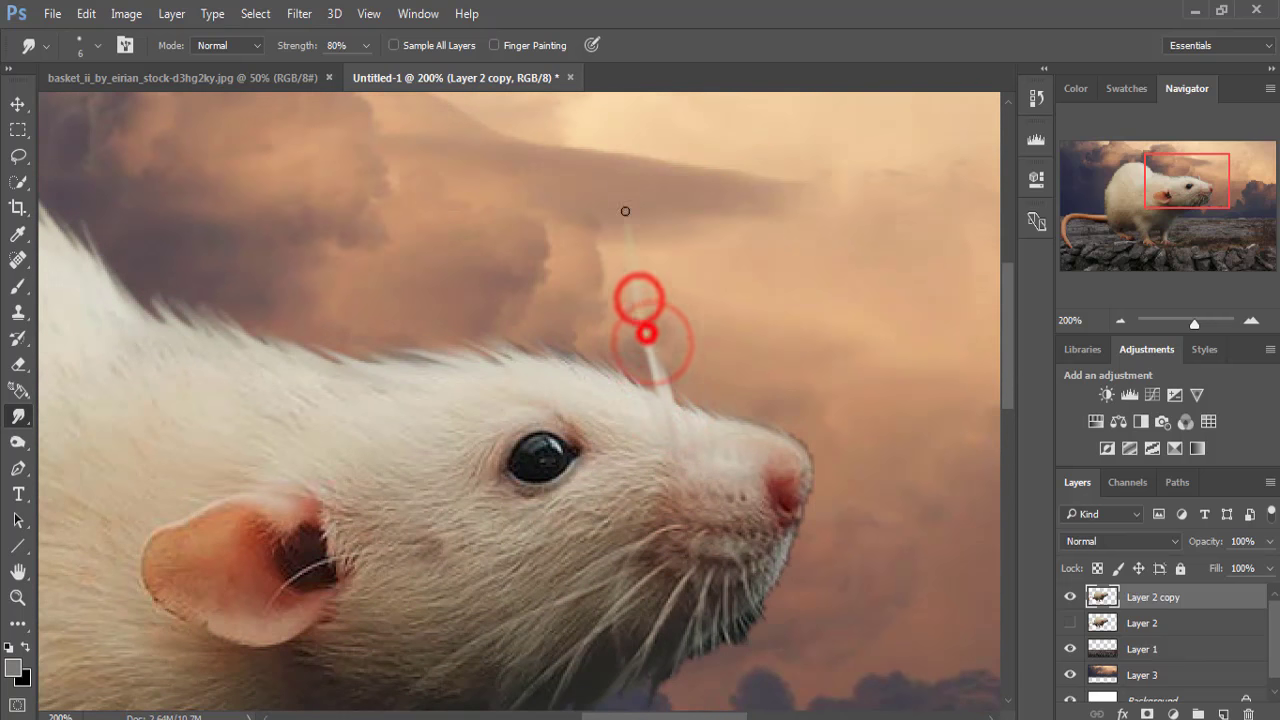
pyautogui.moveTo(606, 376)
pyautogui.mouseDown()
pyautogui.moveTo(583, 337)
pyautogui.moveTo(618, 398)
pyautogui.mouseUp()
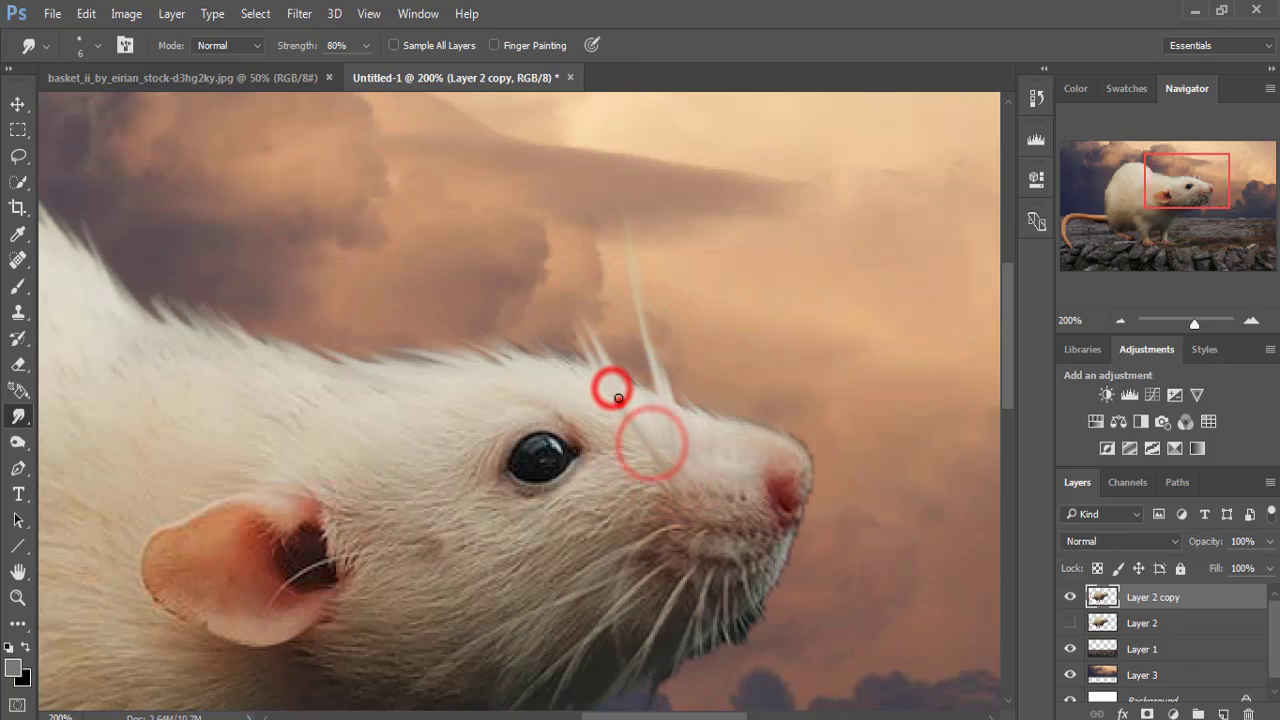
pyautogui.moveTo(590, 335); pyautogui.dragTo(551, 194)
pyautogui.moveTo(575, 288); pyautogui.dragTo(558, 263)
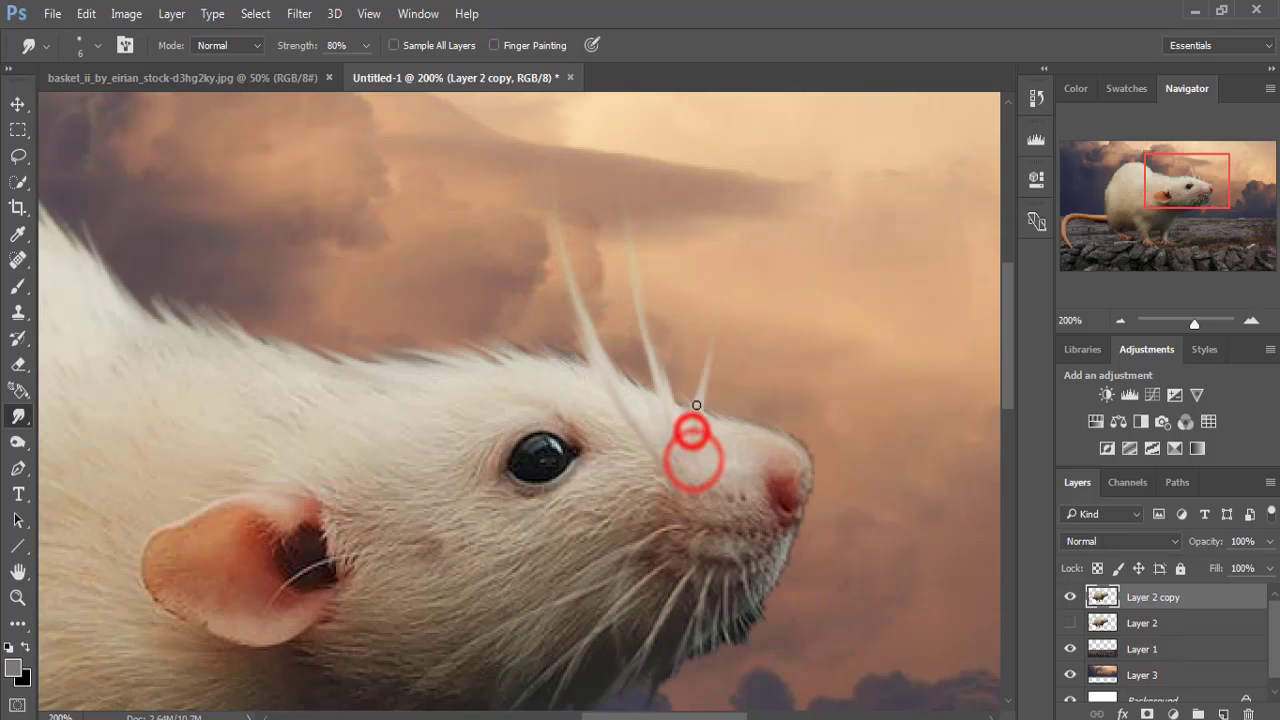
pyautogui.moveTo(707, 376); pyautogui.dragTo(735, 208)
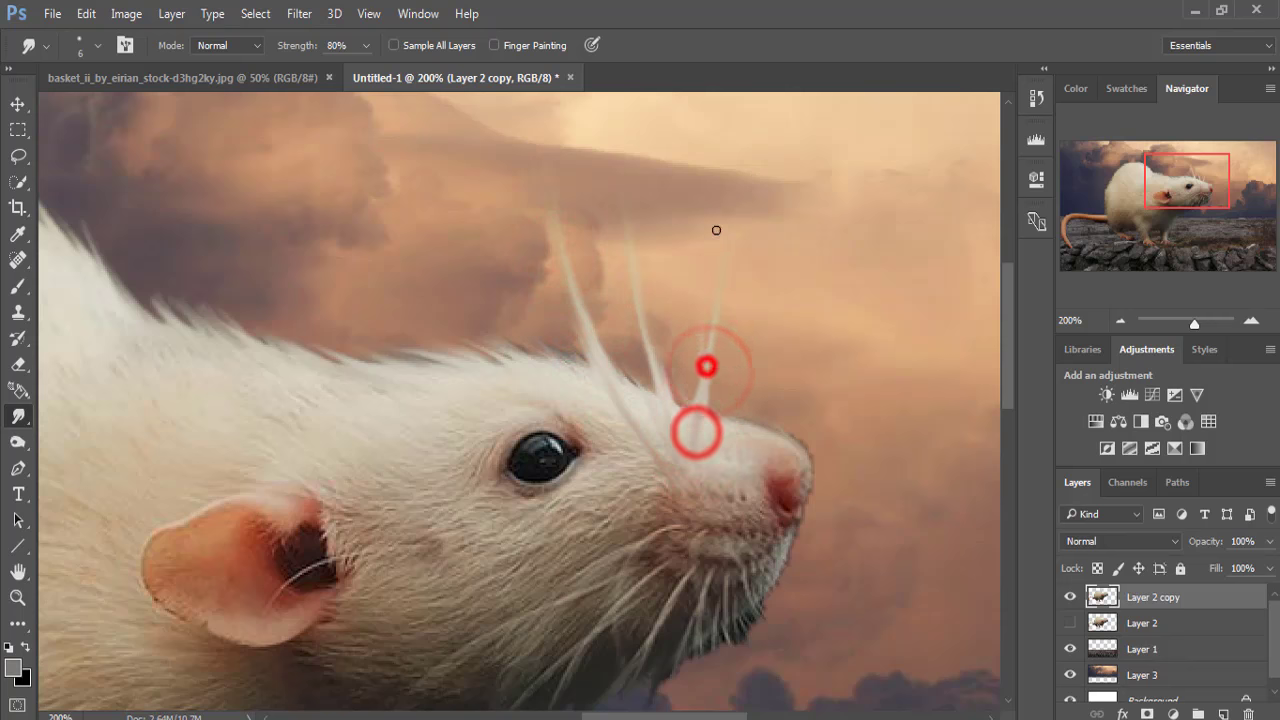
pyautogui.moveTo(706, 366); pyautogui.dragTo(719, 258)
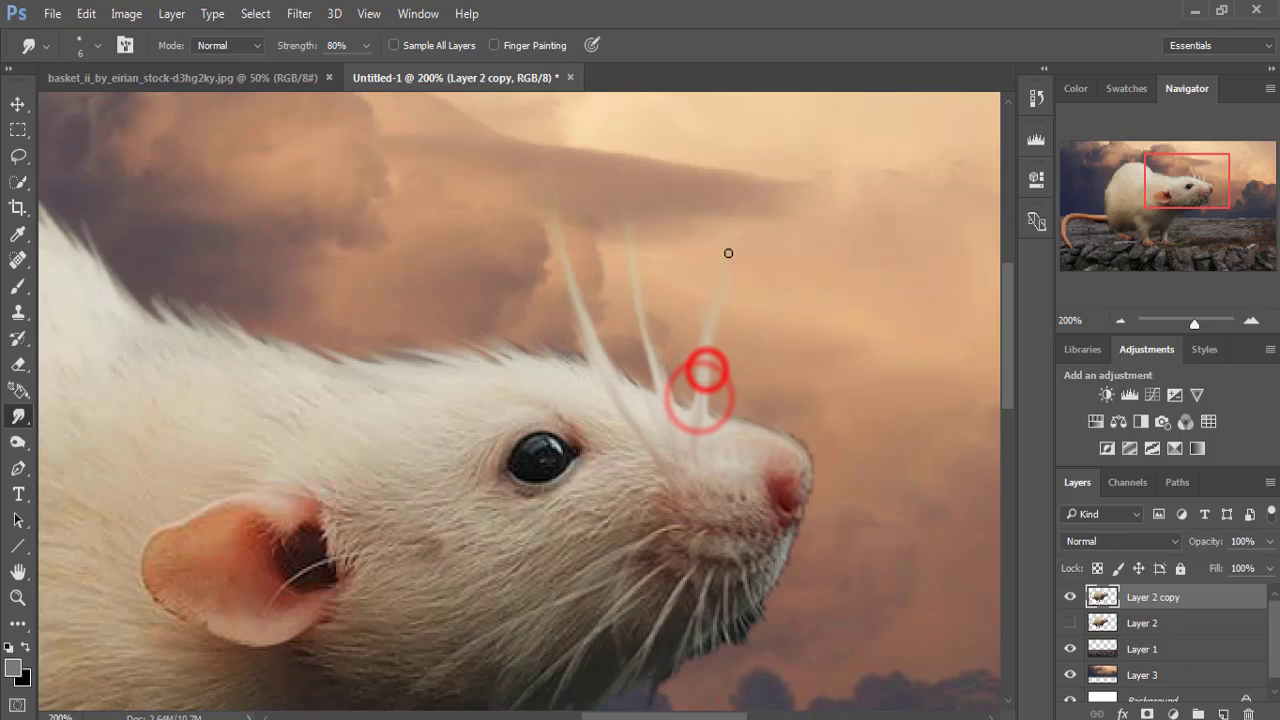
pyautogui.scroll(-4, 680, 386)
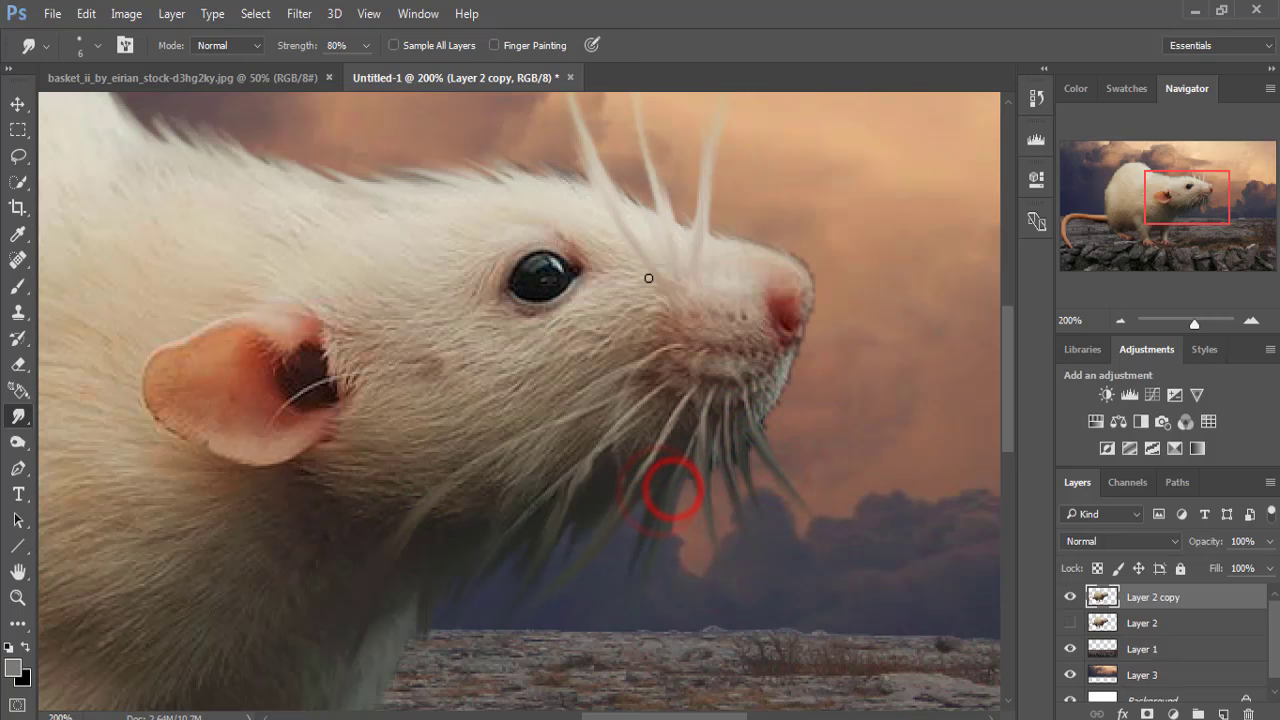
# - Fit the whole rat composite in view, then bring up the basket_ii woman photo
pyautogui.press('v')
pyautogui.hotkey('ctrl', '-')
pyautogui.hotkey('ctrl', '-')
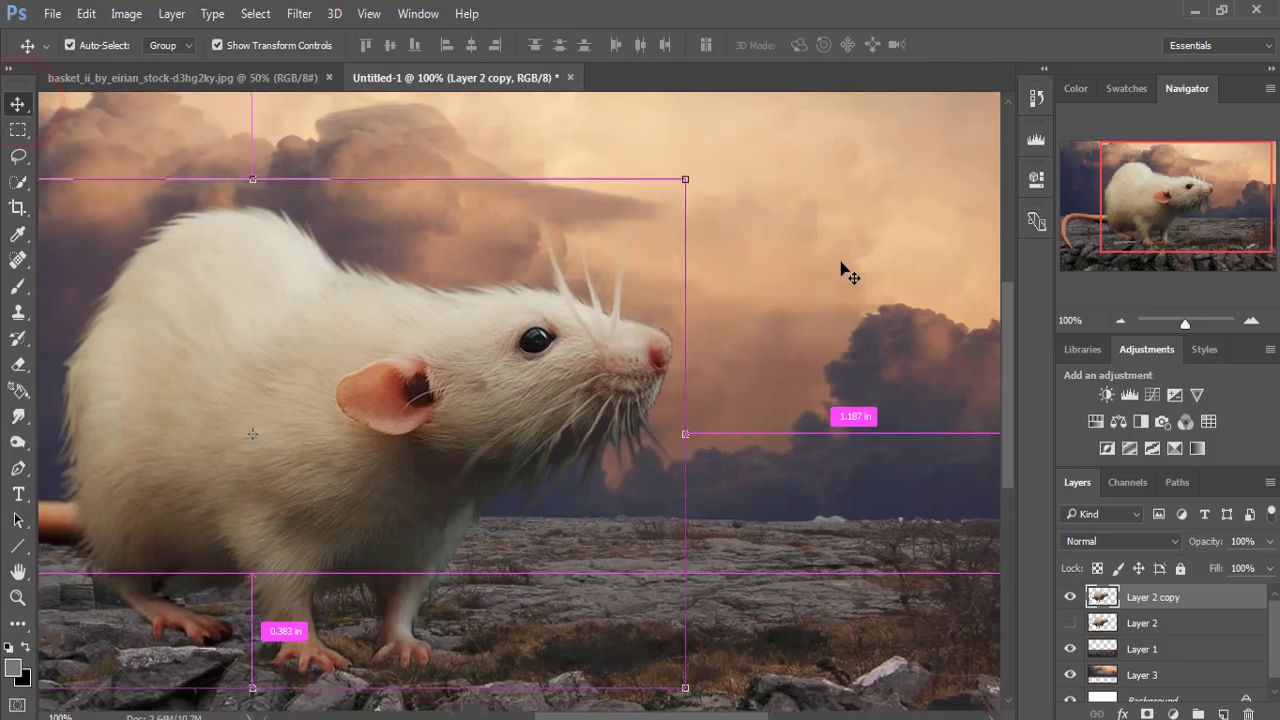
pyautogui.click(378, 373)
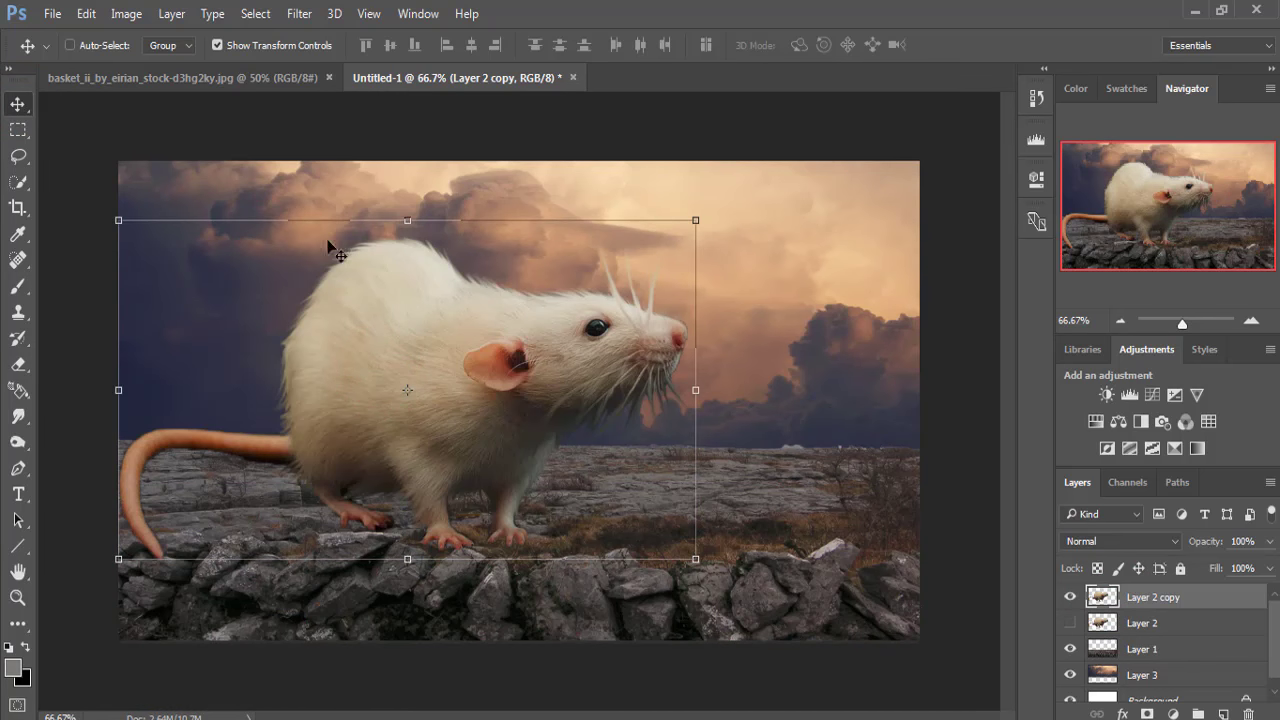
pyautogui.click(212, 72)
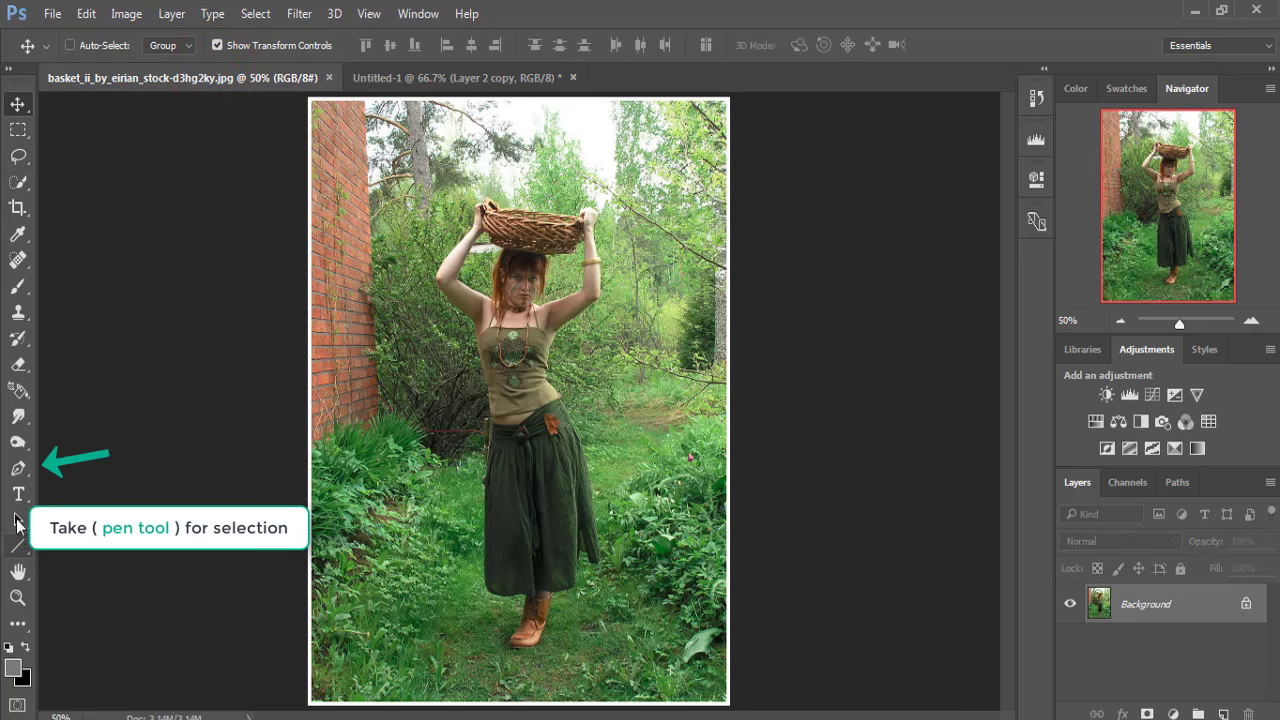
# - Zoom in on the woman's photo and start a Pen path around her boot
pyautogui.click(19, 469)
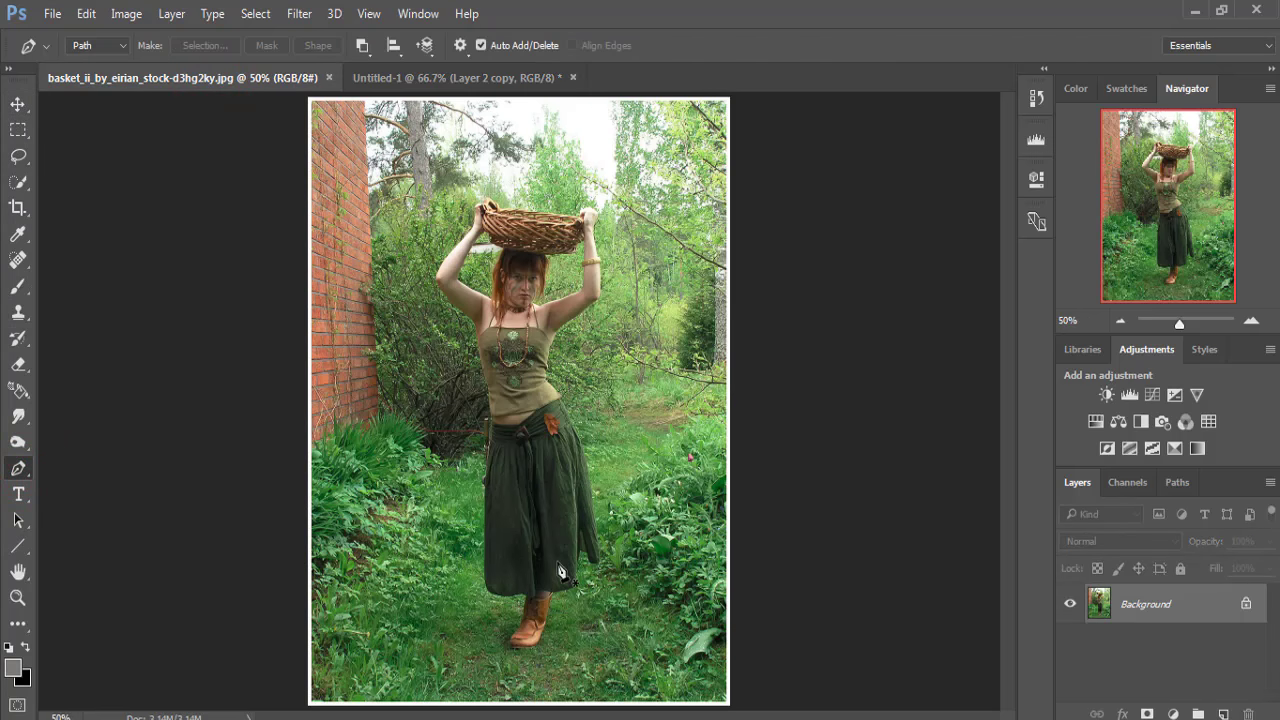
pyautogui.hotkey('ctrl', '+')
pyautogui.hotkey('ctrl', '+')
pyautogui.hotkey('ctrl', '+')
pyautogui.hotkey('ctrl', '+')
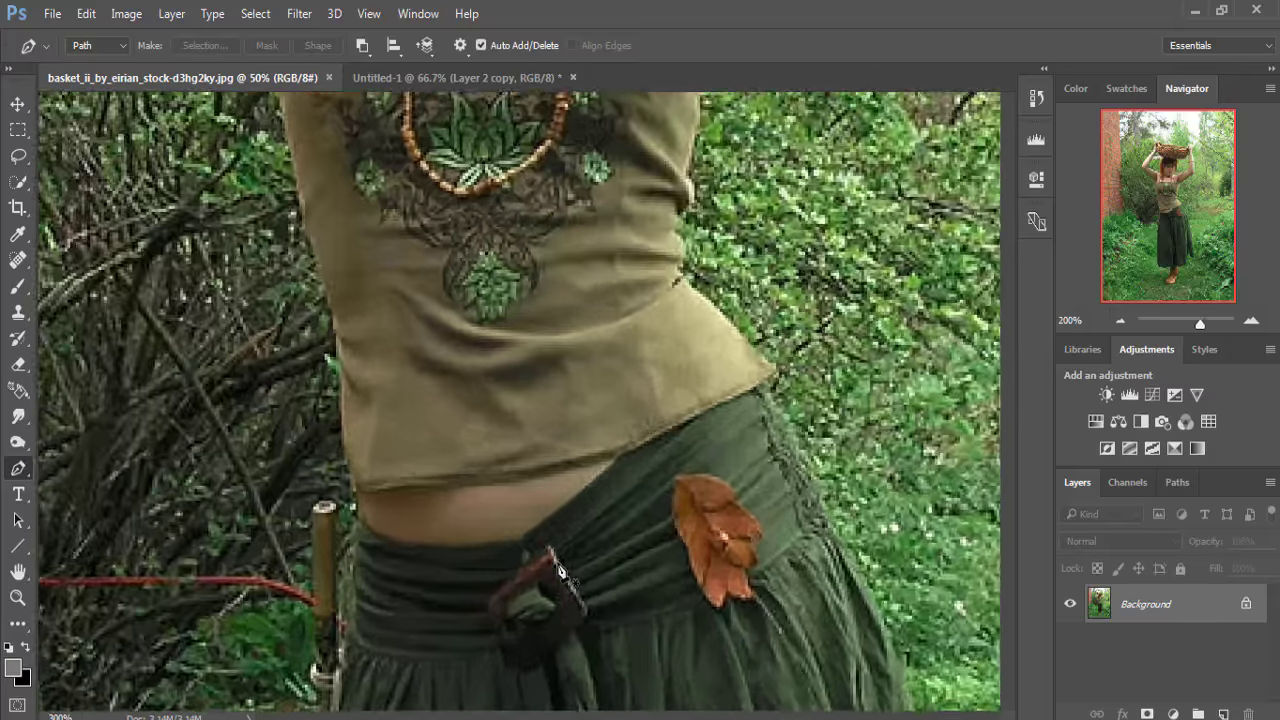
pyautogui.hotkey('ctrl', '+')
pyautogui.moveTo(594, 622)
pyautogui.mouseDown()
pyautogui.moveTo(543, 194)
pyautogui.moveTo(580, 580)
pyautogui.moveTo(595, 362)
pyautogui.mouseUp()
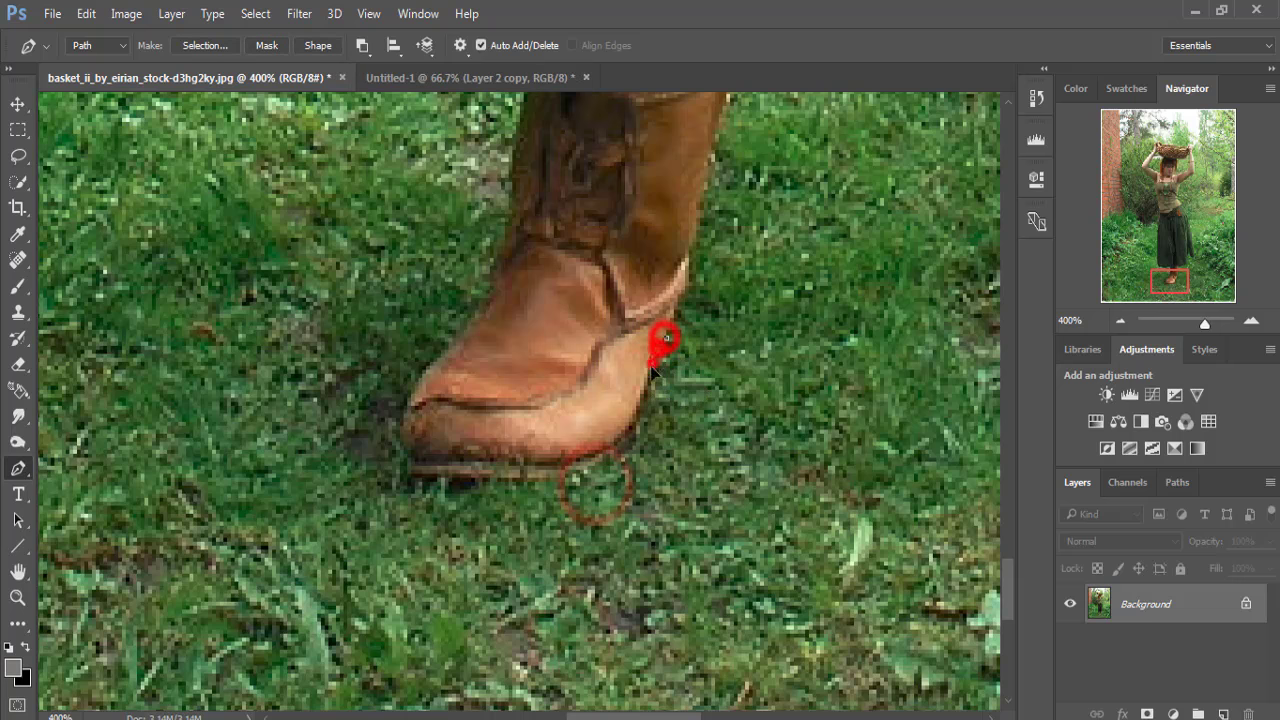
pyautogui.moveTo(650, 365)
pyautogui.mouseDown()
pyautogui.moveTo(614, 457)
pyautogui.moveTo(452, 478)
pyautogui.moveTo(409, 466)
pyautogui.moveTo(514, 186)
pyautogui.moveTo(524, 466)
pyautogui.moveTo(535, 410)
pyautogui.moveTo(470, 383)
pyautogui.moveTo(391, 397)
pyautogui.moveTo(251, 366)
pyautogui.moveTo(206, 251)
pyautogui.moveTo(318, 196)
pyautogui.moveTo(414, 477)
pyautogui.moveTo(437, 363)
pyautogui.moveTo(530, 456)
pyautogui.moveTo(542, 496)
pyautogui.mouseUp()
pyautogui.moveTo(507, 222)
pyautogui.mouseDown()
pyautogui.moveTo(500, 128)
pyautogui.moveTo(541, 437)
pyautogui.mouseUp()
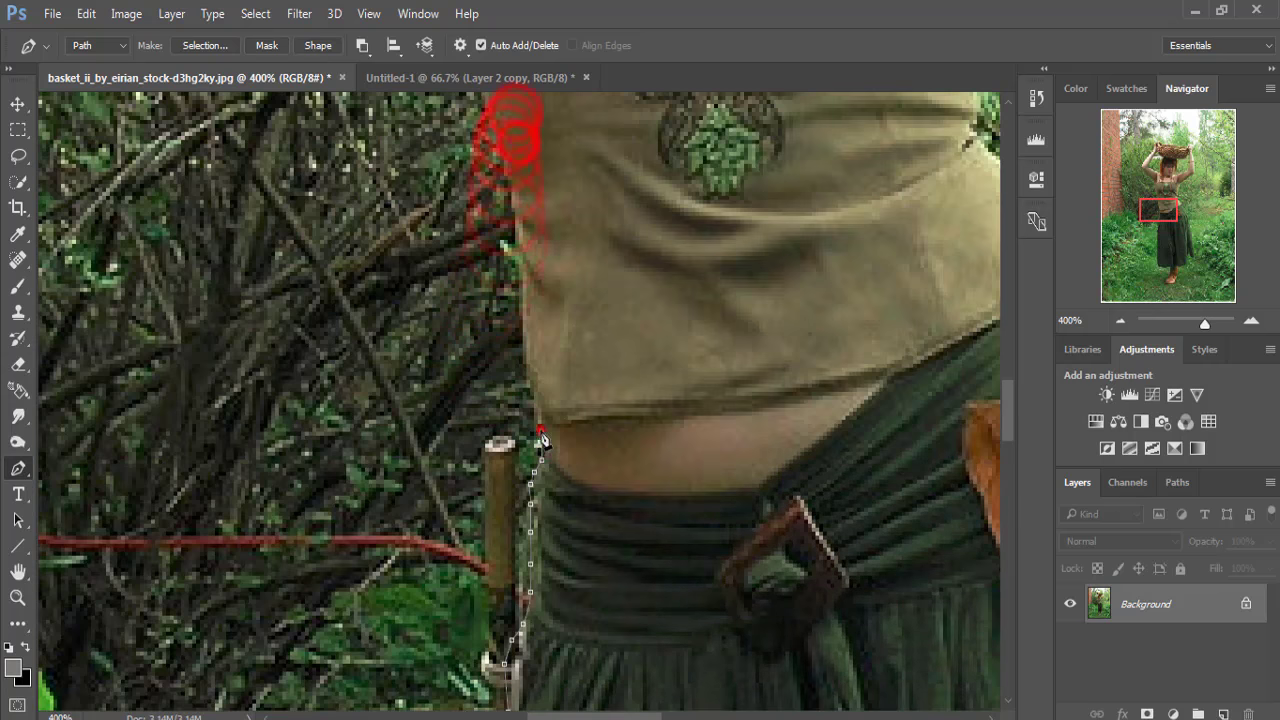
# - Extend the path up the skirt edge, waist and torso toward the raised arm
pyautogui.click(510, 200)
pyautogui.click(500, 150)
pyautogui.click(490, 105)
pyautogui.moveTo(490, 105); pyautogui.dragTo(546, 331)
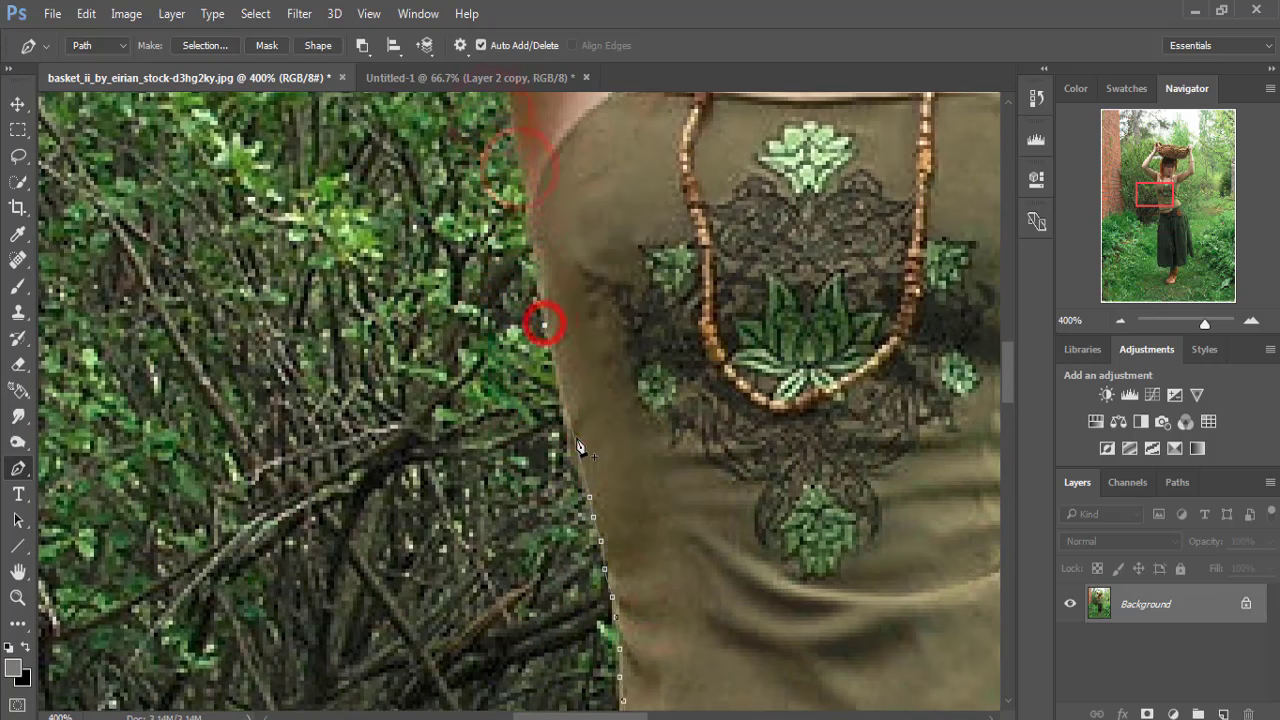
pyautogui.moveTo(571, 448); pyautogui.dragTo(638, 530)
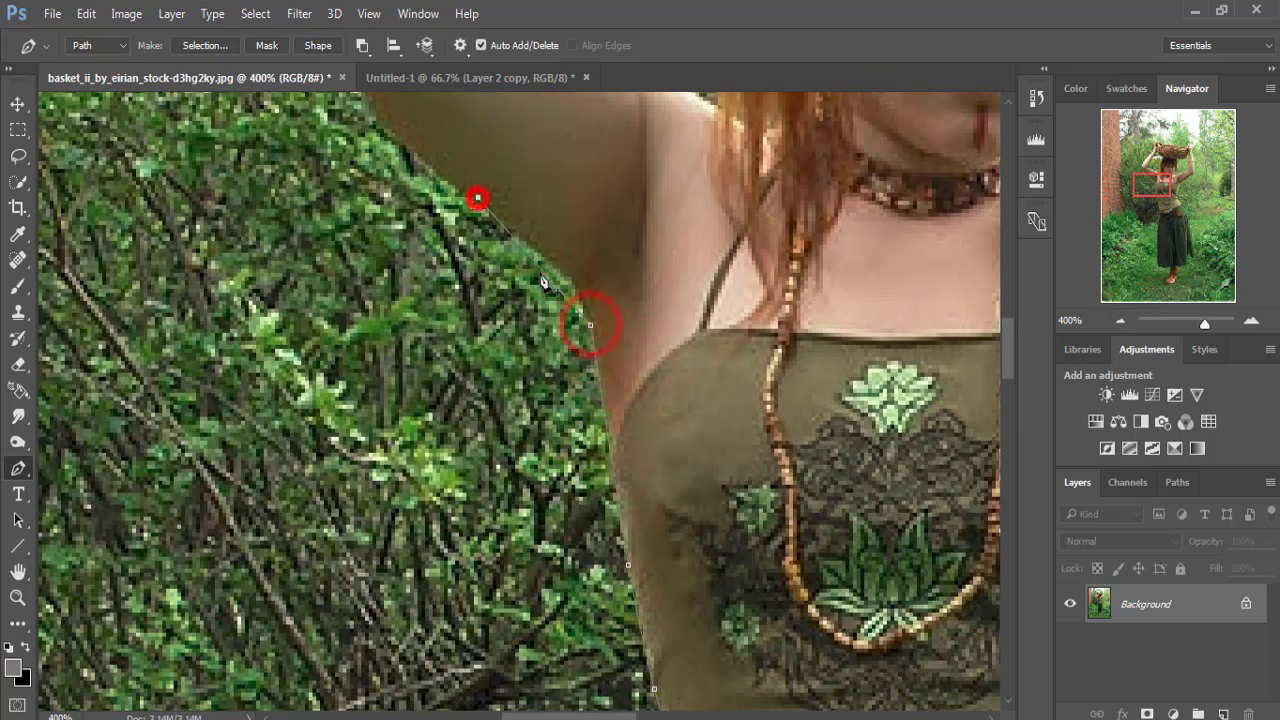
pyautogui.click(517, 170)
pyautogui.click(490, 278)
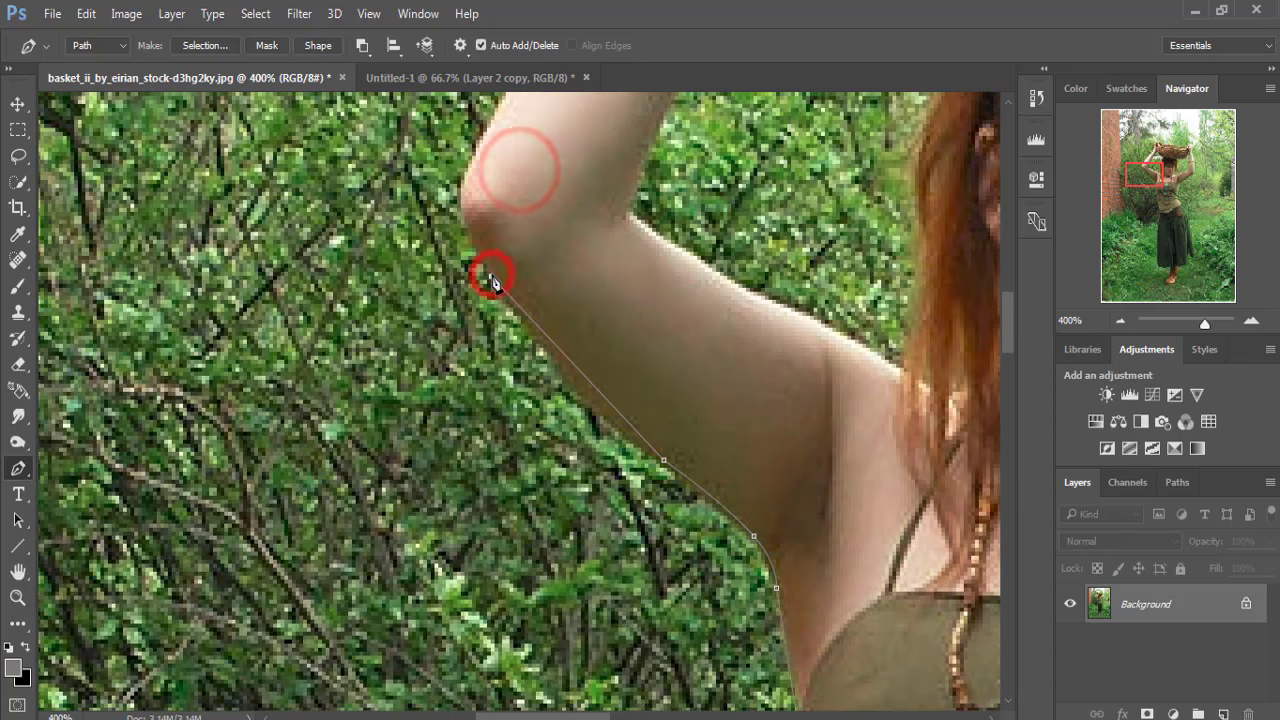
# - Trace the path along the elbow, forearm and up the first hand
pyautogui.scroll(3, 581, 387)
pyautogui.click(466, 368)
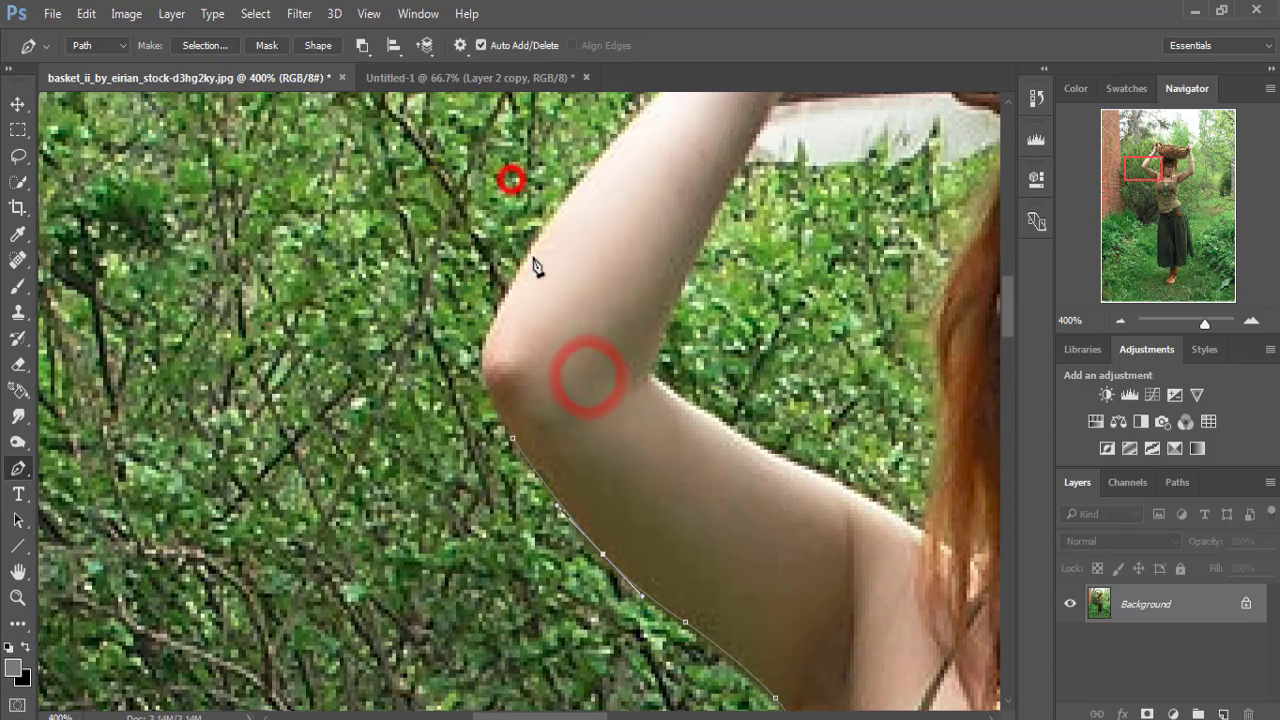
pyautogui.click(529, 258)
pyautogui.scroll(4, 566, 274)
pyautogui.click(720, 240)
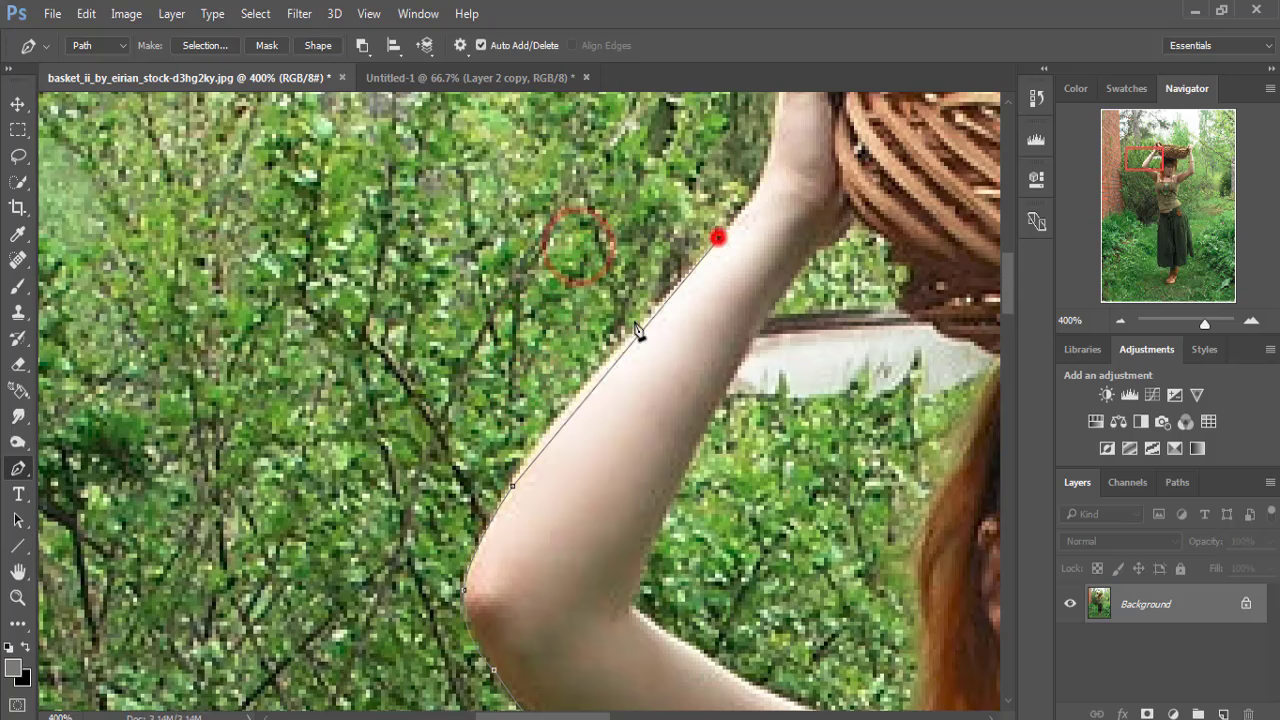
pyautogui.click(609, 363)
pyautogui.scroll(3, 609, 363)
pyautogui.click(752, 251)
pyautogui.click(710, 277)
pyautogui.click(674, 360)
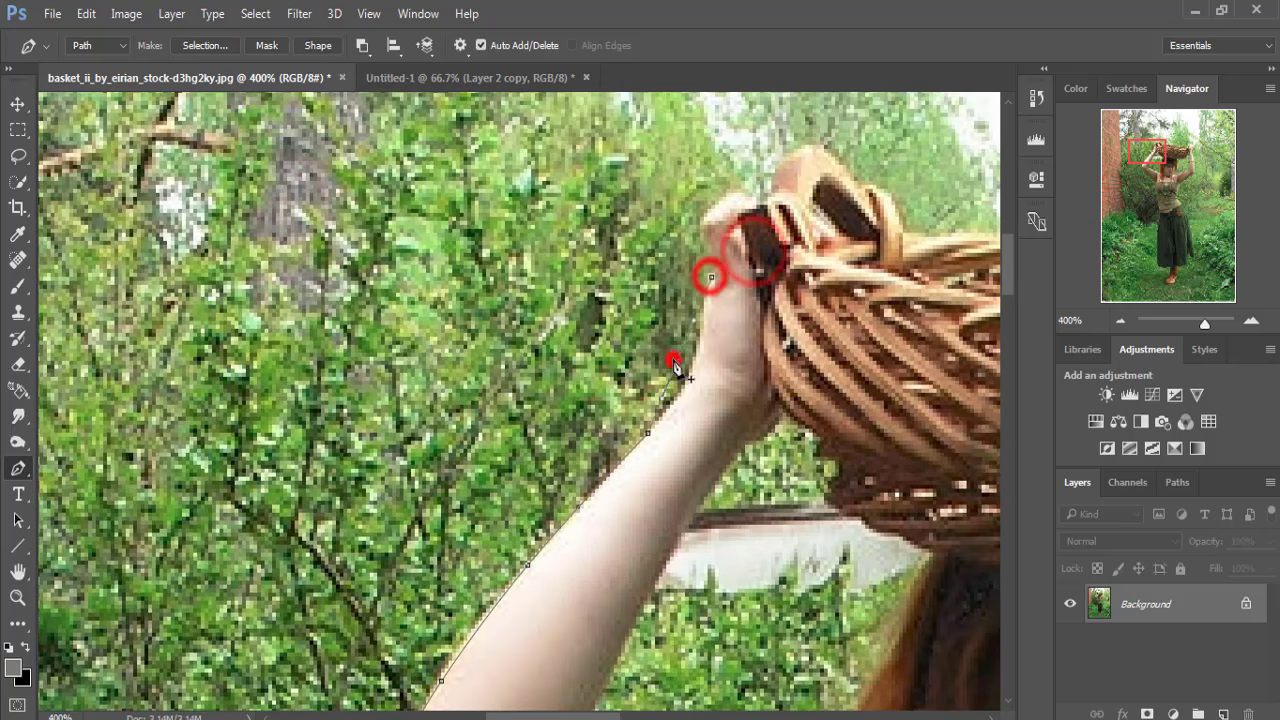
pyautogui.click(711, 255)
pyautogui.click(707, 232)
# - Continue the path around the basket rim and handle
pyautogui.click(710, 207)
pyautogui.click(734, 198)
pyautogui.click(790, 155)
pyautogui.click(830, 148)
pyautogui.click(870, 178)
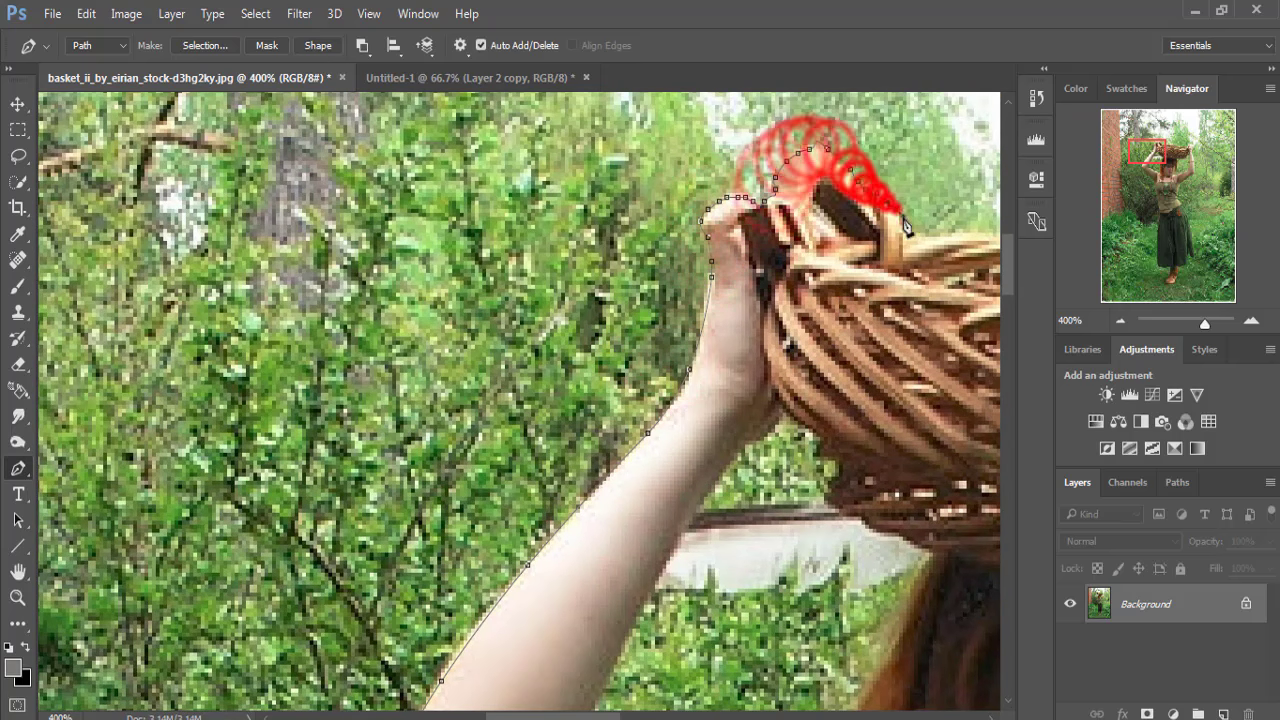
pyautogui.click(915, 208)
pyautogui.click(960, 233)
pyautogui.hscroll(5, 960, 240)
pyautogui.click(368, 317)
pyautogui.click(400, 317)
pyautogui.click(441, 313)
pyautogui.click(483, 319)
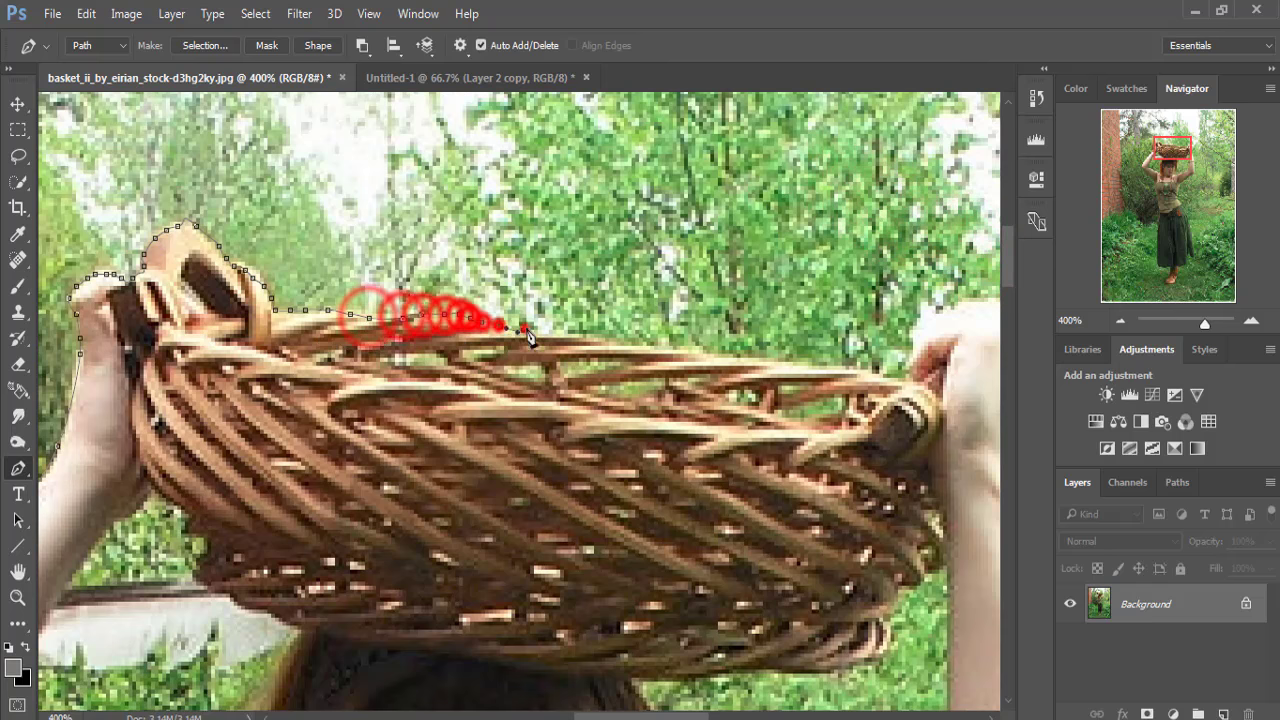
pyautogui.click(571, 330)
pyautogui.click(621, 338)
pyautogui.click(726, 357)
pyautogui.click(878, 370)
# - Carry the path over the right hand and down its forearm to the wrist
pyautogui.click(908, 357)
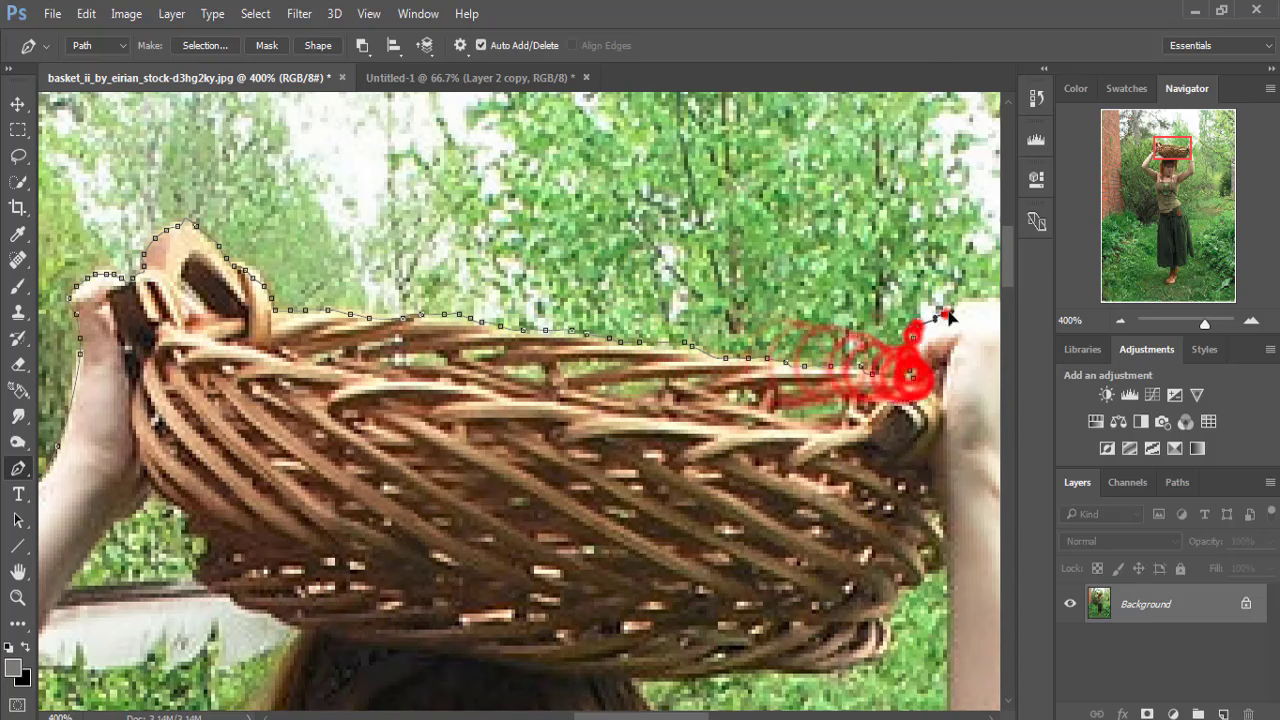
pyautogui.click(940, 320)
pyautogui.click(975, 306)
pyautogui.hscroll(5, 975, 306)
pyautogui.click(550, 288)
pyautogui.click(580, 300)
pyautogui.click(609, 326)
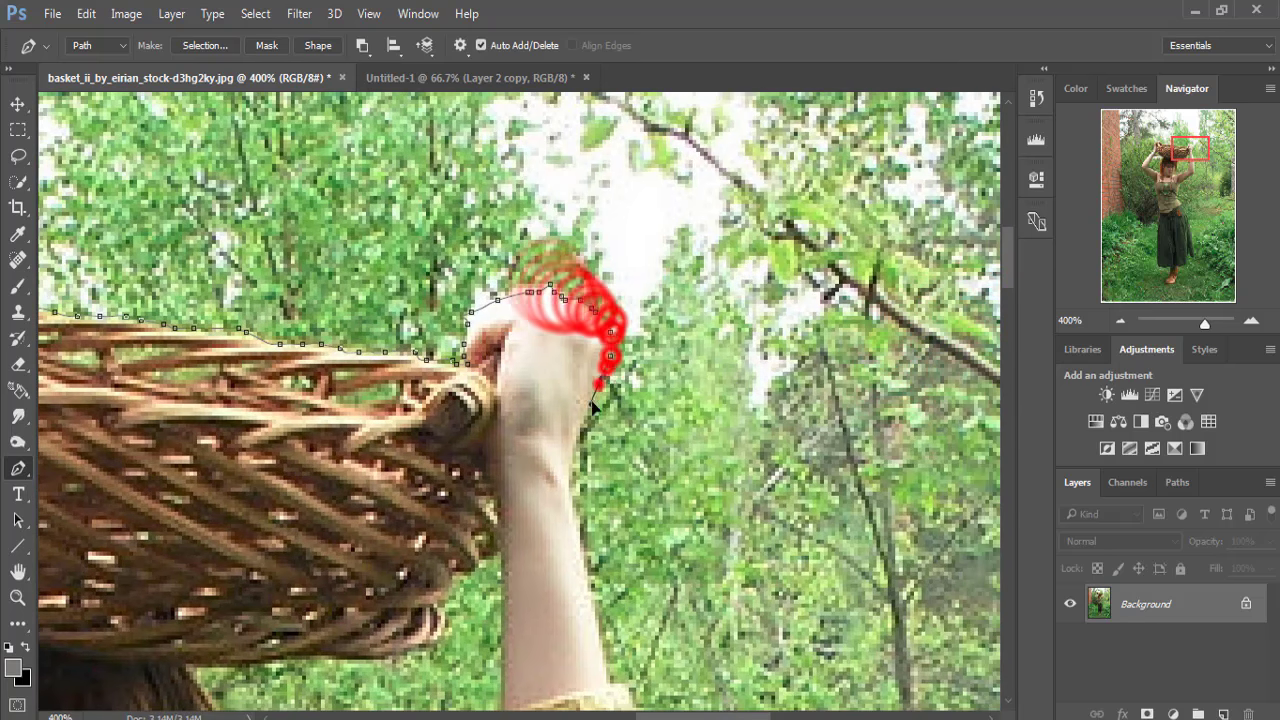
pyautogui.click(601, 381)
pyautogui.click(581, 431)
pyautogui.click(573, 481)
pyautogui.click(581, 541)
pyautogui.click(596, 621)
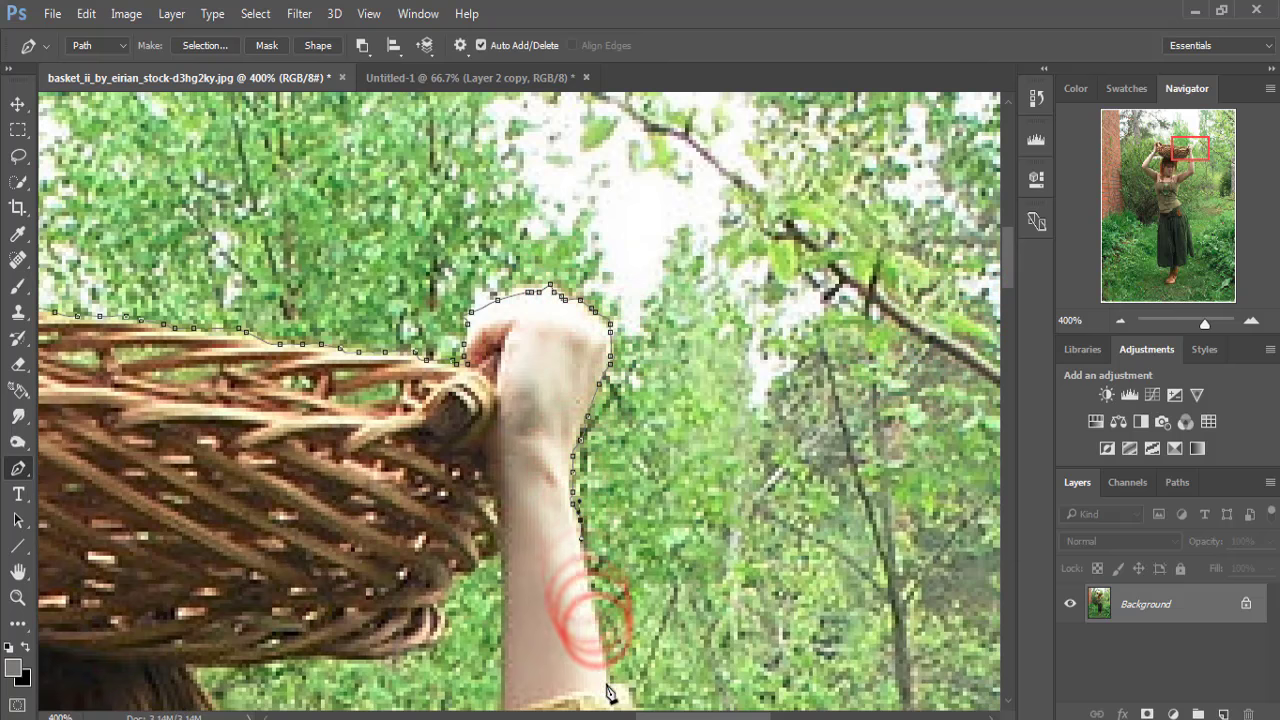
pyautogui.click(606, 686)
# - Trace the bracelet corners, the forearm edge and the underarm
pyautogui.moveTo(606, 686); pyautogui.dragTo(430, 392)
pyautogui.click(444, 382)
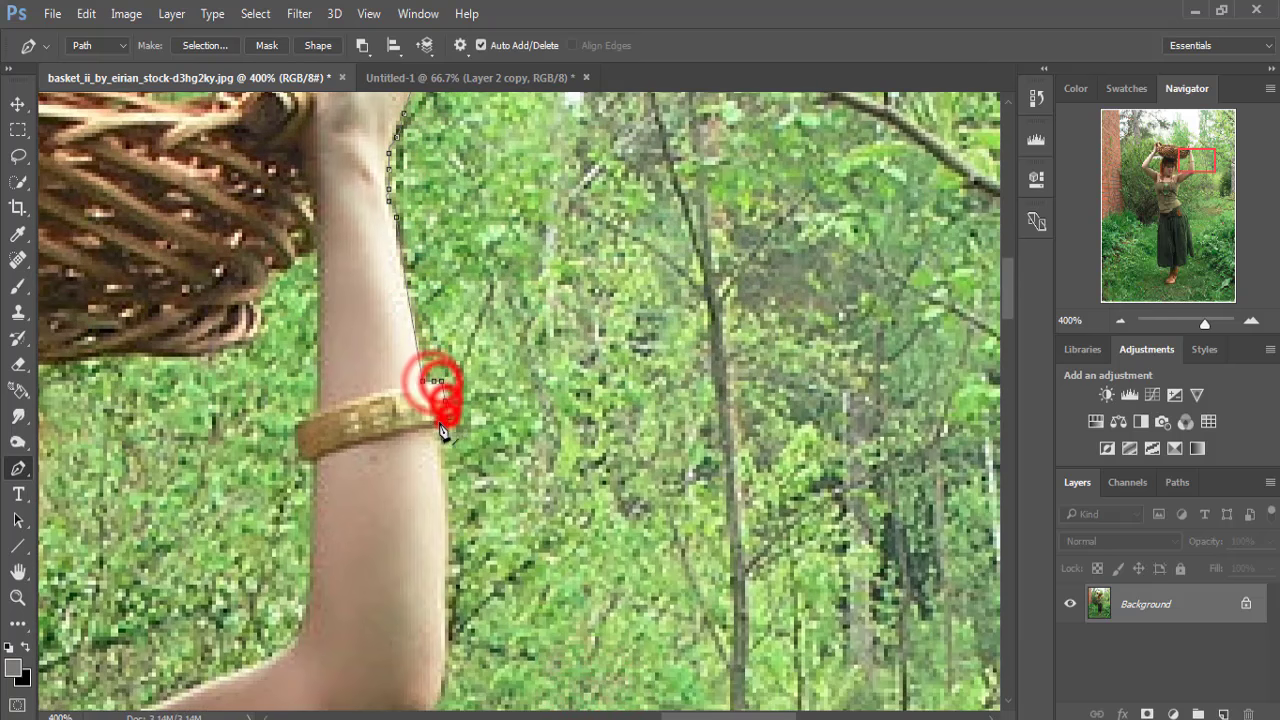
pyautogui.click(440, 420)
pyautogui.click(437, 699)
pyautogui.click(440, 572)
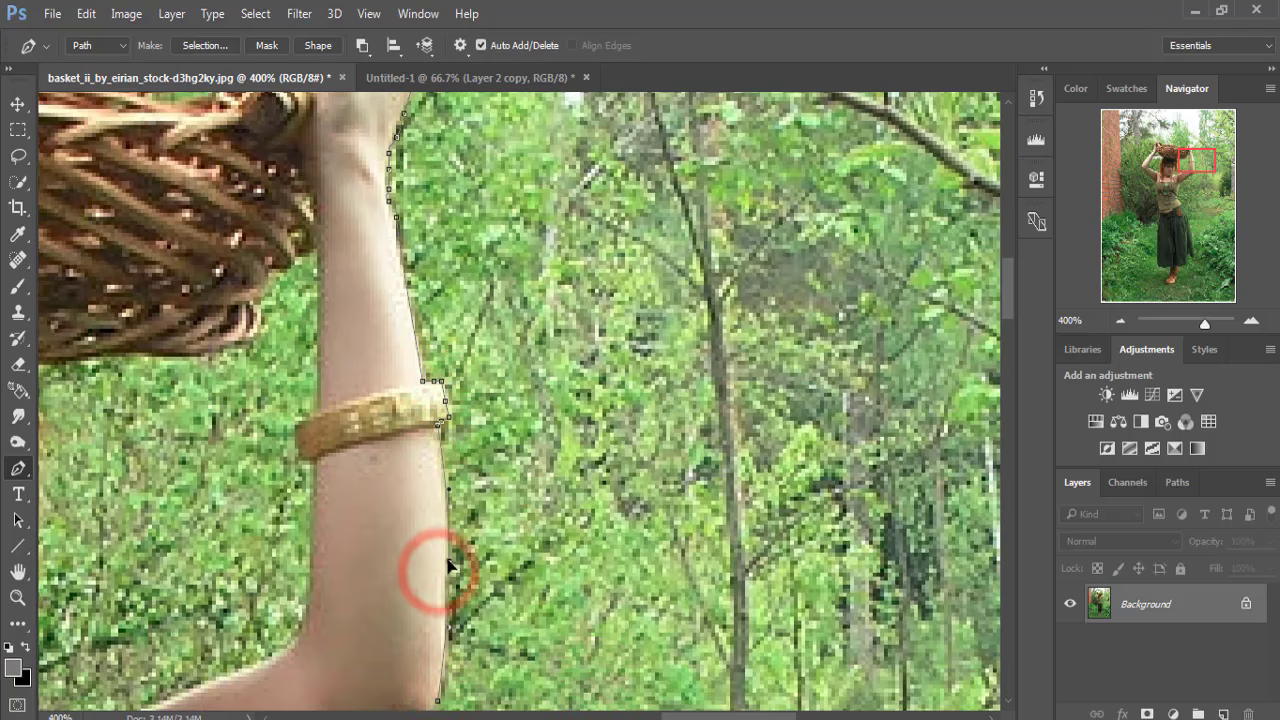
pyautogui.moveTo(411, 604); pyautogui.dragTo(497, 176)
pyautogui.moveTo(410, 347); pyautogui.dragTo(370, 395)
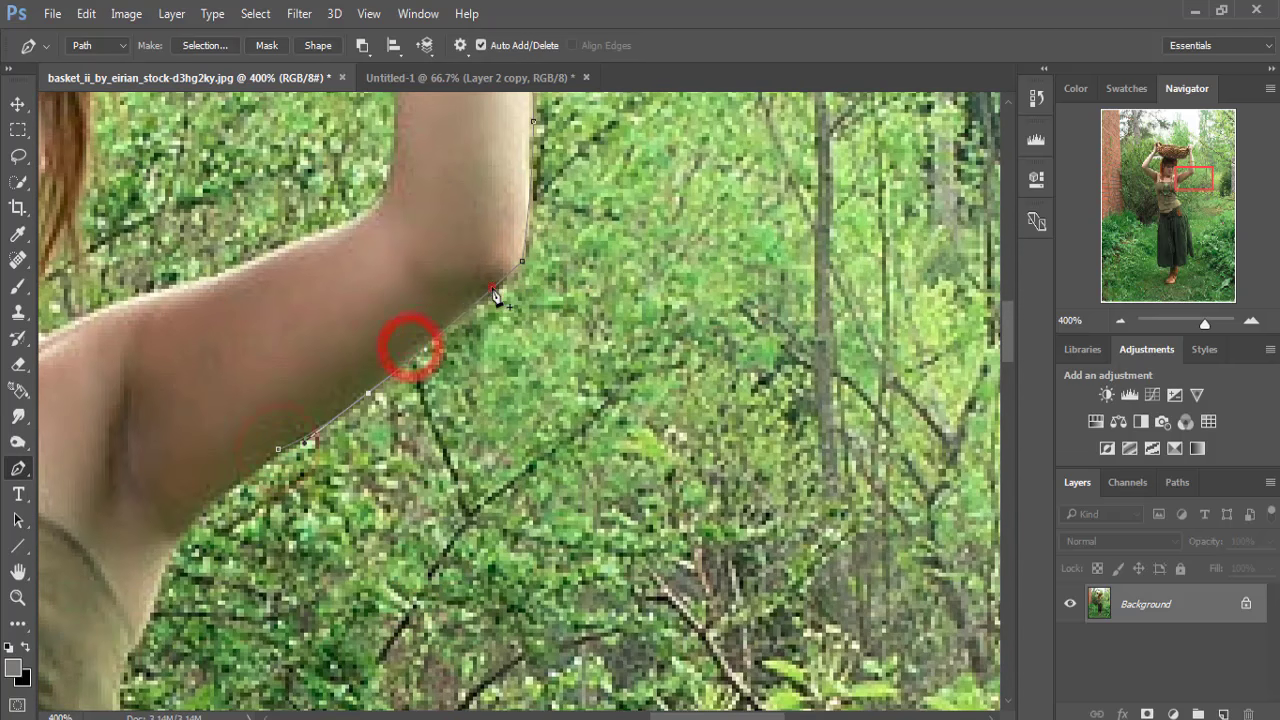
pyautogui.click(443, 330)
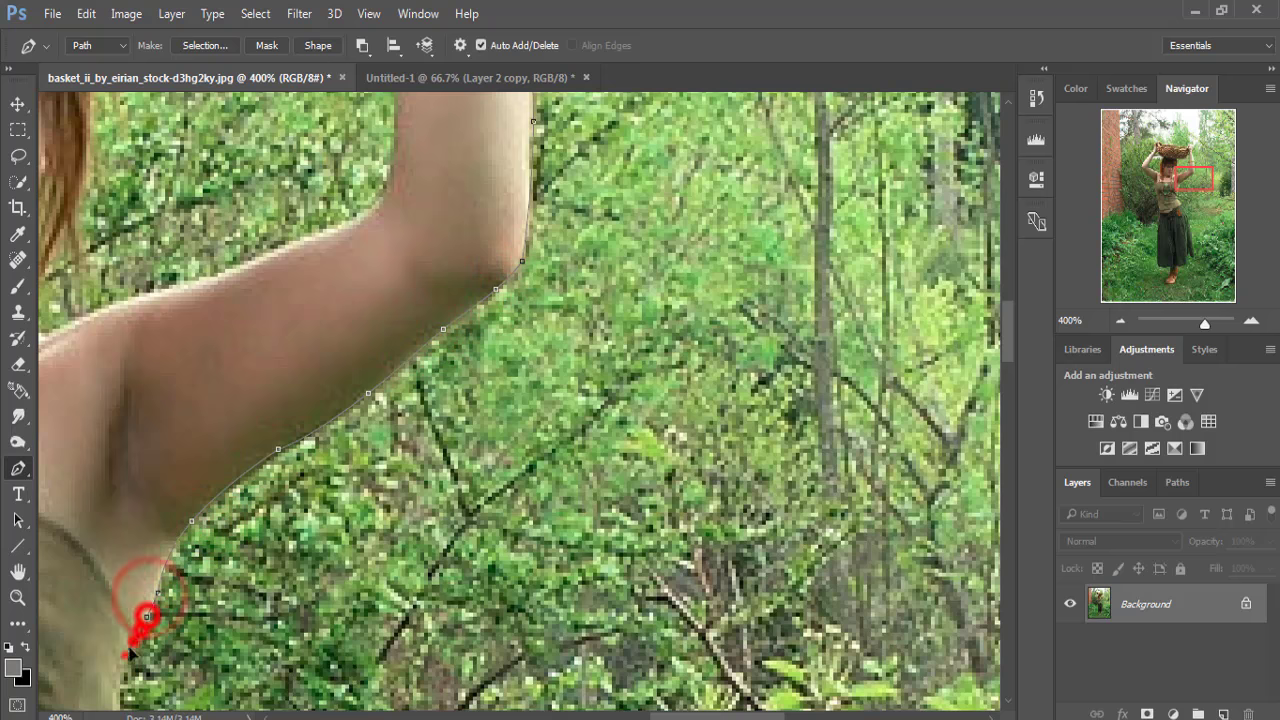
# - Finish the path down the shirt, skirt hem and boot, then zoom out
pyautogui.scroll(-5, 130, 652)
pyautogui.moveTo(300, 150)
pyautogui.mouseDown()
pyautogui.moveTo(275, 405)
pyautogui.moveTo(360, 278)
pyautogui.moveTo(428, 428)
pyautogui.moveTo(491, 623)
pyautogui.moveTo(443, 614)
pyautogui.moveTo(533, 578)
pyautogui.moveTo(503, 400)
pyautogui.mouseUp()
pyautogui.scroll(-3, 535, 415)
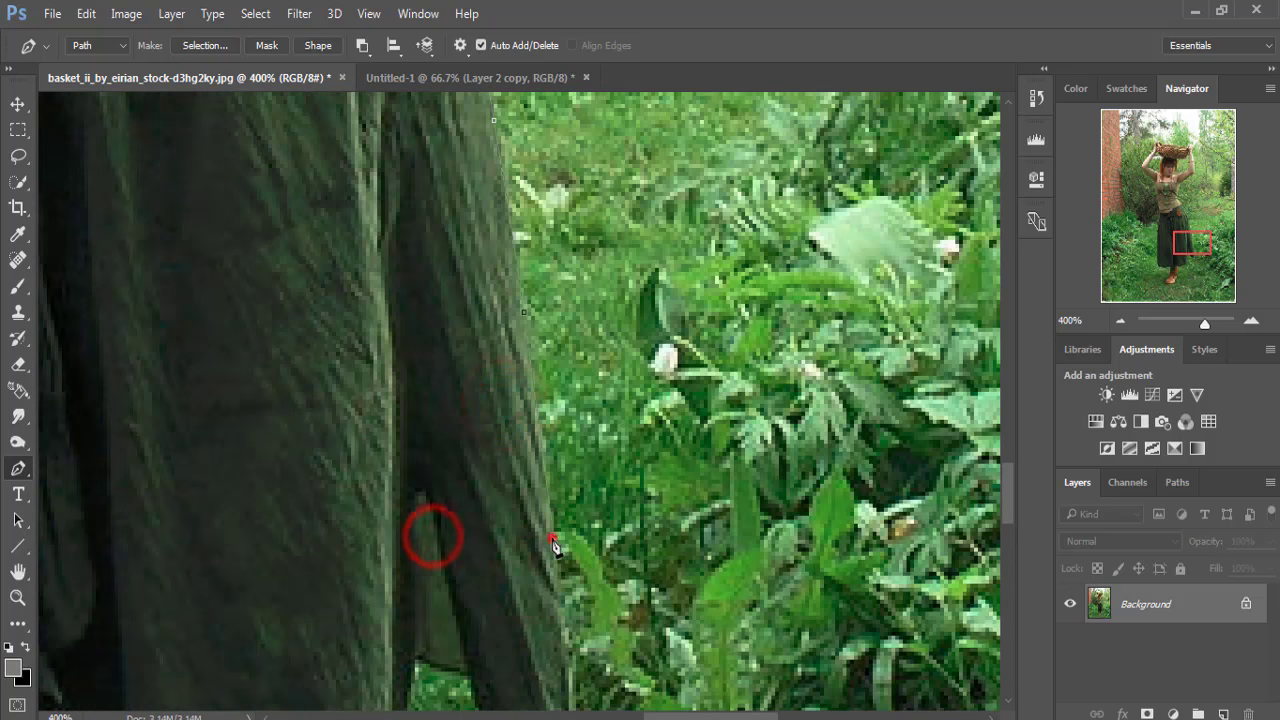
pyautogui.moveTo(527, 634); pyautogui.dragTo(573, 463)
pyautogui.moveTo(561, 523)
pyautogui.mouseDown()
pyautogui.moveTo(499, 522)
pyautogui.moveTo(475, 443)
pyautogui.moveTo(417, 415)
pyautogui.moveTo(386, 685)
pyautogui.moveTo(428, 337)
pyautogui.moveTo(286, 380)
pyautogui.moveTo(229, 435)
pyautogui.moveTo(187, 614)
pyautogui.moveTo(320, 220)
pyautogui.mouseUp()
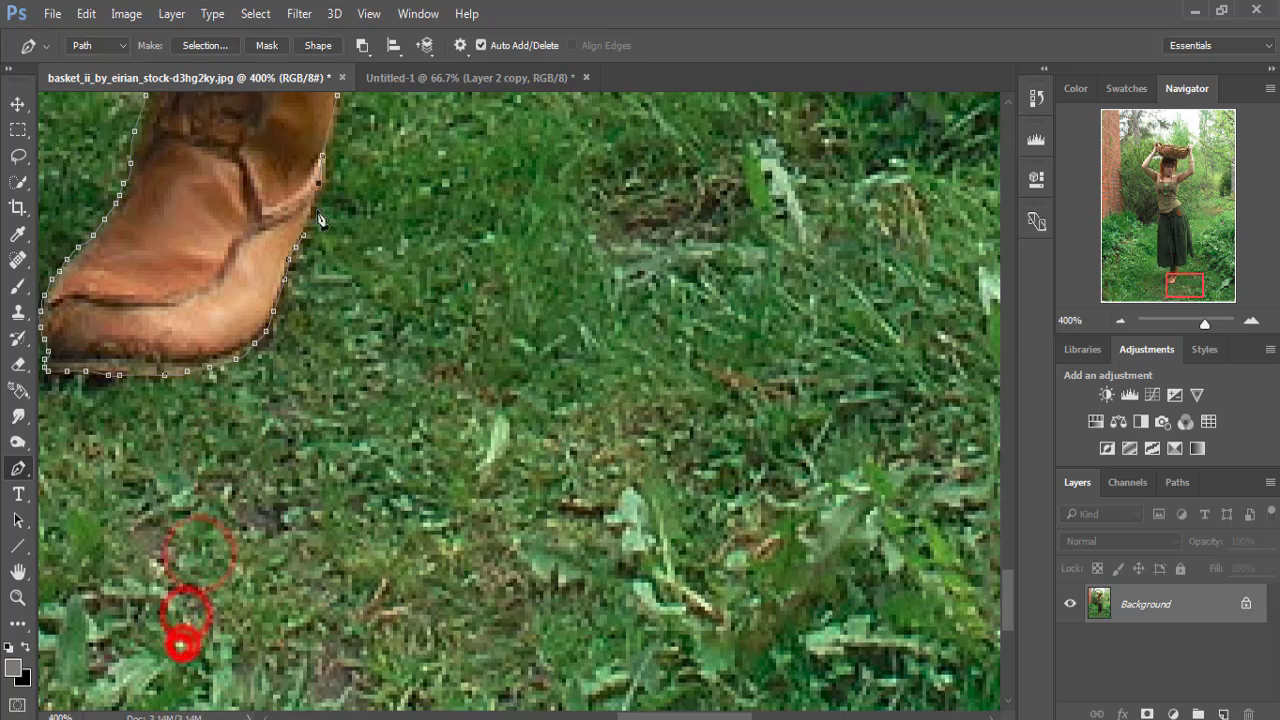
pyautogui.hotkey('ctrl', '-')
pyautogui.hotkey('ctrl', '-')
pyautogui.hotkey('ctrl', '-')
pyautogui.hotkey('ctrl', '-')
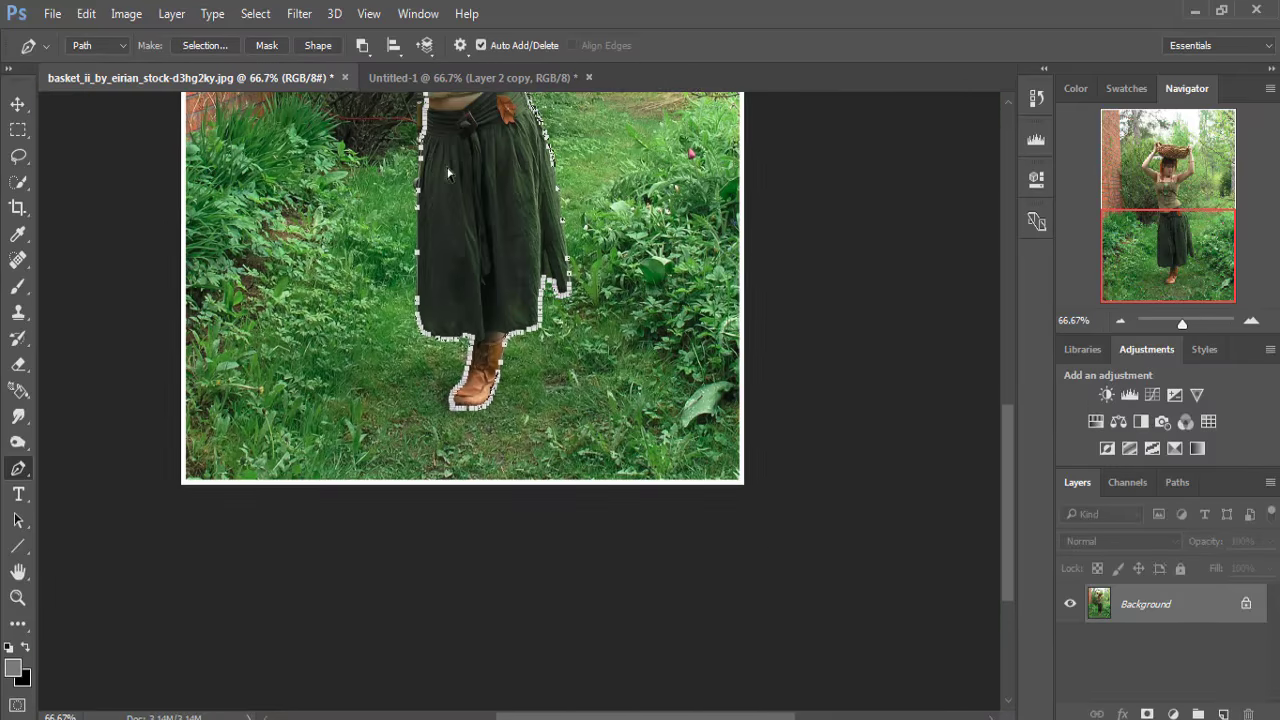
pyautogui.hotkey('ctrl', '-')
# - Convert the traced path into a selection of the woman
pyautogui.rightClick(514, 316)
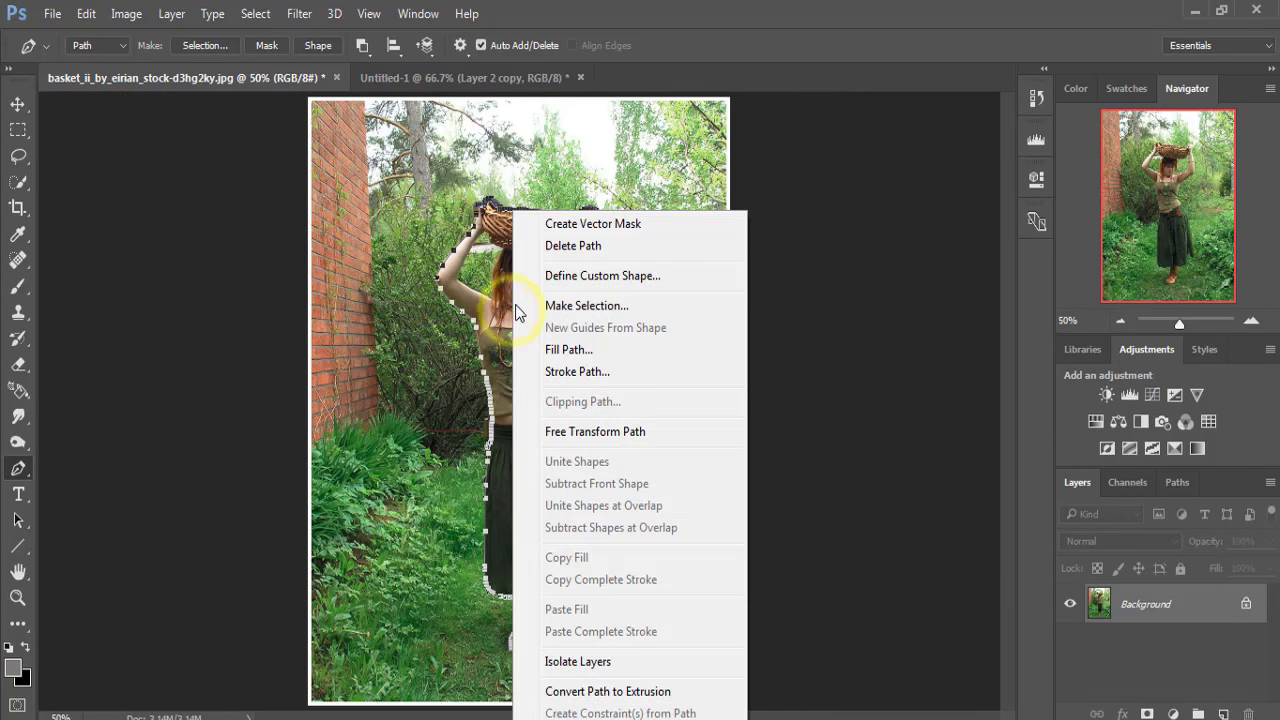
pyautogui.click(587, 306)
pyautogui.click(745, 207)
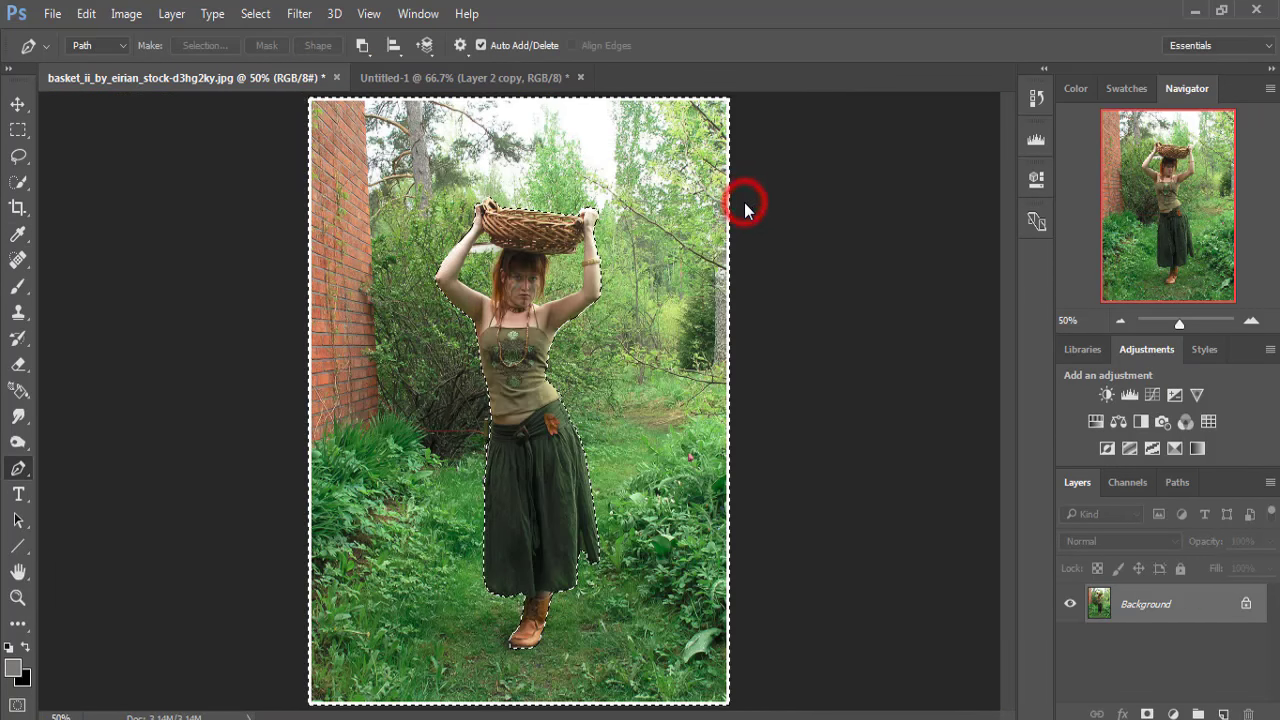
# - With the Move tool, float the woman's photo window over the rat composite
pyautogui.click(17, 104)
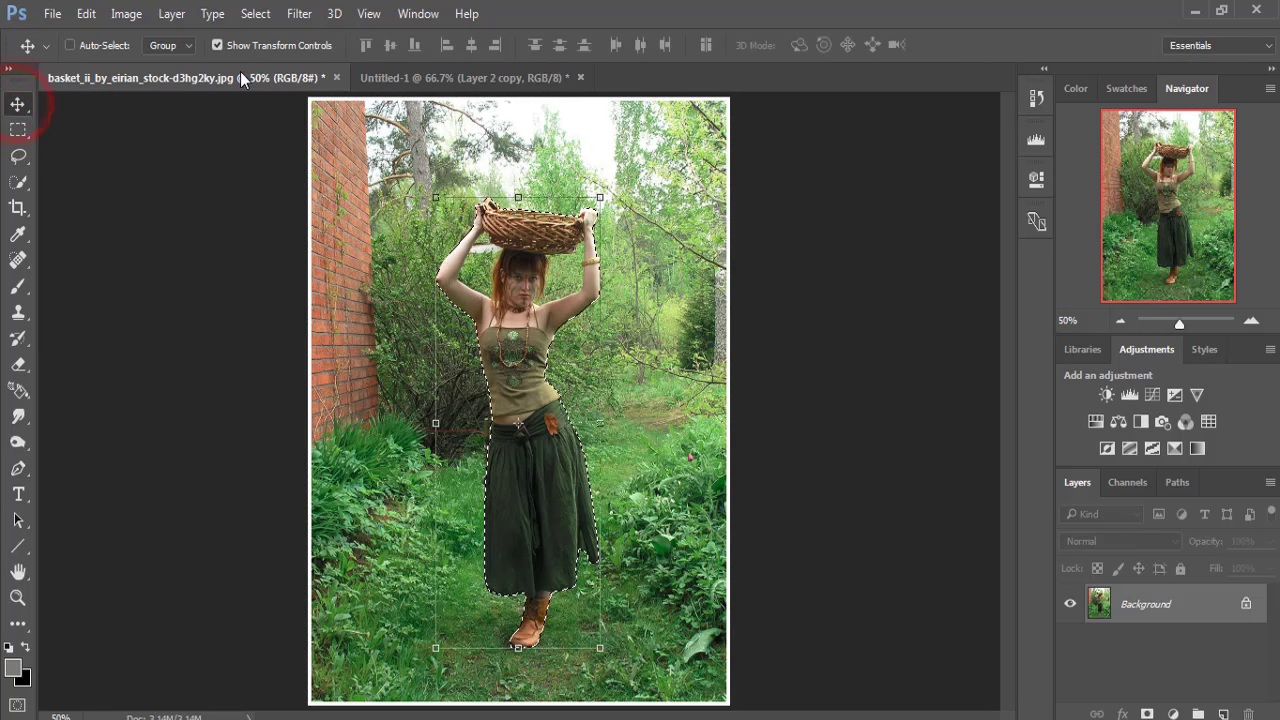
pyautogui.moveTo(240, 77); pyautogui.dragTo(800, 102)
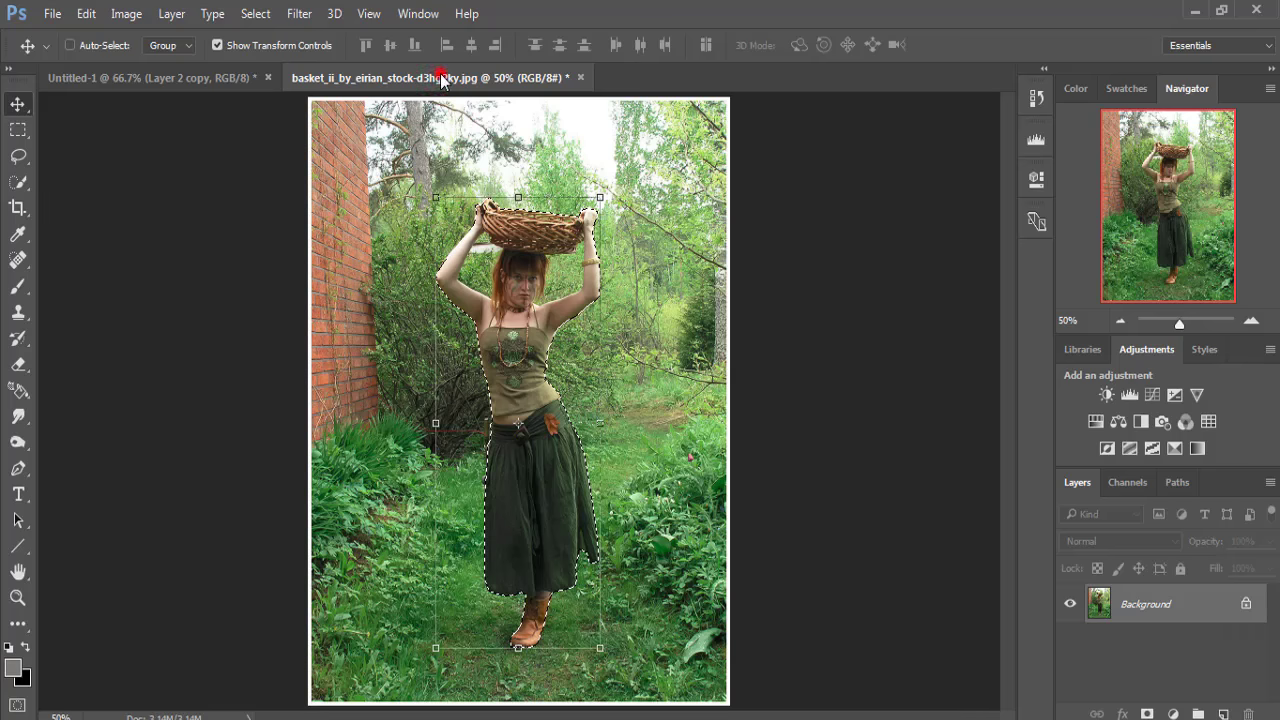
pyautogui.moveTo(440, 77)
pyautogui.mouseDown()
pyautogui.moveTo(425, 145)
pyautogui.moveTo(786, 119)
pyautogui.mouseUp()
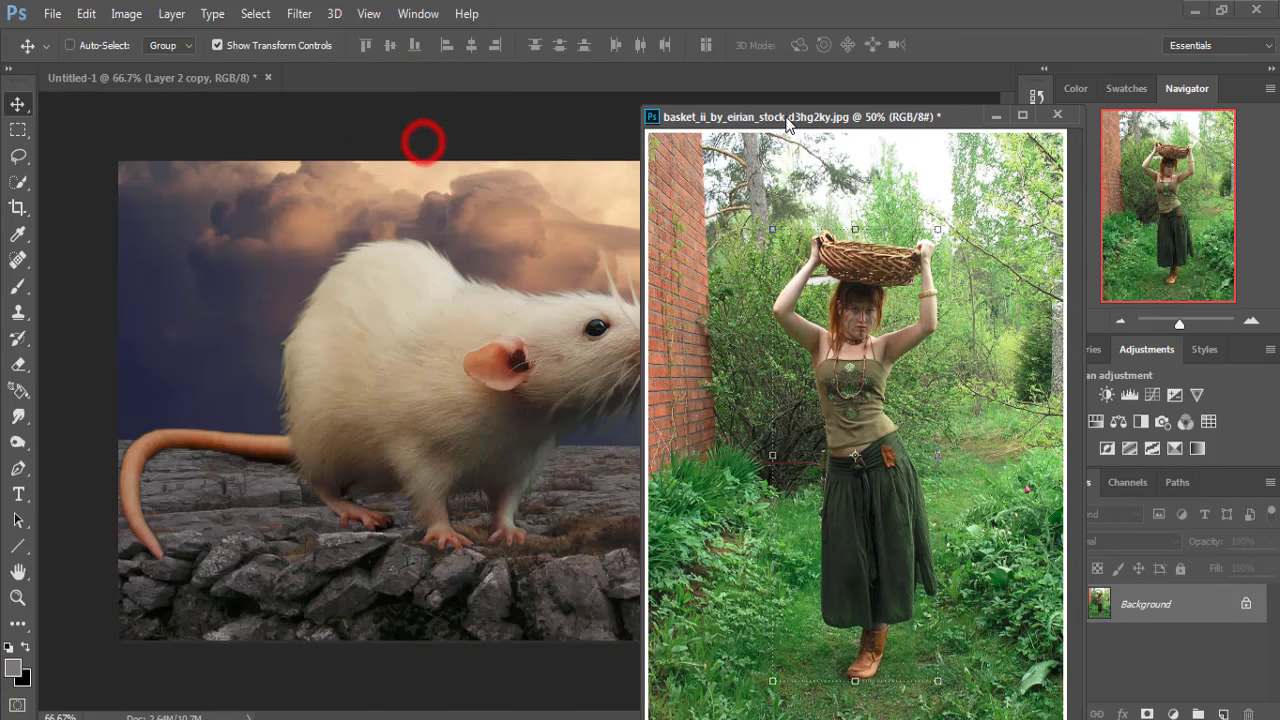
# - Drag the woman into Untitled-1 as Layer 4, scaled to about 24% beside the rat
pyautogui.moveTo(875, 405); pyautogui.dragTo(577, 413)
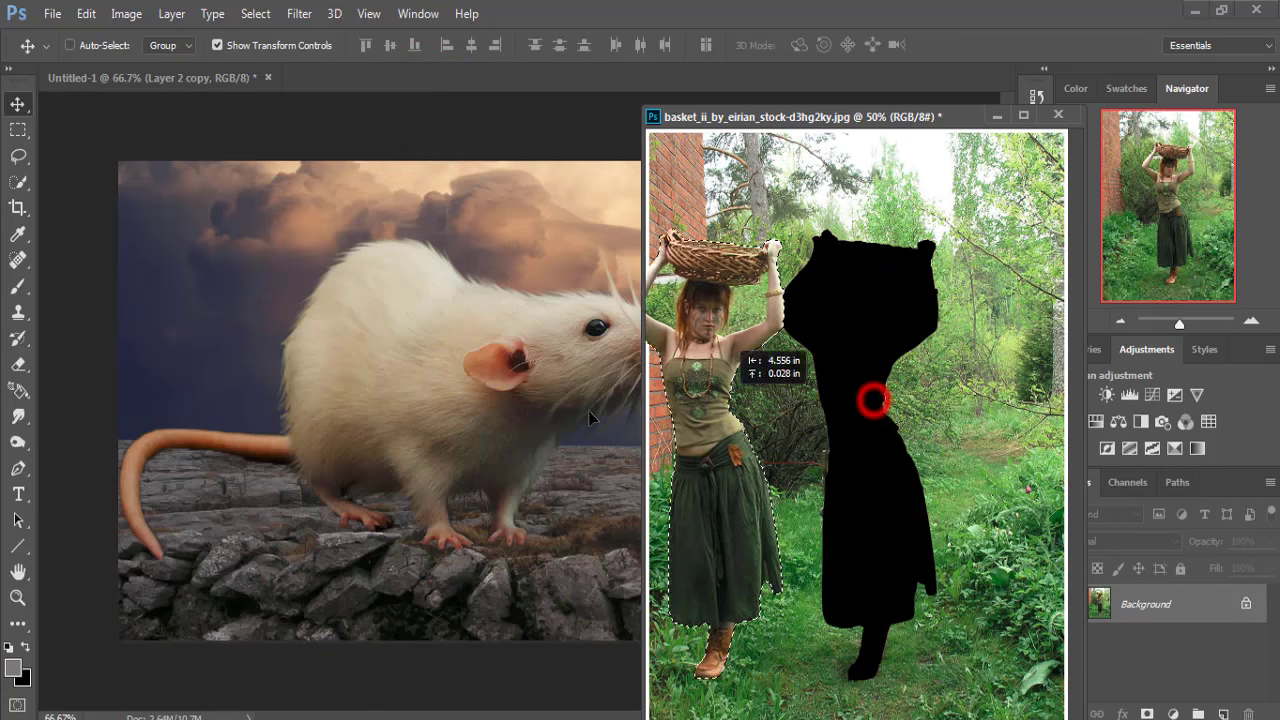
pyautogui.click(996, 115)
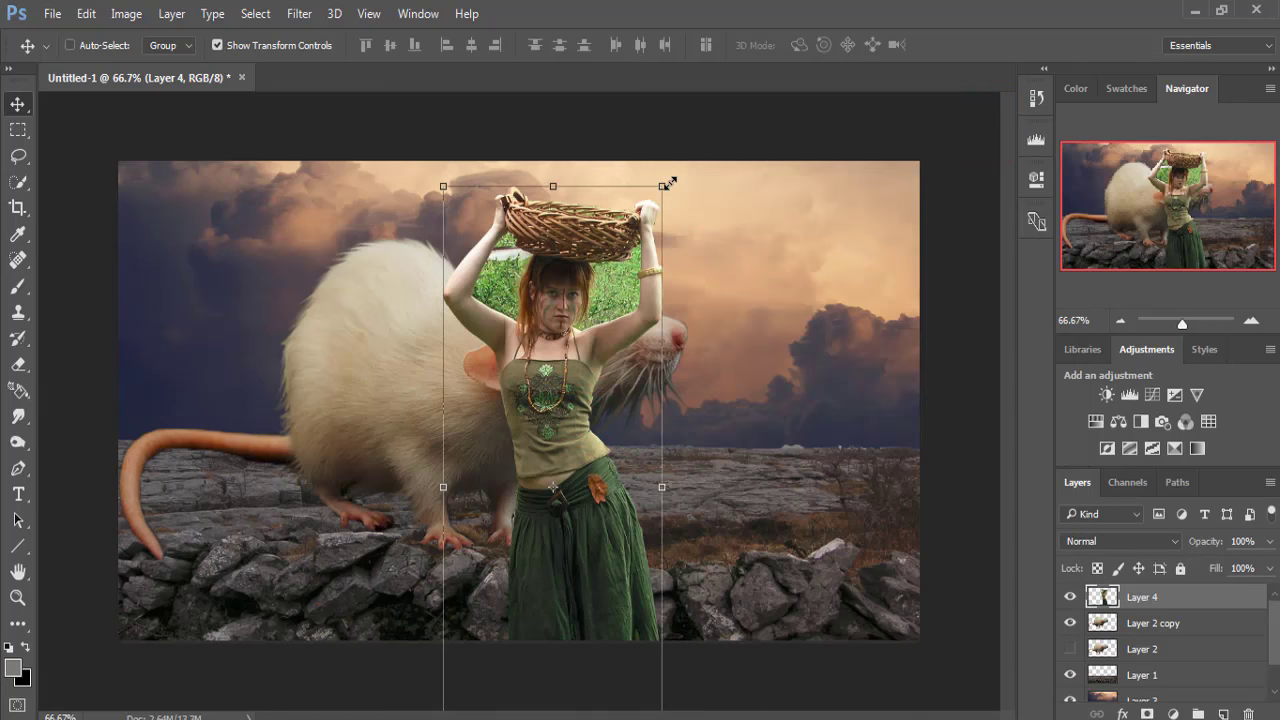
pyautogui.moveTo(665, 185); pyautogui.dragTo(605, 341)
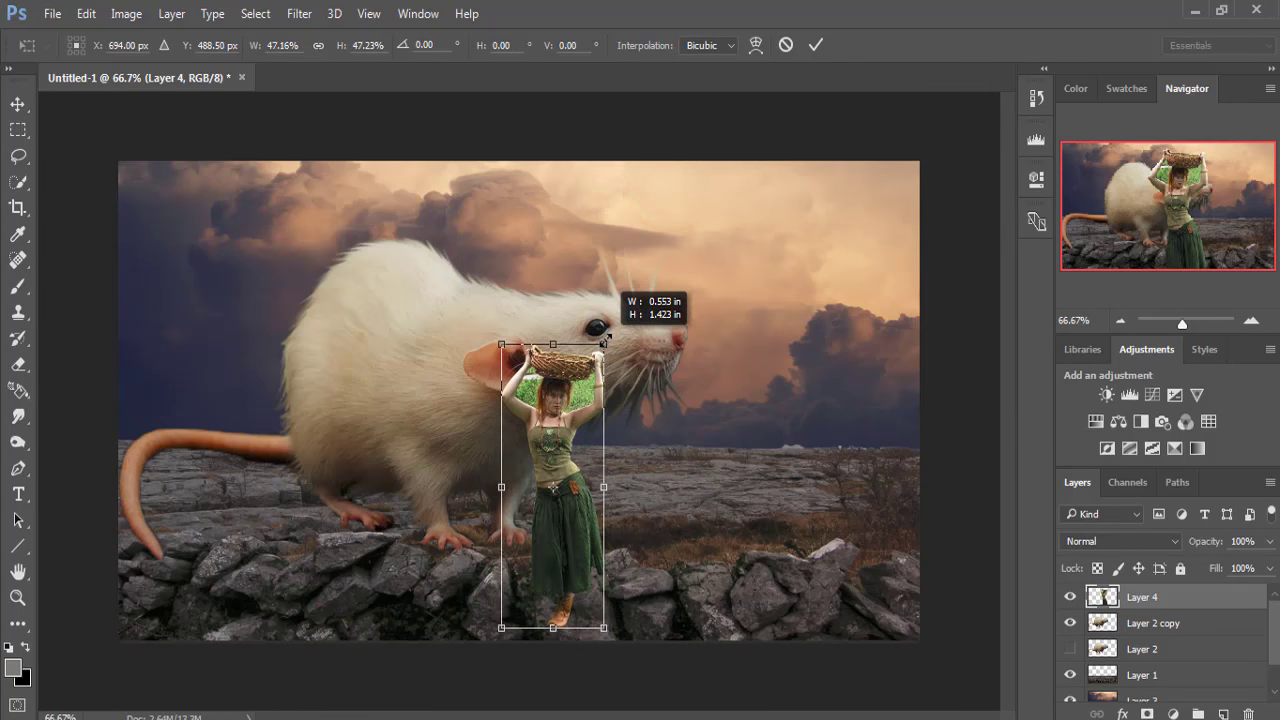
pyautogui.moveTo(558, 465)
pyautogui.mouseDown()
pyautogui.moveTo(752, 424)
pyautogui.moveTo(752, 408)
pyautogui.mouseUp()
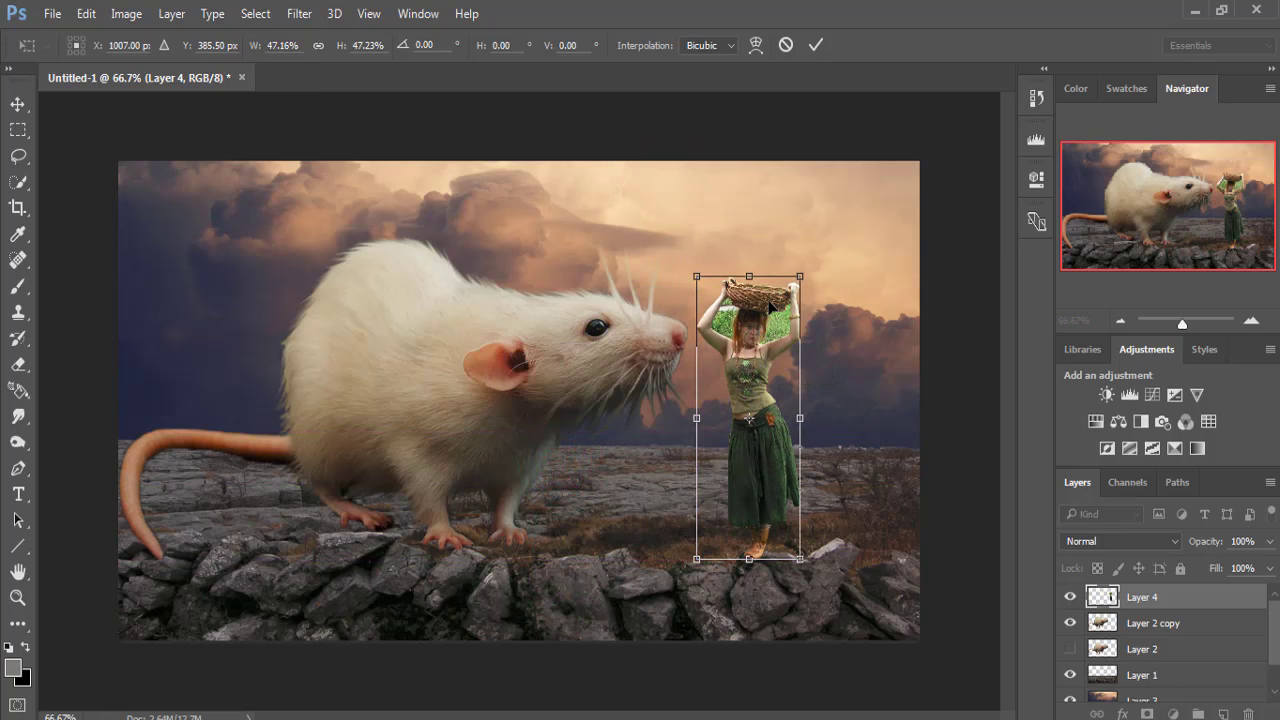
pyautogui.moveTo(801, 274); pyautogui.dragTo(758, 450)
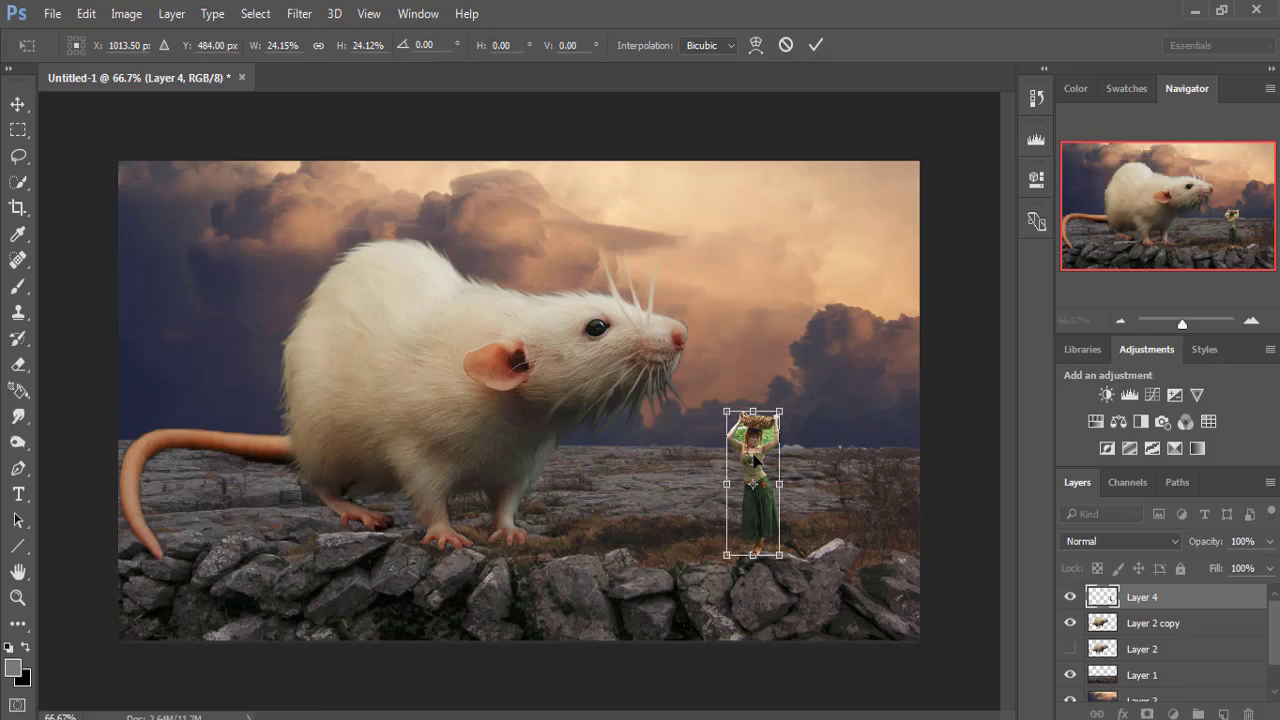
pyautogui.moveTo(758, 462); pyautogui.dragTo(748, 489)
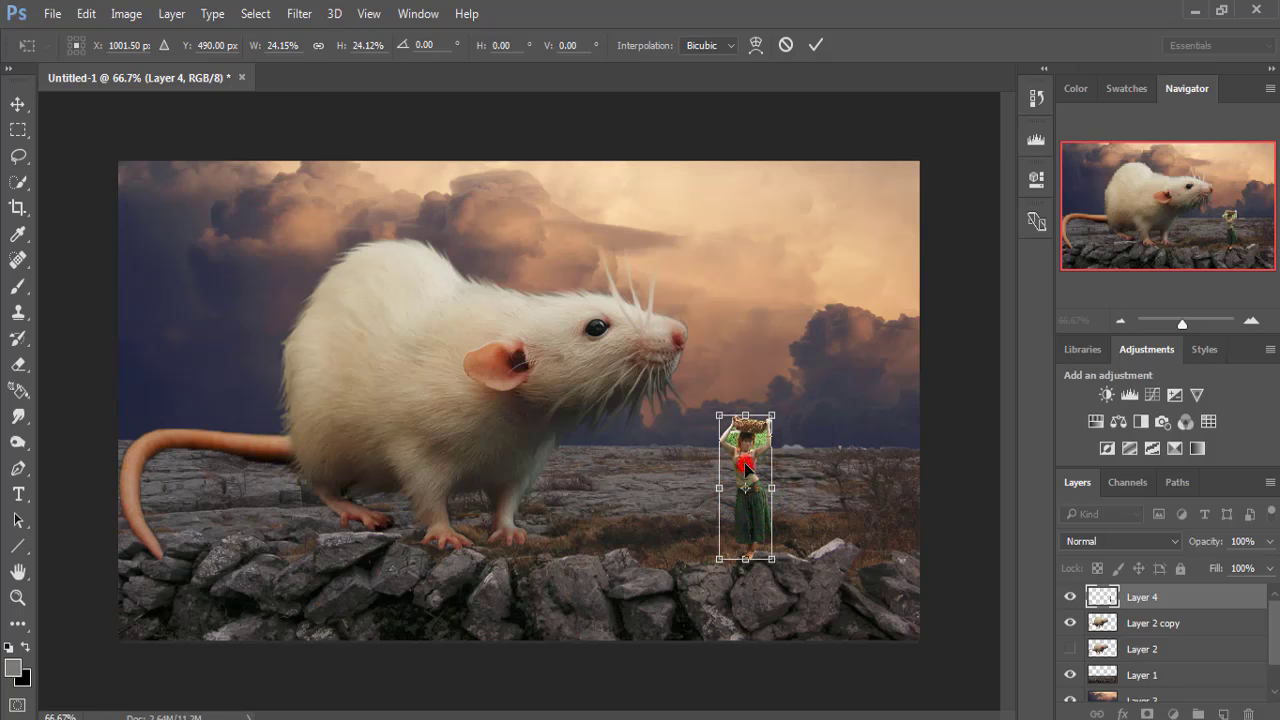
pyautogui.moveTo(748, 489); pyautogui.dragTo(748, 484)
pyautogui.click(815, 45)
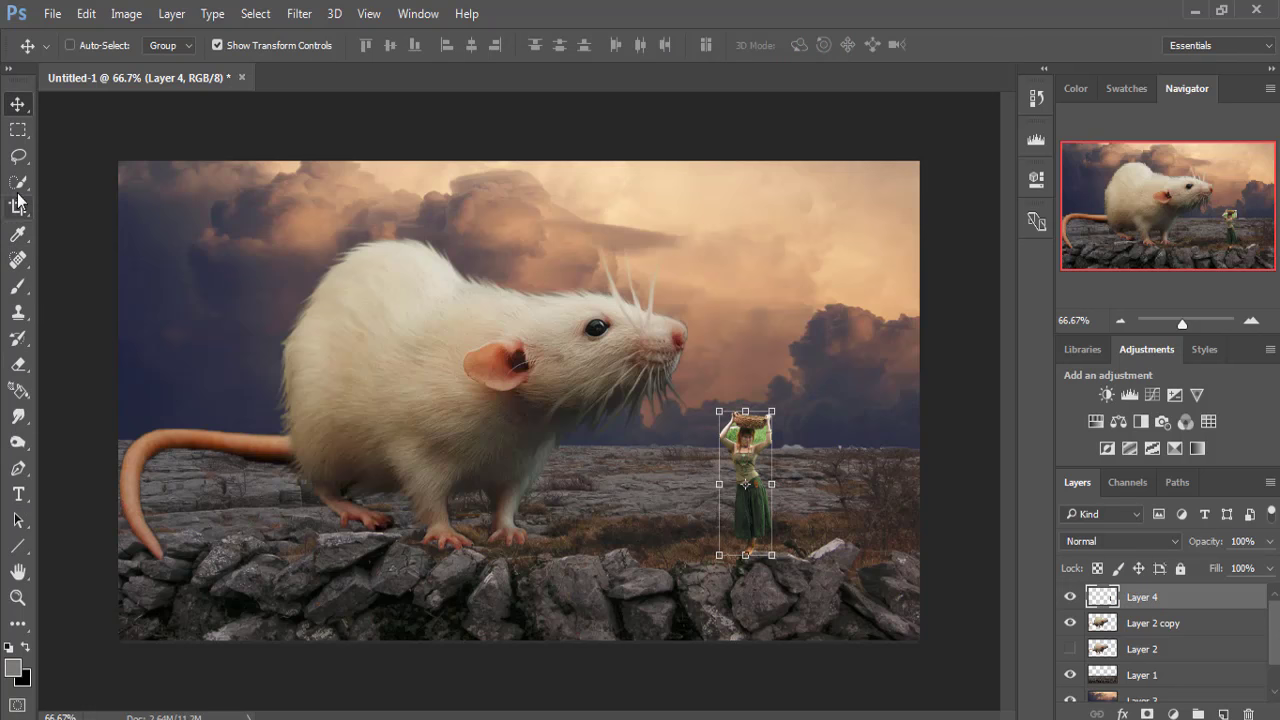
# - With the Polygonal Lasso, zoom in on the basket and arms and delete a first green area
pyautogui.click(18, 157)
pyautogui.rightClick(18, 157)
pyautogui.click(62, 176)
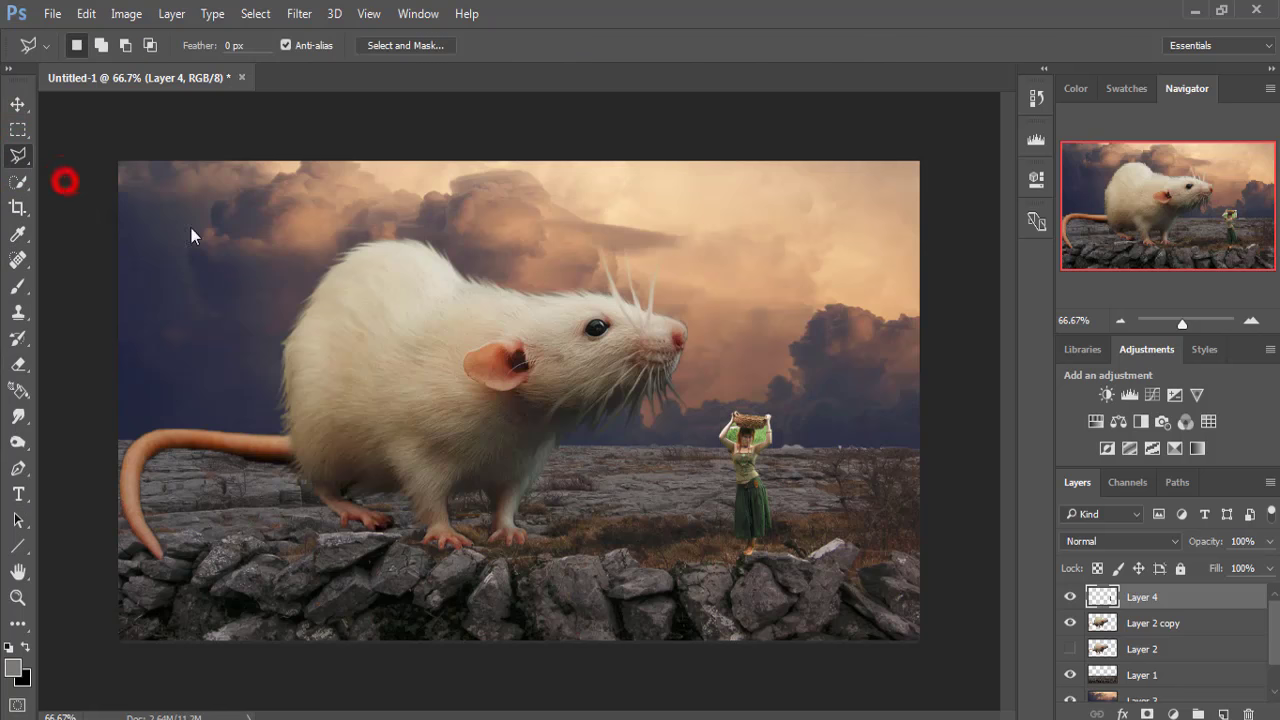
pyautogui.hotkey('ctrl', '+')
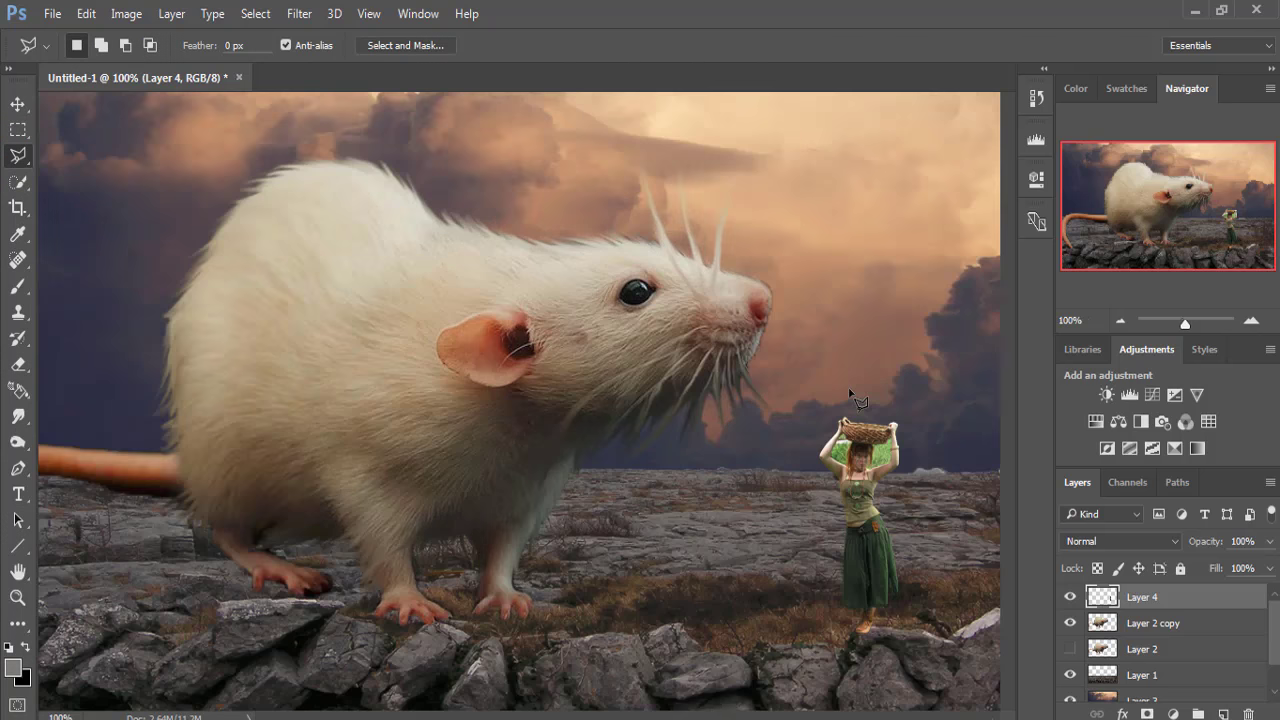
pyautogui.hotkey('ctrl', '+')
pyautogui.hotkey('ctrl', '+')
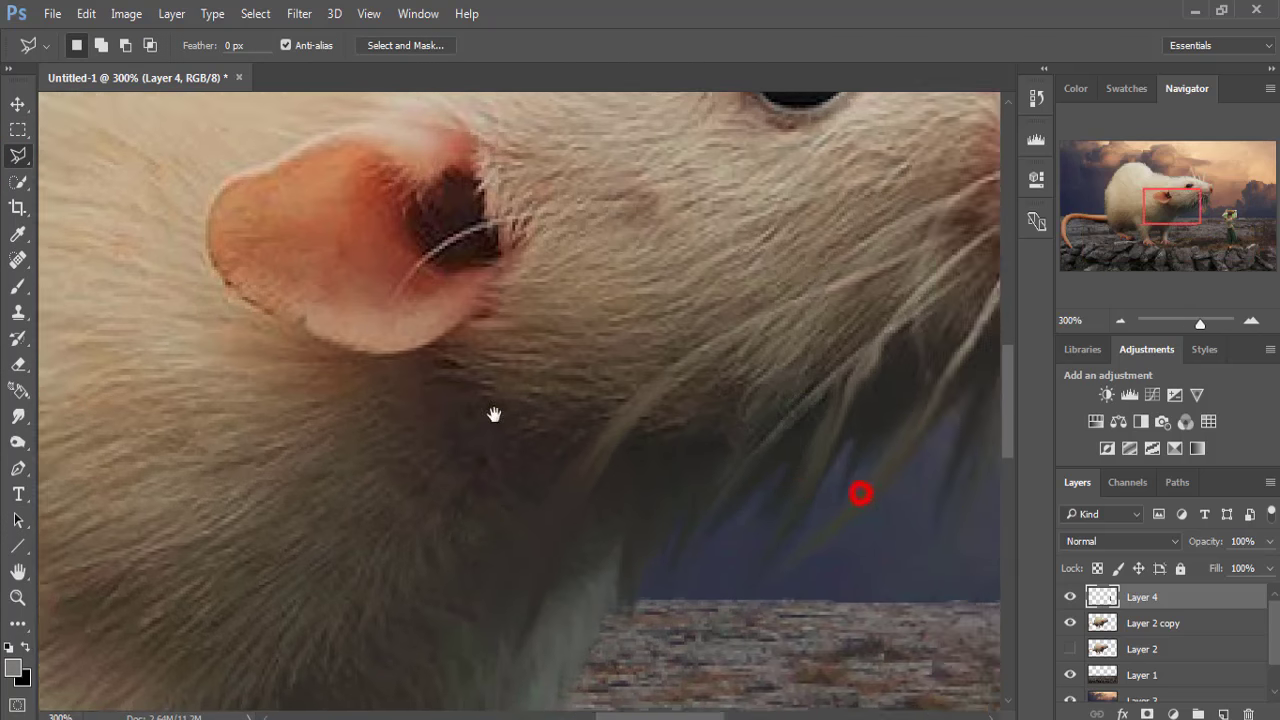
pyautogui.moveTo(857, 491); pyautogui.dragTo(251, 343)
pyautogui.moveTo(791, 517); pyautogui.dragTo(396, 396)
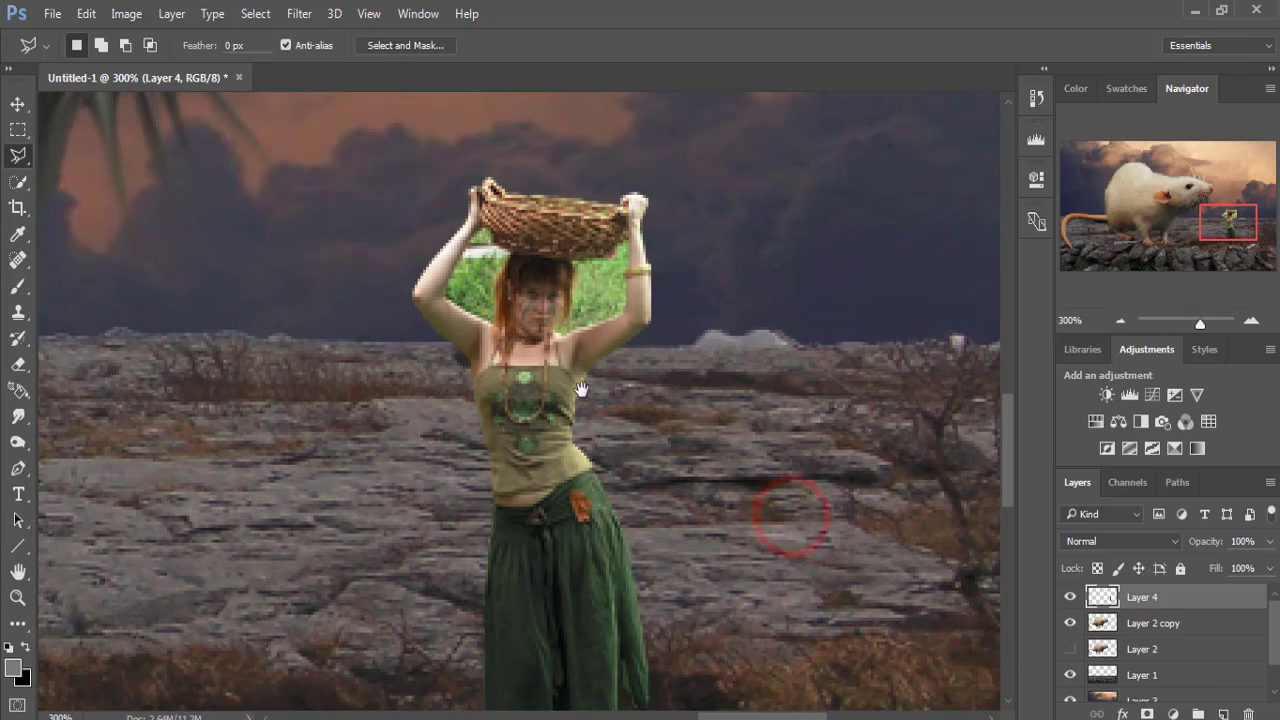
pyautogui.hotkey('ctrl', '+')
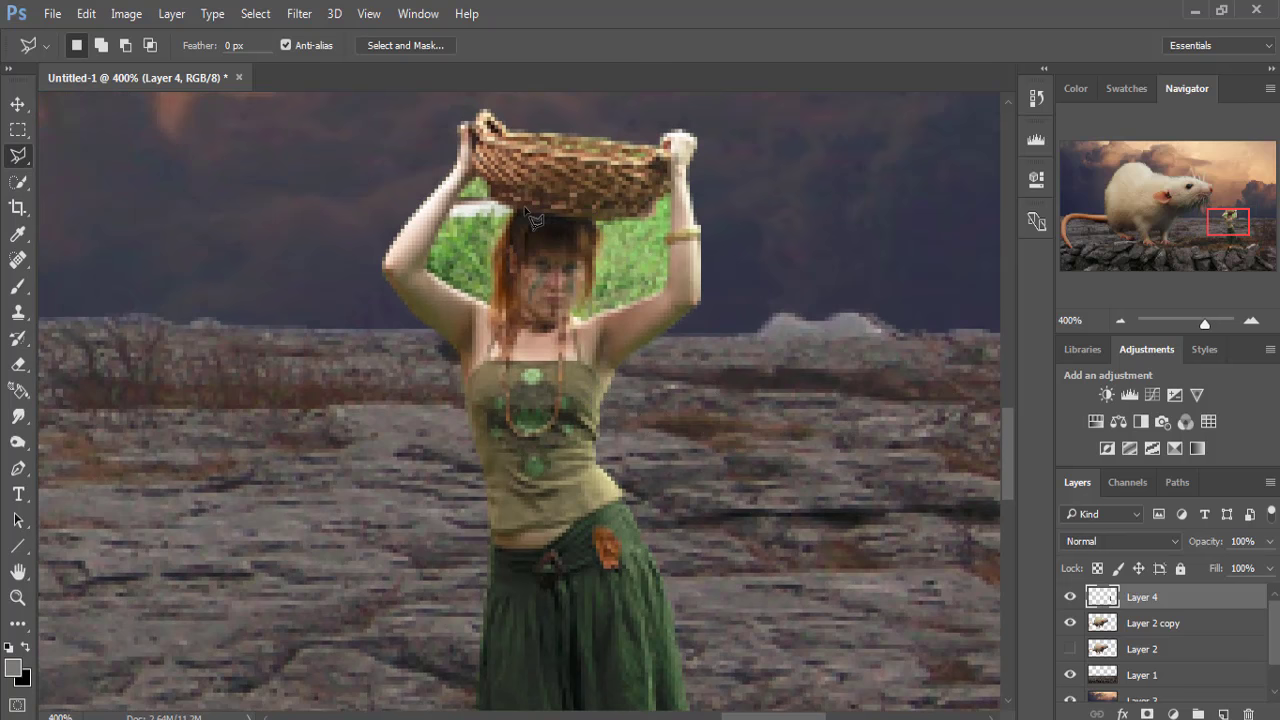
pyautogui.hotkey('ctrl', '+')
pyautogui.hotkey('ctrl', '+')
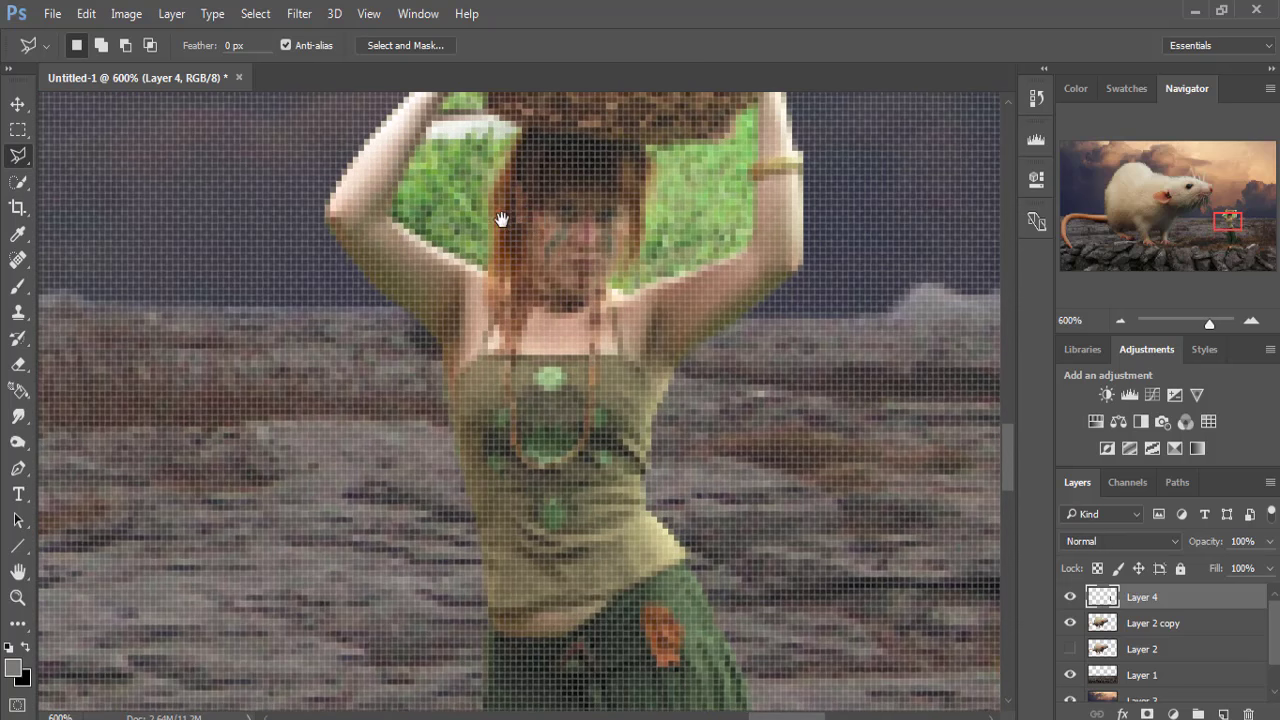
pyautogui.moveTo(501, 220); pyautogui.dragTo(527, 362)
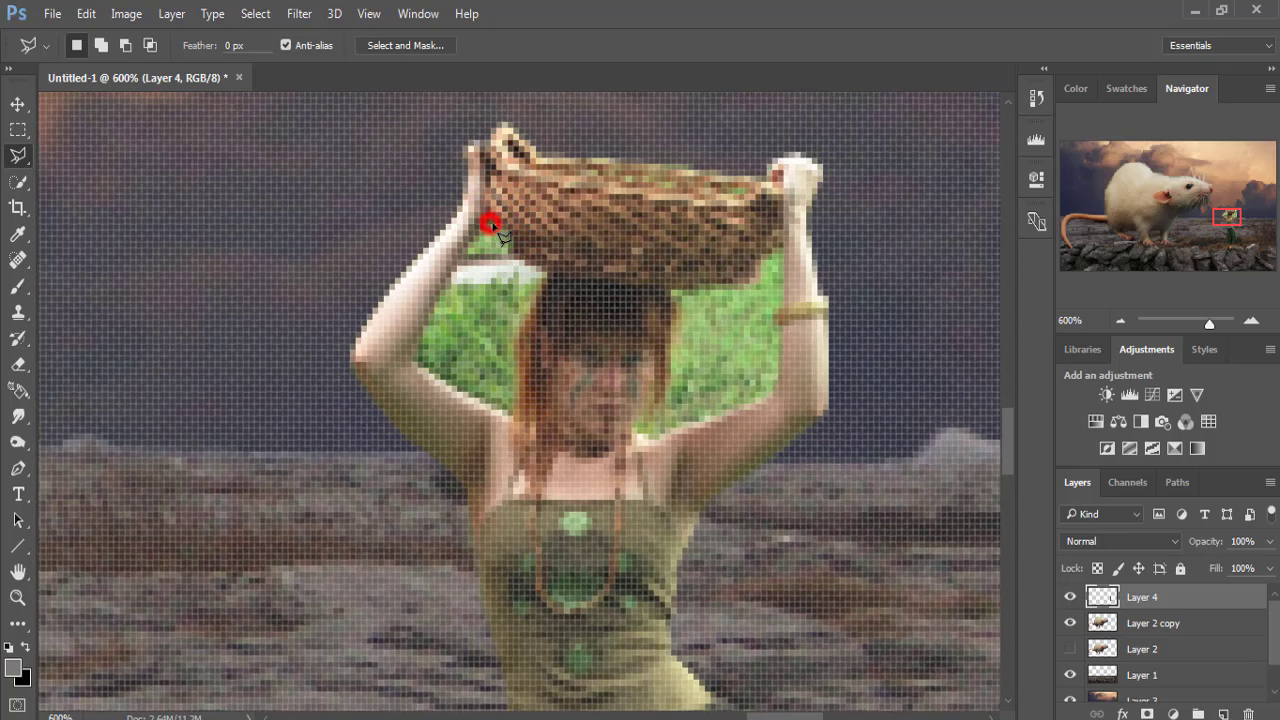
pyautogui.moveTo(491, 224)
pyautogui.mouseDown()
pyautogui.moveTo(549, 277)
pyautogui.moveTo(519, 322)
pyautogui.moveTo(508, 430)
pyautogui.moveTo(409, 351)
pyautogui.moveTo(485, 230)
pyautogui.moveTo(500, 232)
pyautogui.mouseUp()
pyautogui.press('Delete')
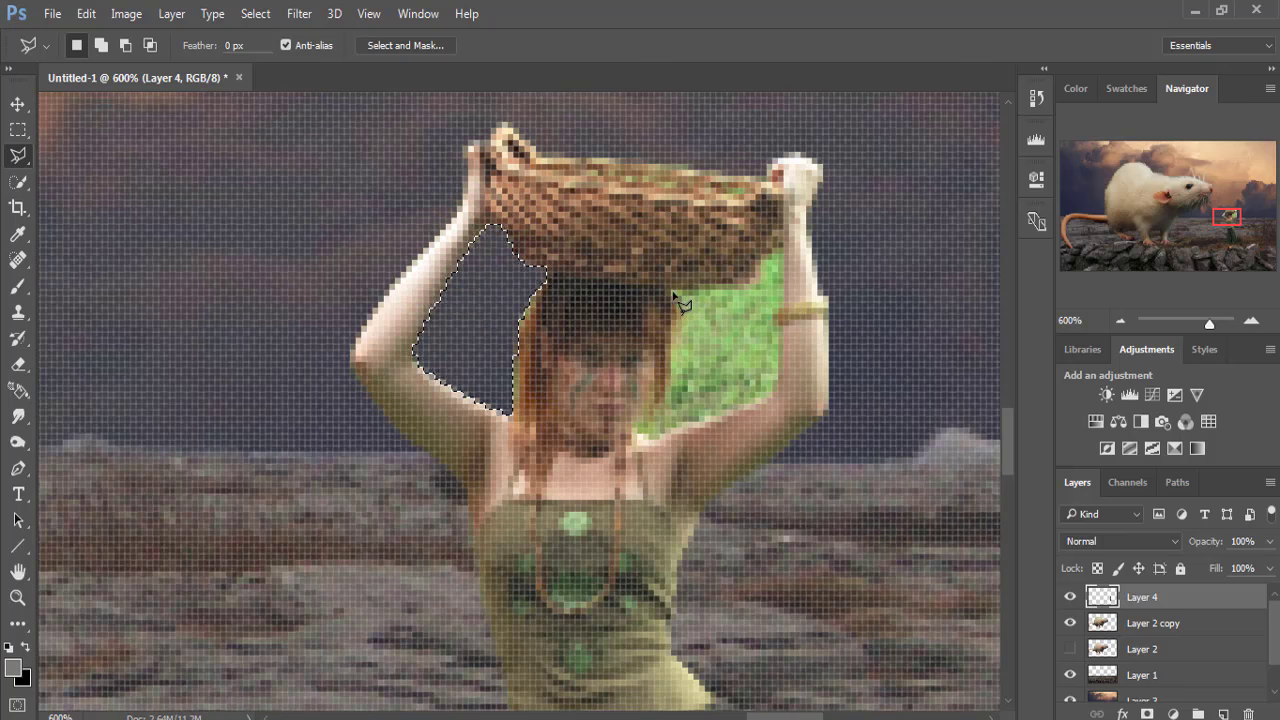
# - Outline the green patch between the raised arm and hair, and delete it
pyautogui.click(672, 293)
pyautogui.click(693, 293)
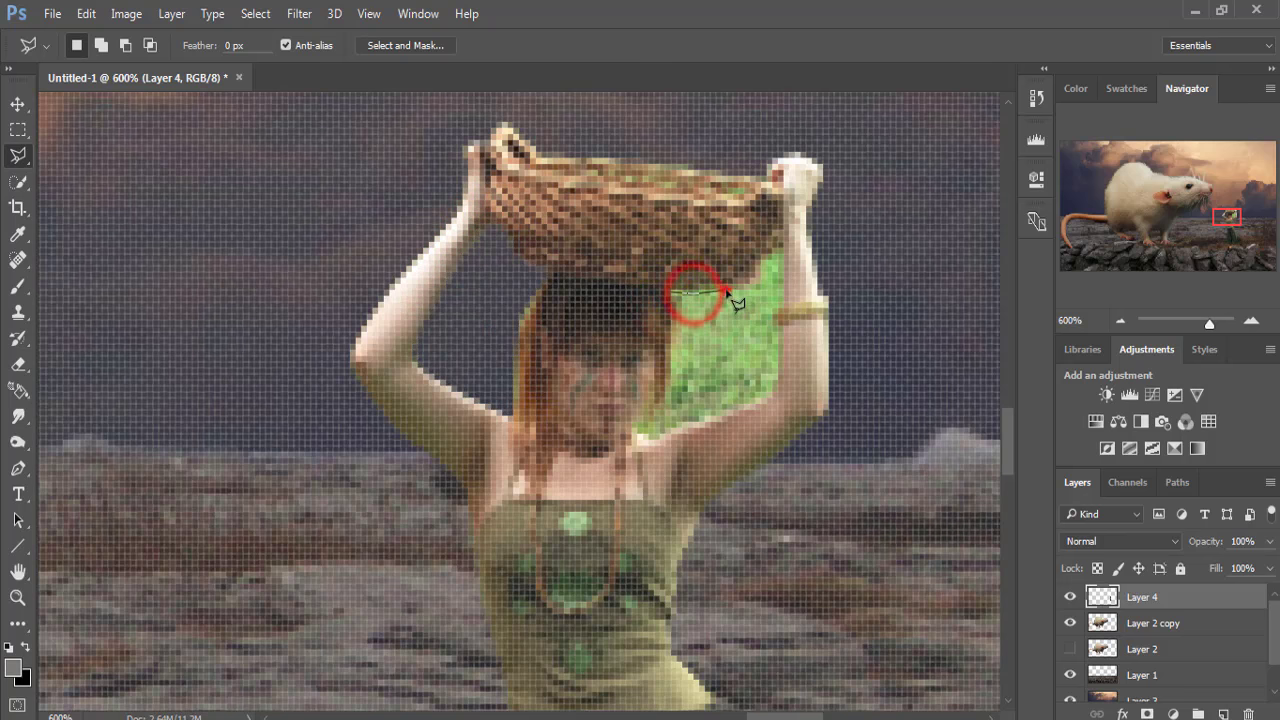
pyautogui.moveTo(727, 288); pyautogui.dragTo(776, 244)
pyautogui.click(777, 244)
pyautogui.click(785, 291)
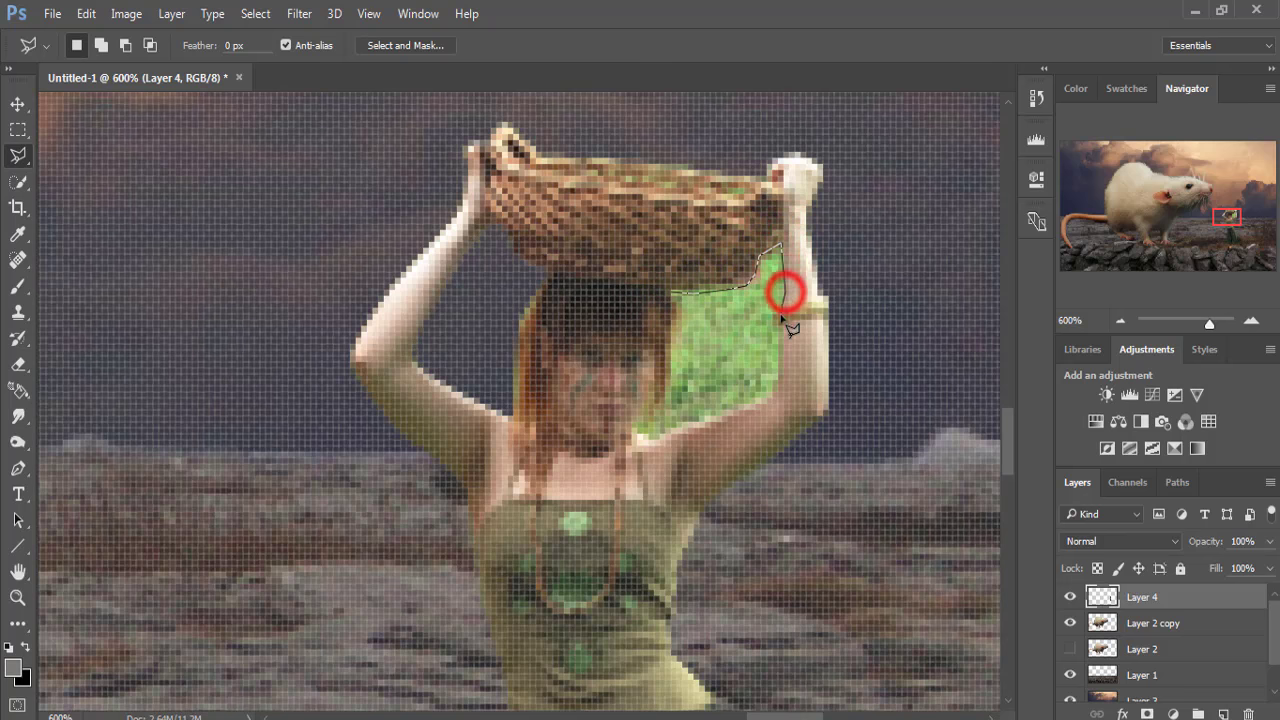
pyautogui.click(781, 308)
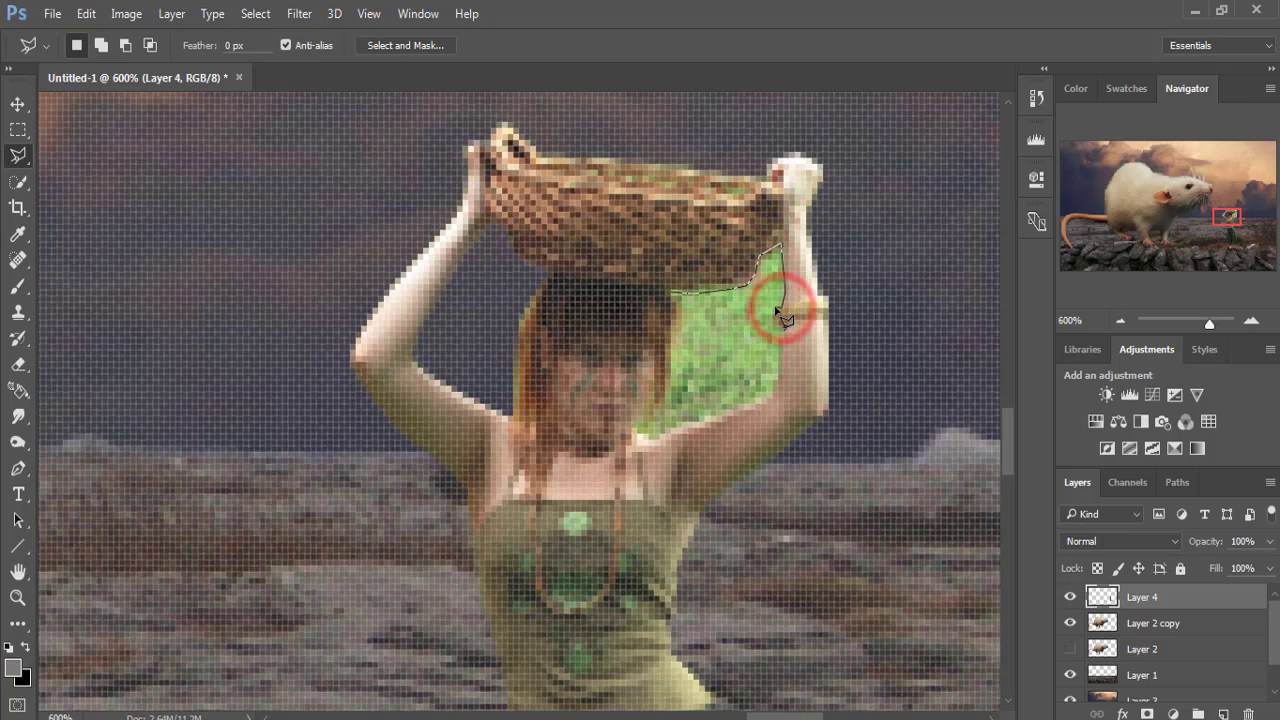
pyautogui.moveTo(776, 308)
pyautogui.mouseDown()
pyautogui.moveTo(752, 407)
pyautogui.moveTo(655, 440)
pyautogui.mouseUp()
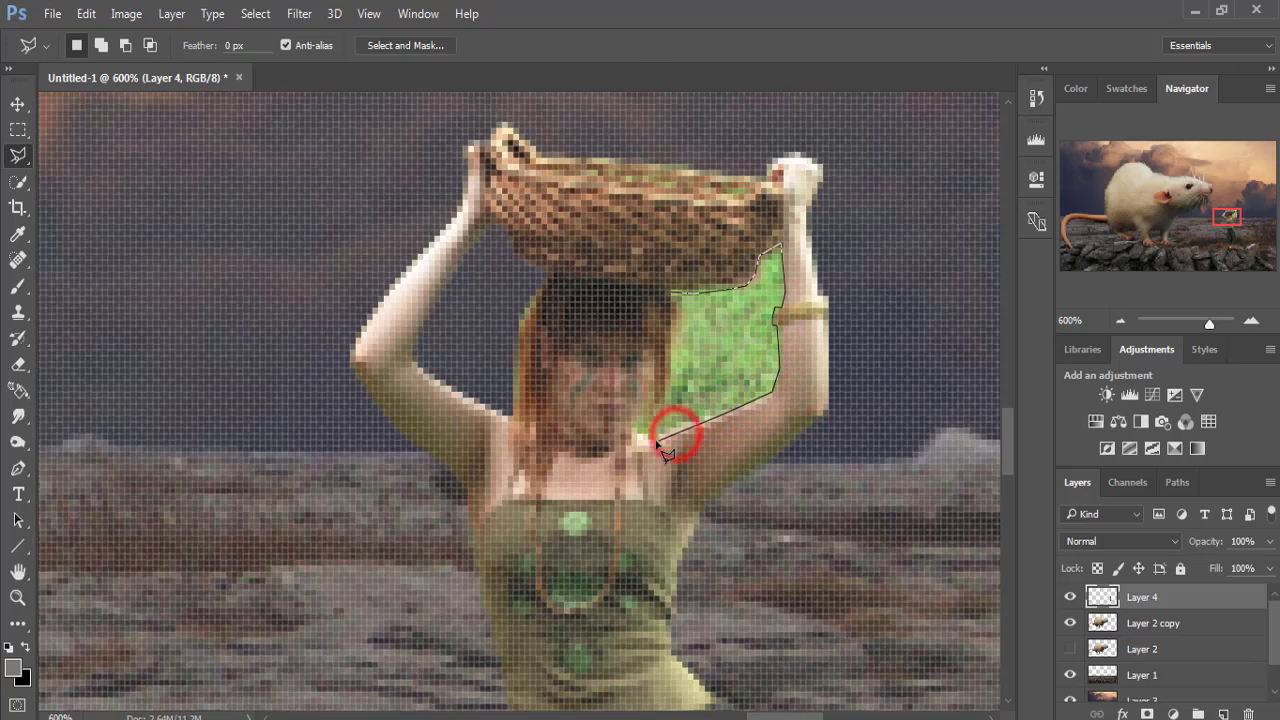
pyautogui.moveTo(656, 441); pyautogui.dragTo(651, 412)
pyautogui.click(667, 390)
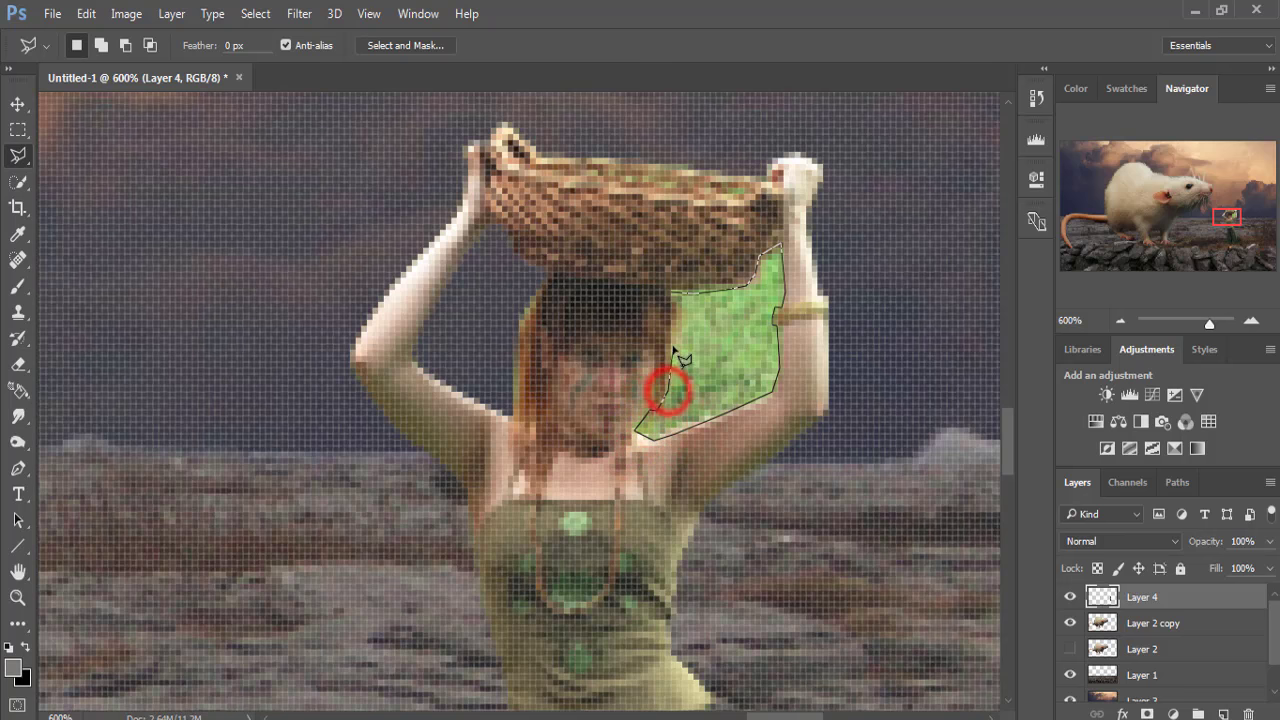
pyautogui.moveTo(671, 343); pyautogui.dragTo(678, 304)
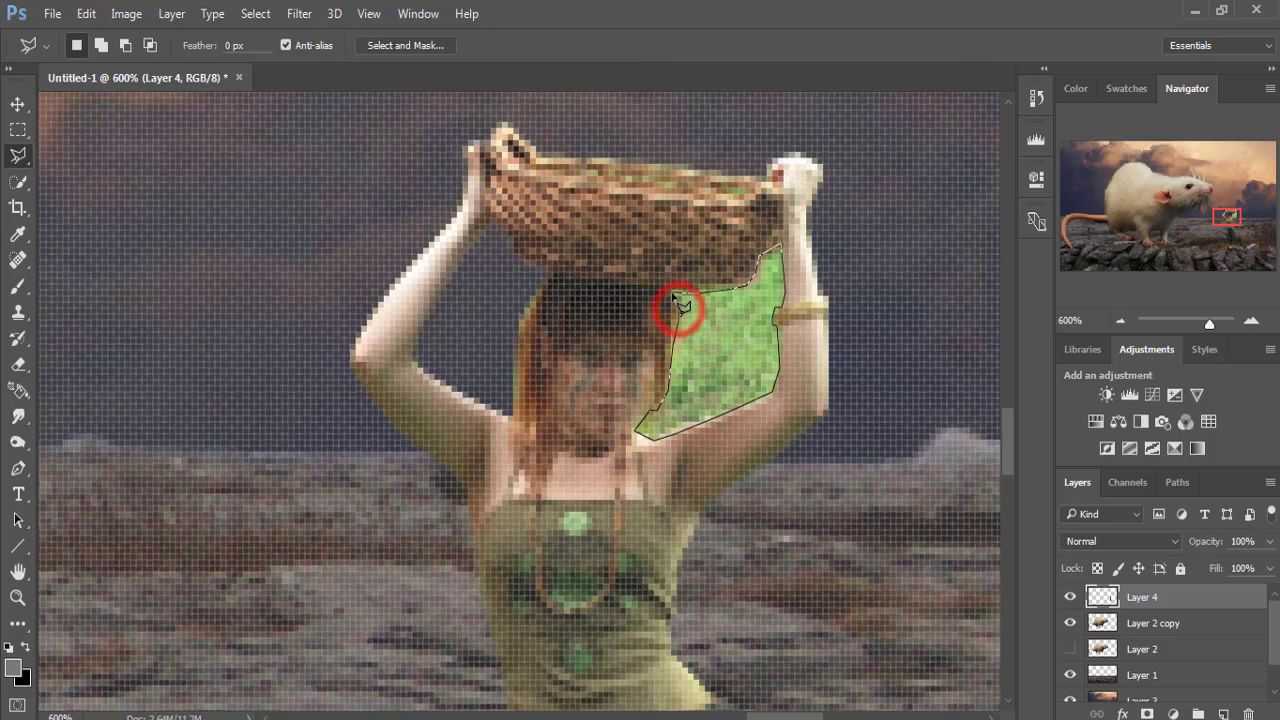
pyautogui.click(678, 302)
pyautogui.press('Delete')
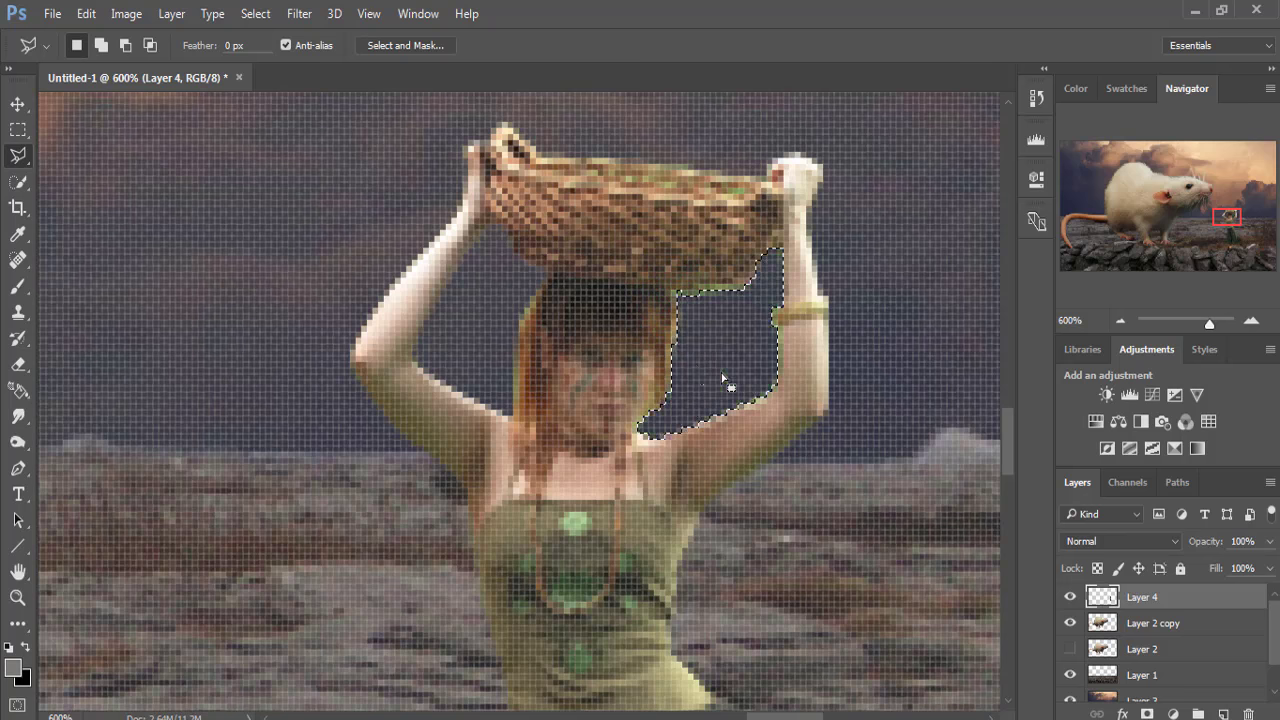
# - Deselect and switch back to the Move tool
pyautogui.click(251, 13)
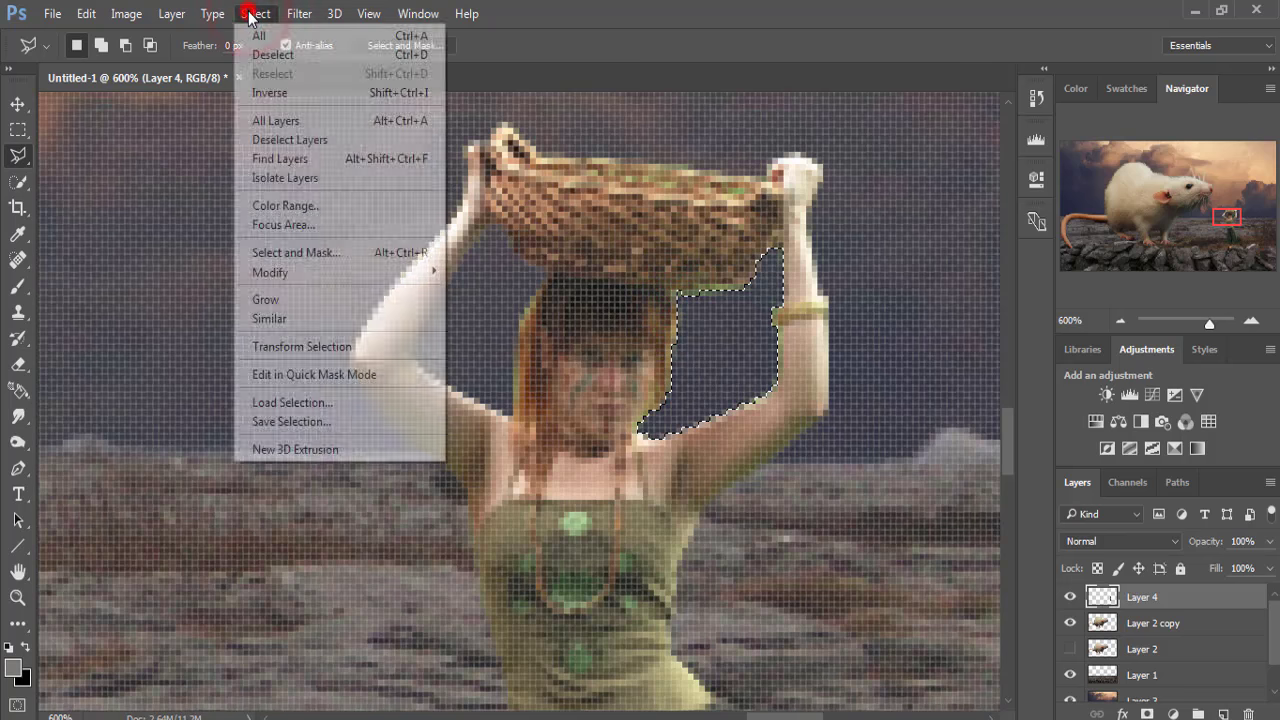
pyautogui.click(251, 13)
pyautogui.click(251, 13)
pyautogui.click(260, 54)
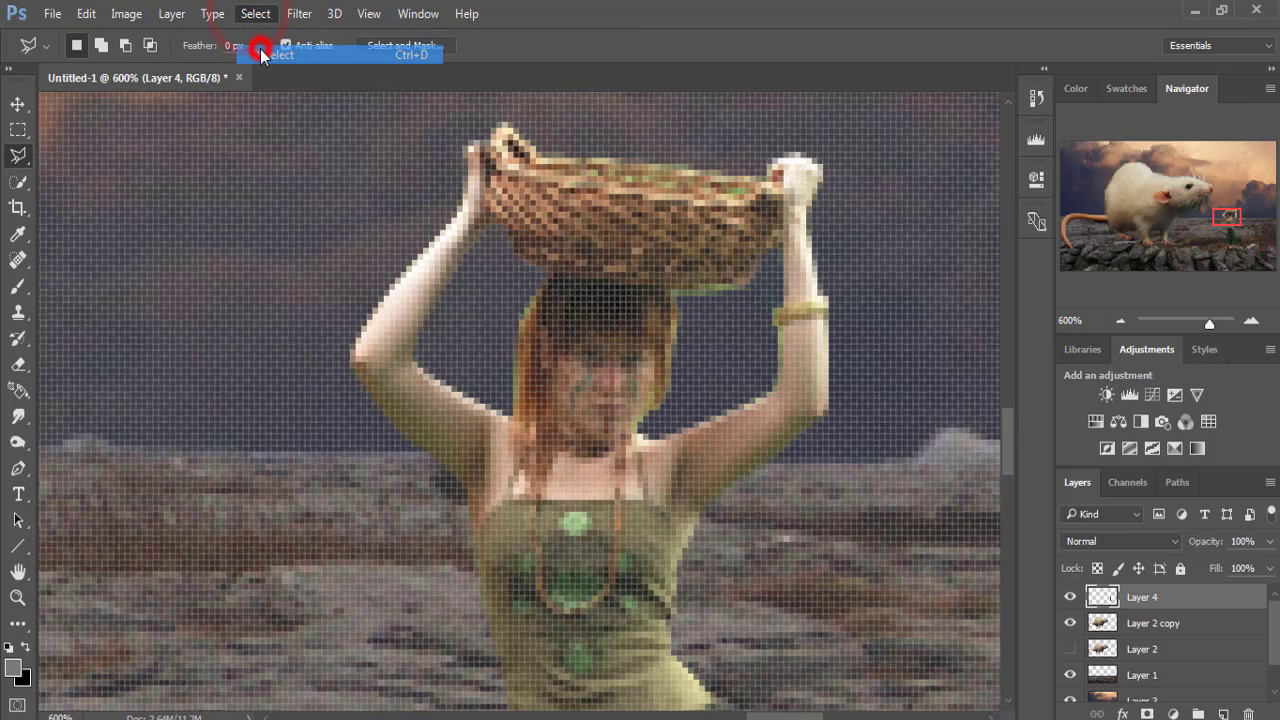
pyautogui.click(16, 104)
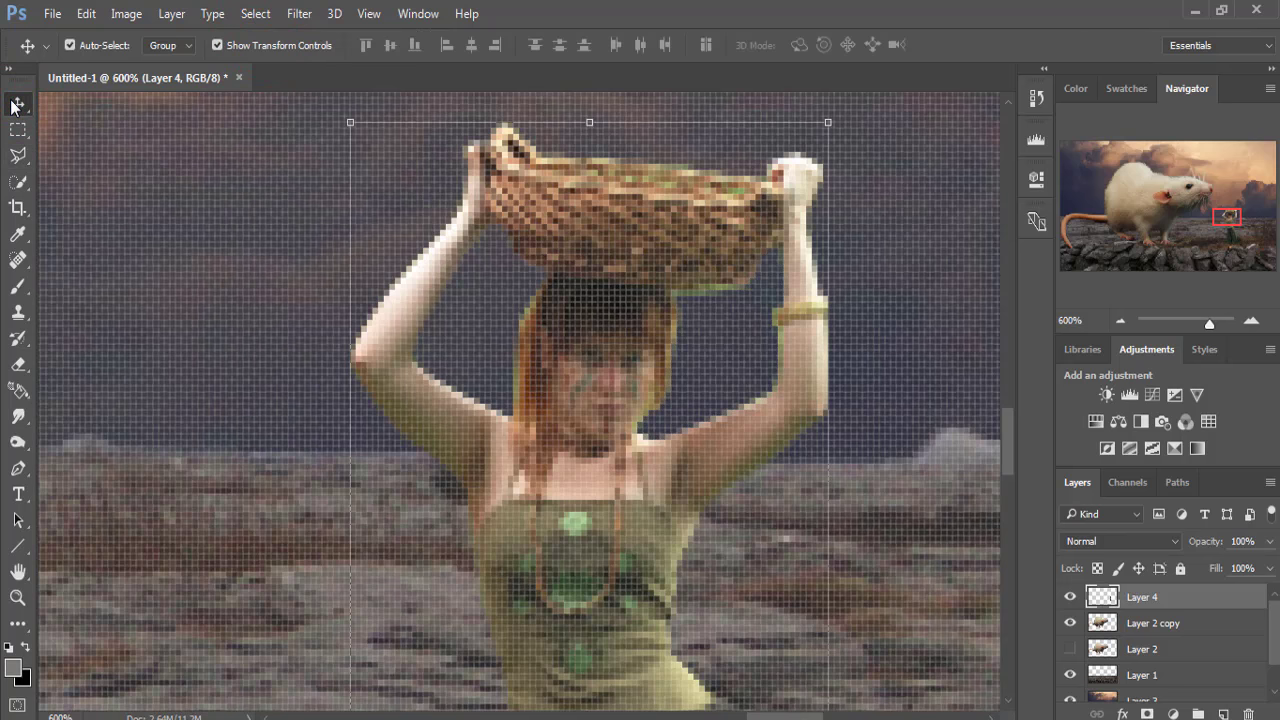
# - Zoom out and duplicate Layer 4 as Layer 4 copy, hiding the original
pyautogui.hotkey('ctrl', '-')
pyautogui.hotkey('ctrl', '-')
pyautogui.hotkey('ctrl', '-')
pyautogui.hotkey('ctrl', '-')
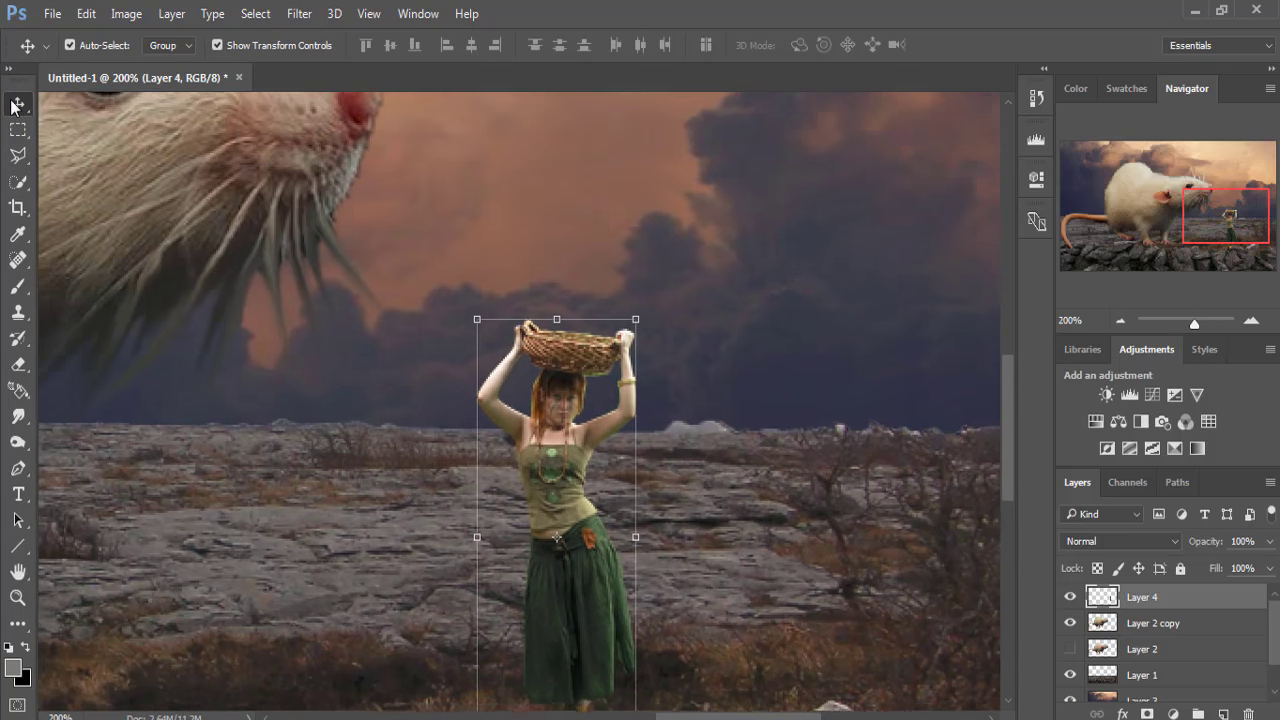
pyautogui.hotkey('ctrl', '-')
pyautogui.hotkey('ctrl', '-')
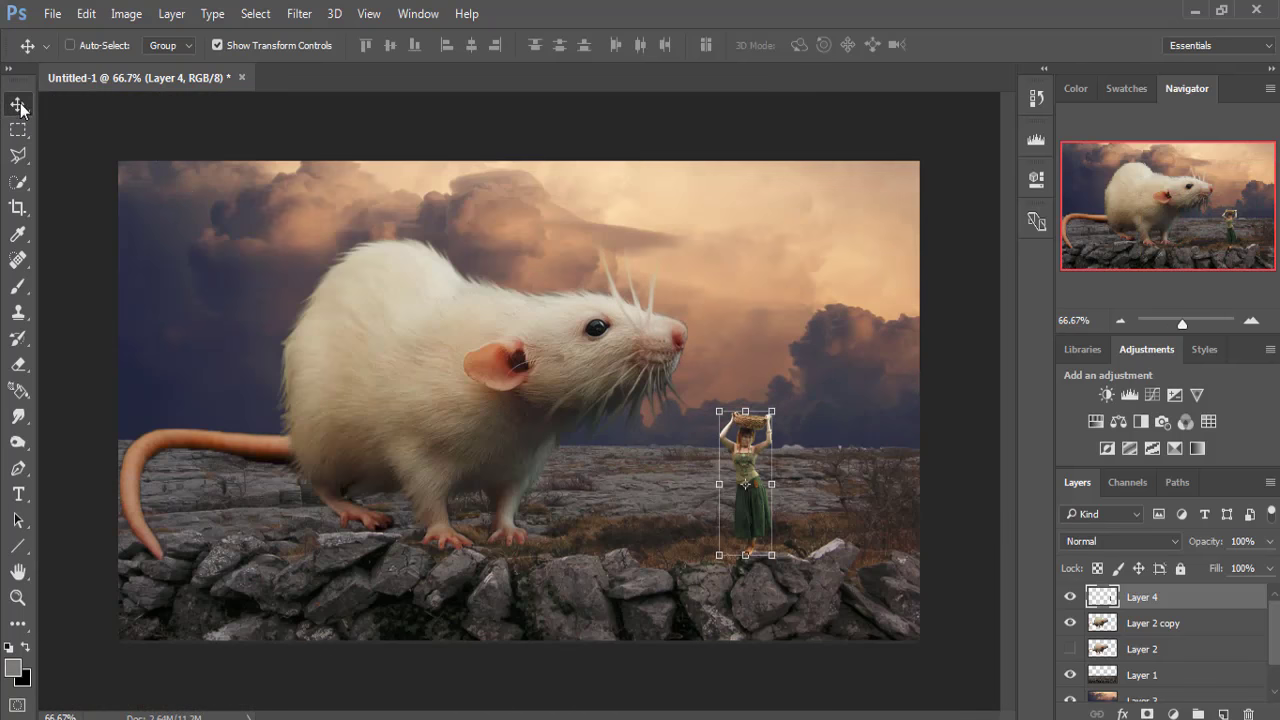
pyautogui.rightClick(1147, 609)
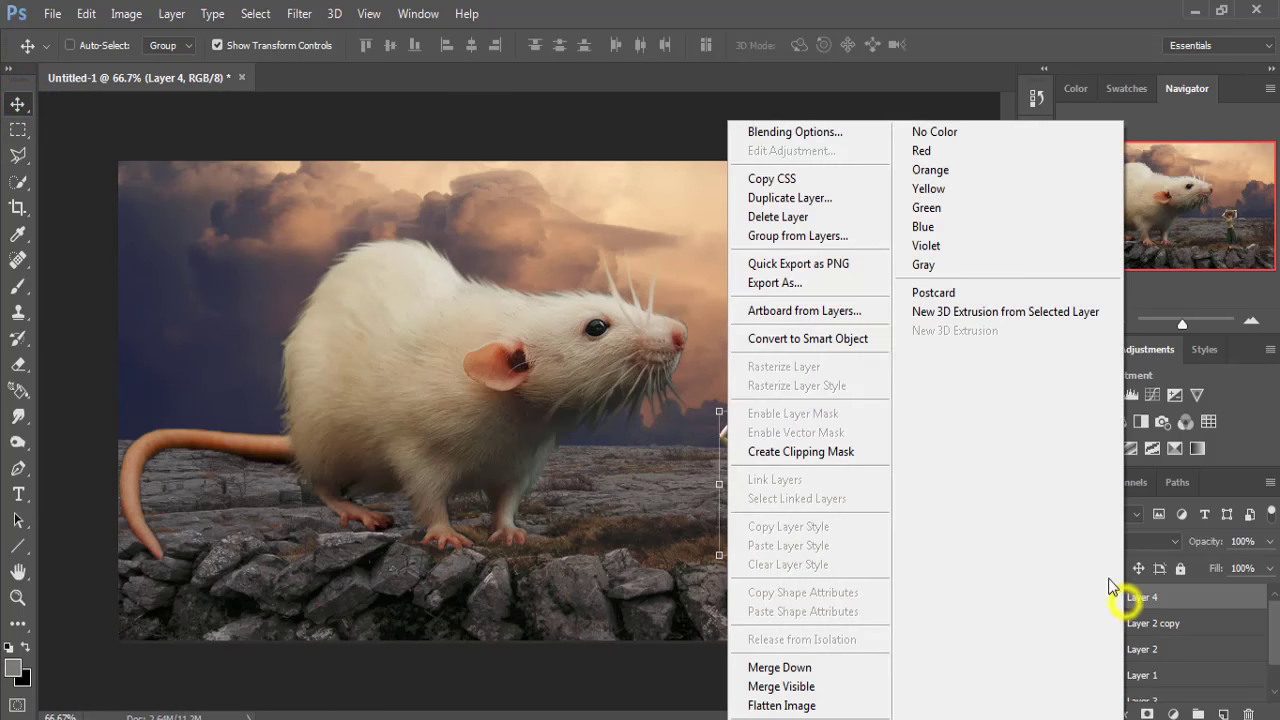
pyautogui.click(830, 196)
pyautogui.click(1185, 238)
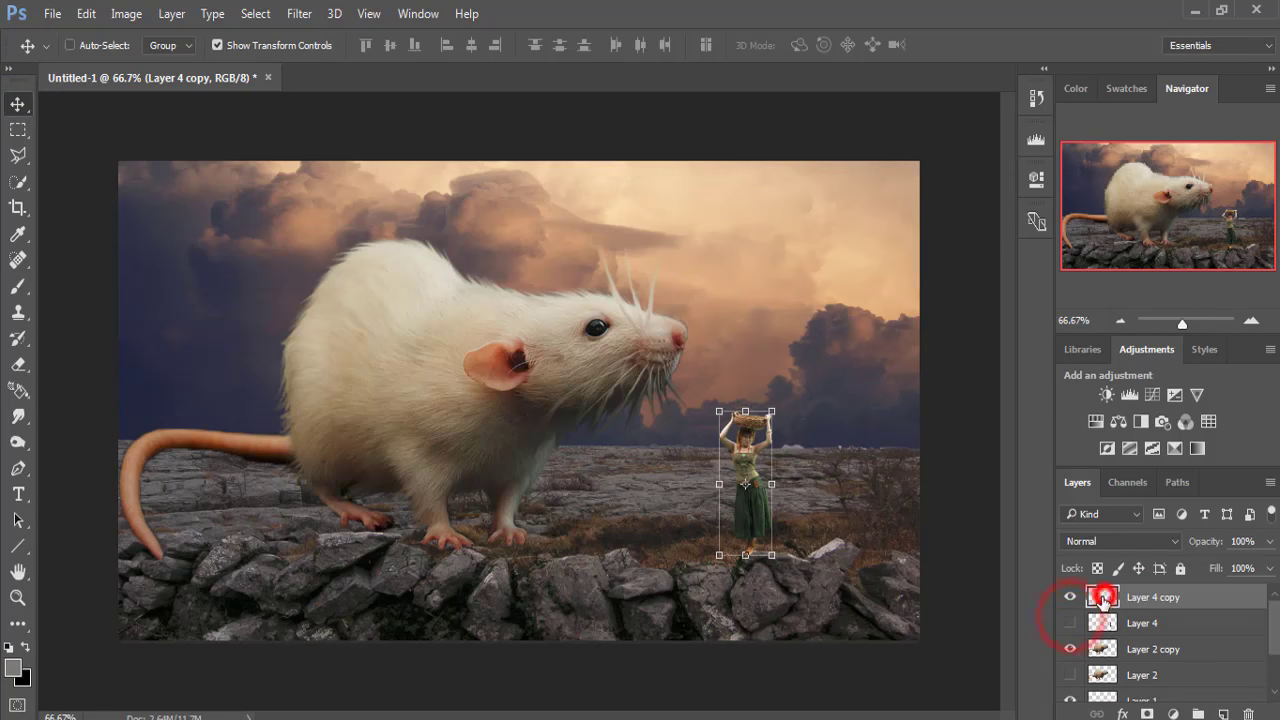
pyautogui.click(17, 104)
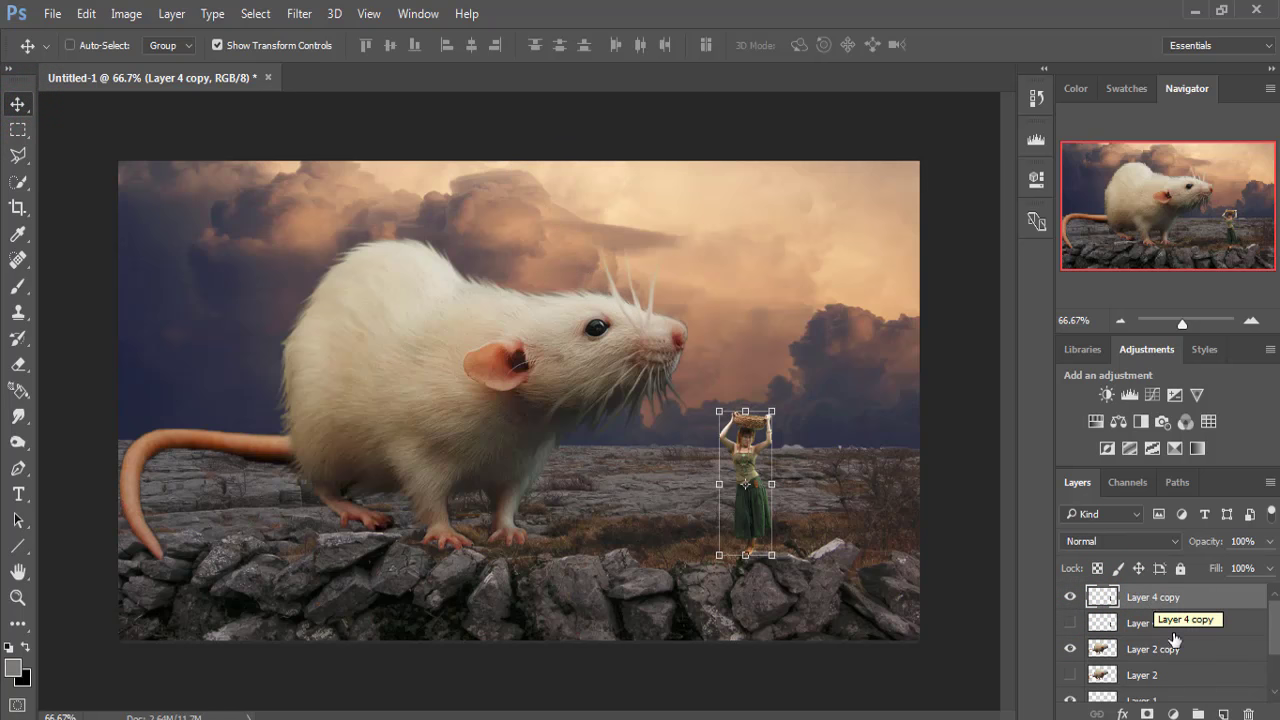
# - Add a Selective Color adjustment layer clipped to the woman's layer
pyautogui.click(1173, 714)
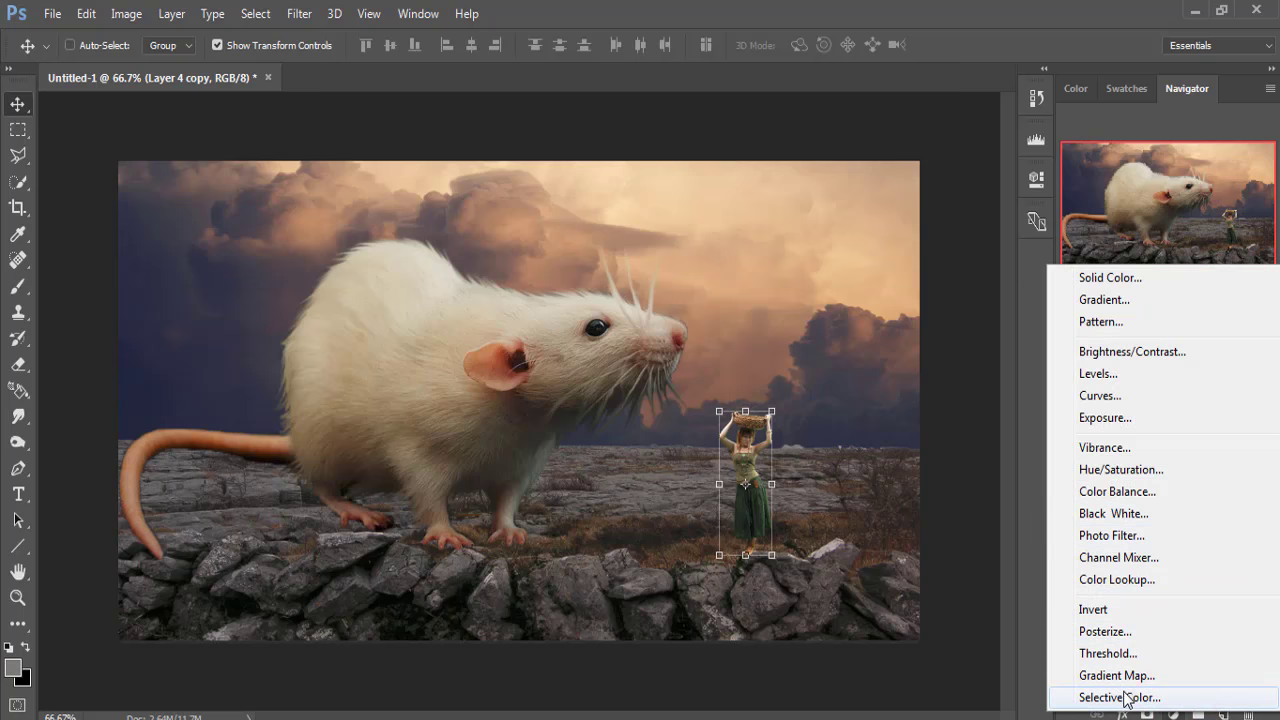
pyautogui.click(1126, 697)
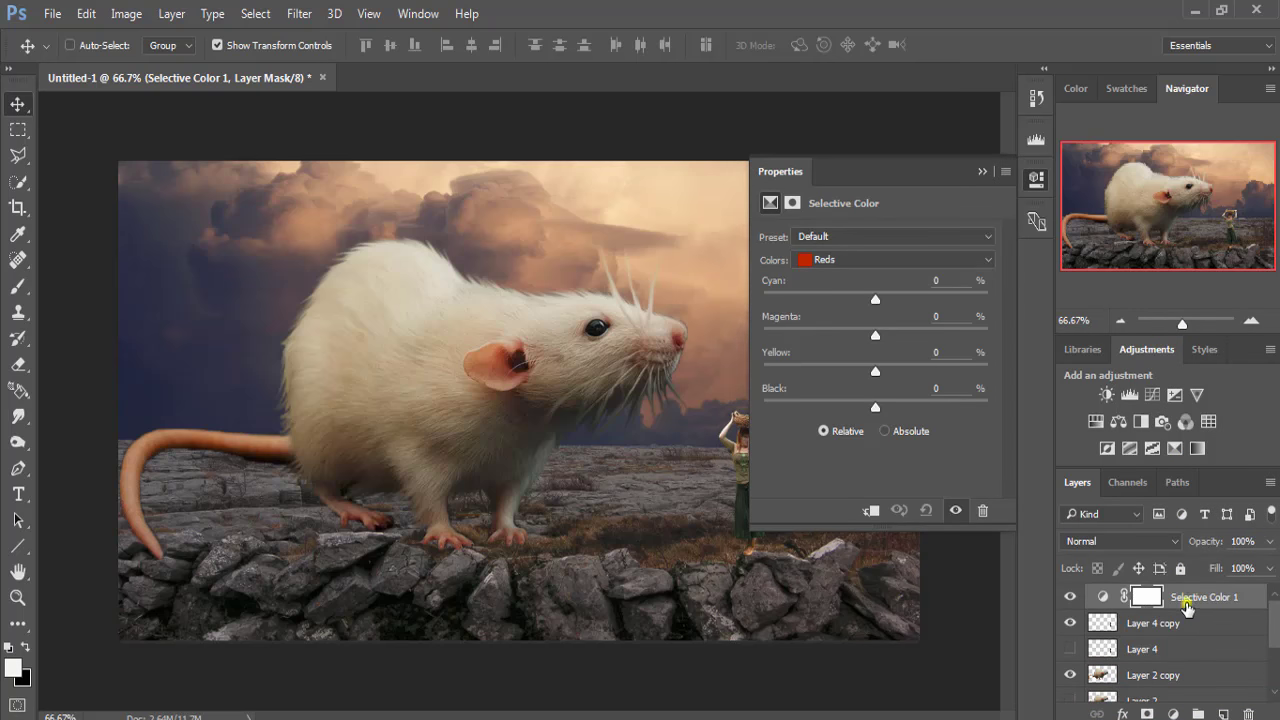
pyautogui.rightClick(1187, 607)
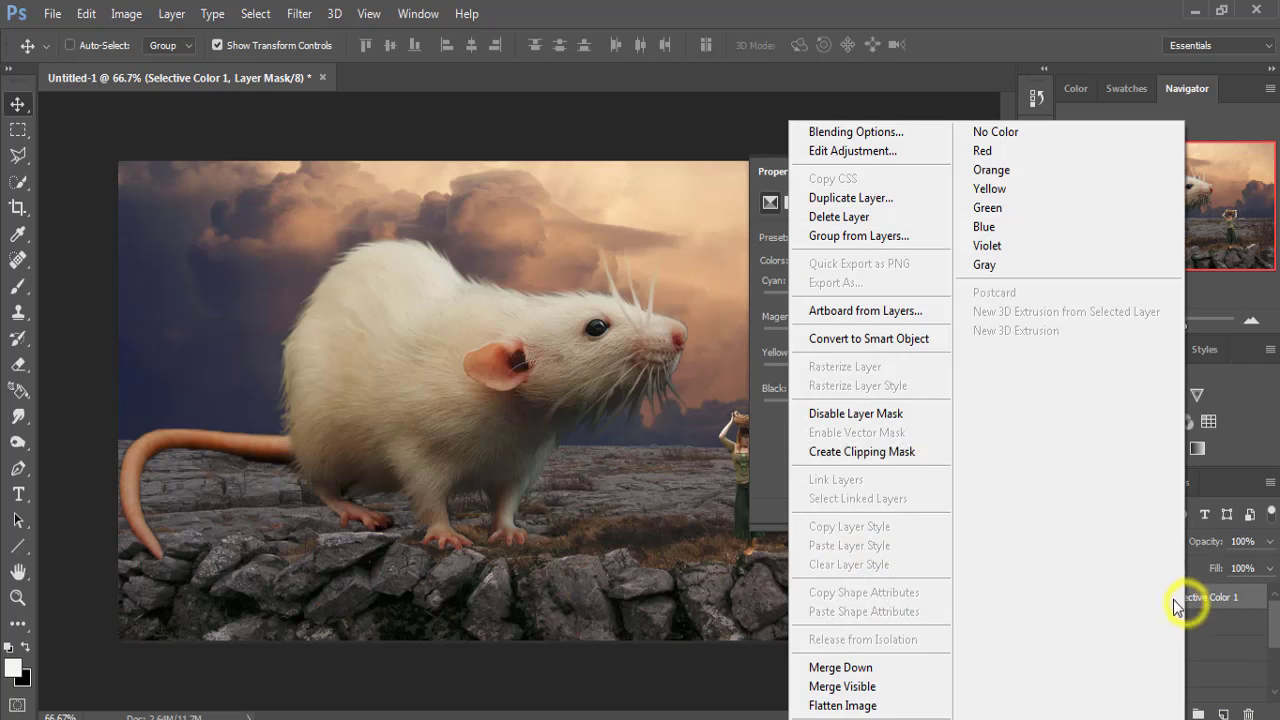
pyautogui.click(878, 455)
# - Set the Greens range to Cyan -71, Magenta +6, Yellow +58
pyautogui.click(908, 259)
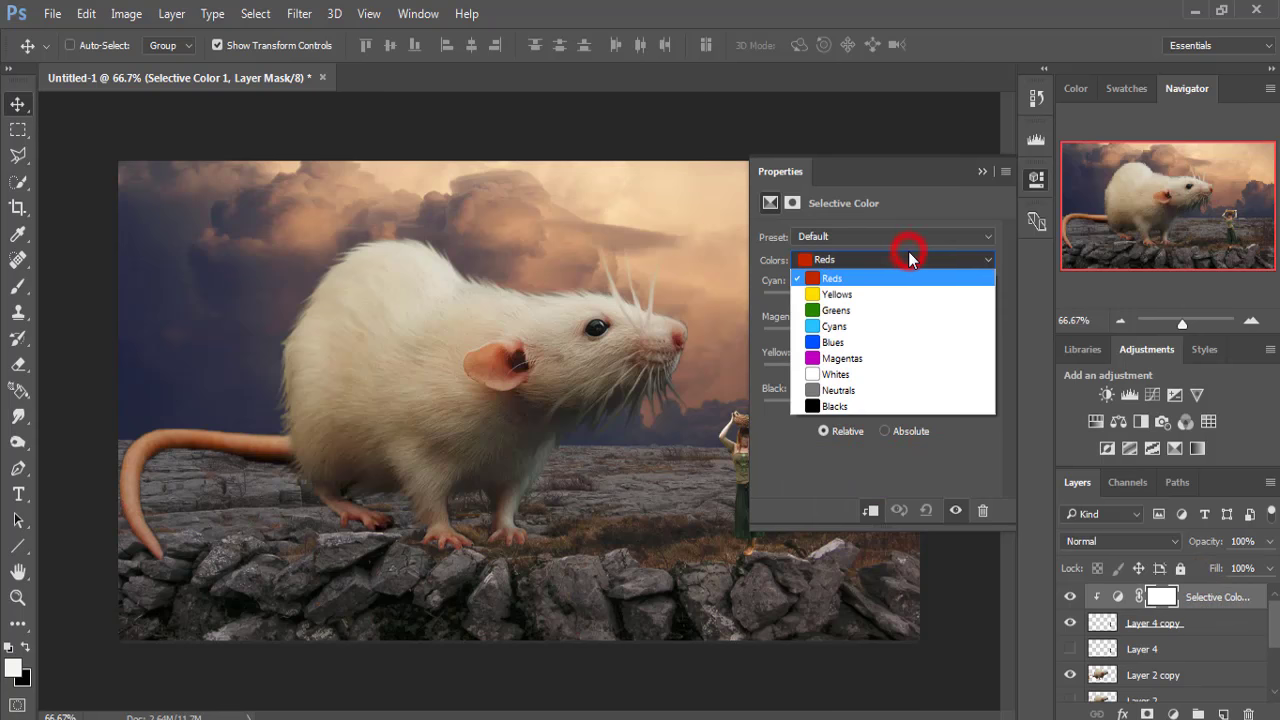
pyautogui.click(866, 306)
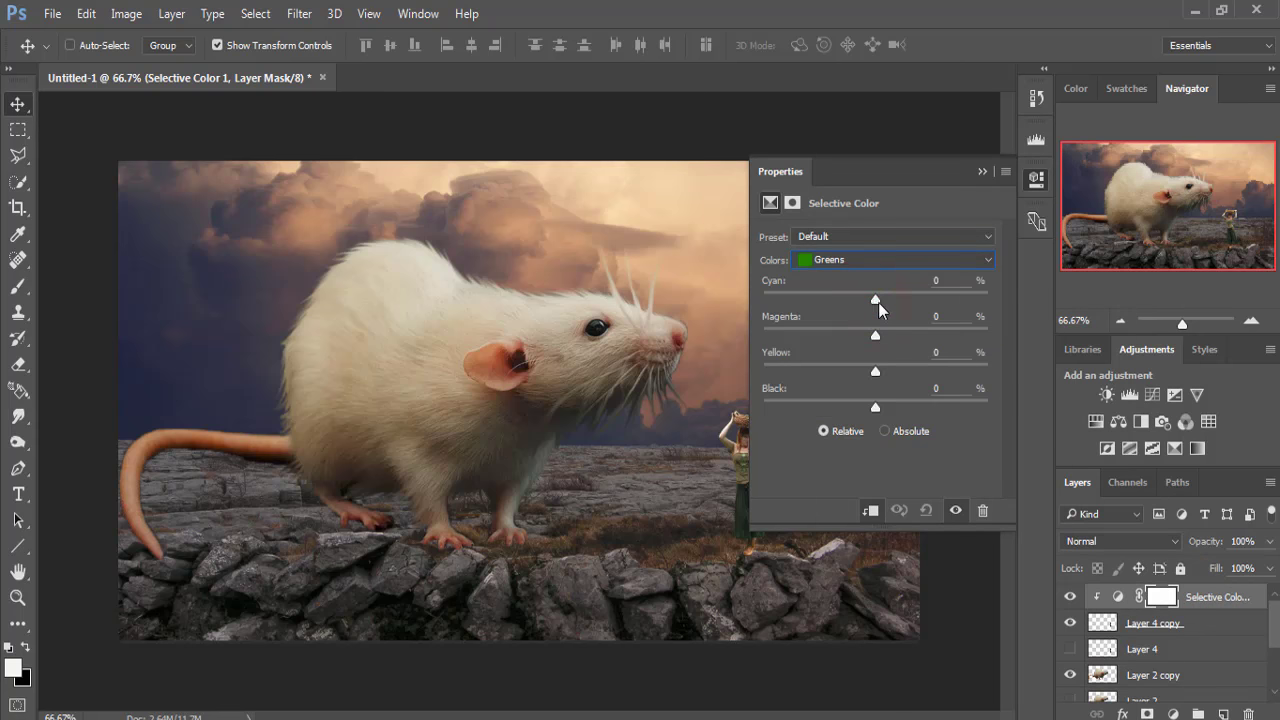
pyautogui.moveTo(876, 300); pyautogui.dragTo(970, 300)
pyautogui.moveTo(800, 310); pyautogui.dragTo(796, 309)
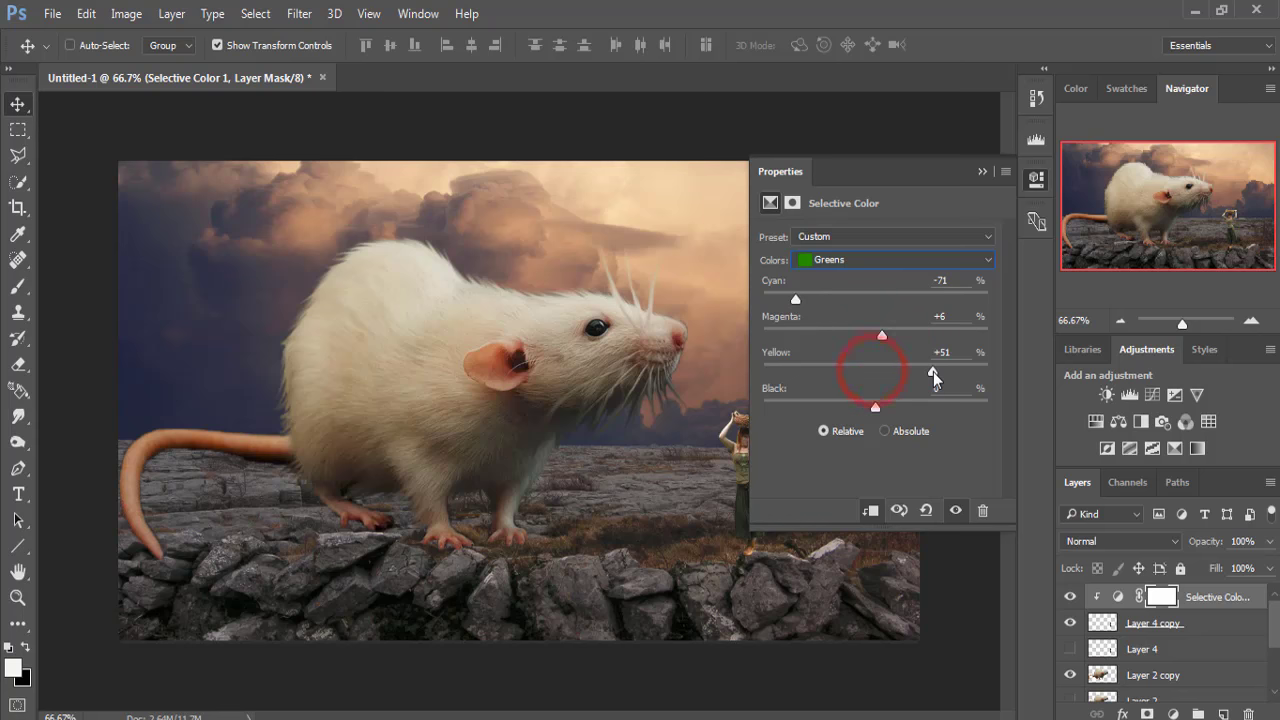
pyautogui.click(982, 175)
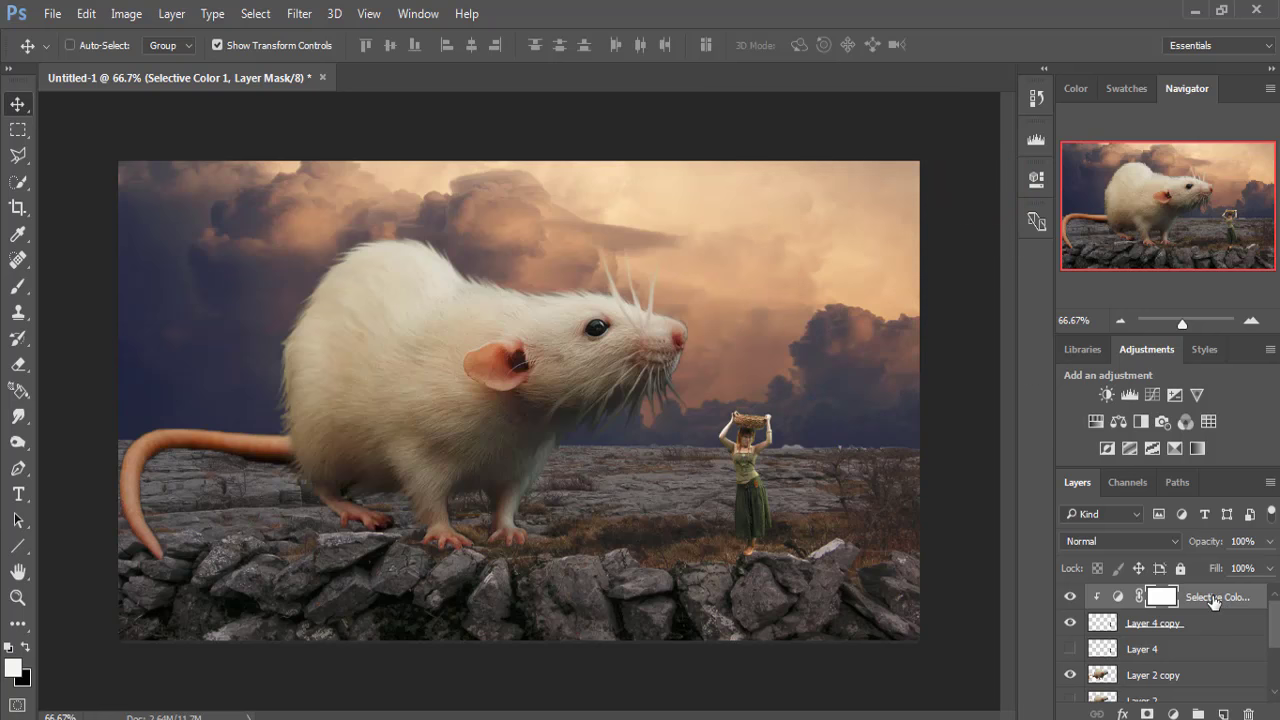
pyautogui.click(1169, 711)
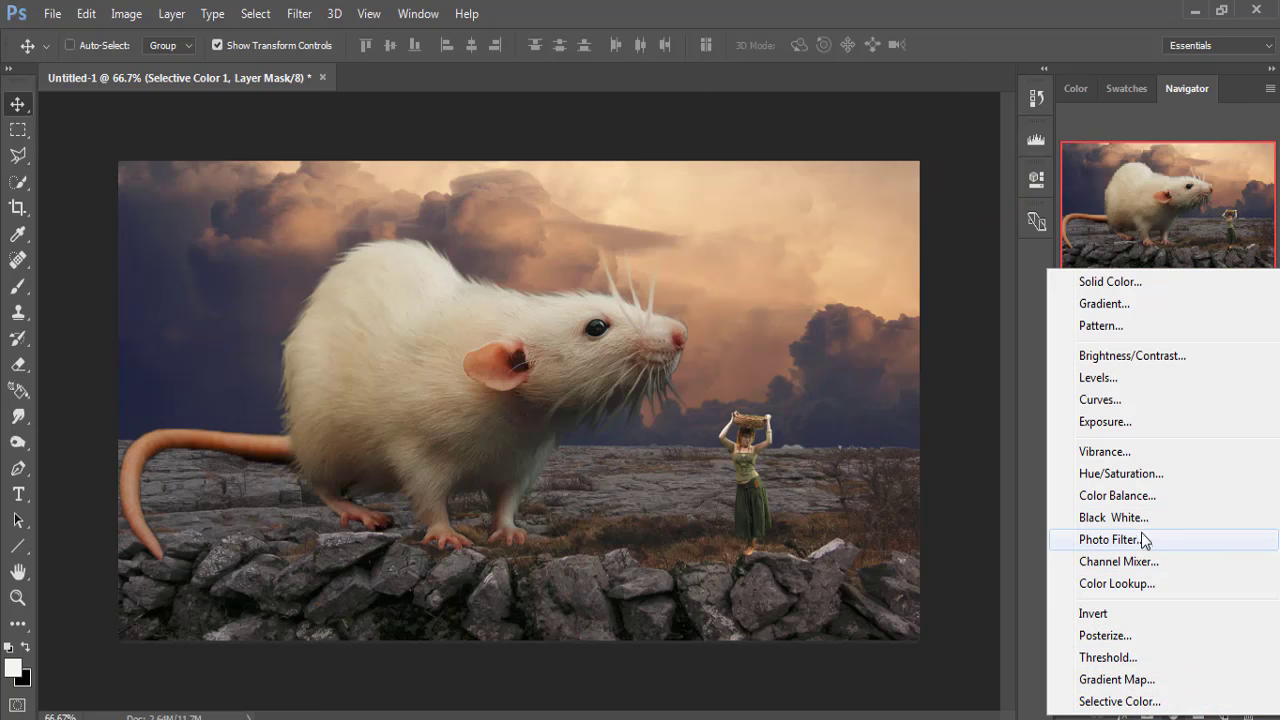
# - Add a Color Balance adjustment layer clipped to the woman's layer
pyautogui.click(1146, 496)
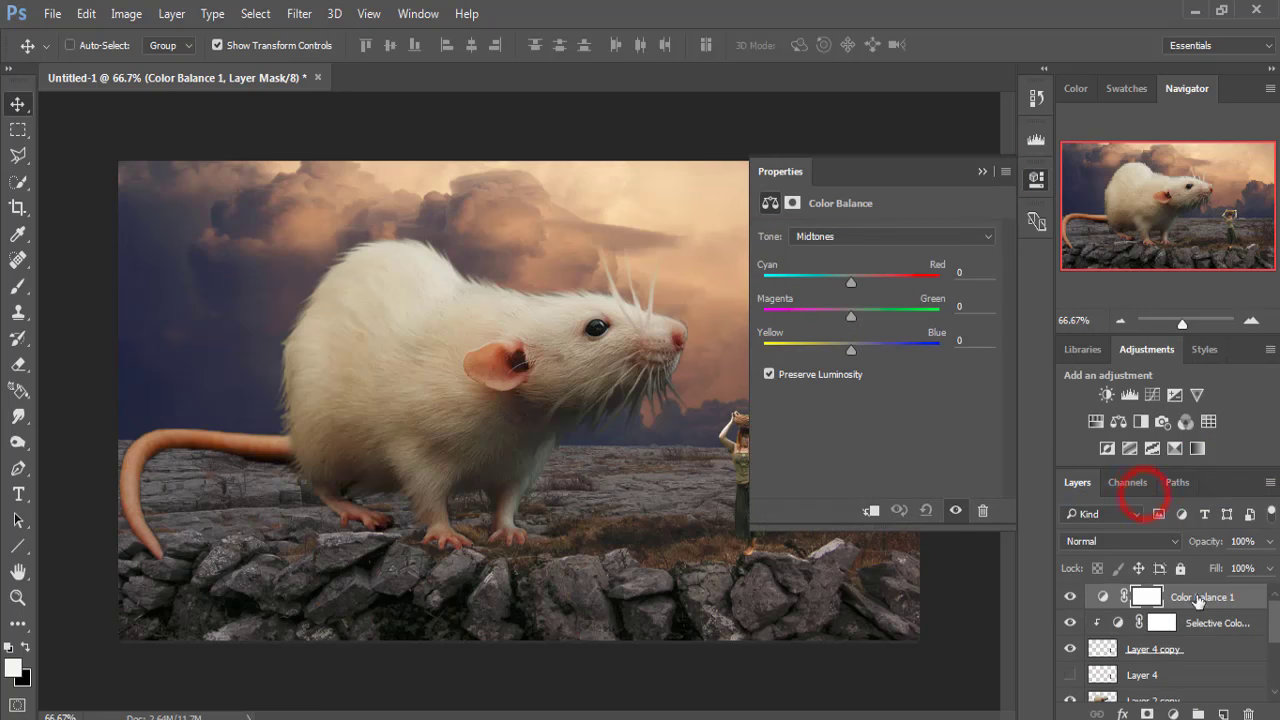
pyautogui.rightClick(1192, 596)
pyautogui.click(899, 451)
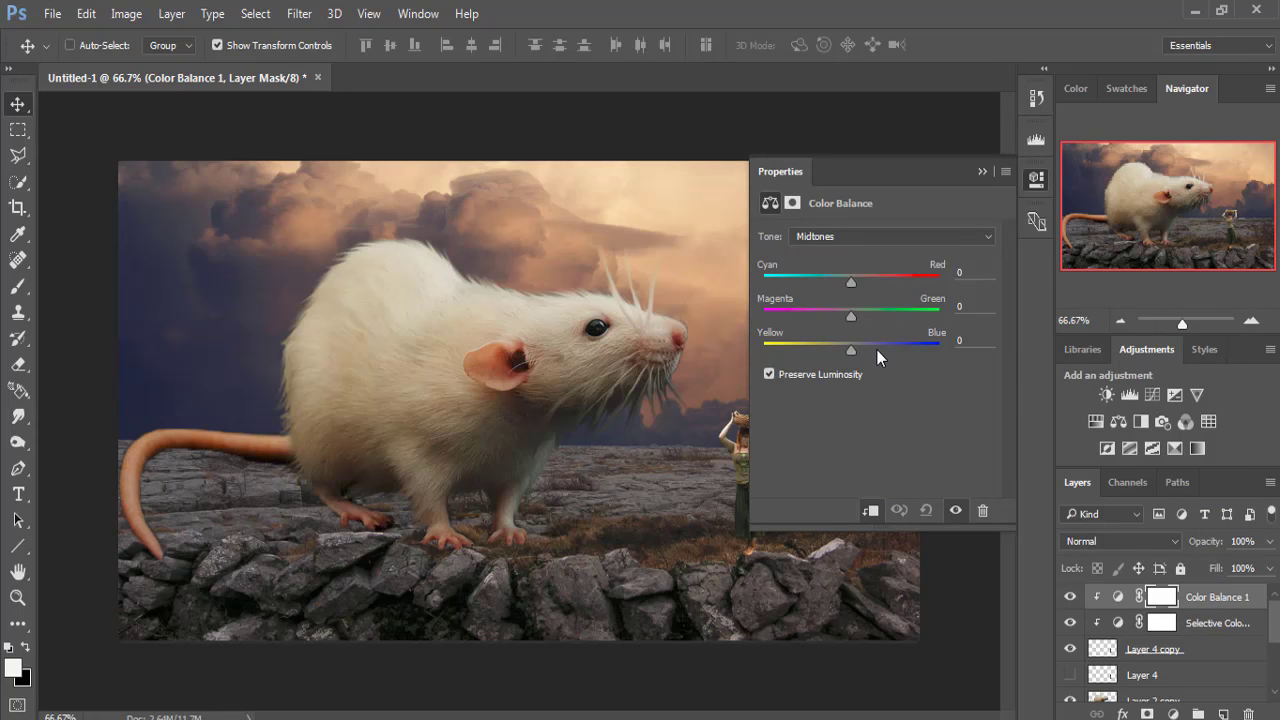
# - Set Midtones to -12 cyan/red, -28 magenta/green and +14 yellow/blue
pyautogui.moveTo(854, 287)
pyautogui.mouseDown()
pyautogui.moveTo(841, 285)
pyautogui.moveTo(857, 322)
pyautogui.moveTo(881, 328)
pyautogui.moveTo(816, 321)
pyautogui.moveTo(866, 351)
pyautogui.mouseUp()
pyautogui.click(850, 351)
pyautogui.moveTo(863, 348); pyautogui.dragTo(860, 349)
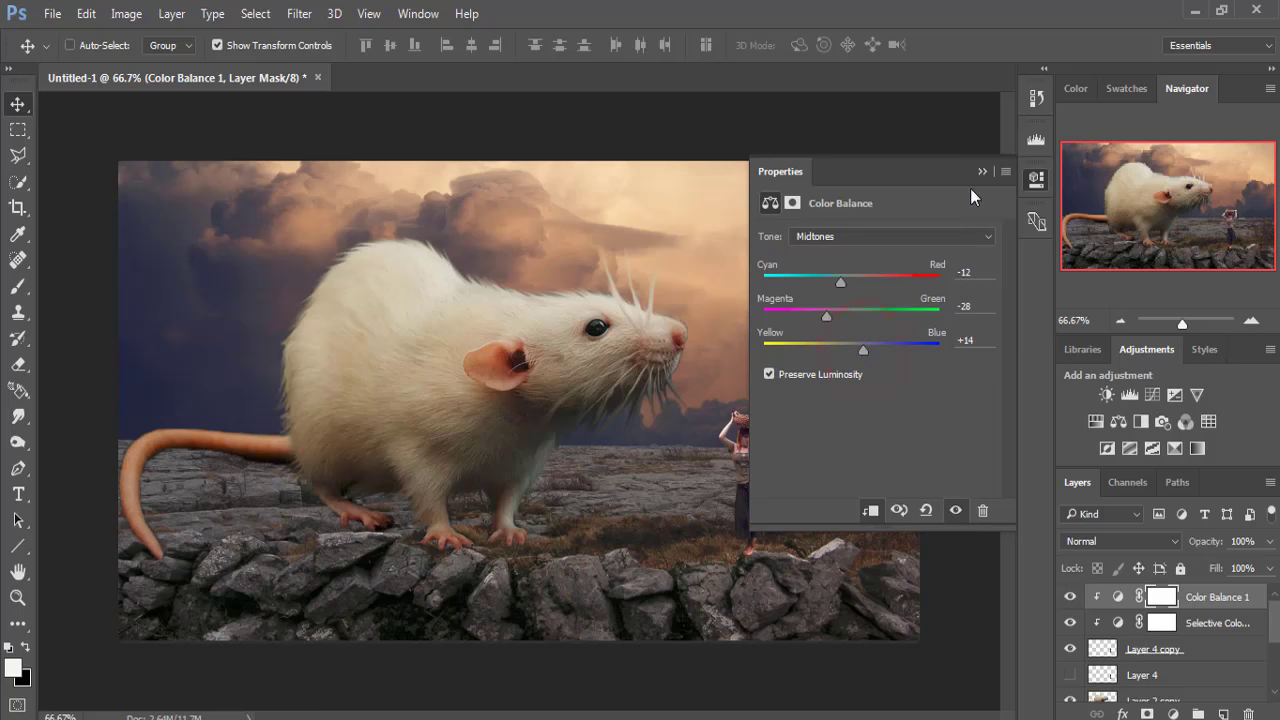
pyautogui.click(981, 172)
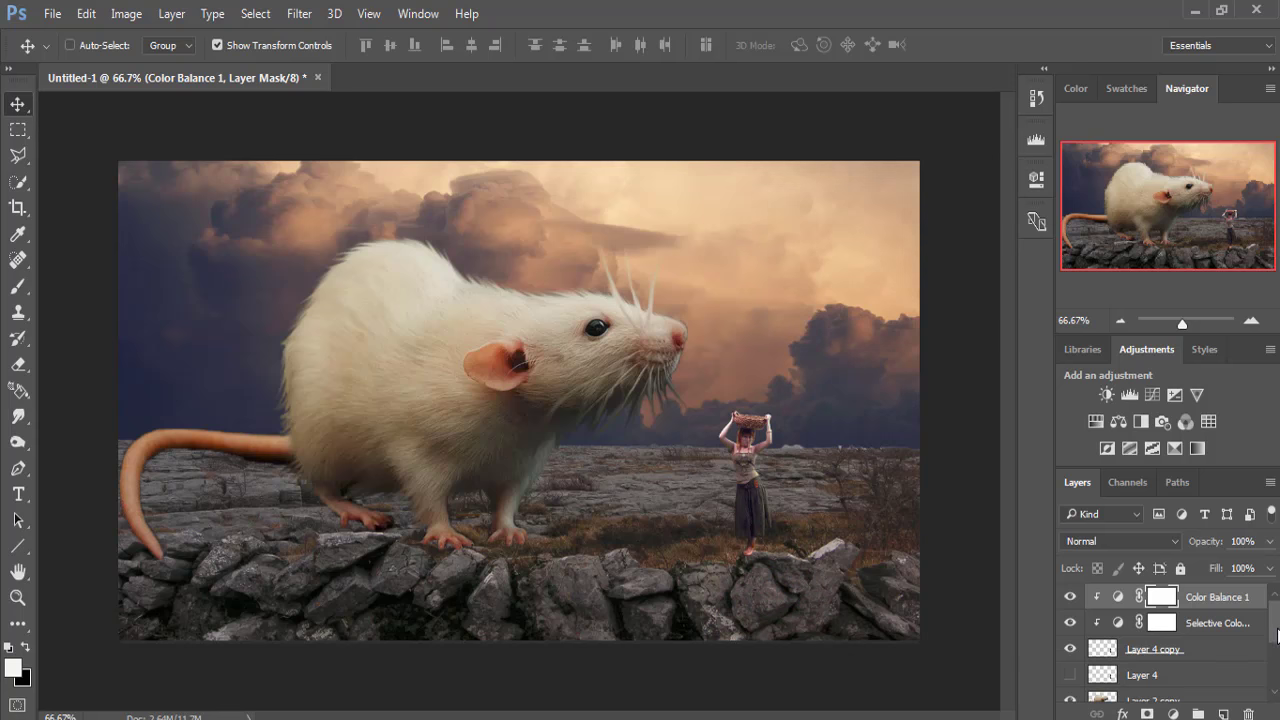
pyautogui.moveTo(1273, 618); pyautogui.dragTo(1274, 660)
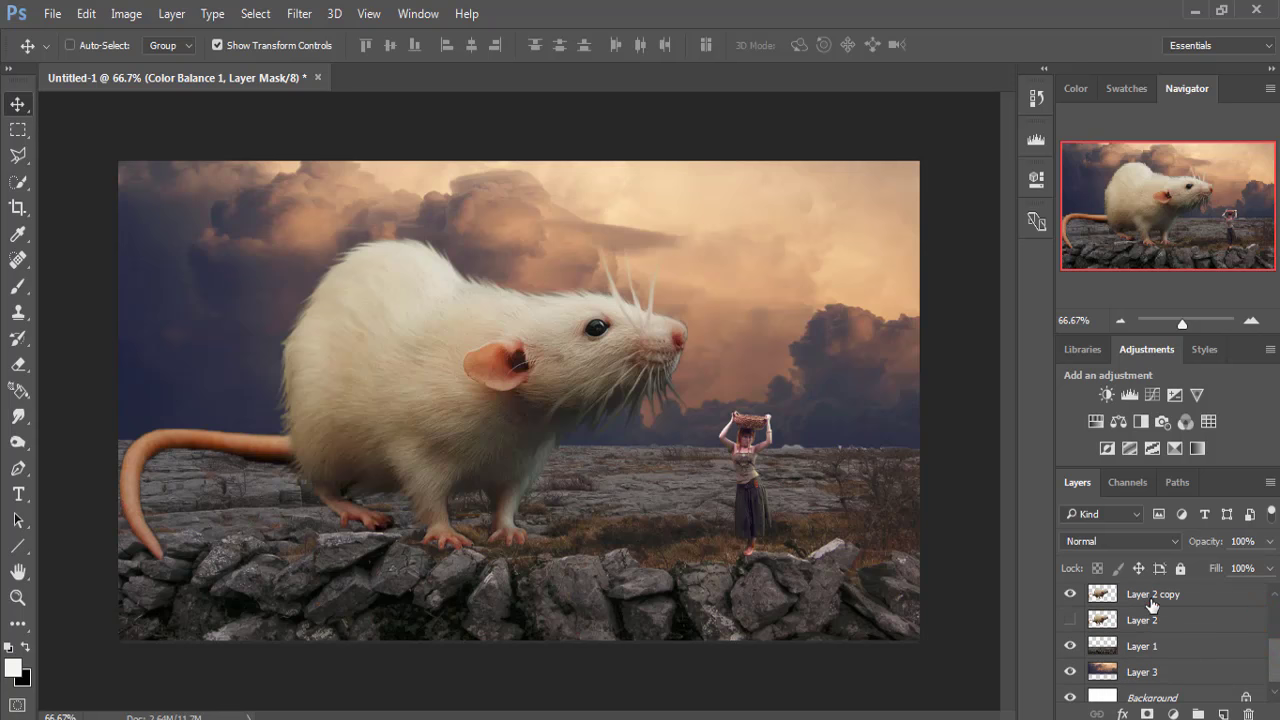
# - Add a new empty layer above the hidden Layer 2
pyautogui.click(1150, 594)
pyautogui.click(1148, 620)
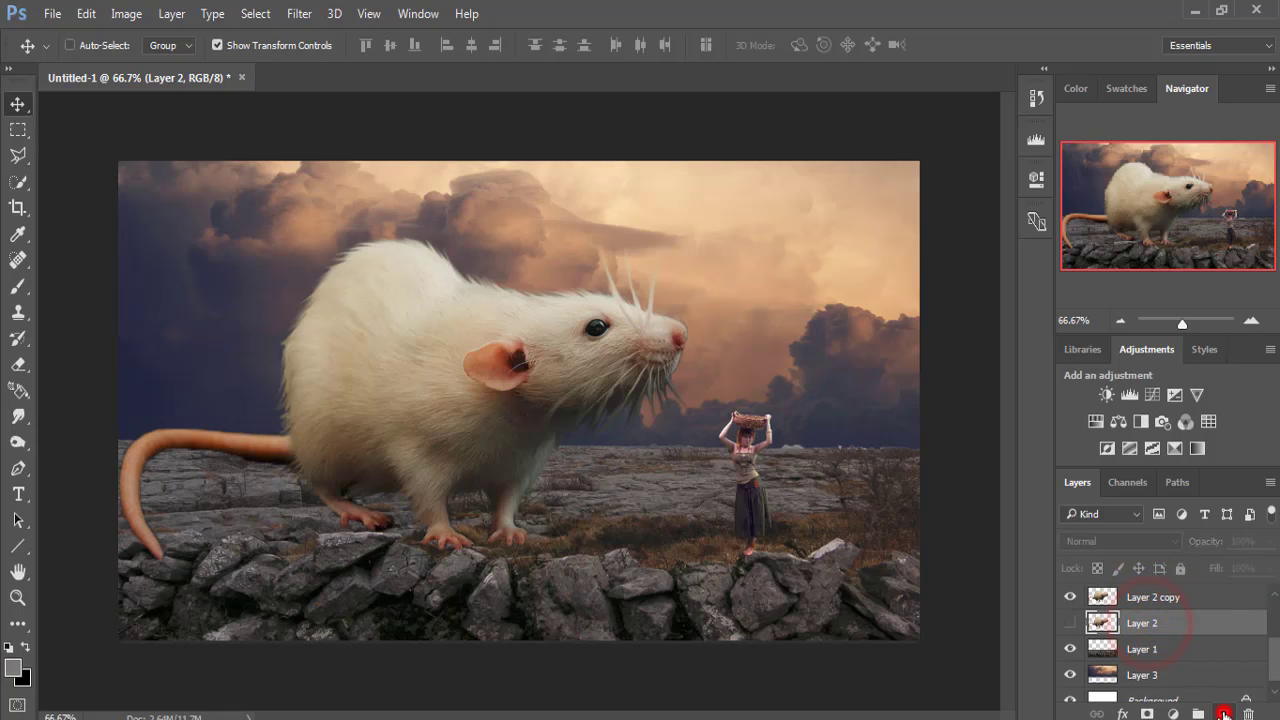
pyautogui.click(1224, 713)
pyautogui.click(1143, 620)
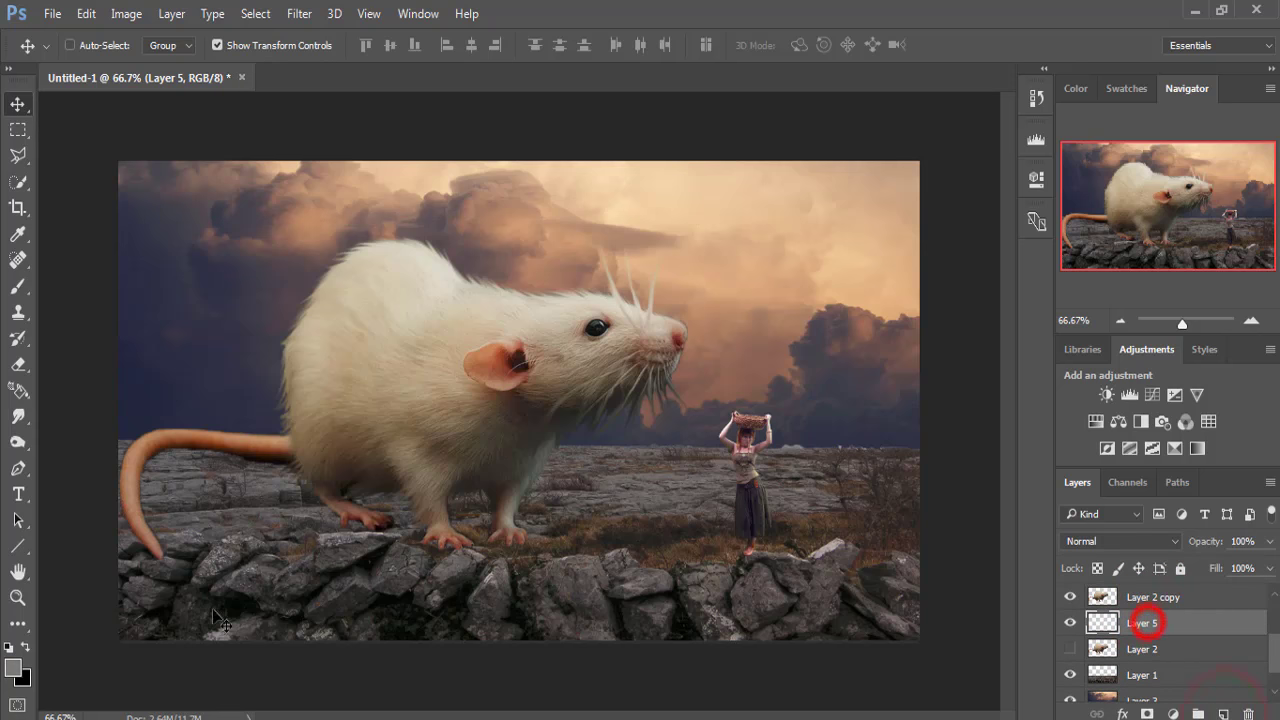
# - Use the Polygonal Lasso to select a wedge of ground between the rat's tail and hind leg
pyautogui.click(18, 157)
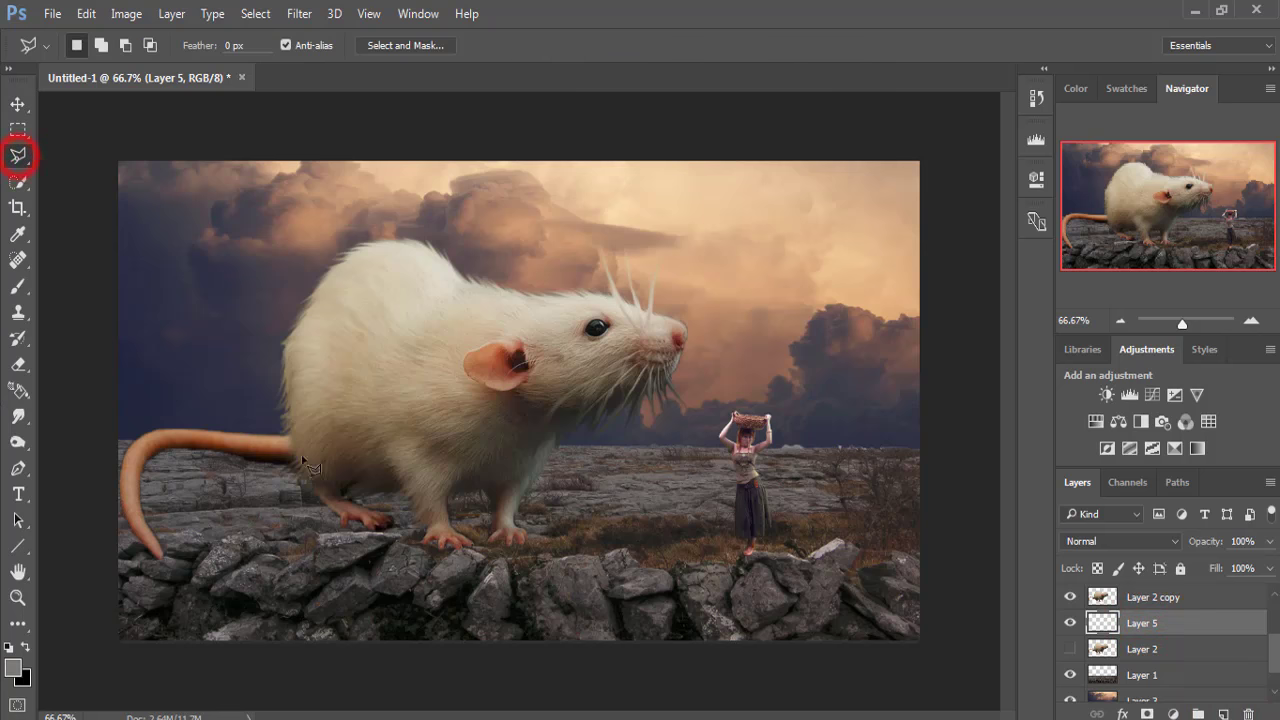
pyautogui.click(341, 516)
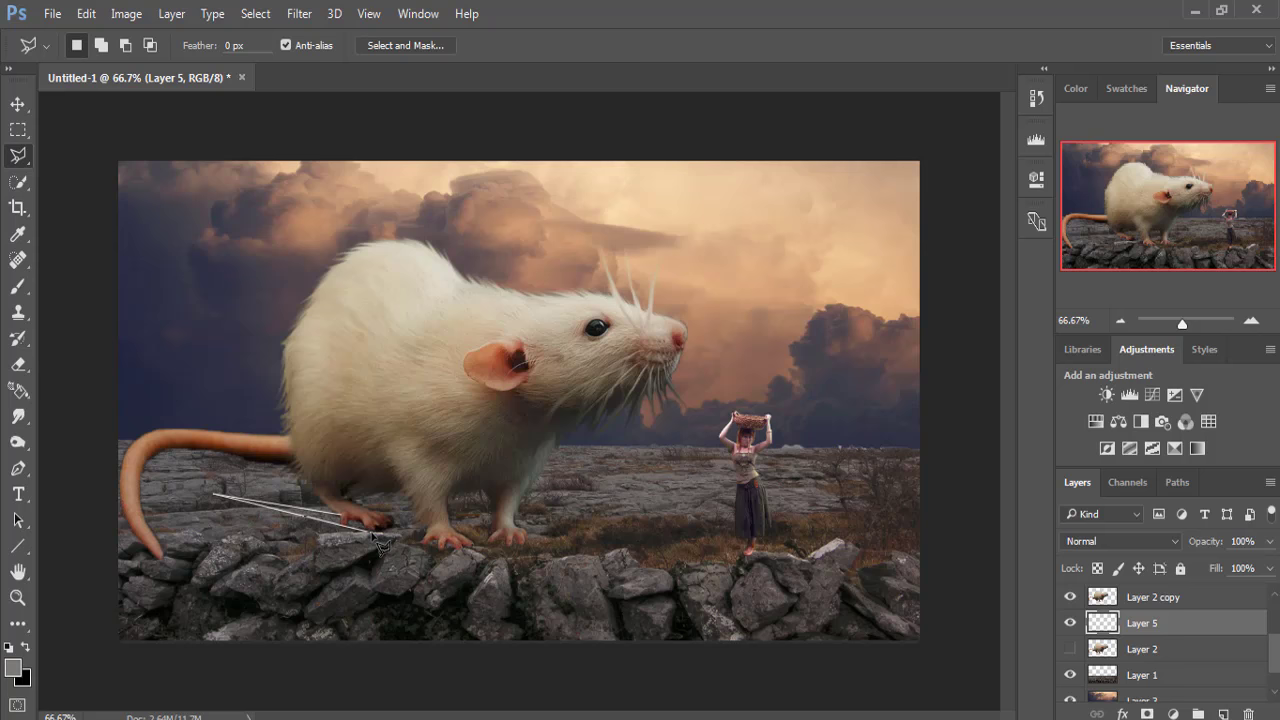
pyautogui.press('Escape')
pyautogui.click(342, 516)
pyautogui.click(307, 487)
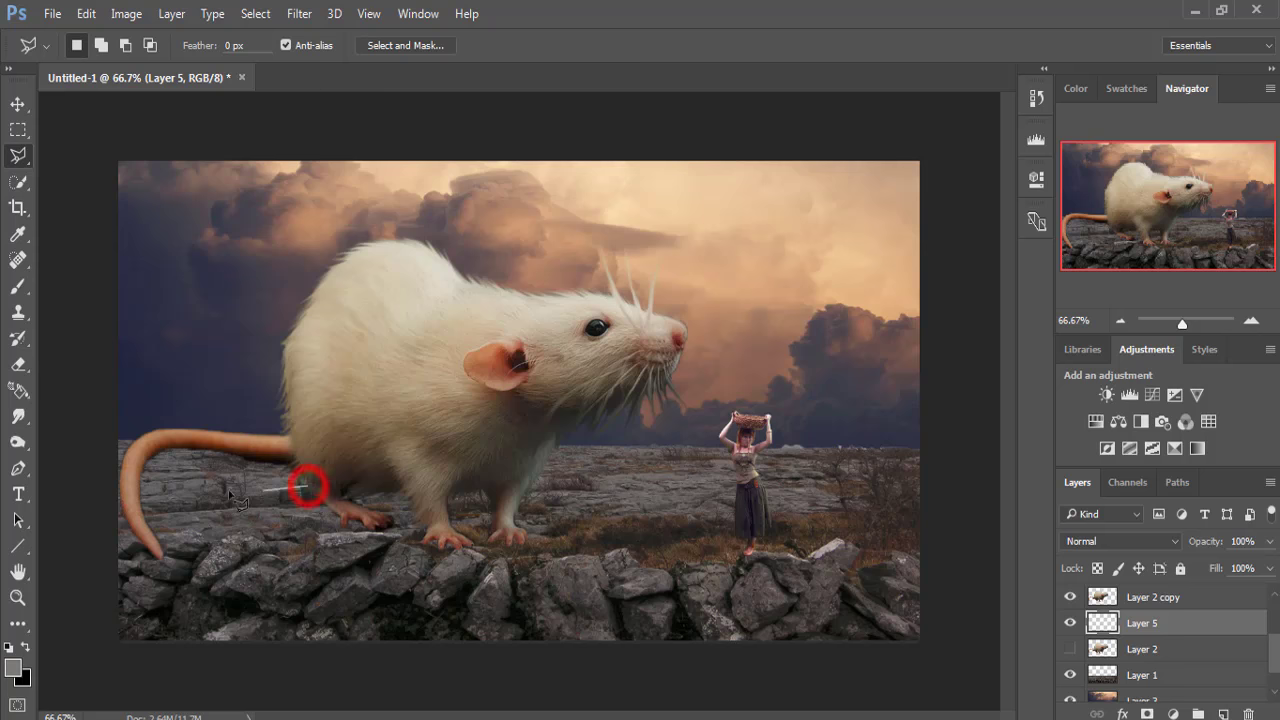
pyautogui.click(196, 476)
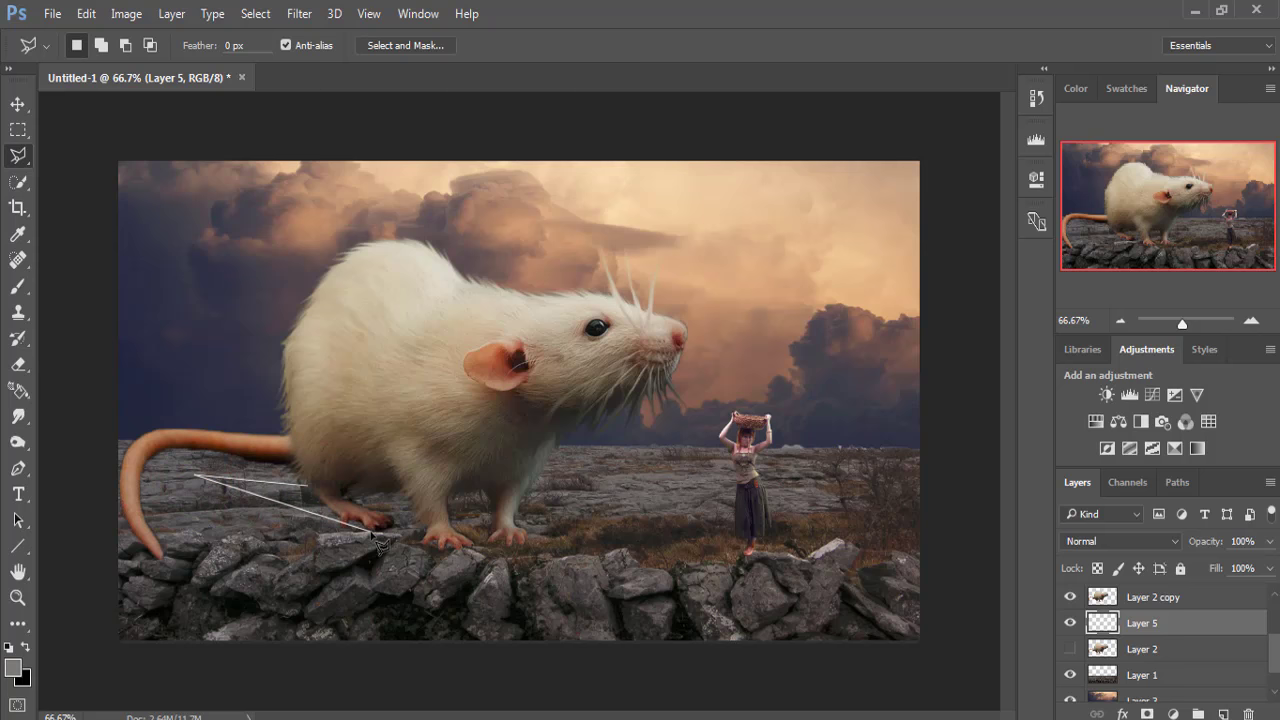
pyautogui.click(371, 532)
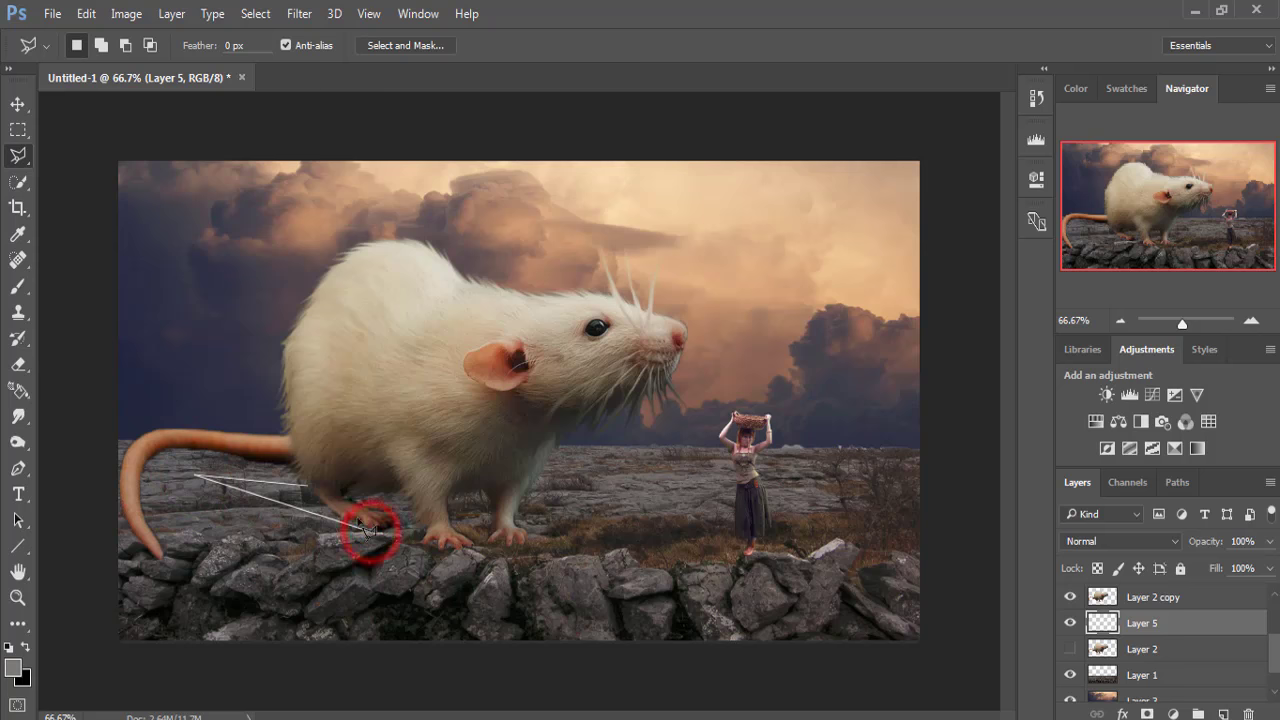
pyautogui.doubleClick(310, 488)
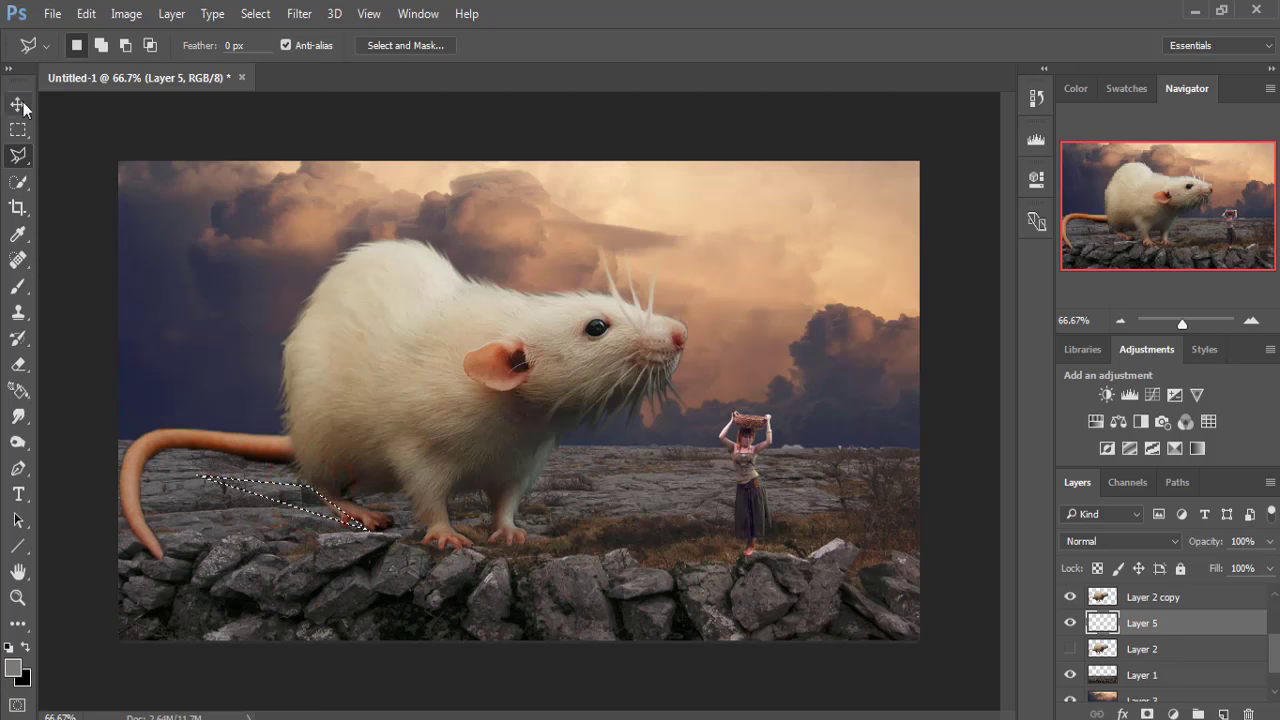
pyautogui.click(18, 104)
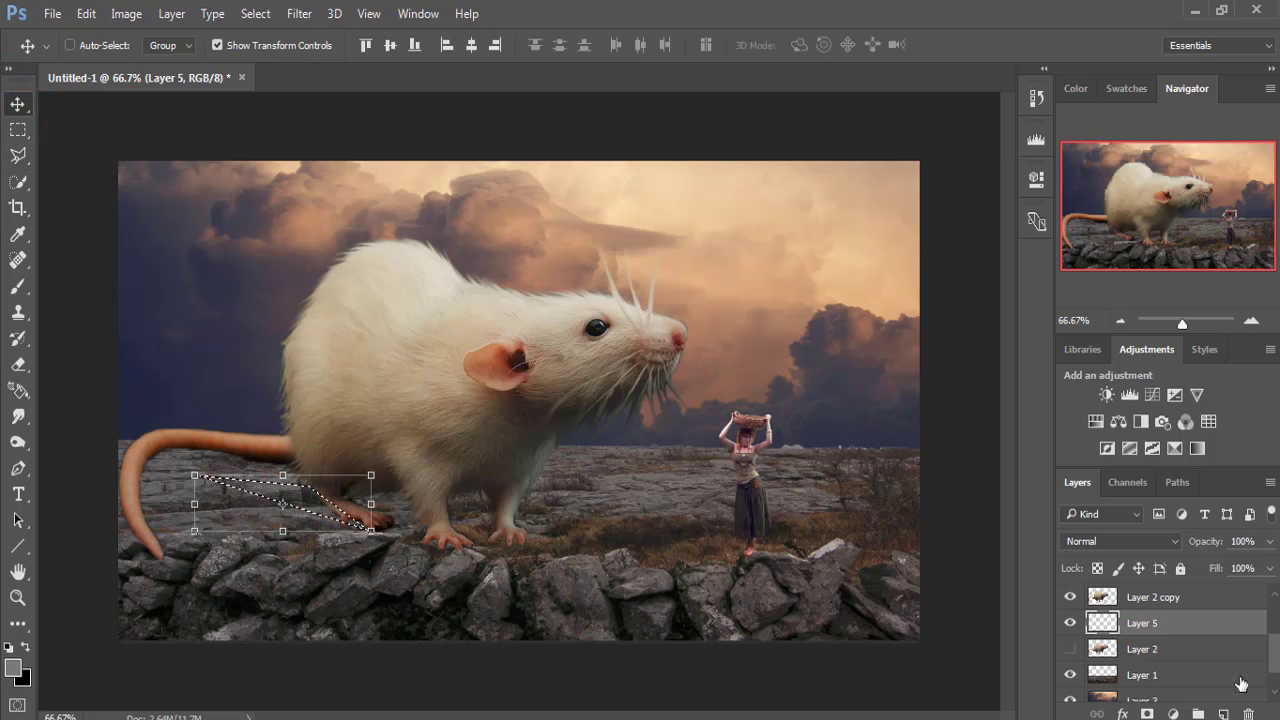
pyautogui.click(1173, 714)
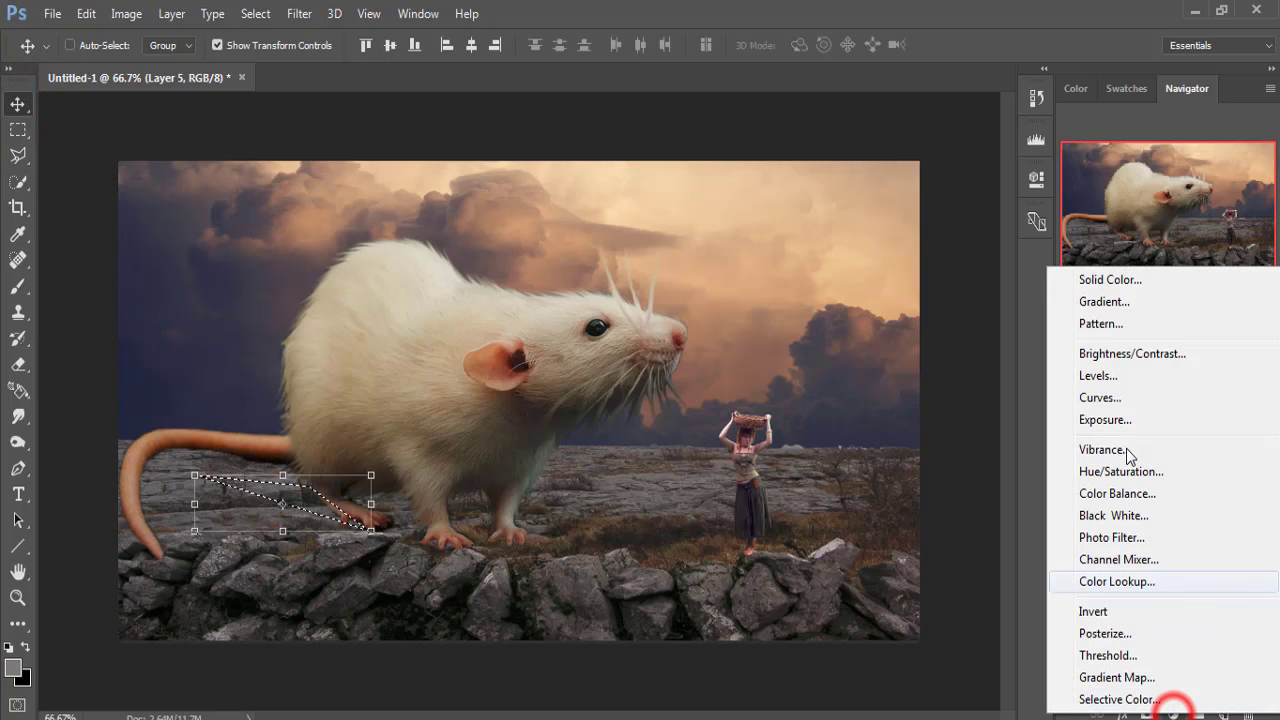
# - Fill the wedge with a black Solid Color layer at 66% opacity
pyautogui.click(1104, 277)
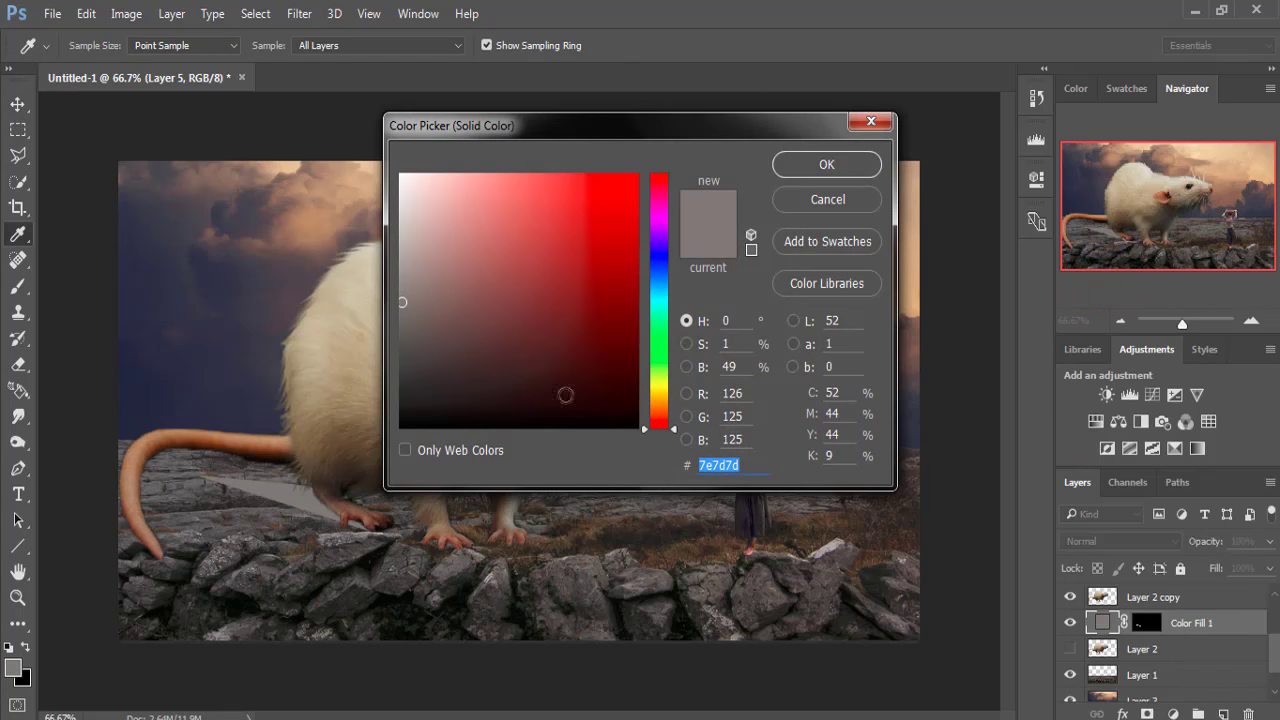
pyautogui.click(403, 425)
pyautogui.click(820, 163)
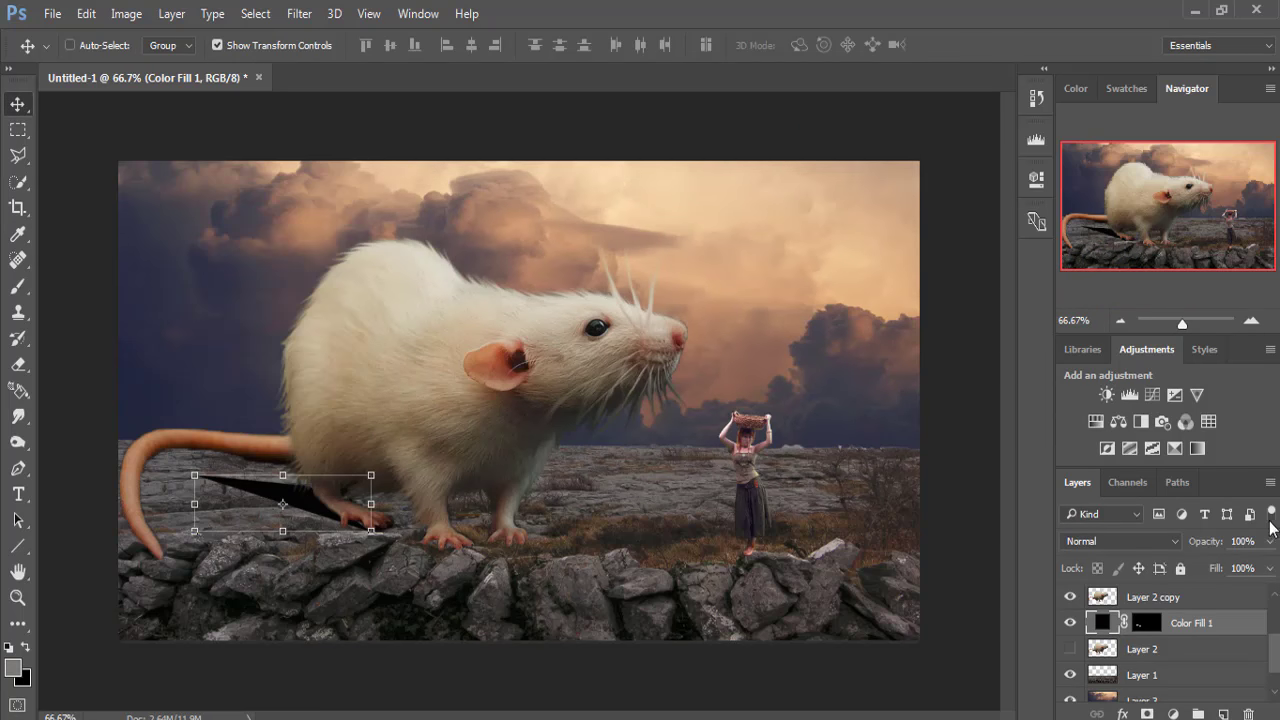
pyautogui.click(1270, 541)
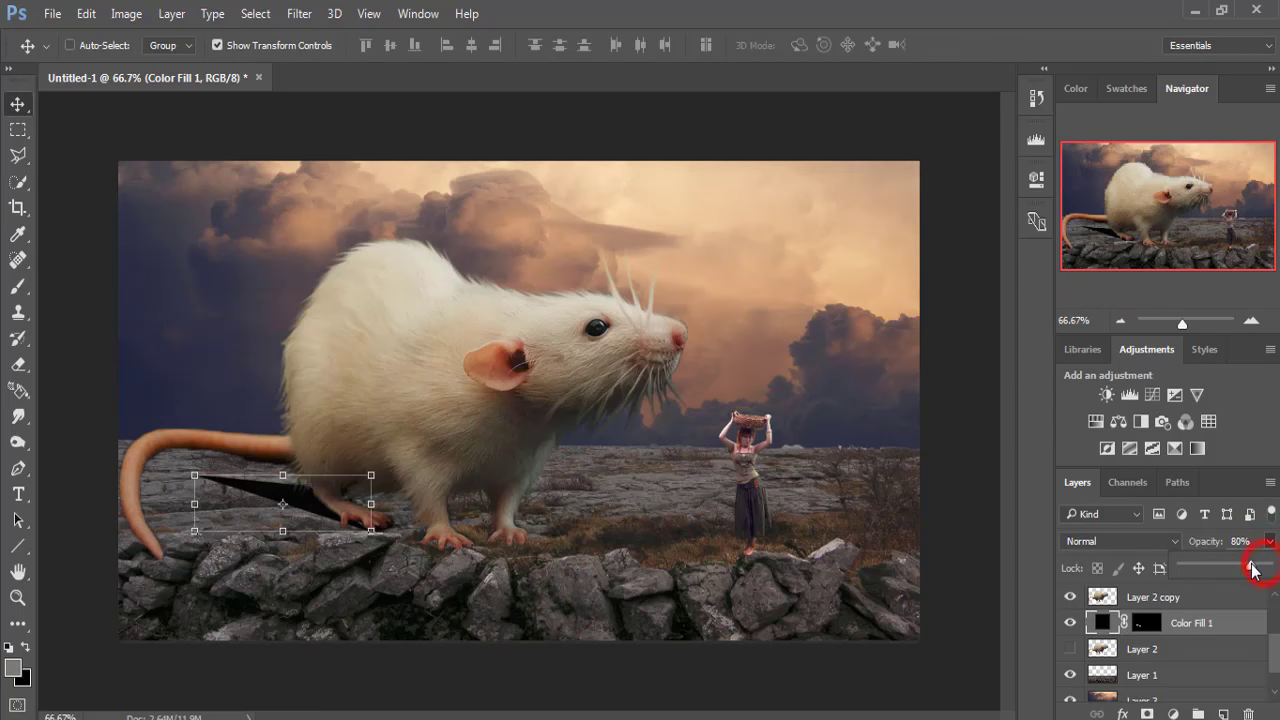
pyautogui.moveTo(1252, 568); pyautogui.dragTo(1250, 568)
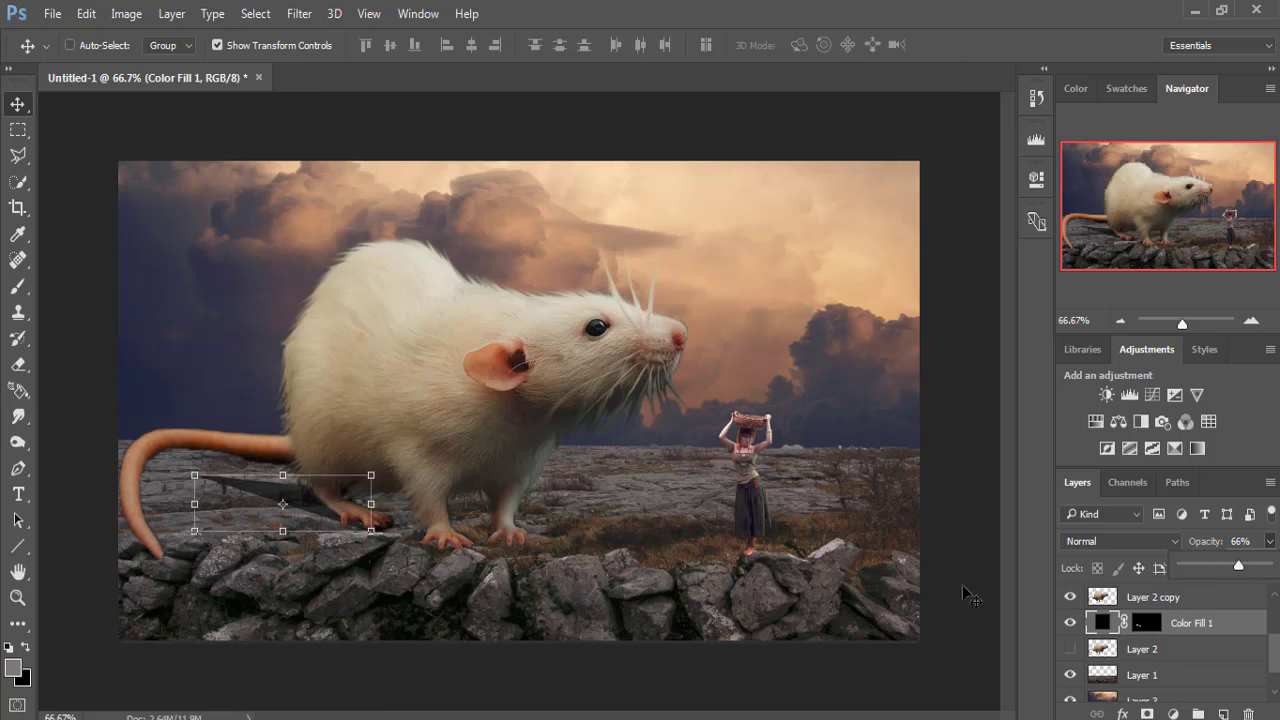
# - Distort the shadow so its far corner stretches up under the rat's belly
pyautogui.press('ctrl')
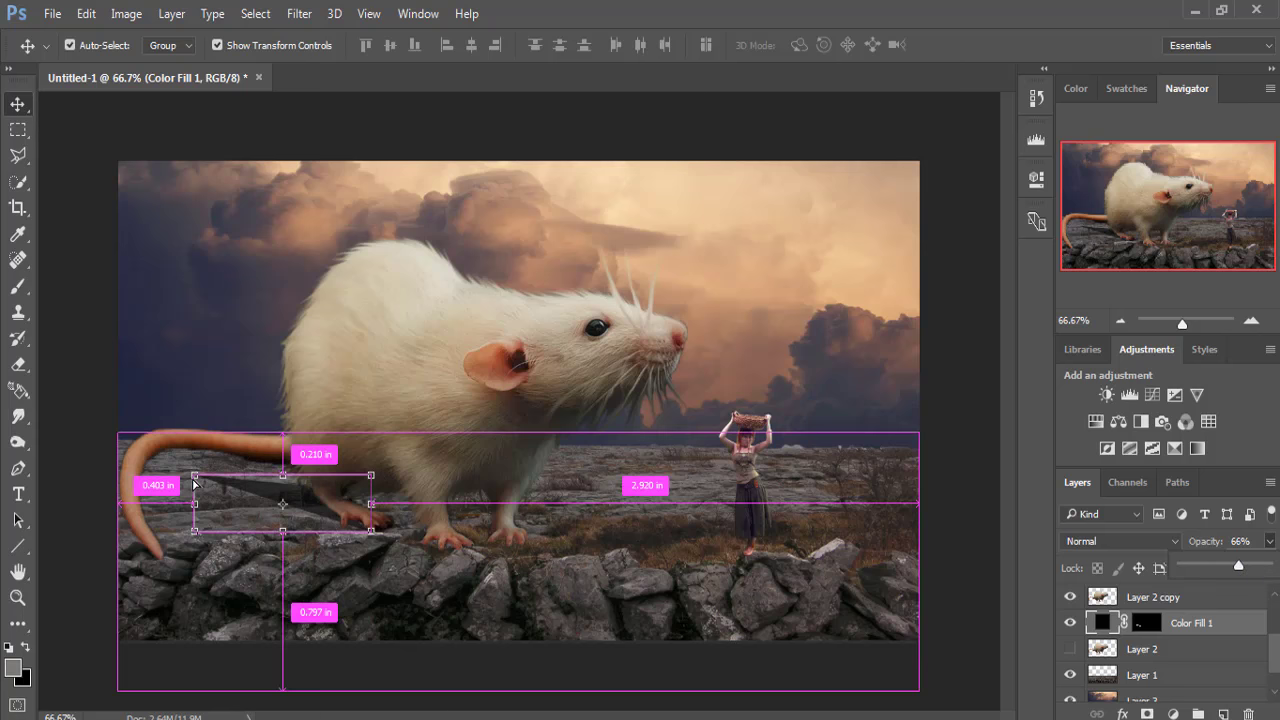
pyautogui.moveTo(195, 480); pyautogui.dragTo(196, 503)
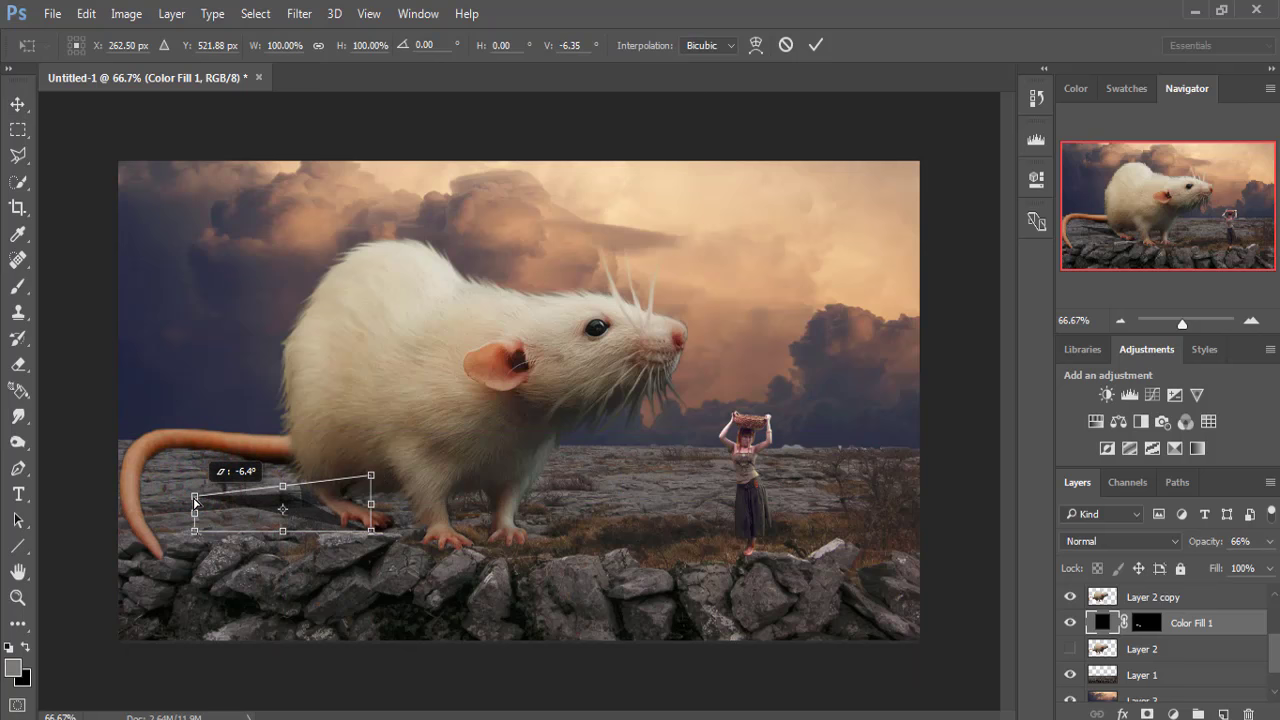
pyautogui.moveTo(372, 479); pyautogui.dragTo(431, 466)
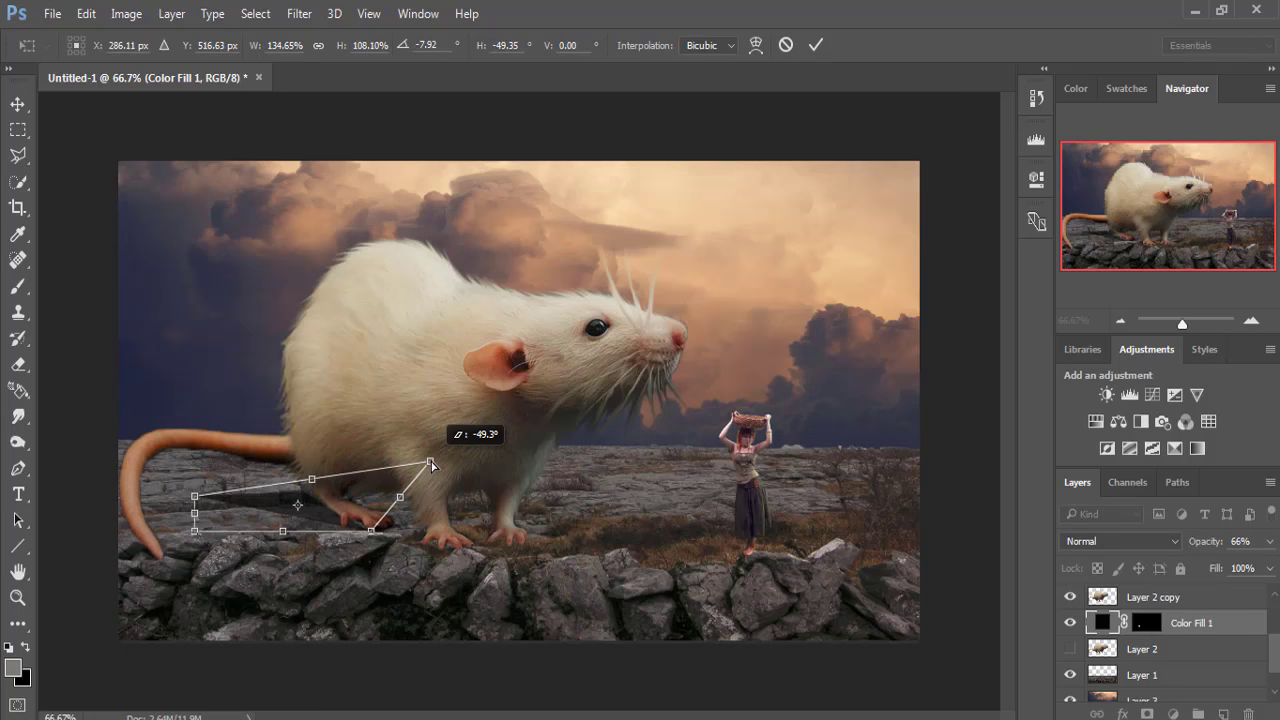
pyautogui.moveTo(431, 466); pyautogui.dragTo(430, 462)
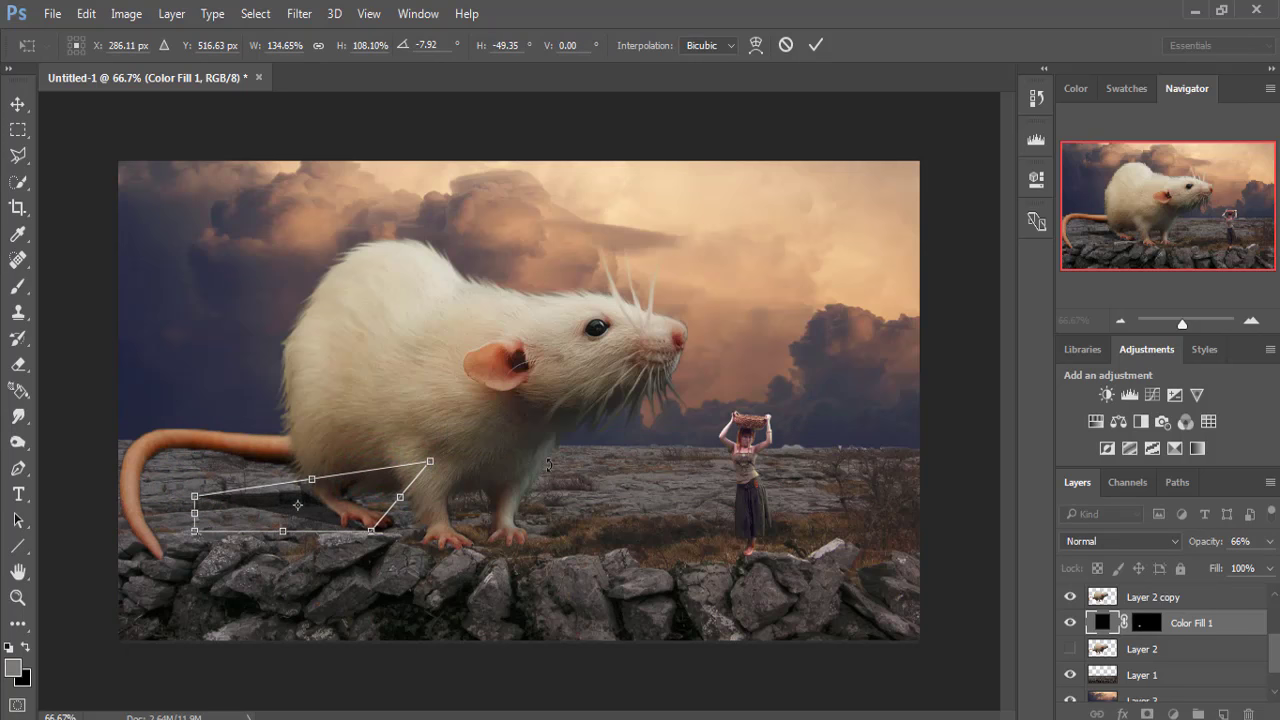
pyautogui.click(816, 45)
# - Convert Color Fill 1 to a smart object and soften it with a 6-pixel Box Blur
pyautogui.click(299, 13)
pyautogui.moveTo(308, 234)
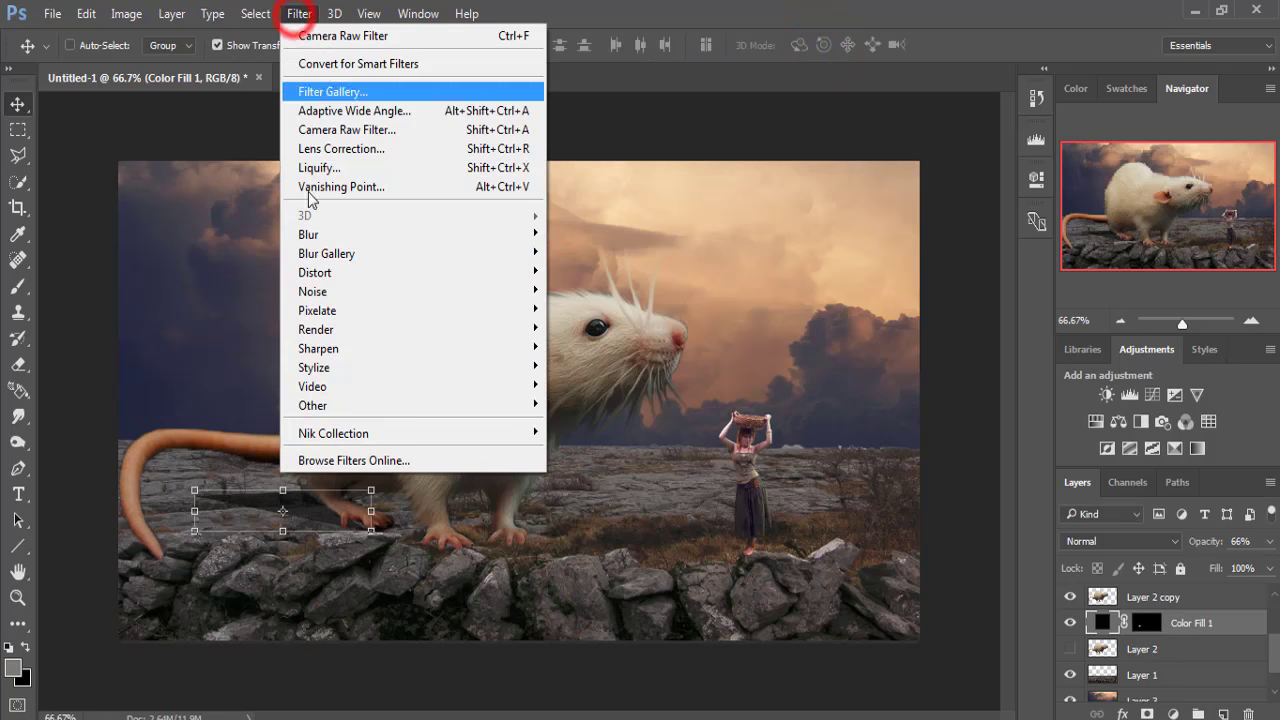
pyautogui.click(590, 273)
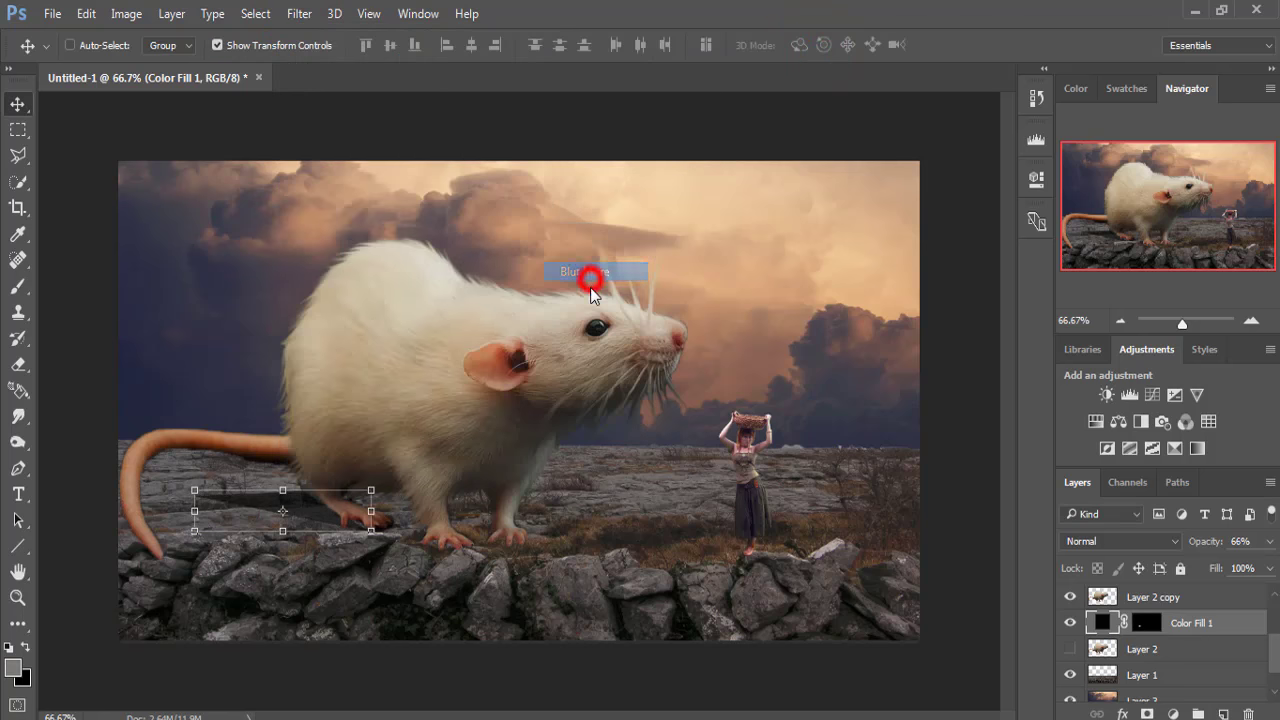
pyautogui.click(995, 289)
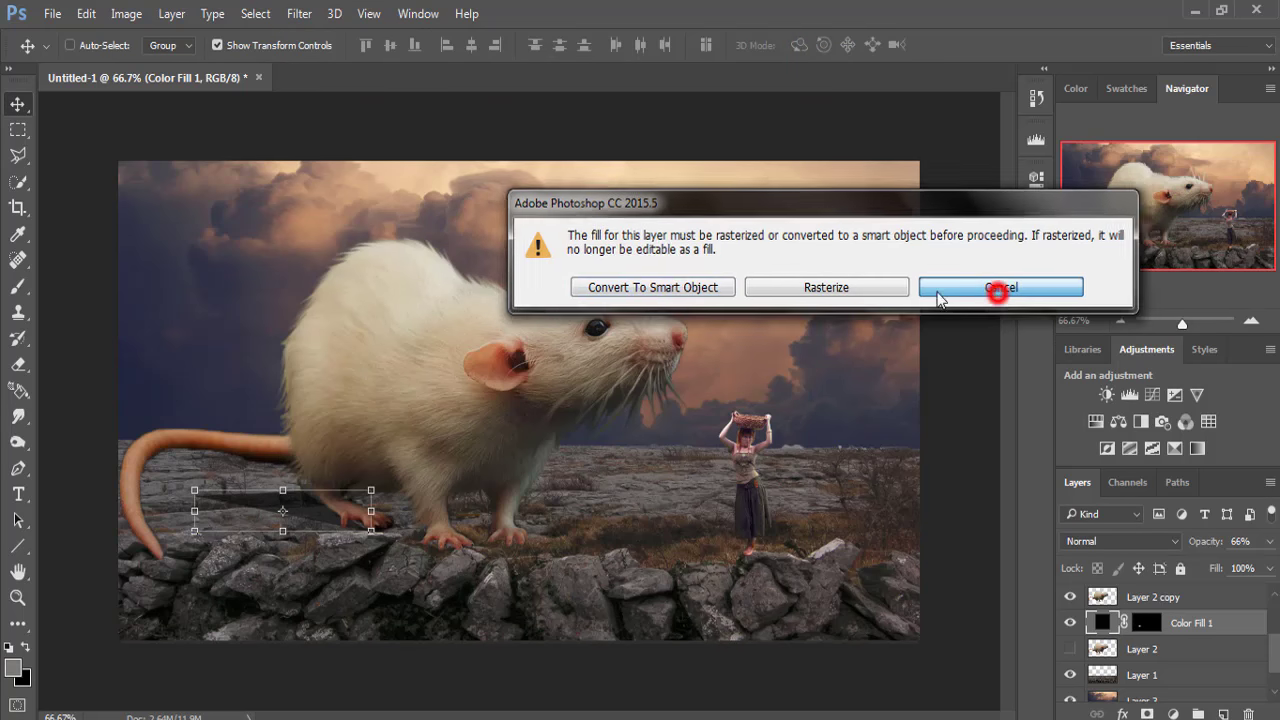
pyautogui.click(299, 13)
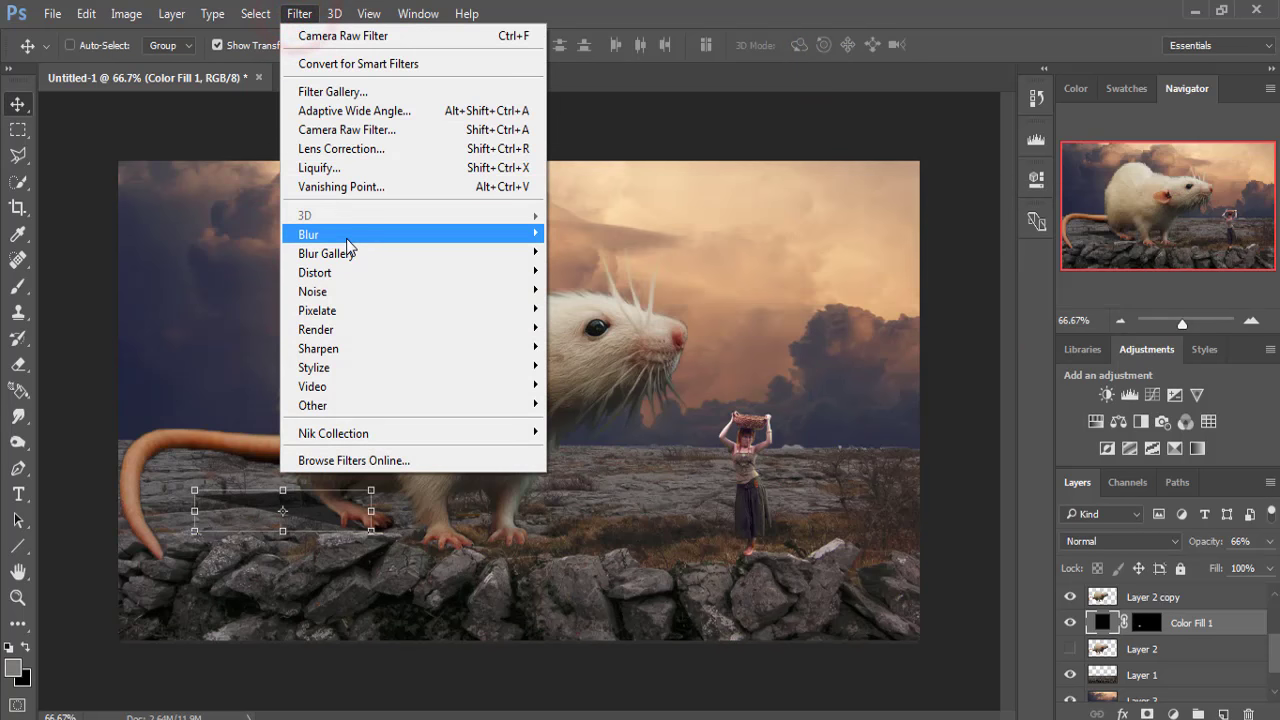
pyautogui.moveTo(308, 234)
pyautogui.click(601, 290)
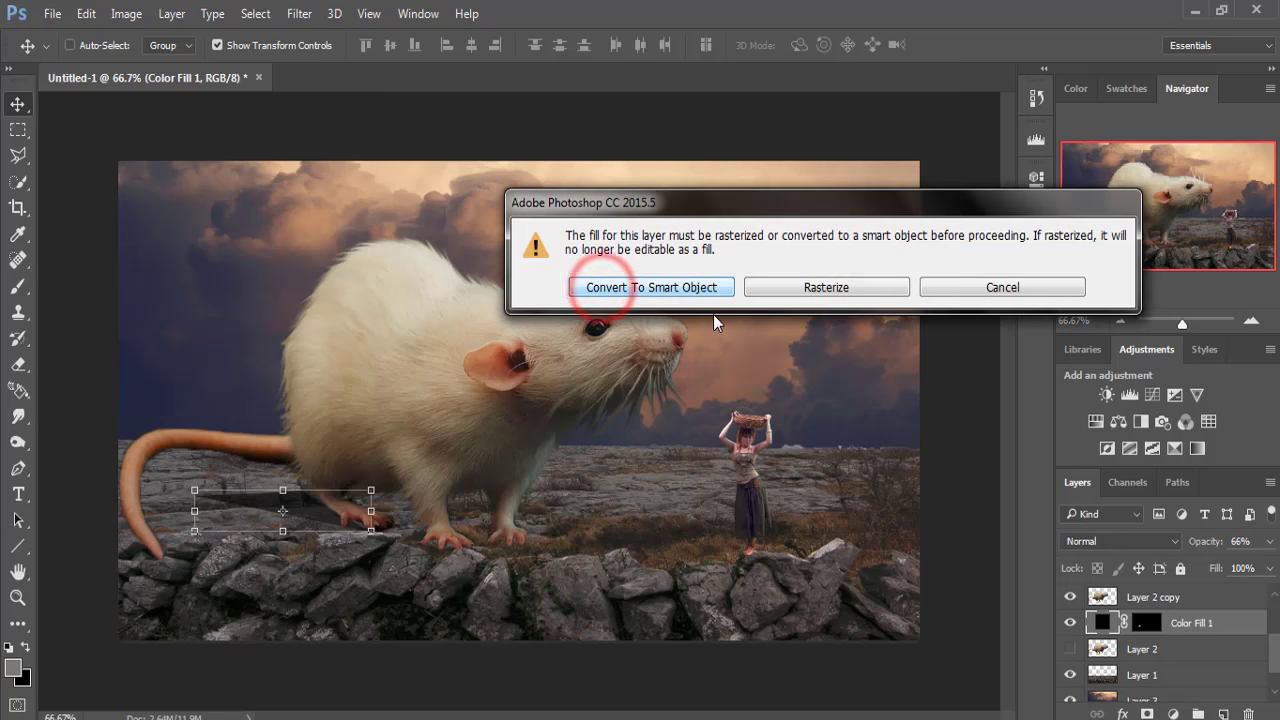
pyautogui.click(700, 287)
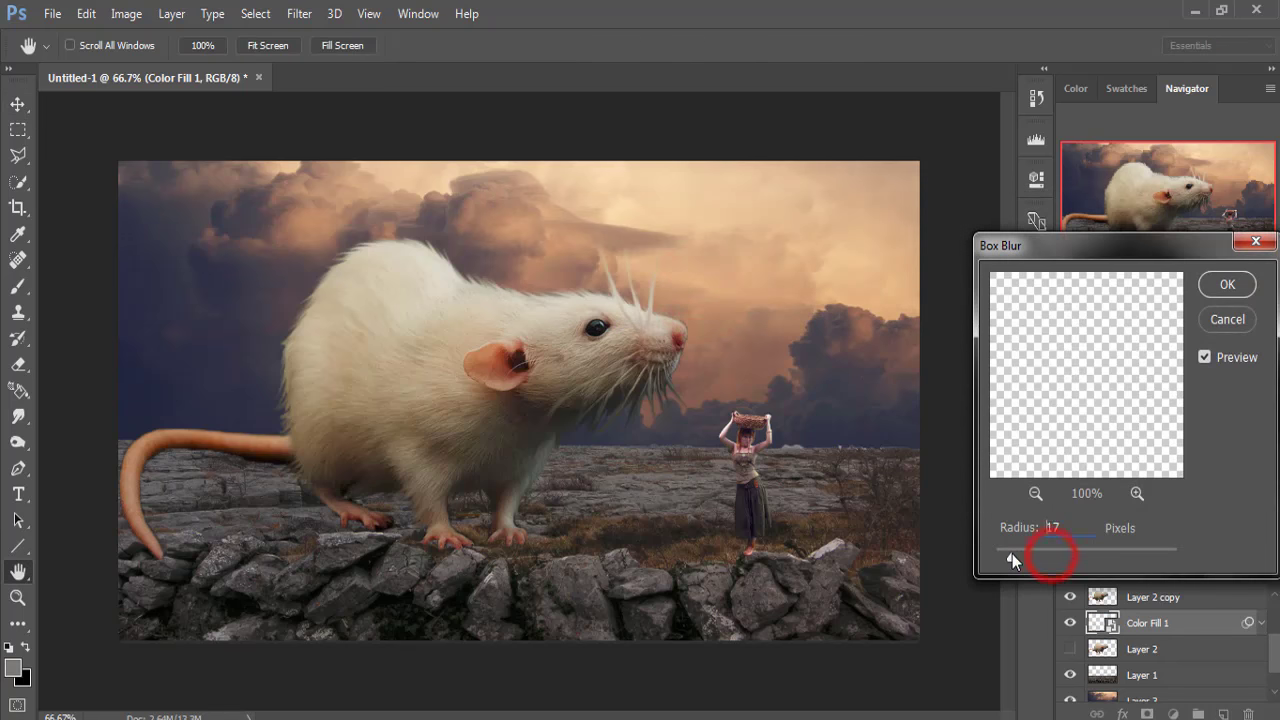
pyautogui.moveTo(1012, 554); pyautogui.dragTo(1000, 552)
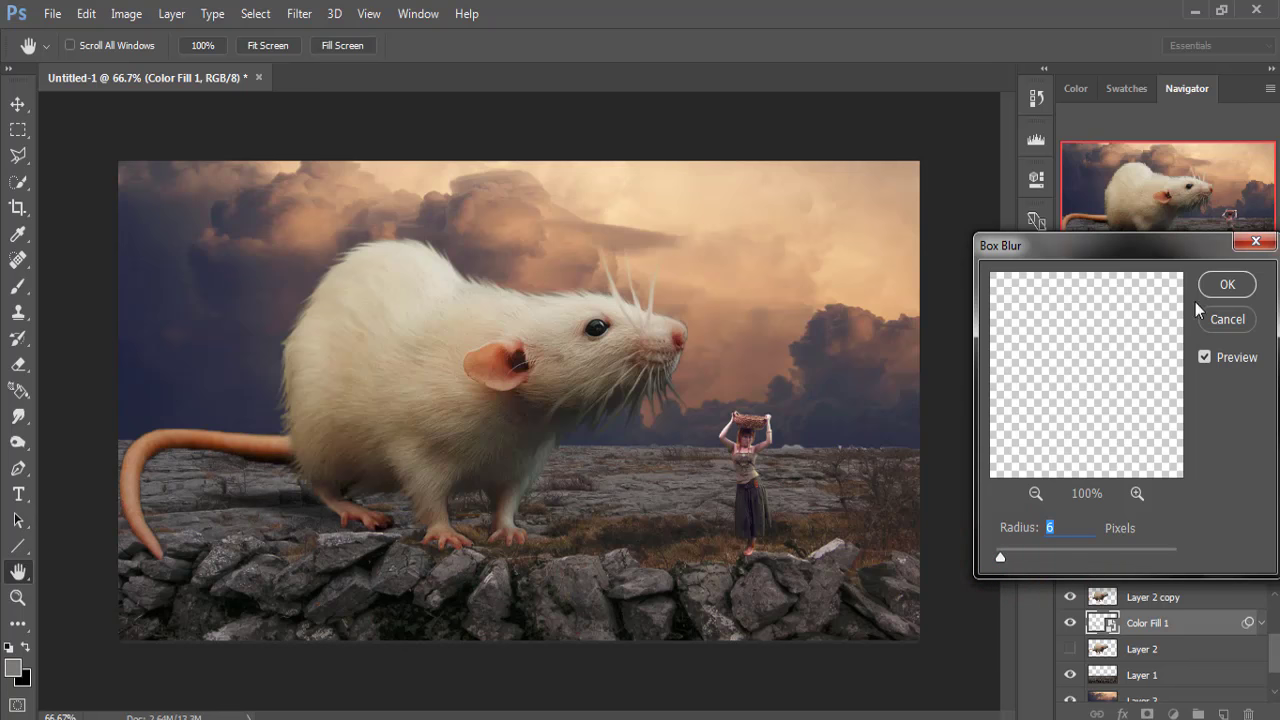
pyautogui.click(1222, 288)
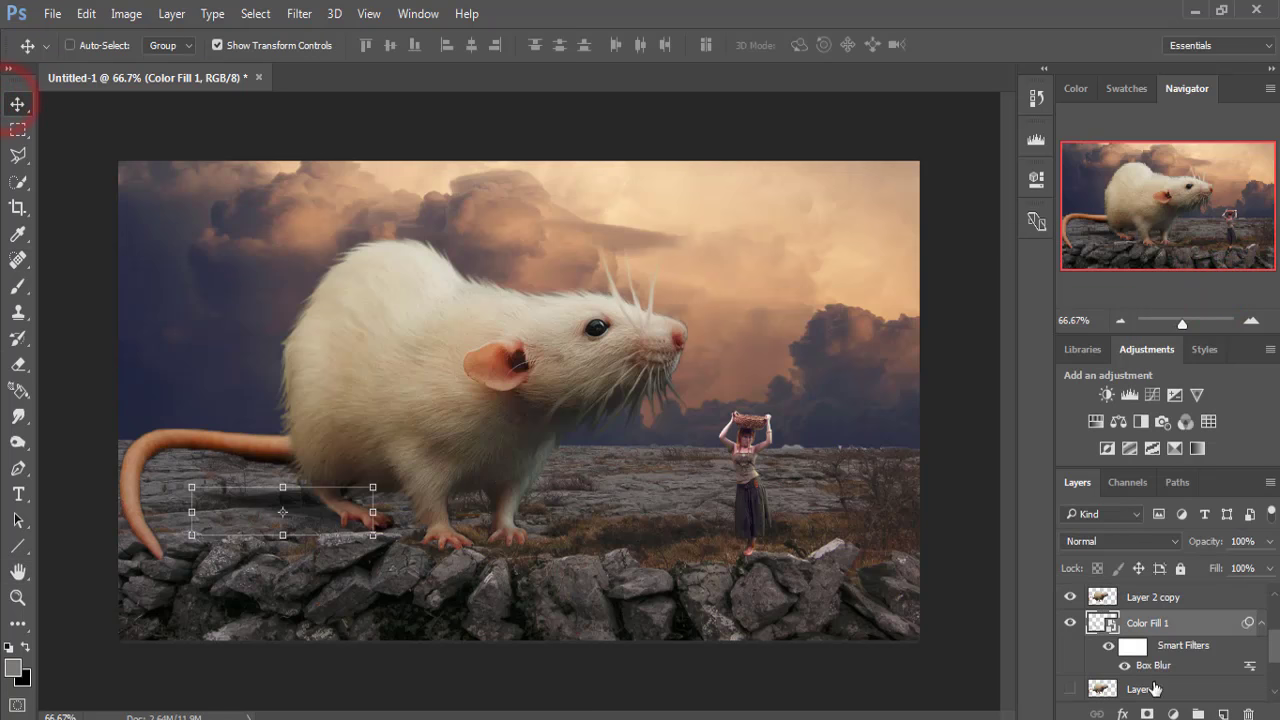
pyautogui.click(1225, 712)
# - Draw a polygonal selection of the ground under the rat's front feet
pyautogui.click(18, 155)
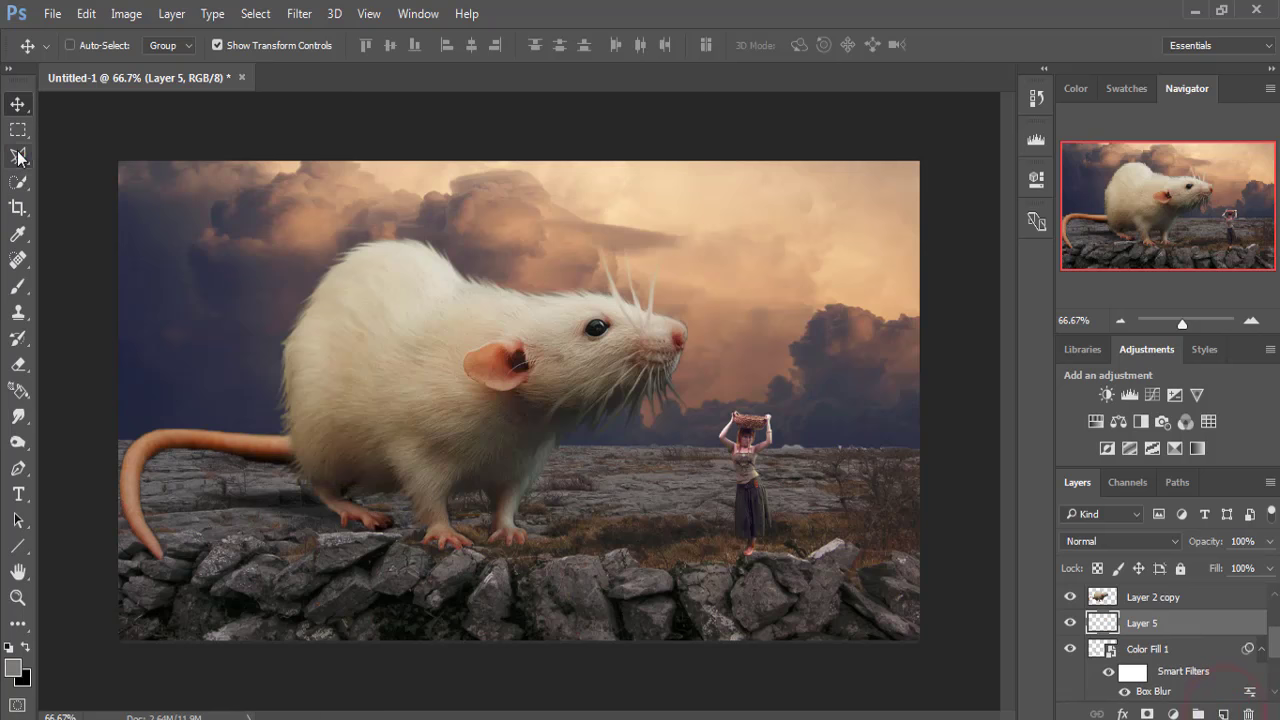
pyautogui.click(492, 526)
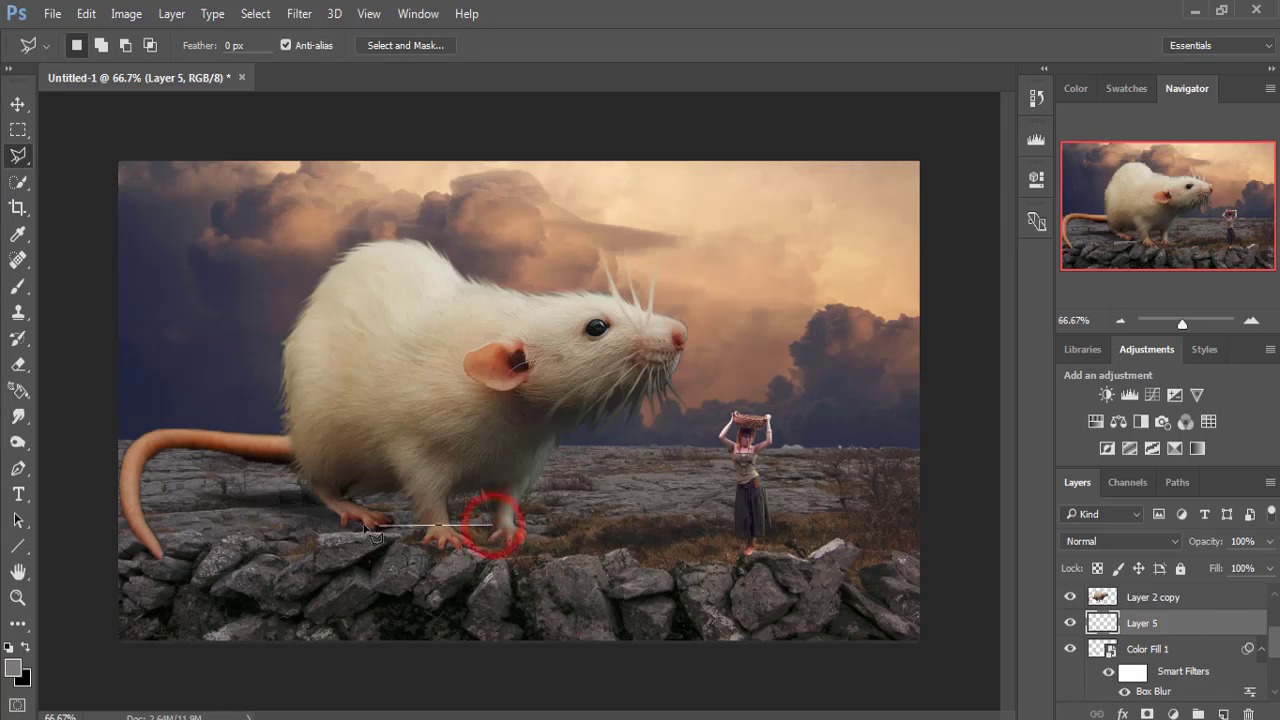
pyautogui.click(308, 524)
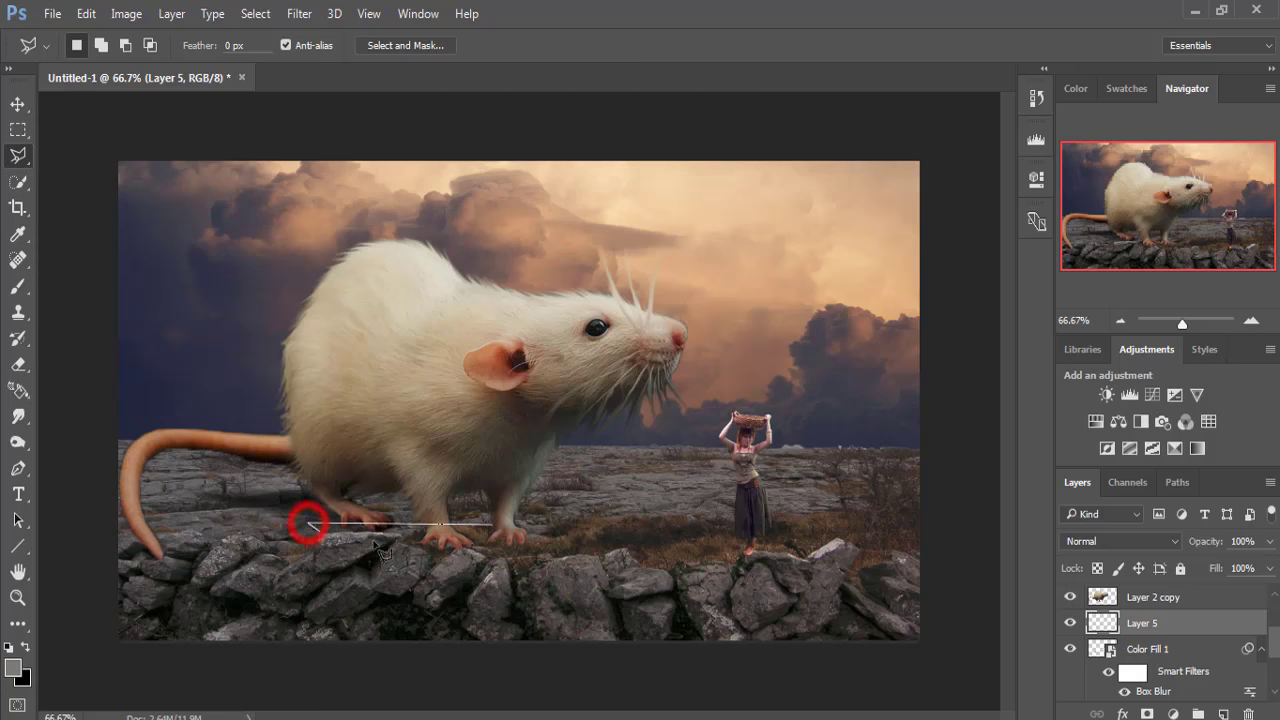
pyautogui.click(457, 549)
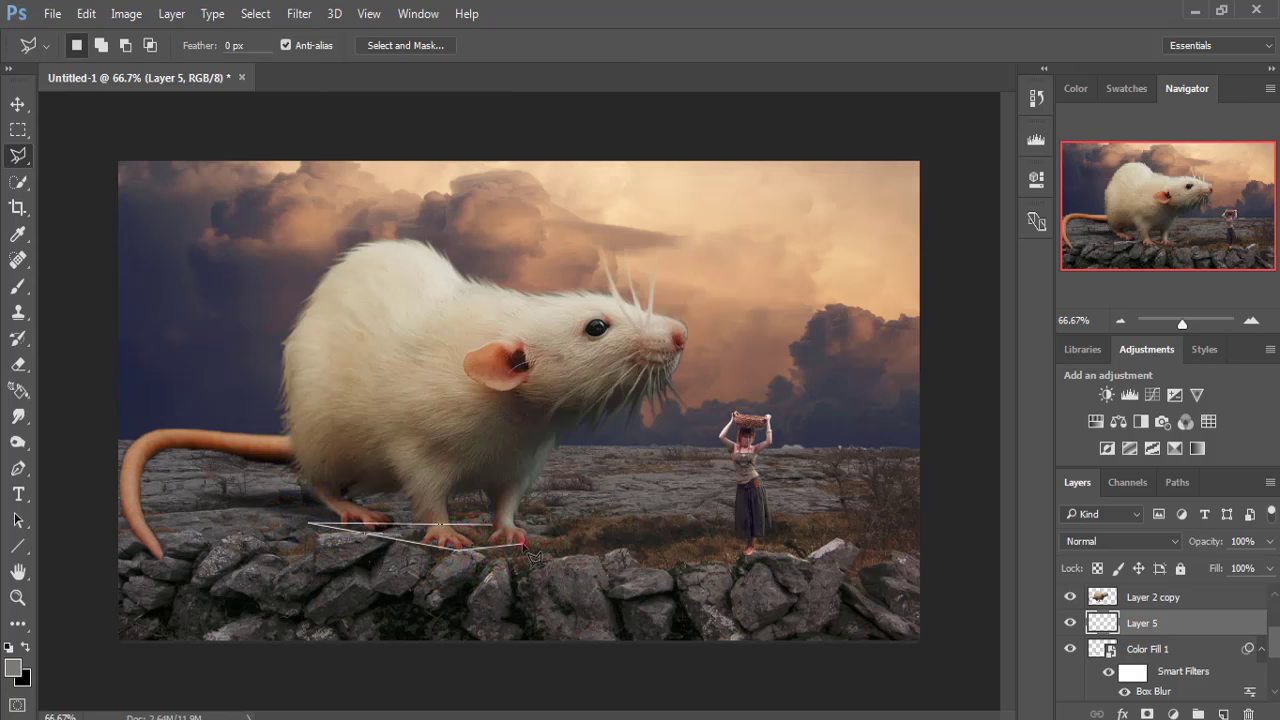
pyautogui.click(521, 546)
pyautogui.doubleClick(505, 528)
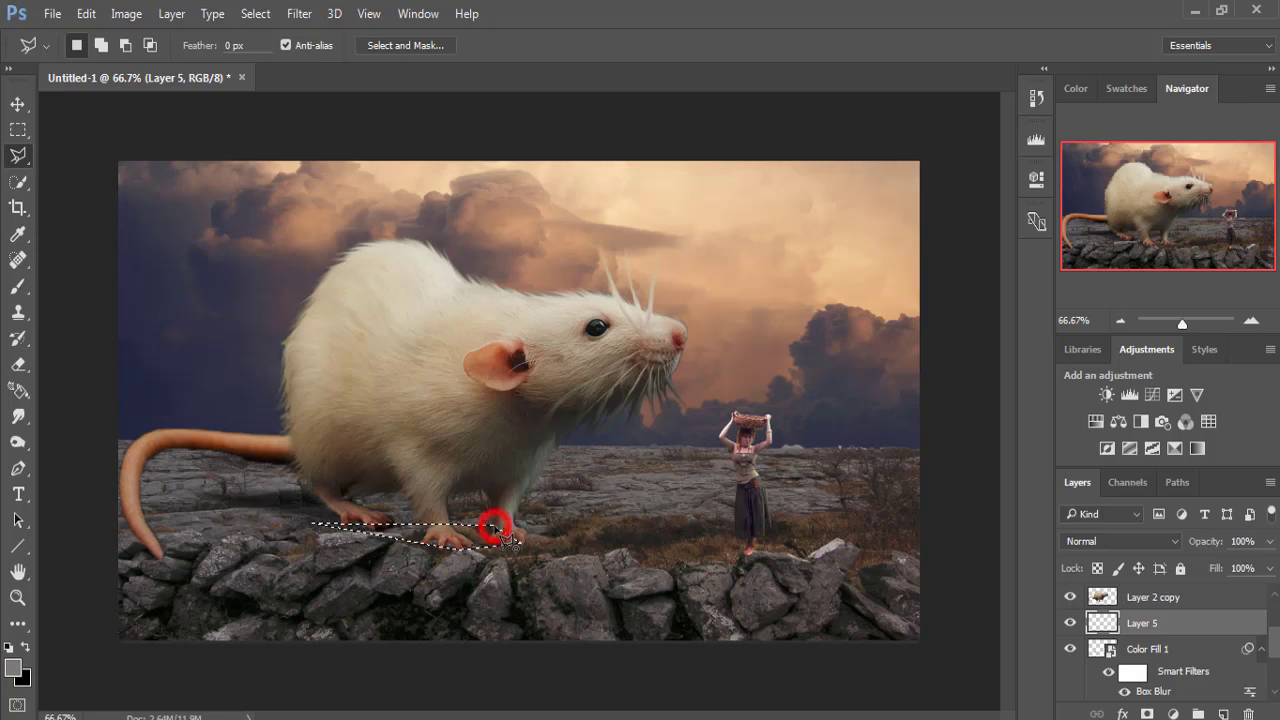
pyautogui.click(17, 103)
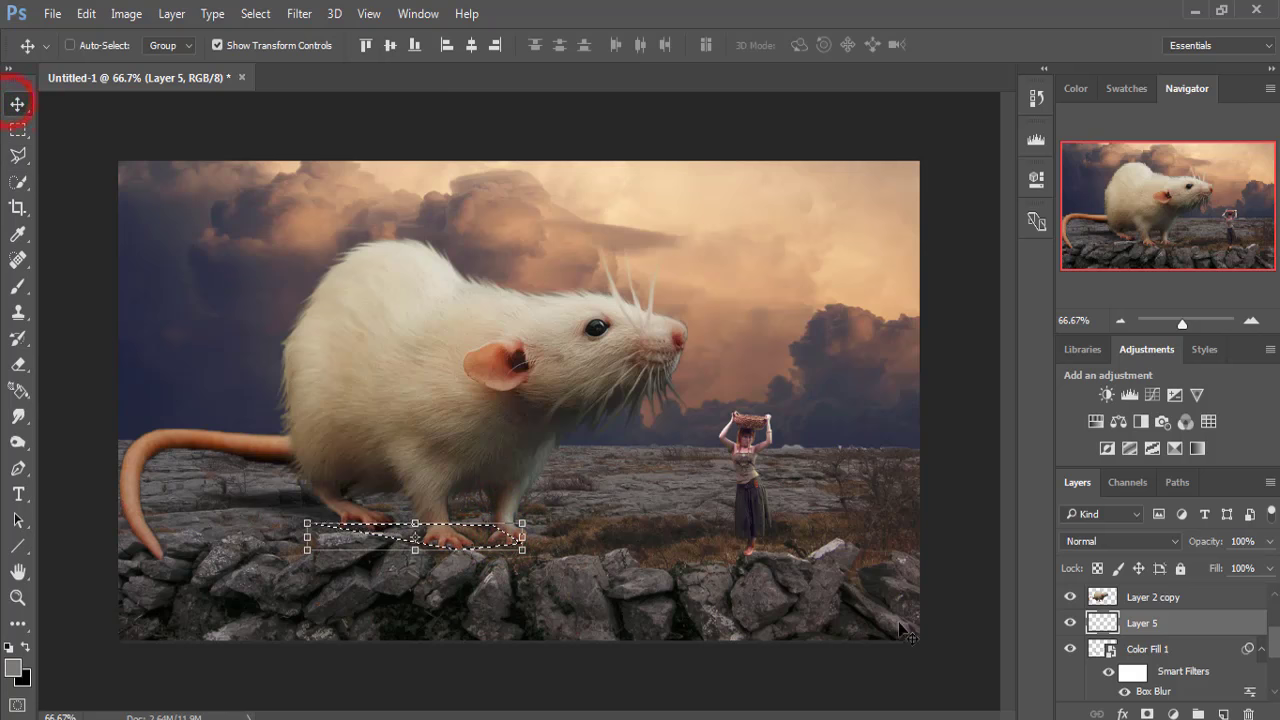
# - Fill the selection with a near-black Color Fill 2 at 73% opacity
pyautogui.click(1173, 713)
pyautogui.click(1091, 282)
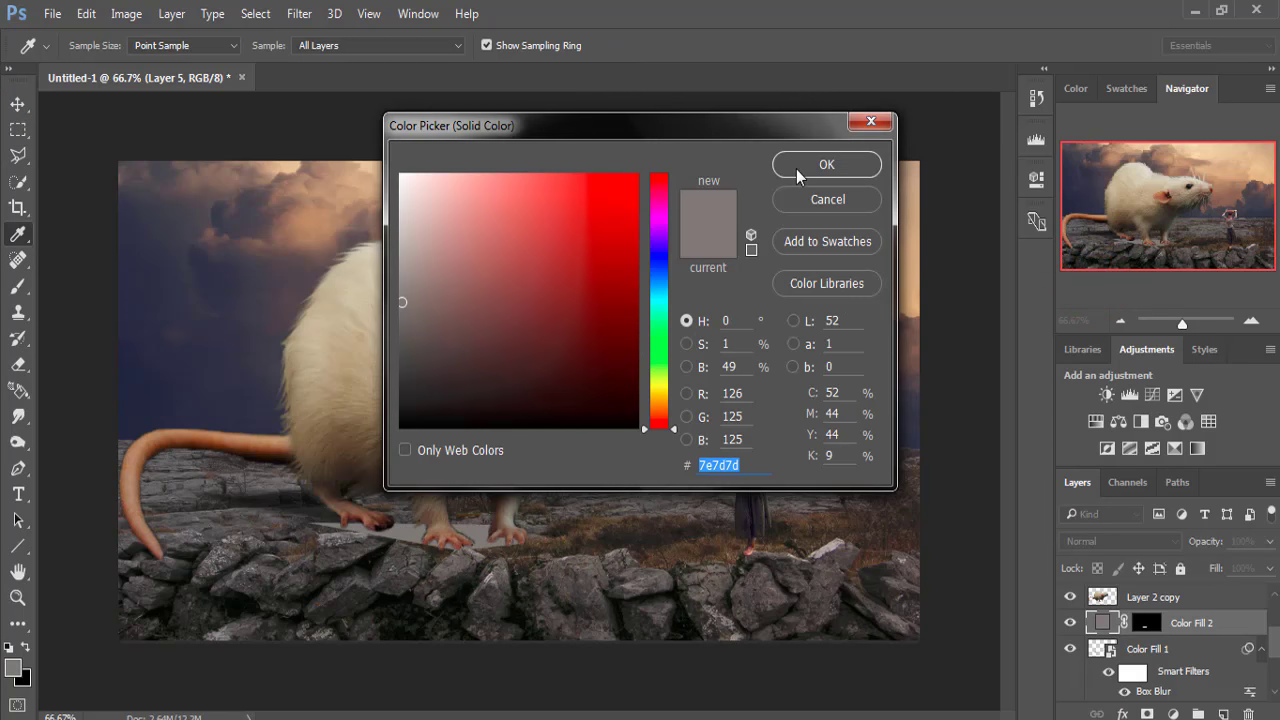
pyautogui.click(797, 168)
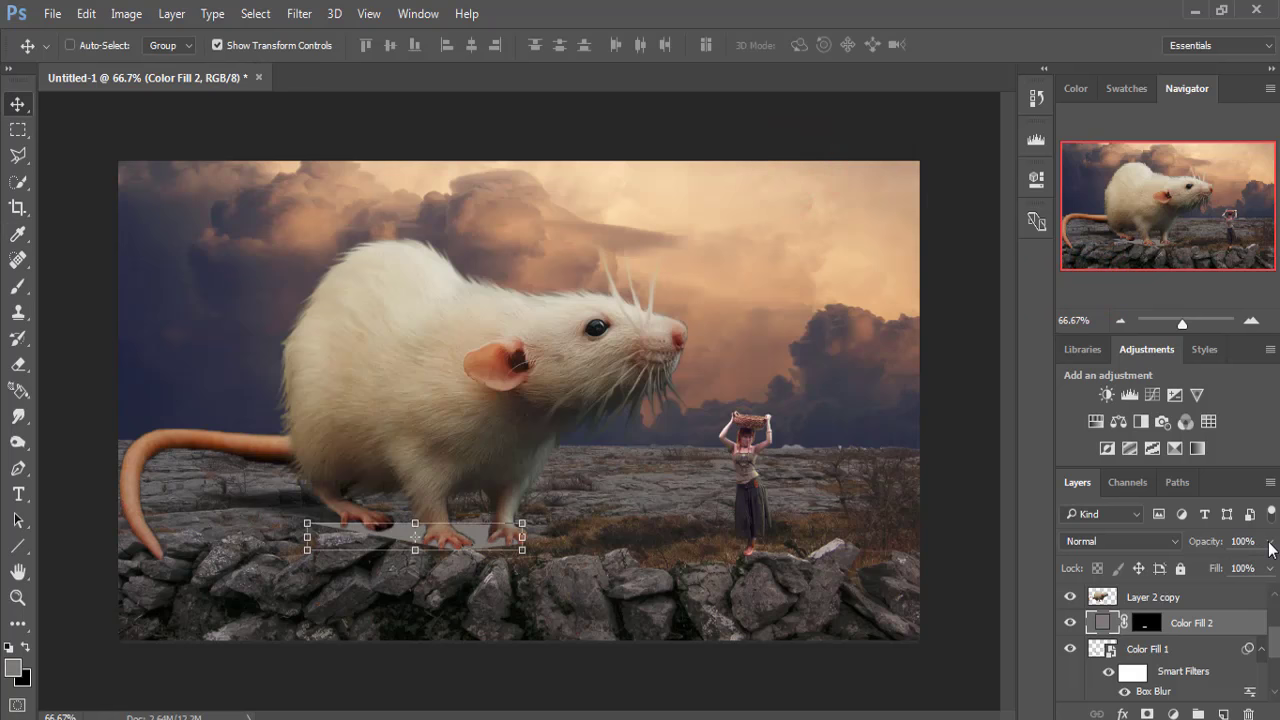
pyautogui.click(1269, 541)
pyautogui.moveTo(1256, 569); pyautogui.dragTo(1249, 568)
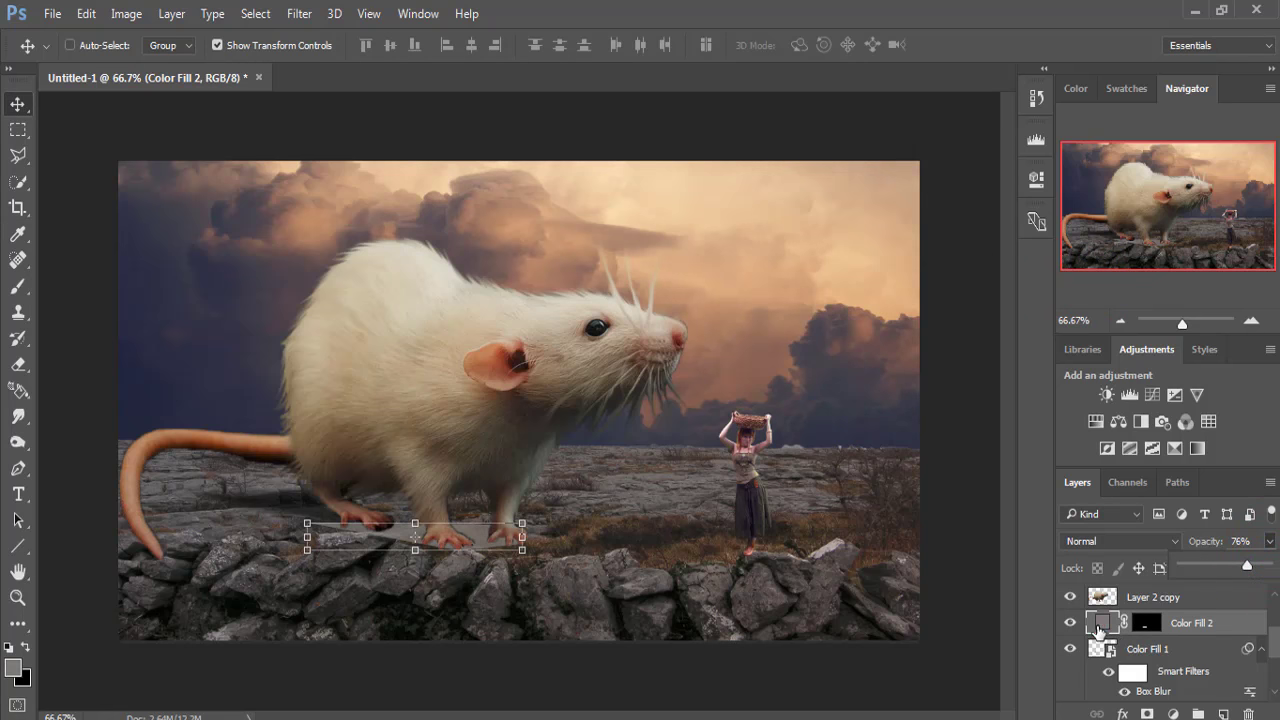
pyautogui.doubleClick(1101, 623)
pyautogui.click(400, 427)
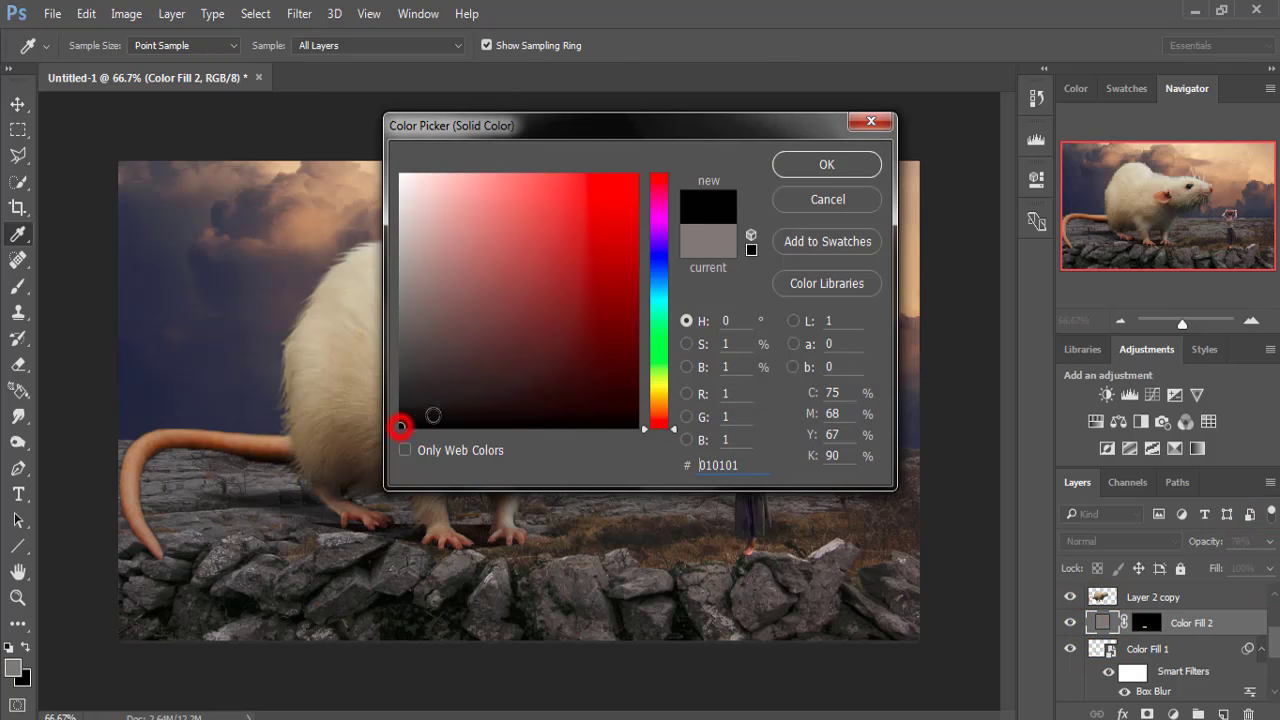
pyautogui.click(789, 163)
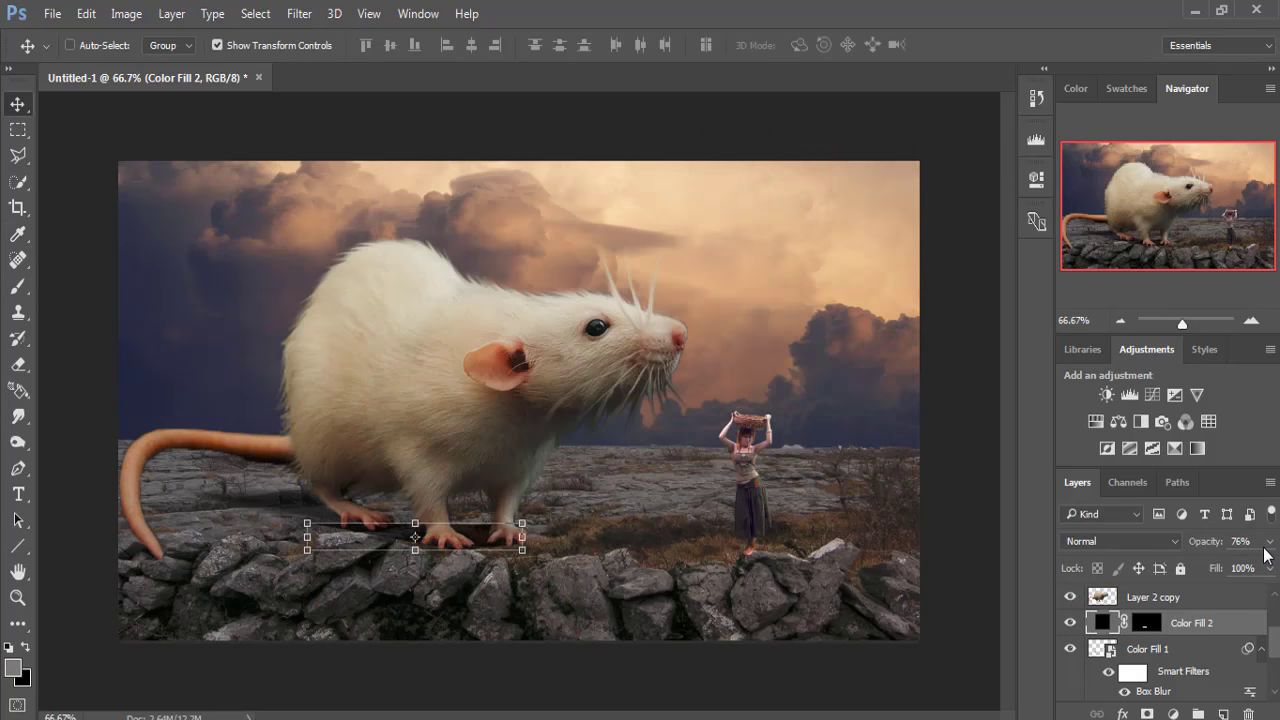
pyautogui.click(1268, 543)
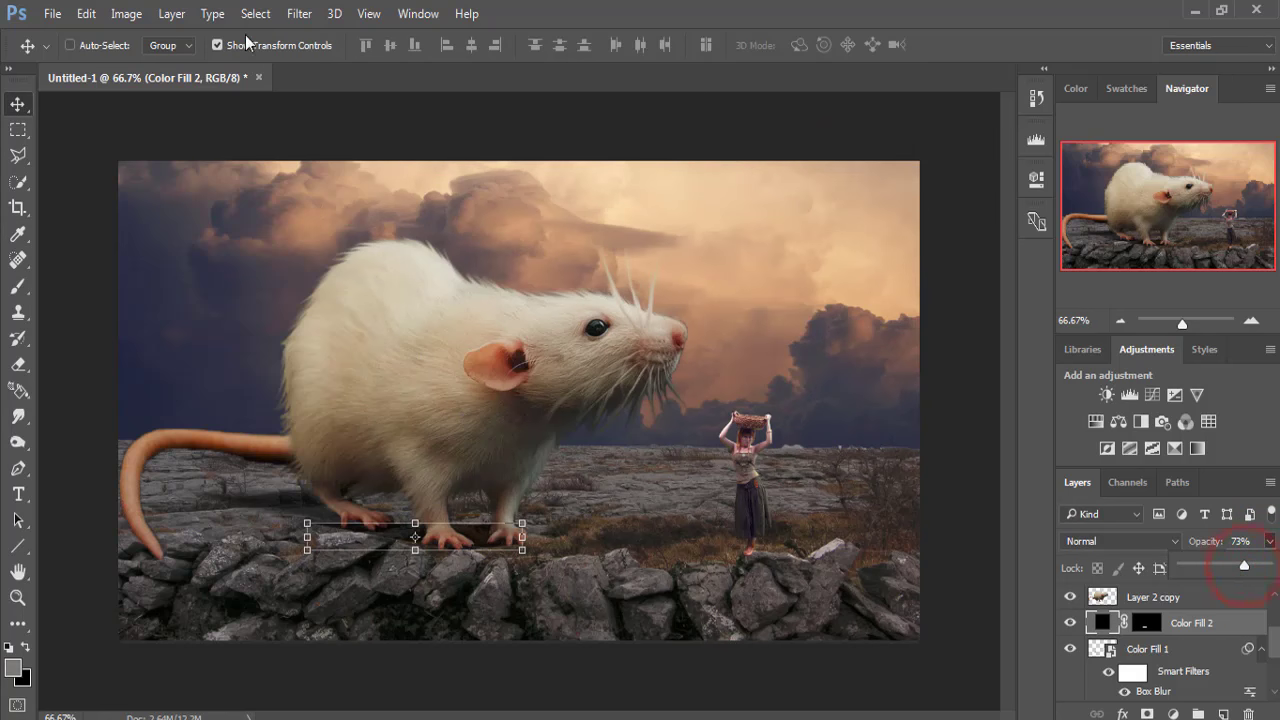
# - Convert Color Fill 2 to a smart object and apply a 6-pixel Box Blur
pyautogui.click(298, 14)
pyautogui.moveTo(380, 234)
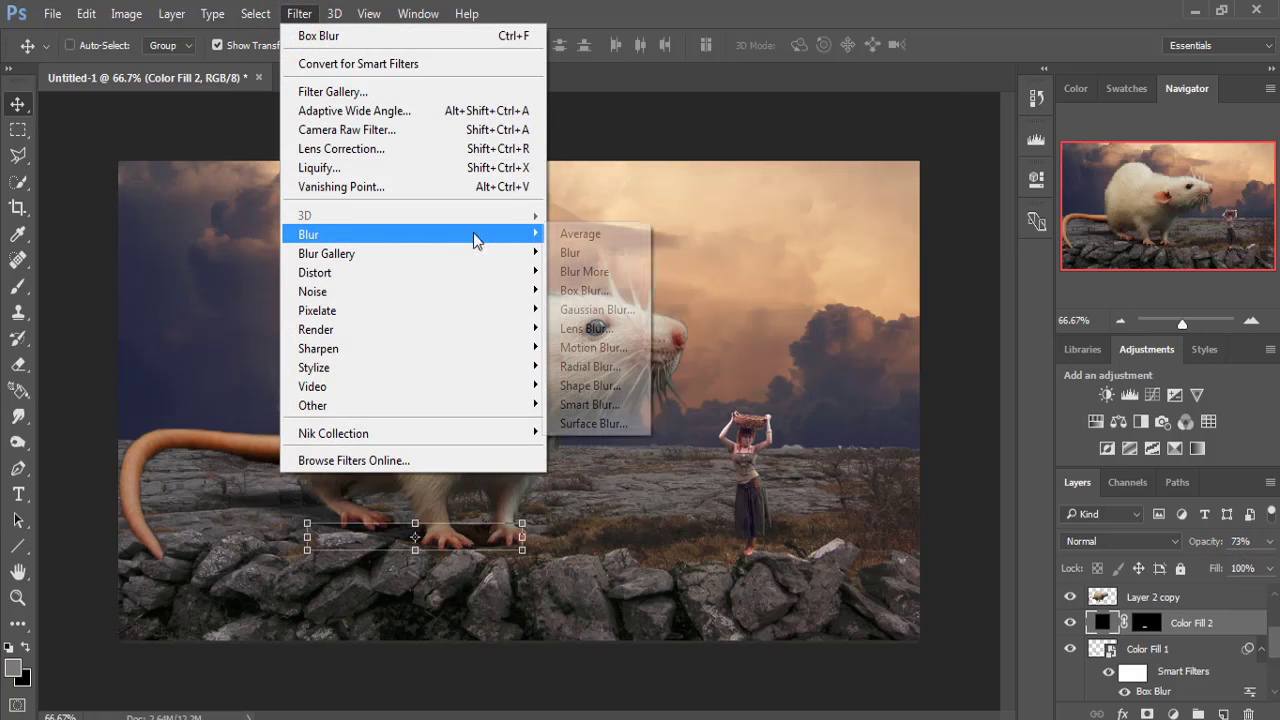
pyautogui.click(615, 280)
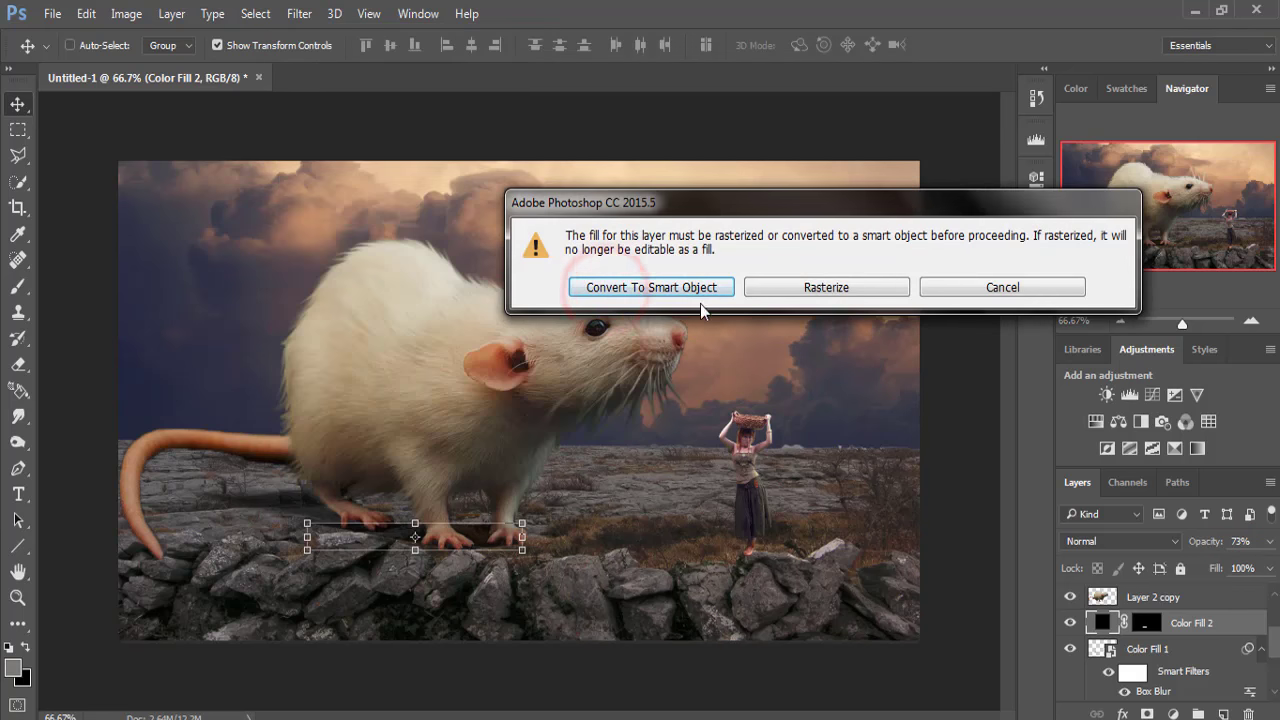
pyautogui.click(688, 290)
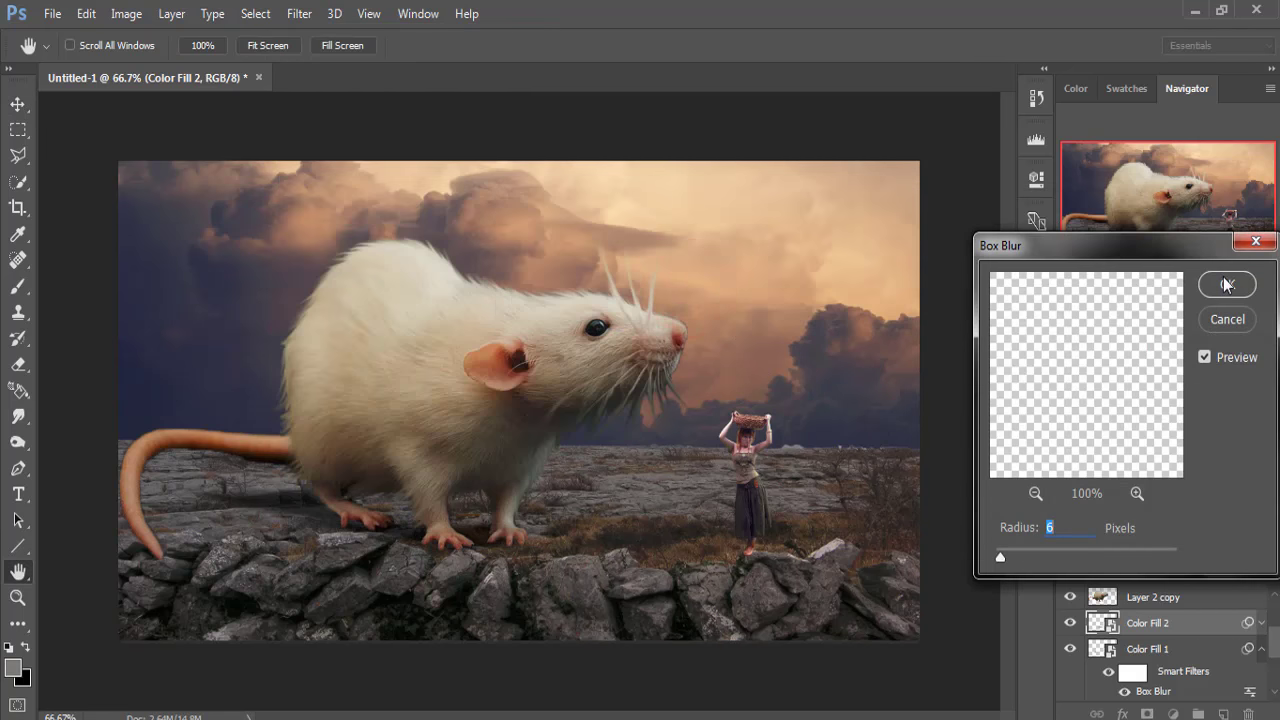
pyautogui.click(1226, 285)
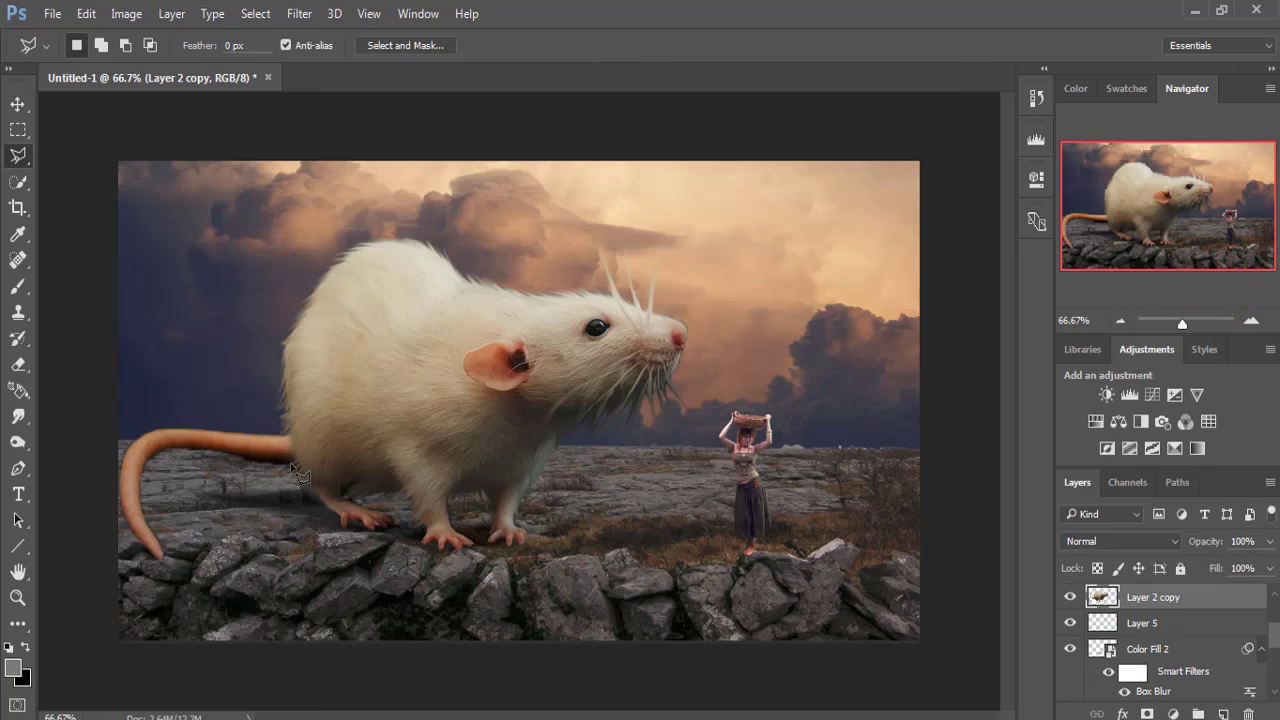
# - Trace a polygonal selection of the rocks beneath the rat's tail
pyautogui.click(192, 447)
pyautogui.click(156, 450)
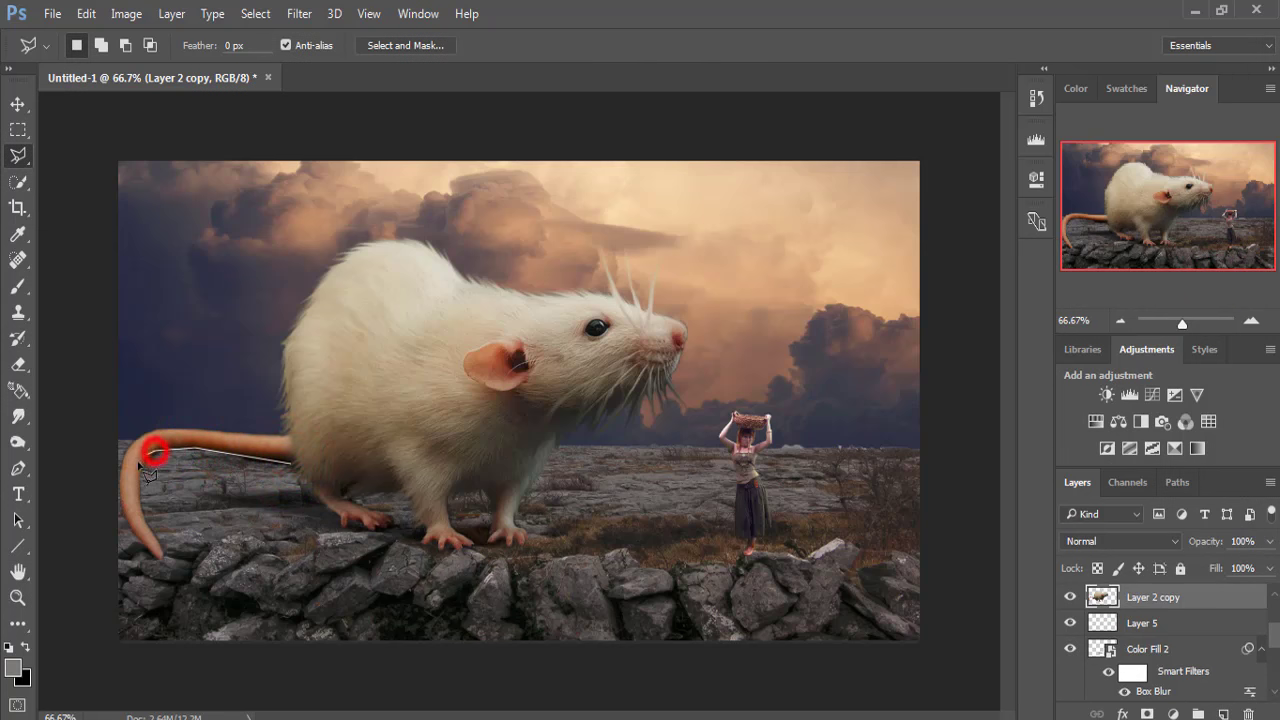
pyautogui.click(131, 477)
pyautogui.click(146, 534)
pyautogui.click(164, 555)
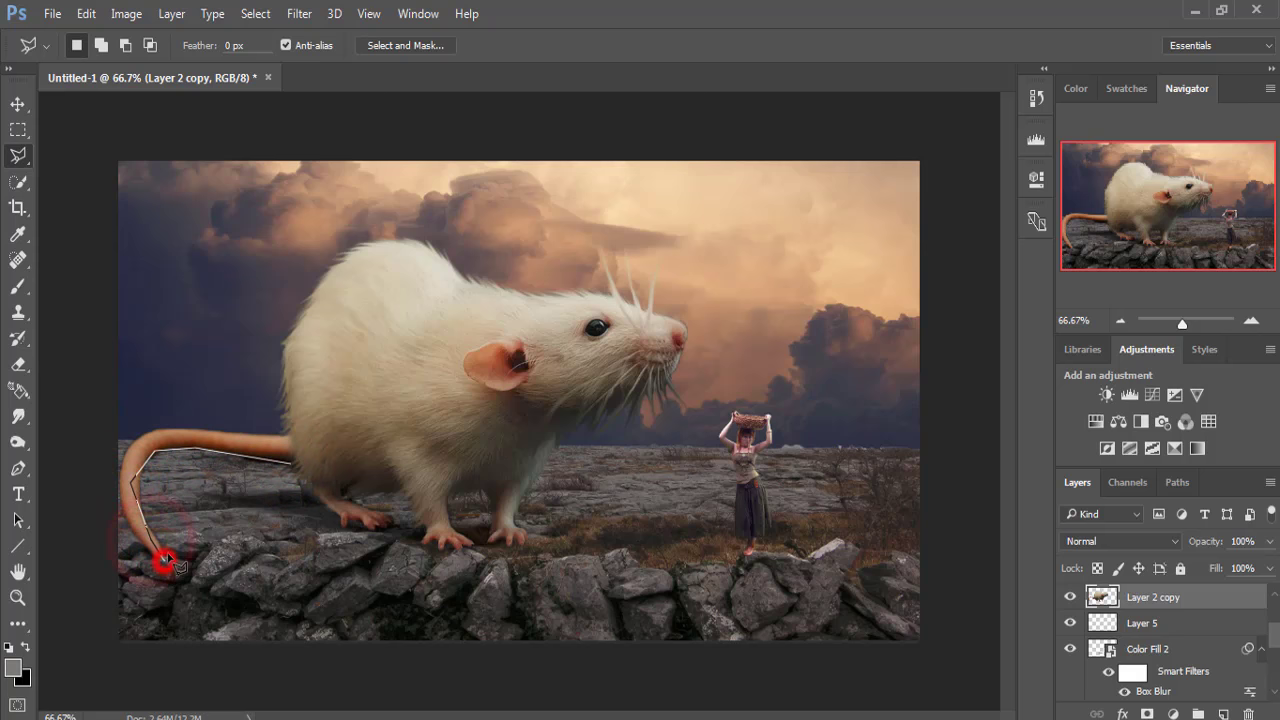
pyautogui.click(145, 502)
pyautogui.click(157, 454)
pyautogui.click(205, 455)
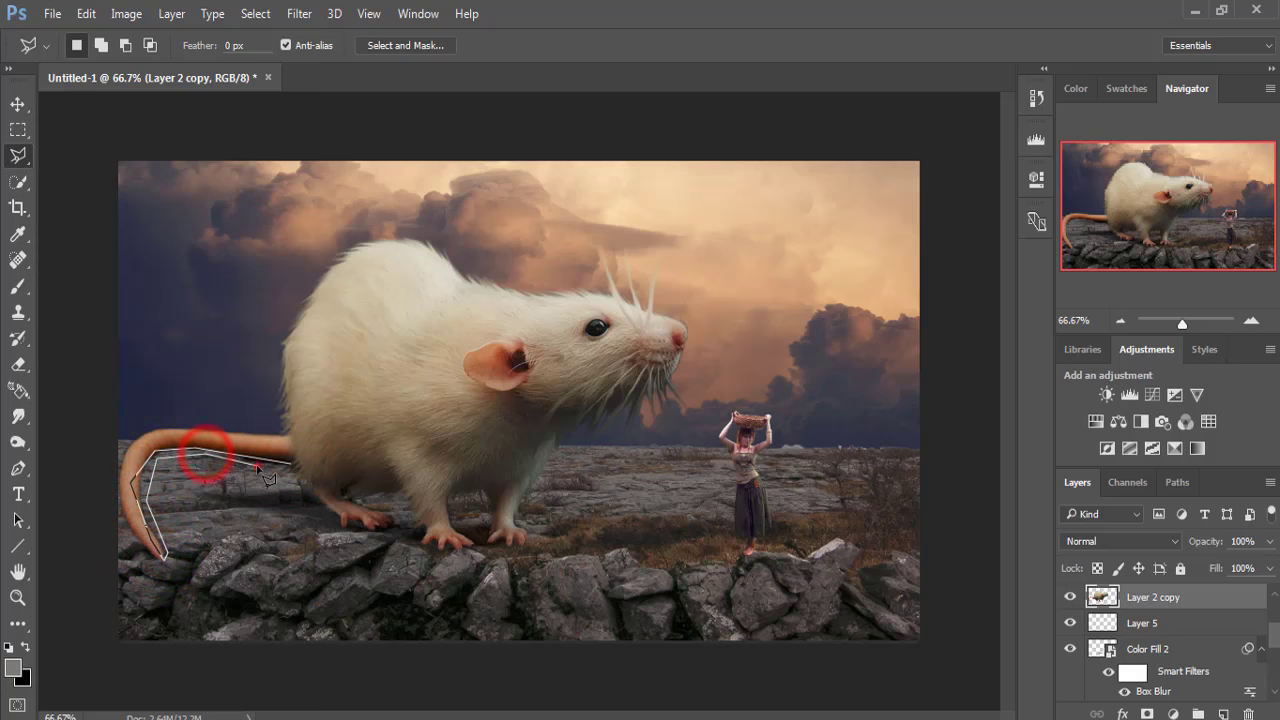
pyautogui.click(257, 465)
pyautogui.click(293, 468)
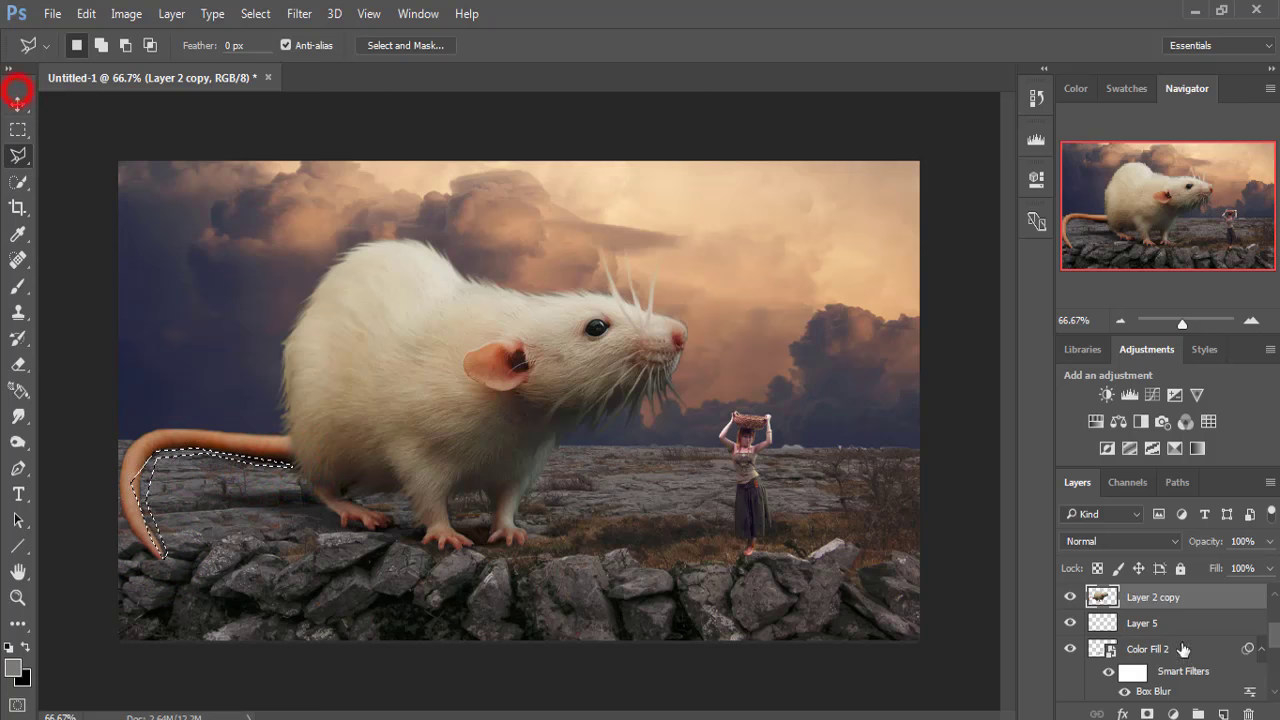
# - Fill the selection with a black Color Fill 3 at about 62% opacity
pyautogui.click(1174, 713)
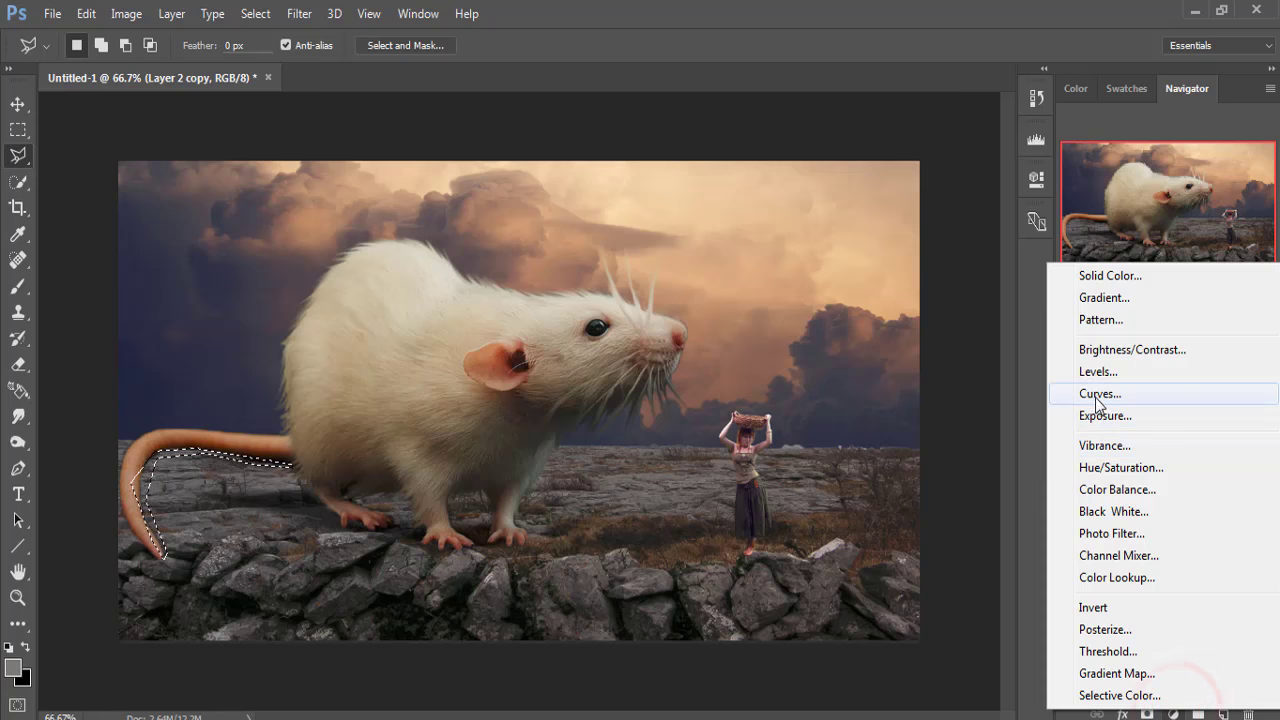
pyautogui.click(1105, 279)
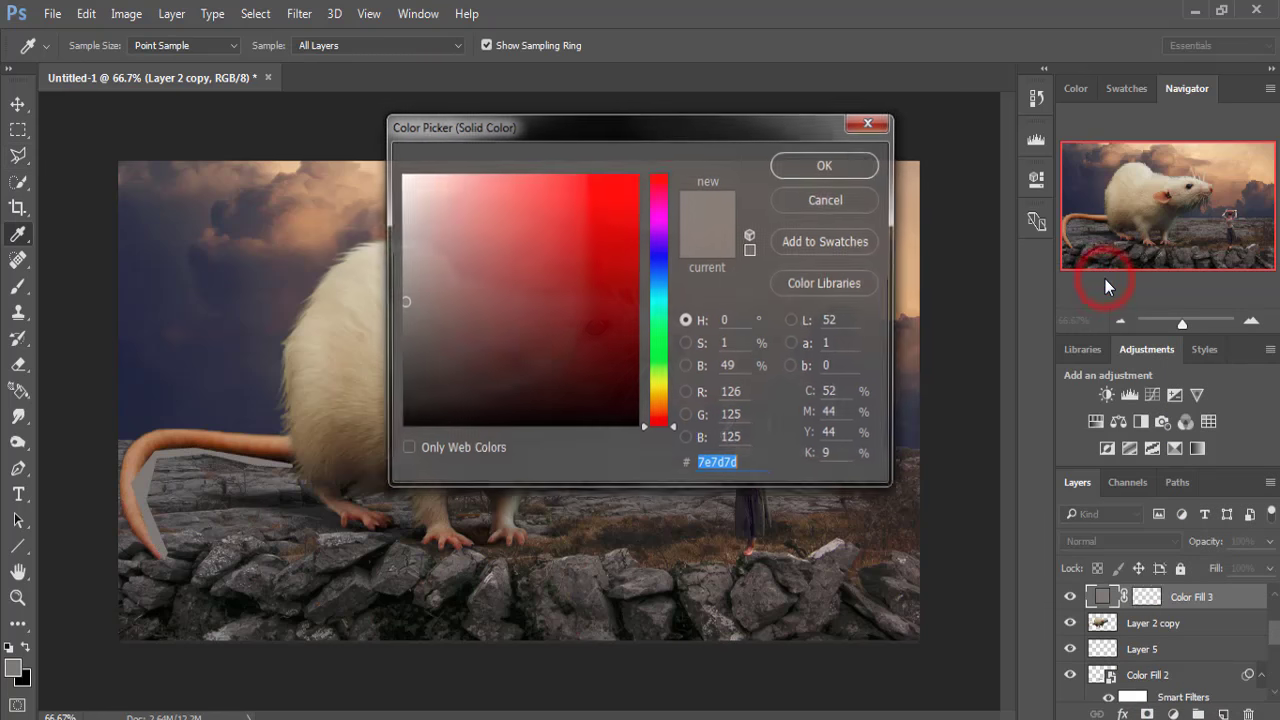
pyautogui.click(405, 427)
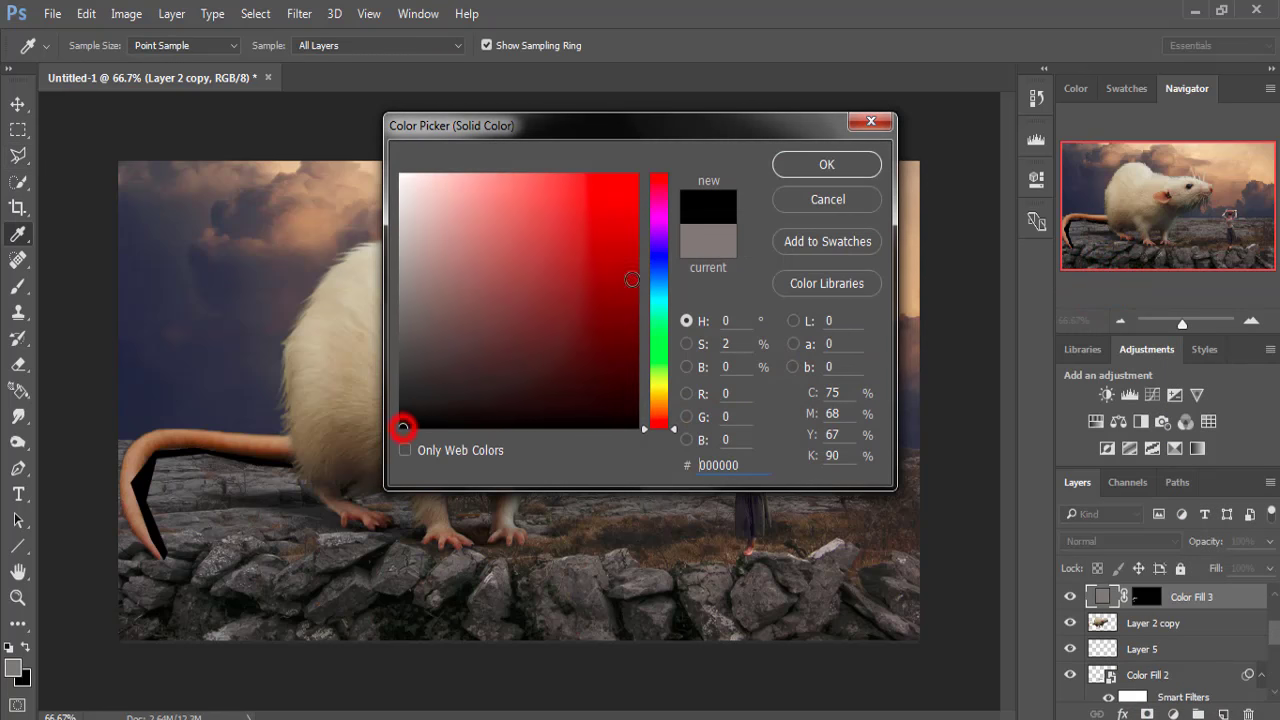
pyautogui.click(781, 162)
pyautogui.click(1268, 541)
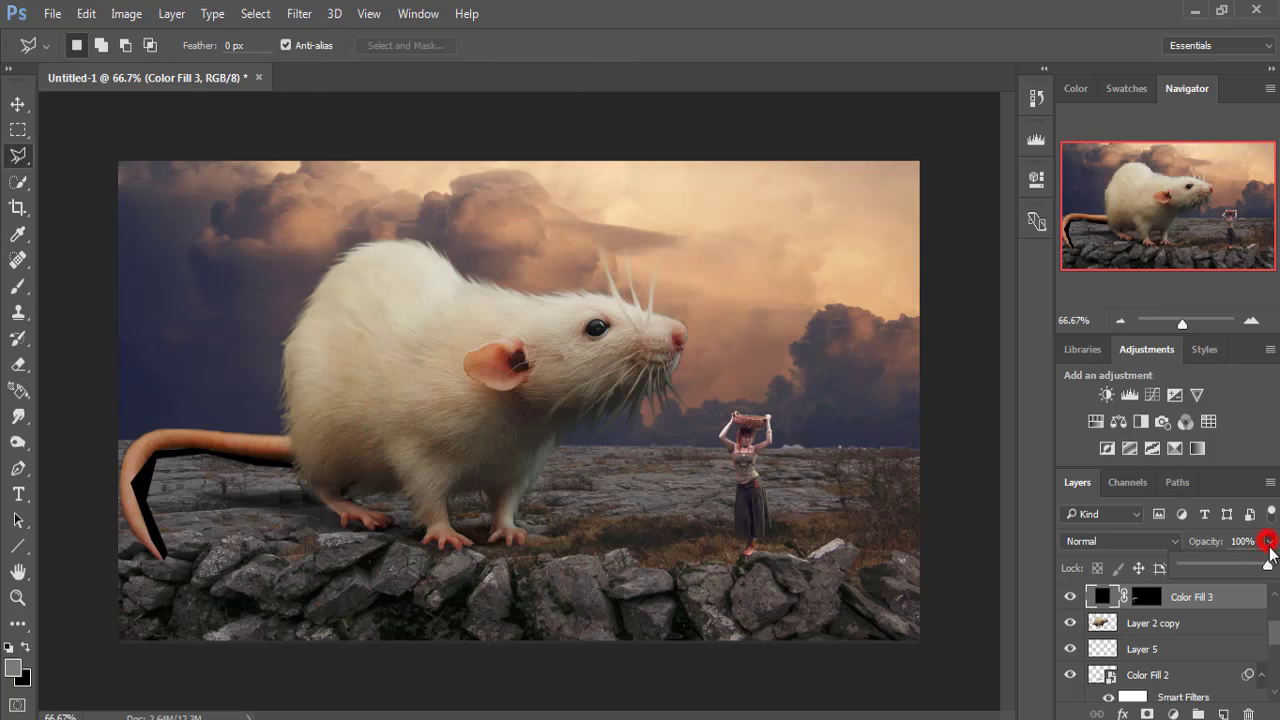
pyautogui.moveTo(1267, 568); pyautogui.dragTo(1236, 566)
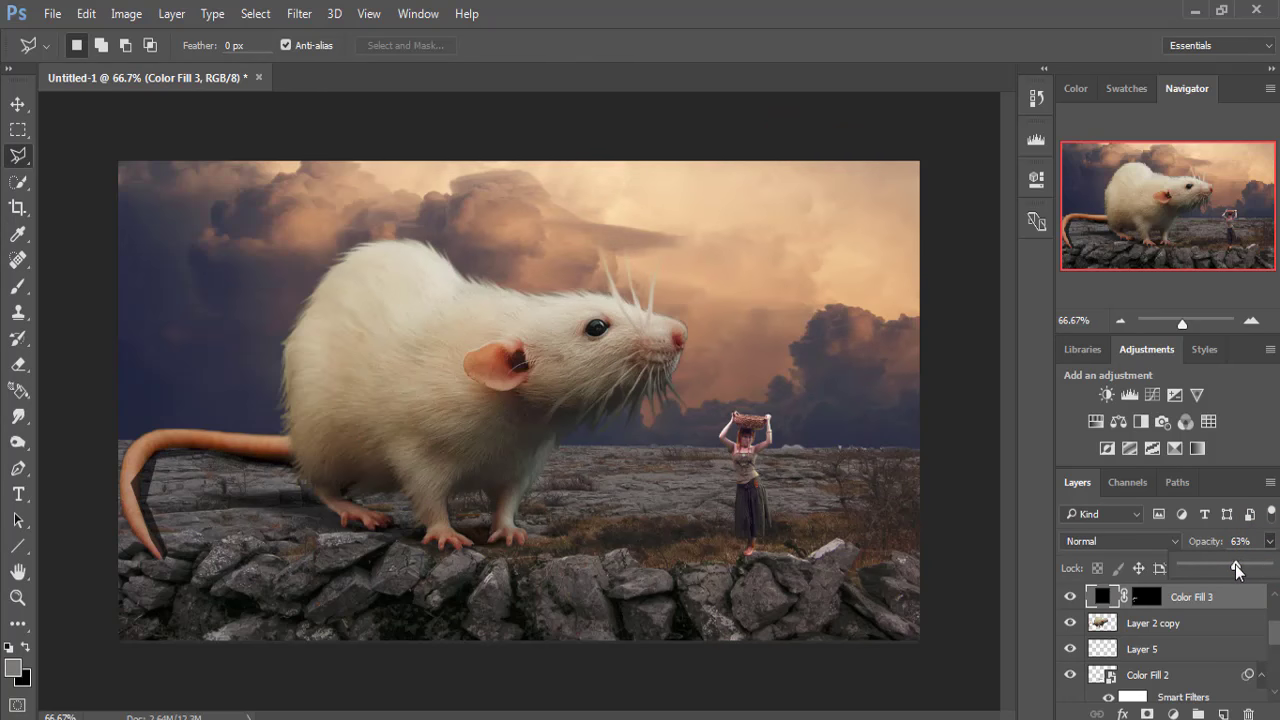
# - Soften Color Fill 3 with a 6-pixel smart Box Blur and move it below Layer 2 copy
pyautogui.click(299, 14)
pyautogui.moveTo(308, 234)
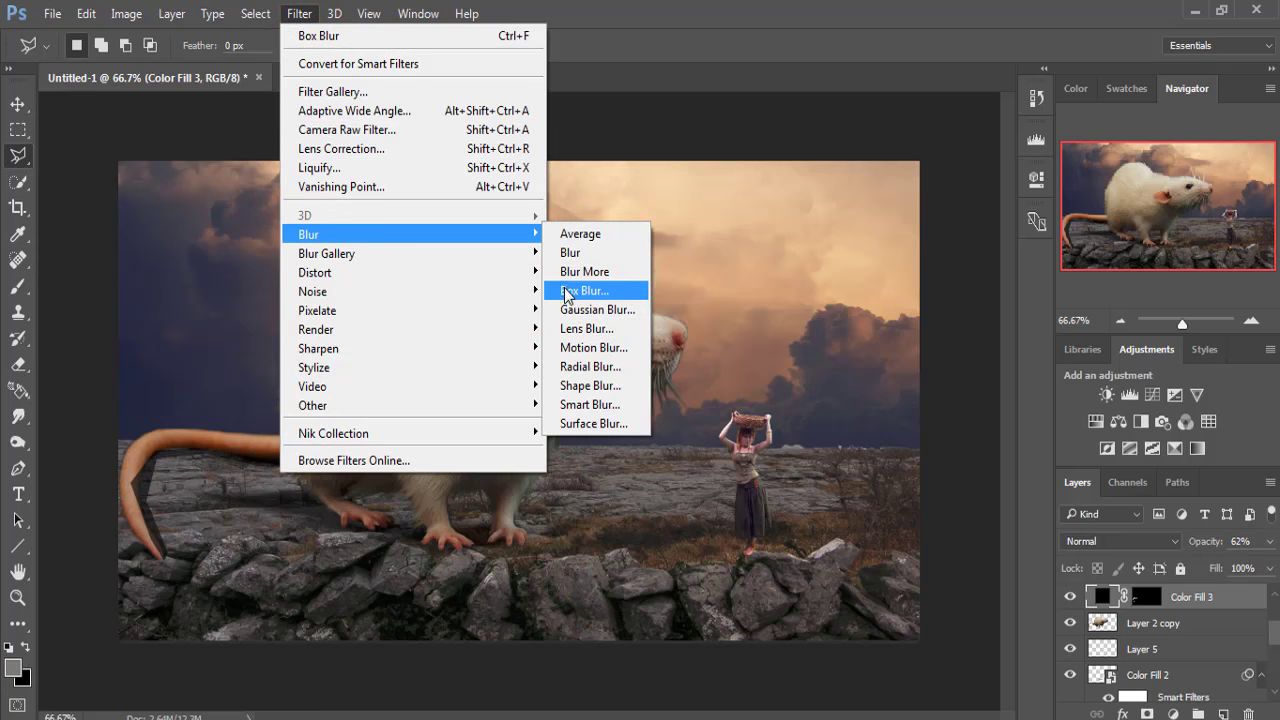
pyautogui.click(575, 290)
pyautogui.click(688, 288)
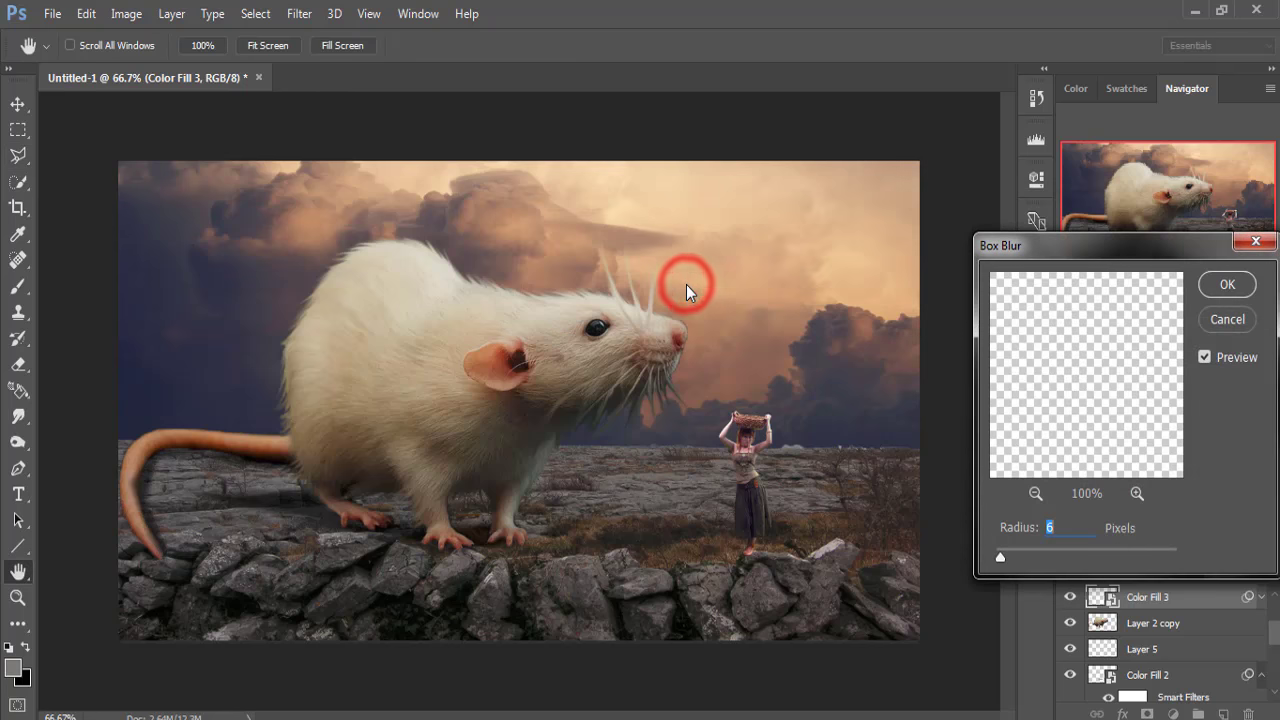
pyautogui.click(1226, 284)
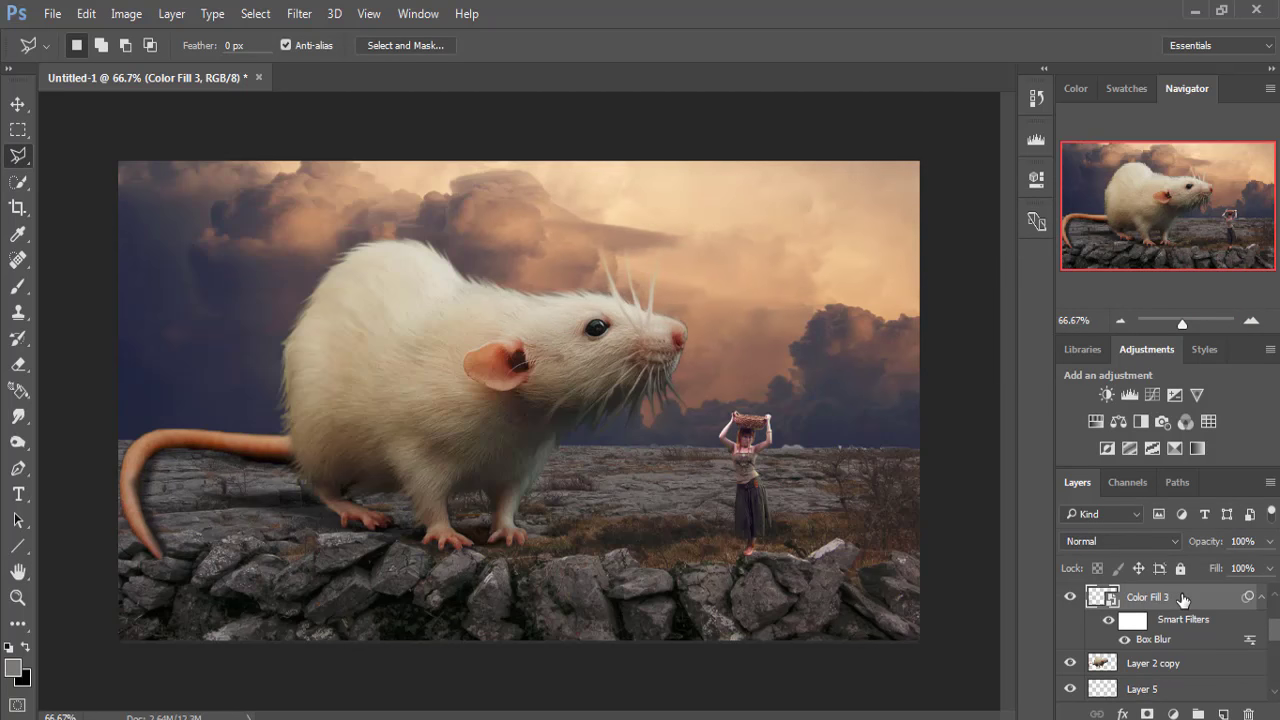
pyautogui.moveTo(1183, 598); pyautogui.dragTo(1178, 676)
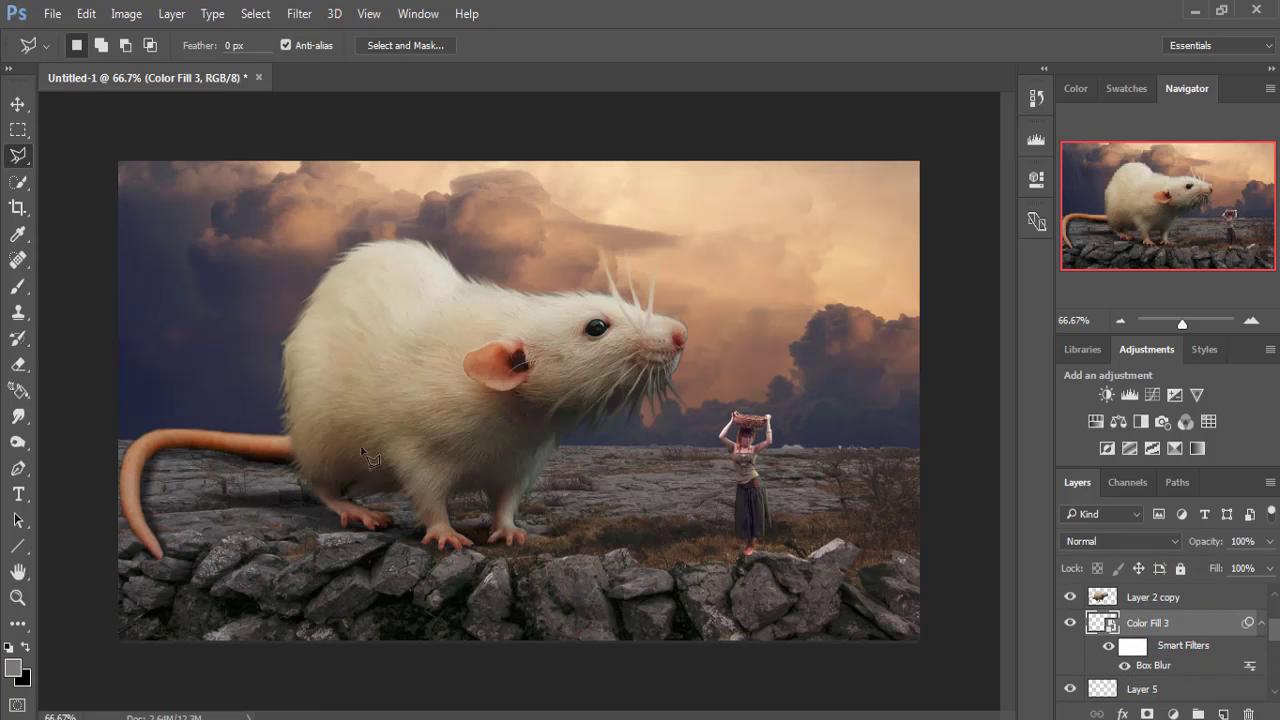
# - Add a layer mask to the rock layer, Layer 1
pyautogui.click(18, 105)
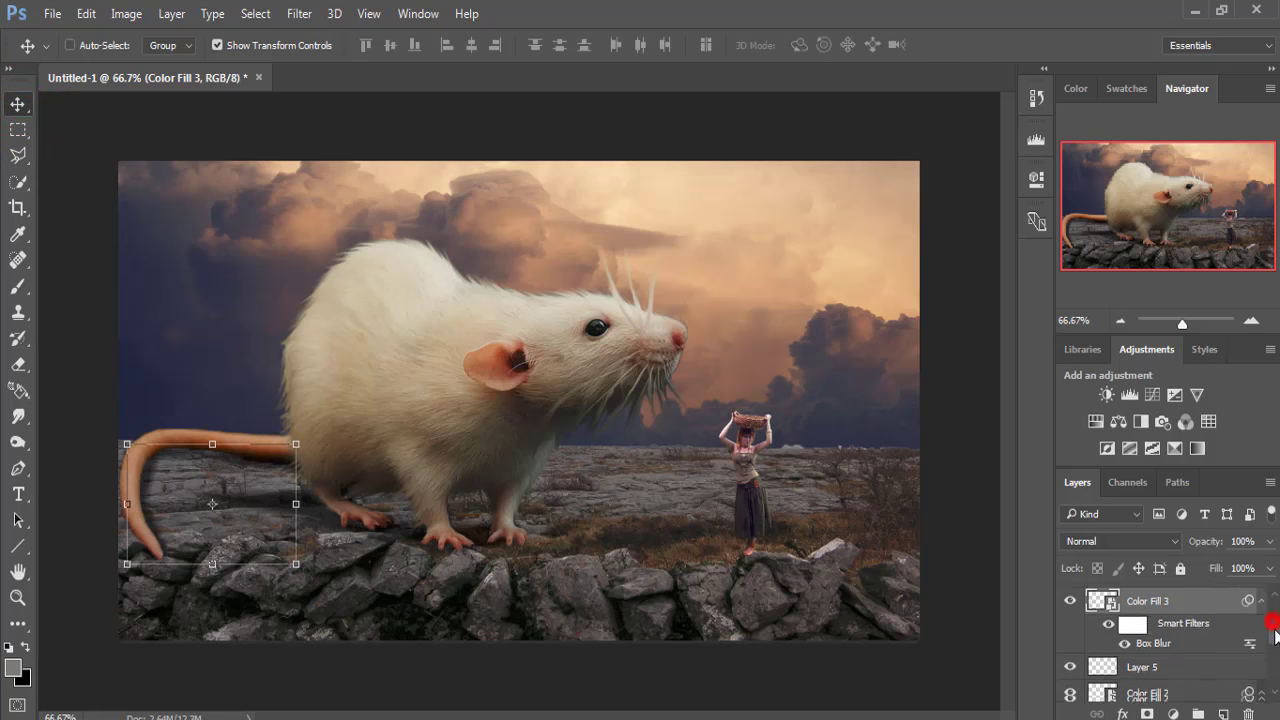
pyautogui.moveTo(1275, 628); pyautogui.dragTo(1273, 676)
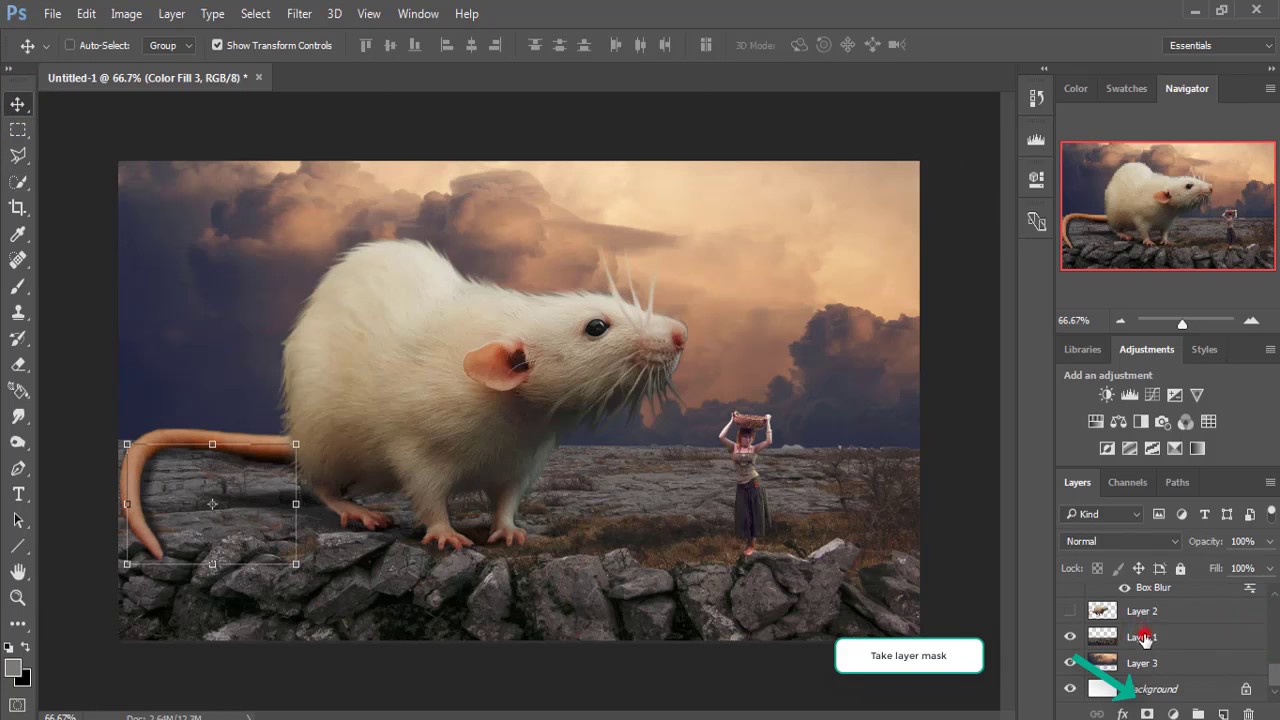
pyautogui.click(1145, 638)
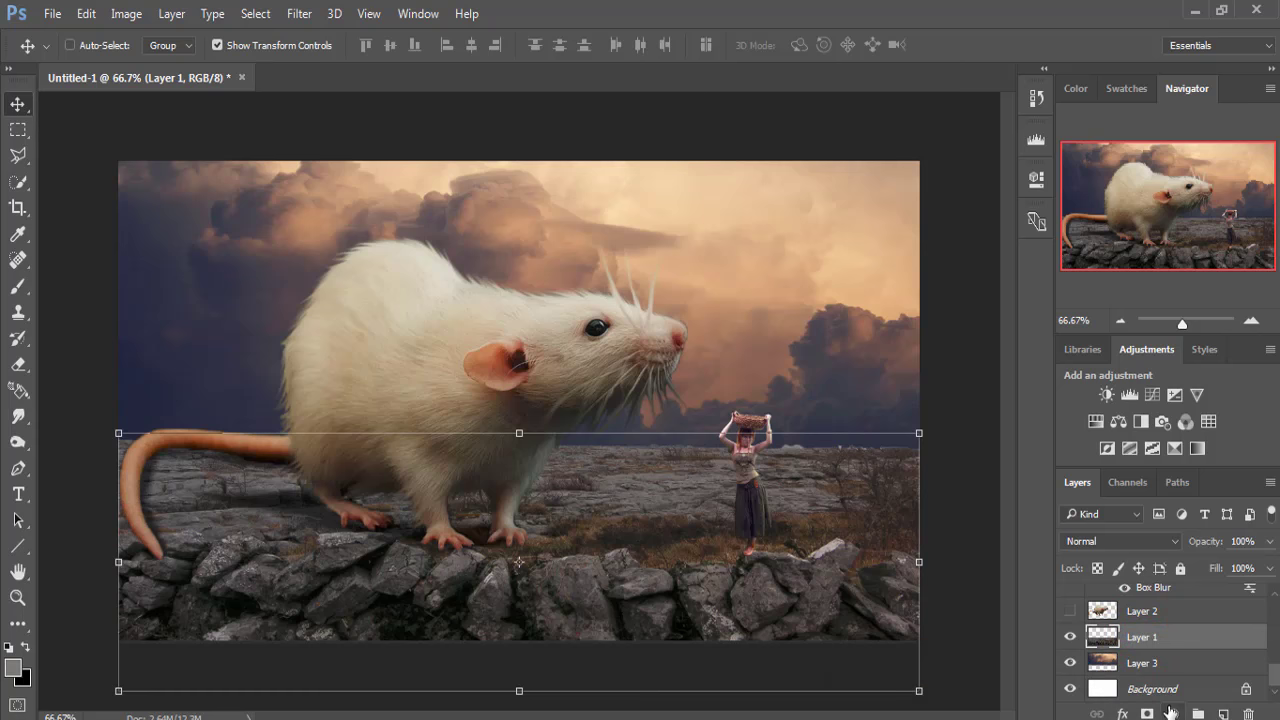
pyautogui.click(1147, 714)
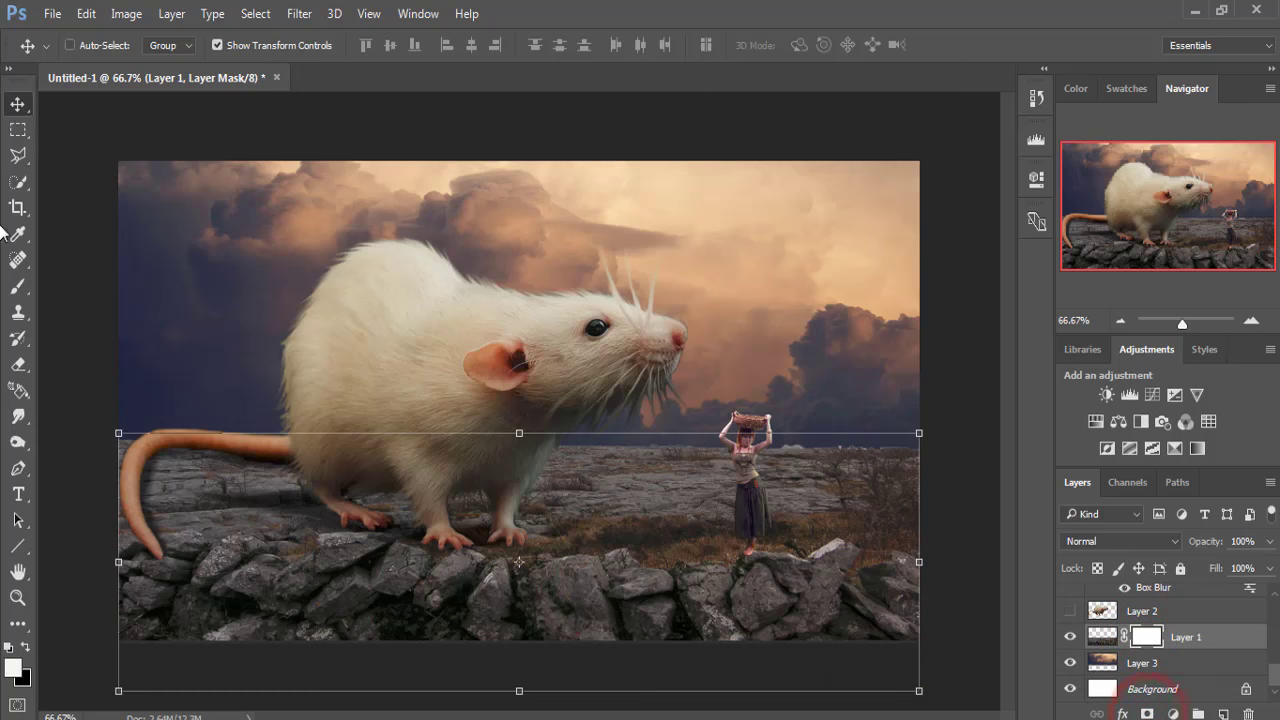
# - Paint black on Layer 1's mask with a small brush behind the belly and near the tail base
pyautogui.click(17, 287)
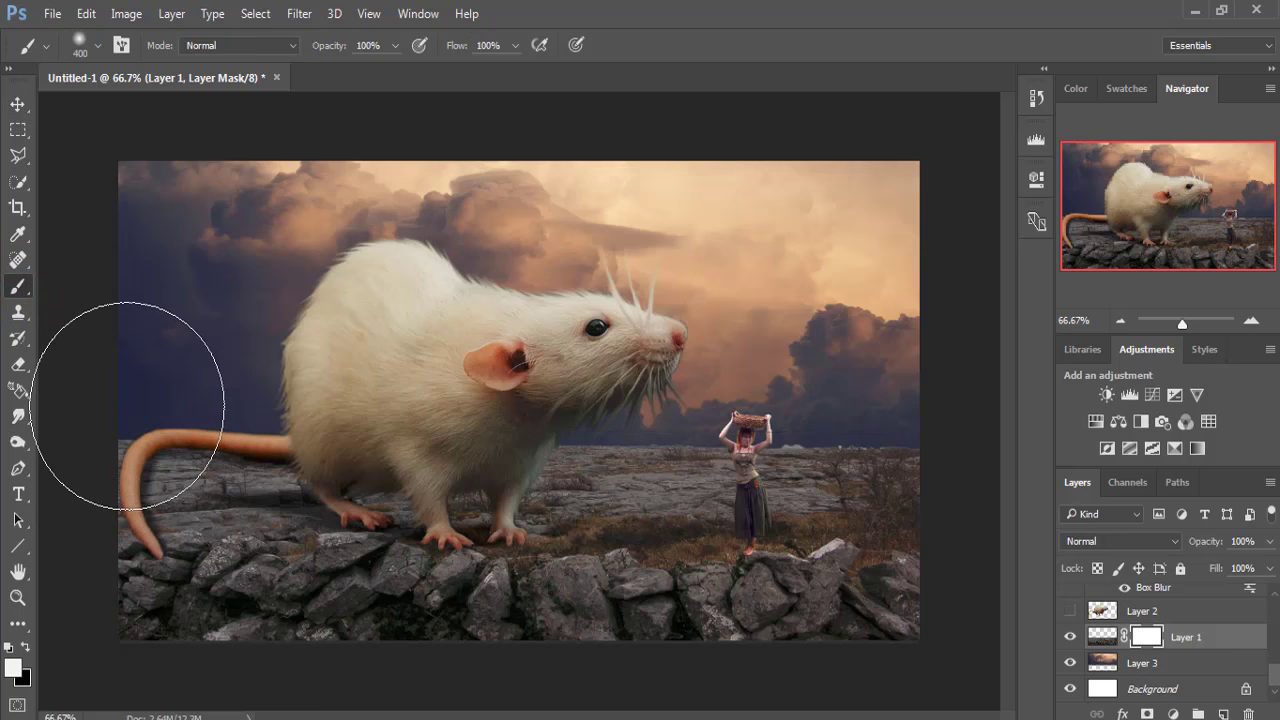
pyautogui.press('[')
pyautogui.press('[')
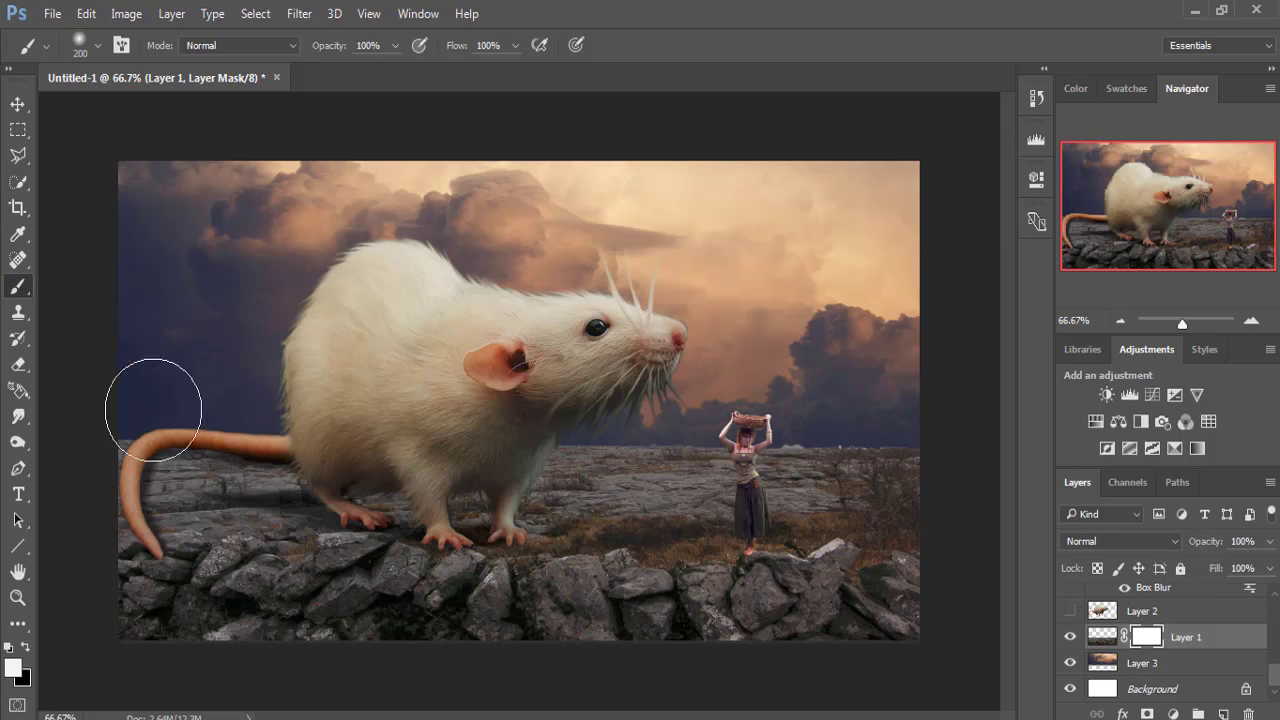
pyautogui.press('[')
pyautogui.click(124, 436)
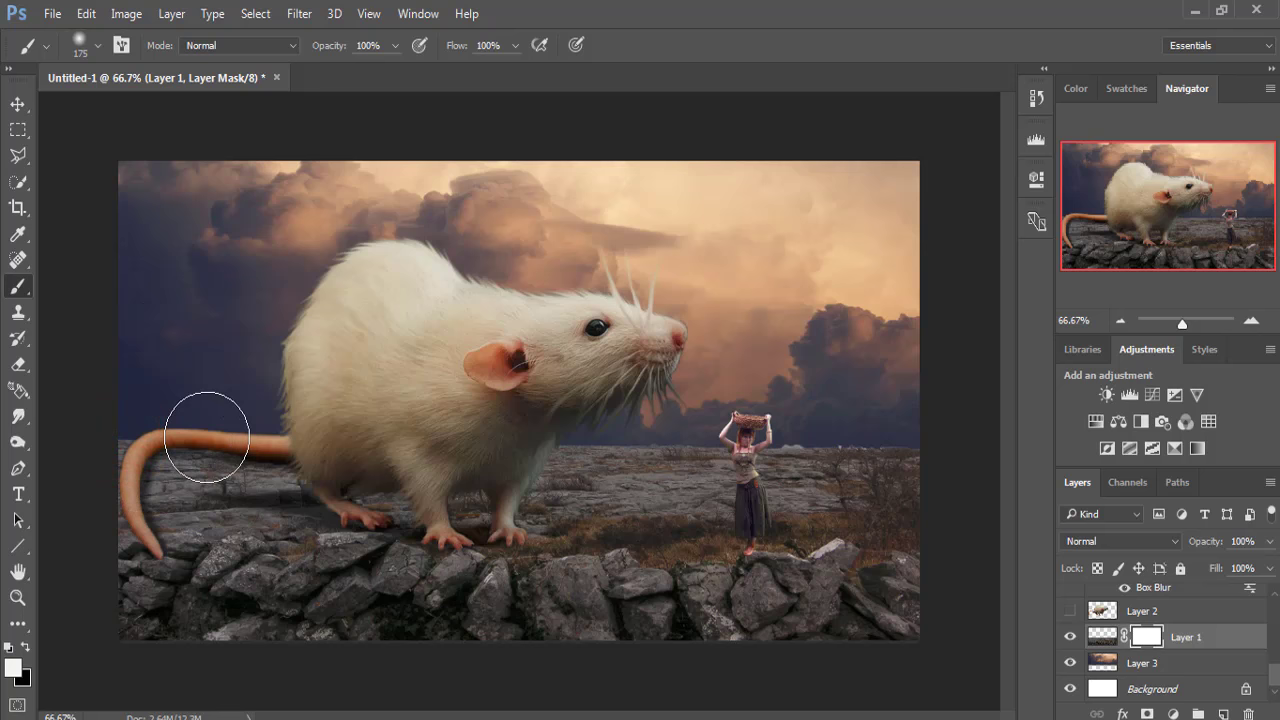
pyautogui.click(22, 649)
pyautogui.click(104, 430)
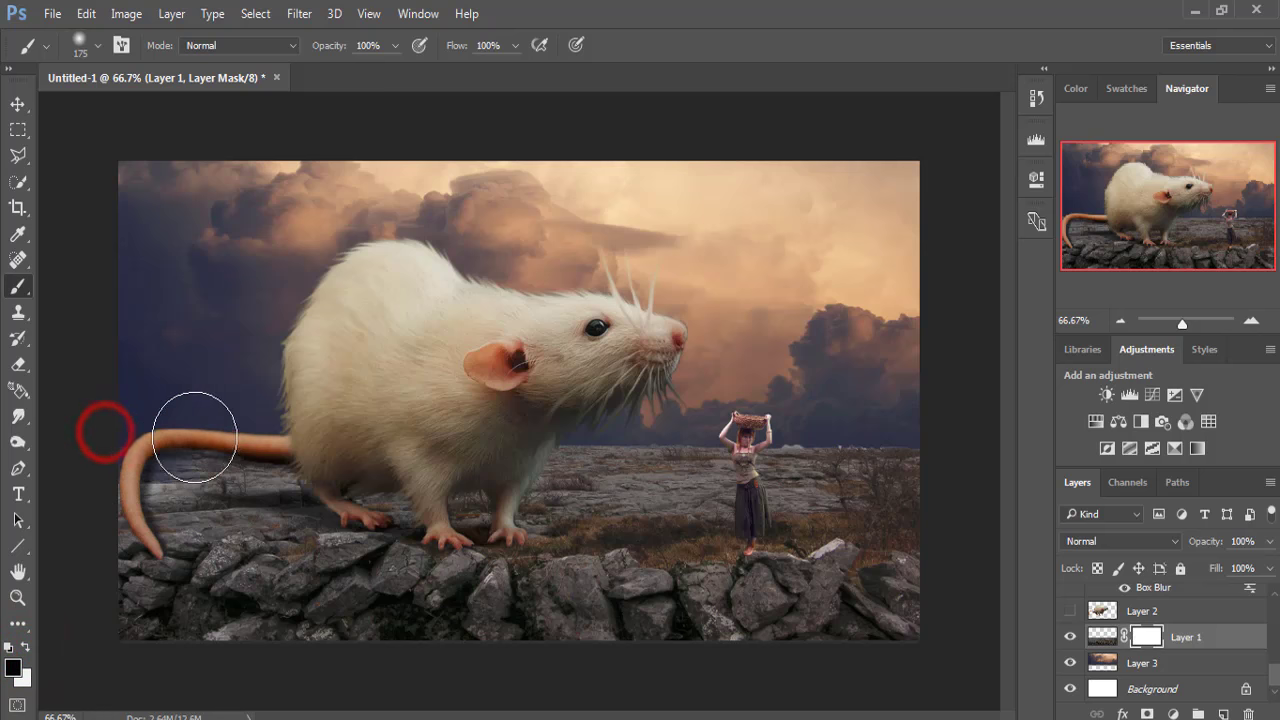
pyautogui.moveTo(194, 437); pyautogui.dragTo(343, 429)
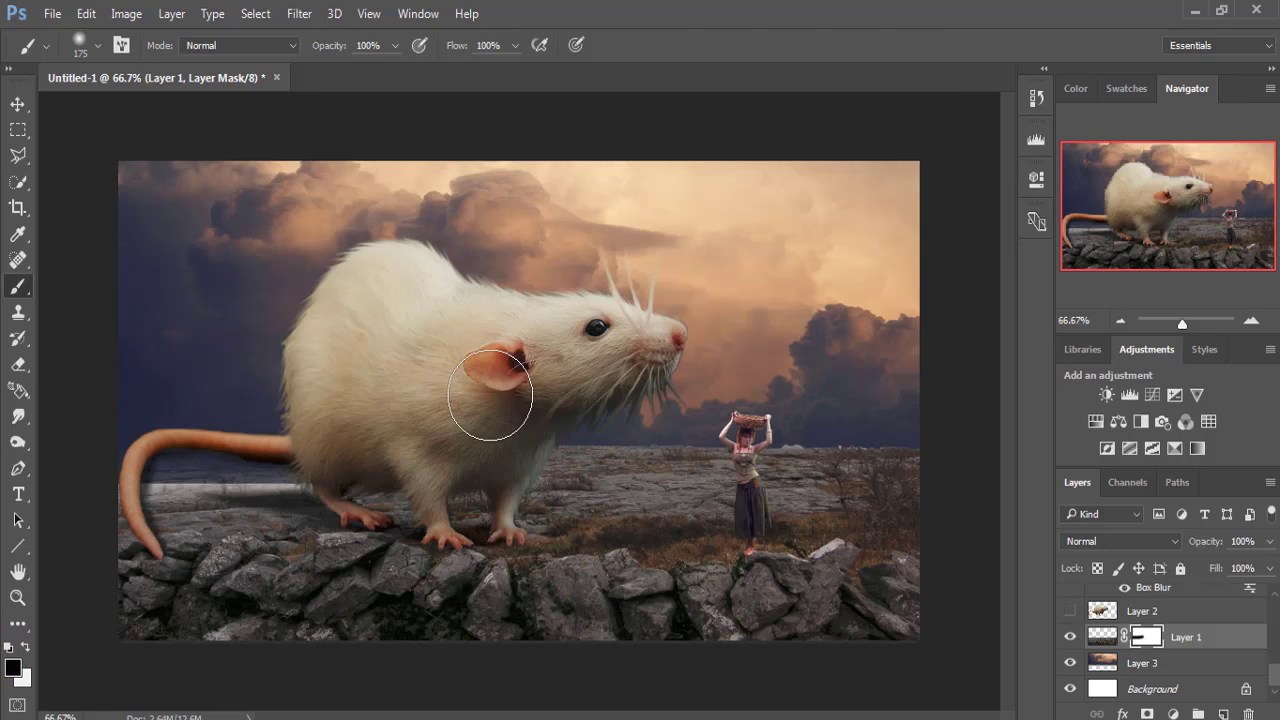
pyautogui.hotkey('ctrl', 'z')
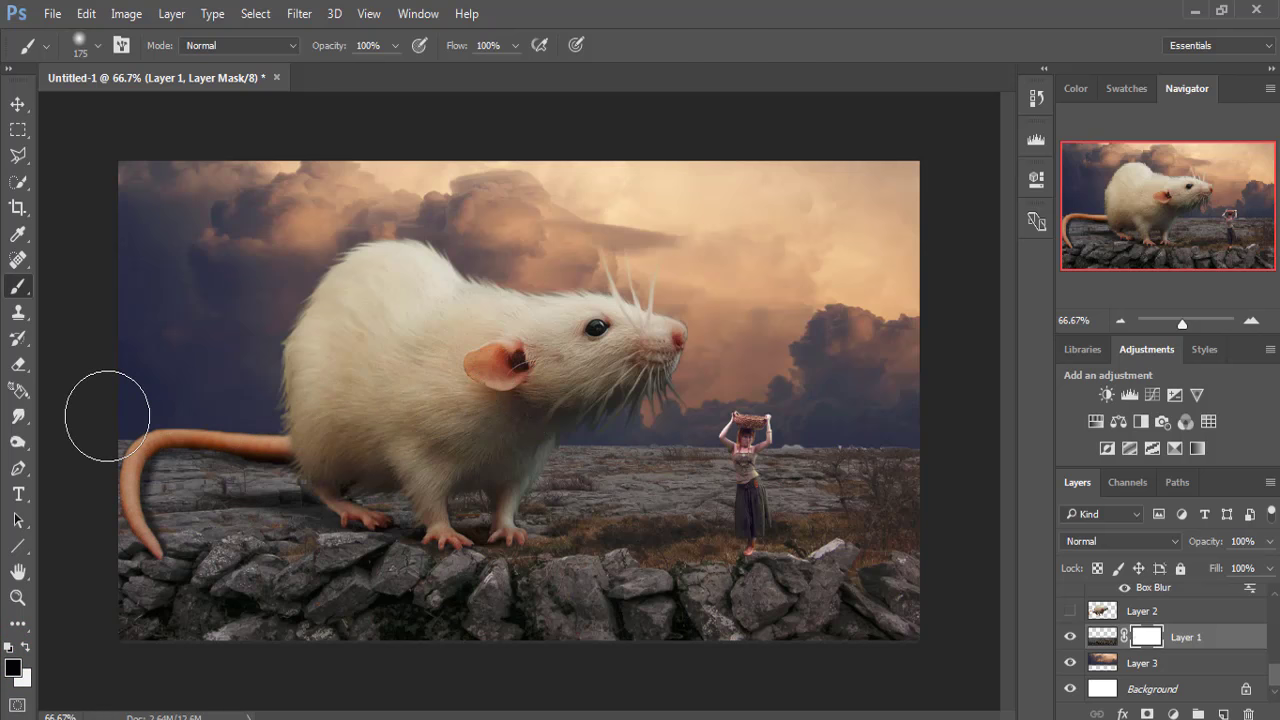
pyautogui.press('[')
pyautogui.press('[')
pyautogui.click(106, 429)
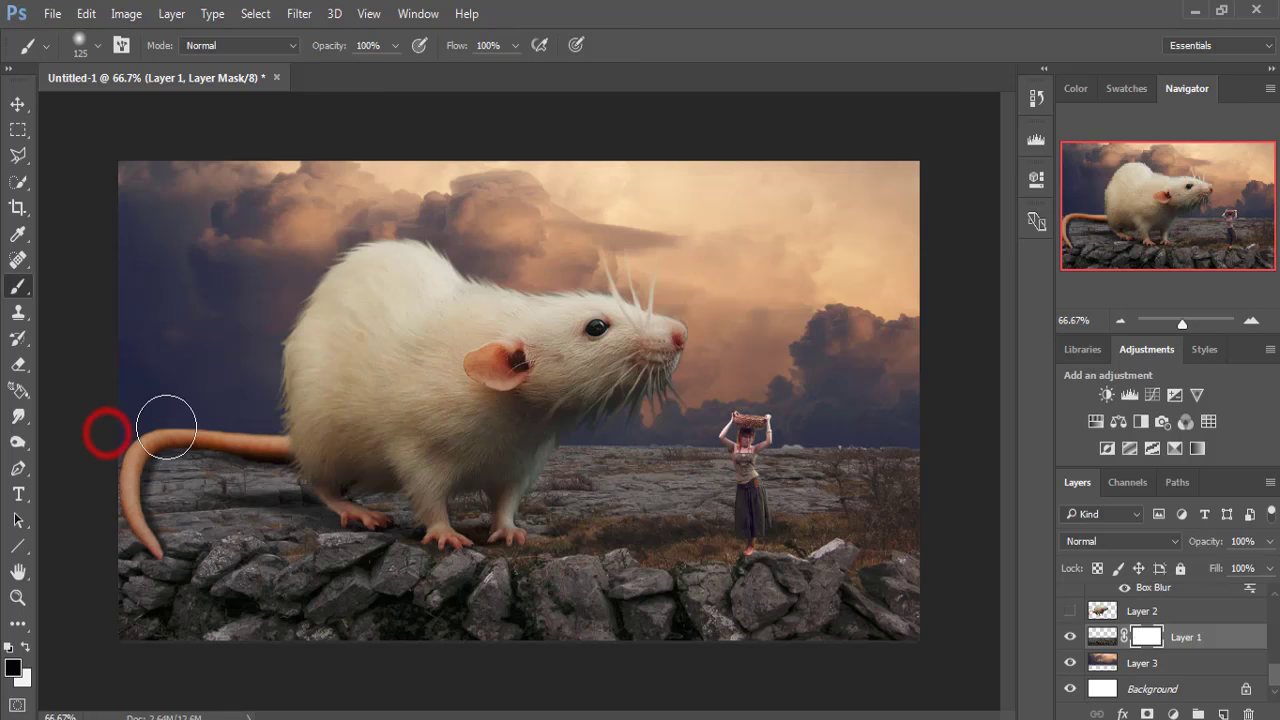
pyautogui.moveTo(264, 427)
pyautogui.mouseDown()
pyautogui.moveTo(934, 437)
pyautogui.moveTo(515, 426)
pyautogui.mouseUp()
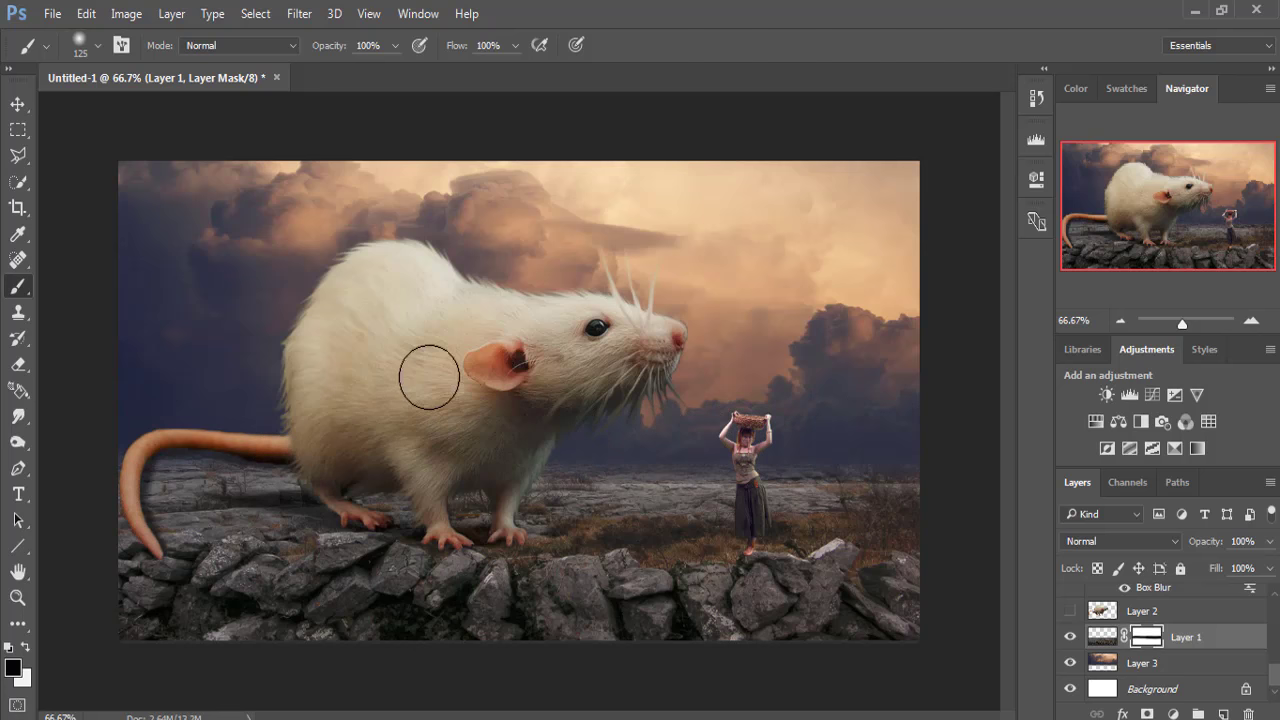
pyautogui.moveTo(329, 450); pyautogui.dragTo(103, 437)
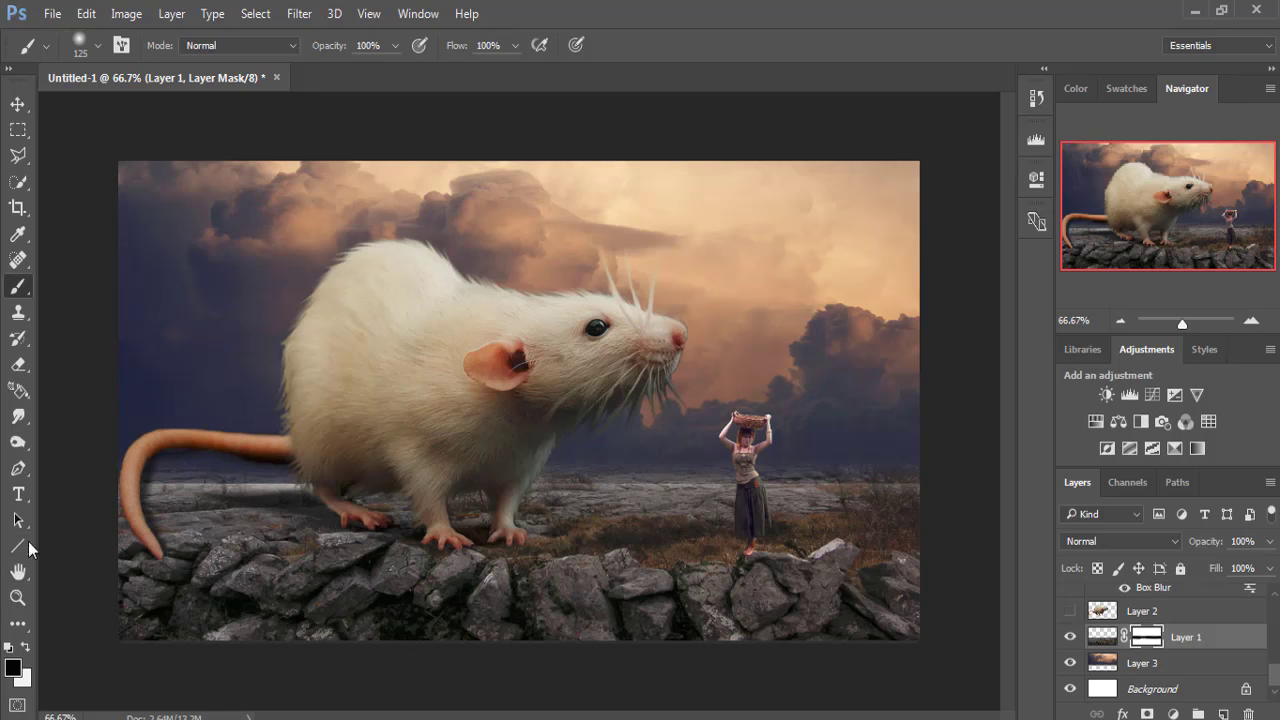
# - Paint white on the mask along the tail base to restore the rock there
pyautogui.click(24, 648)
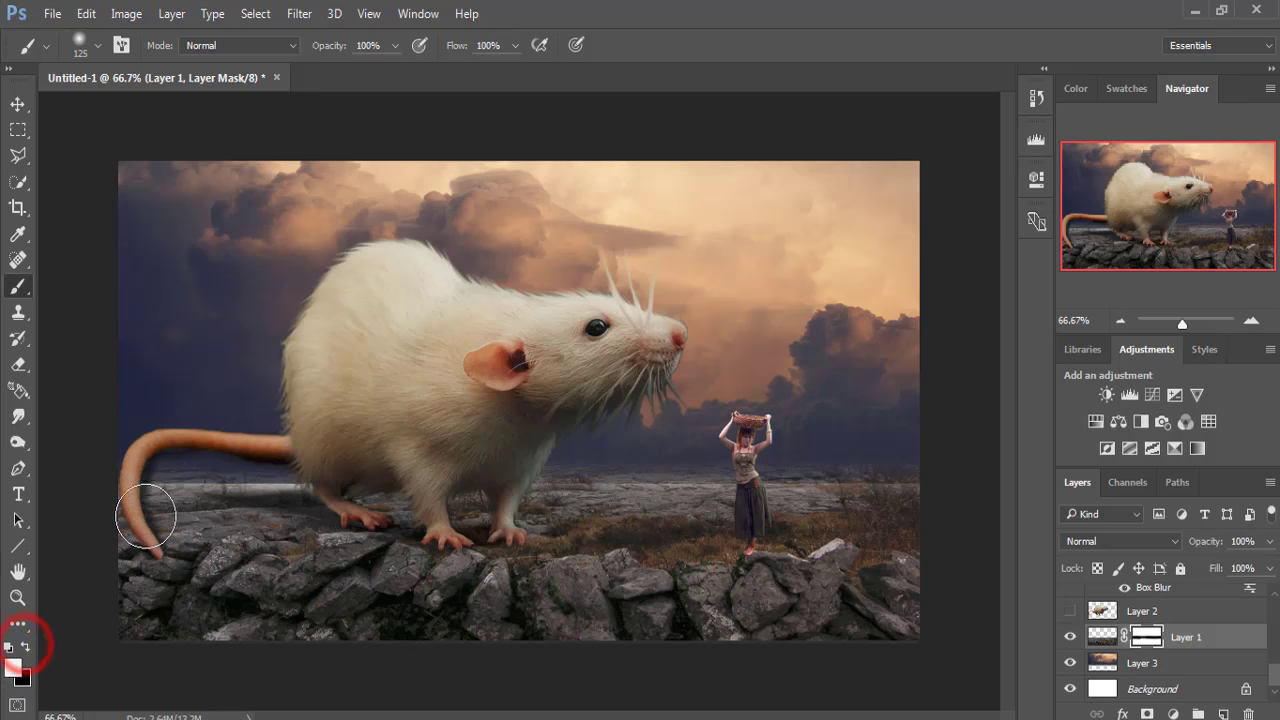
pyautogui.moveTo(145, 515); pyautogui.dragTo(327, 518)
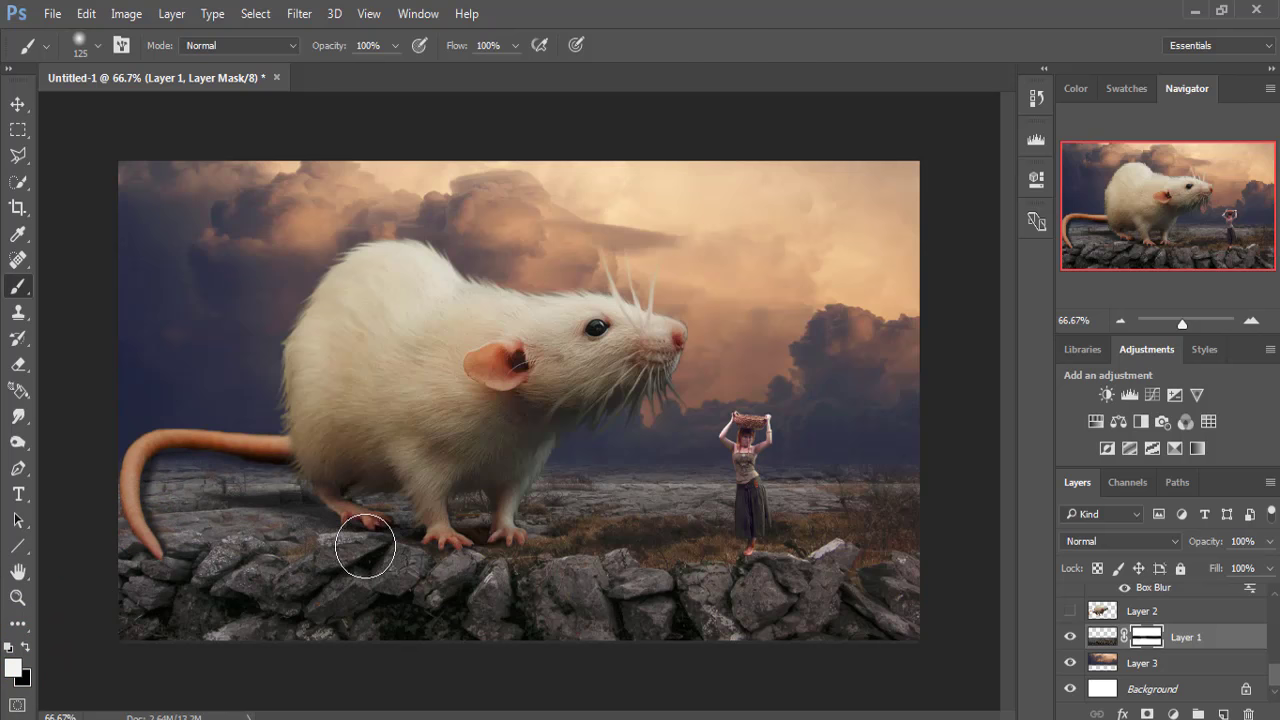
pyautogui.click(17, 104)
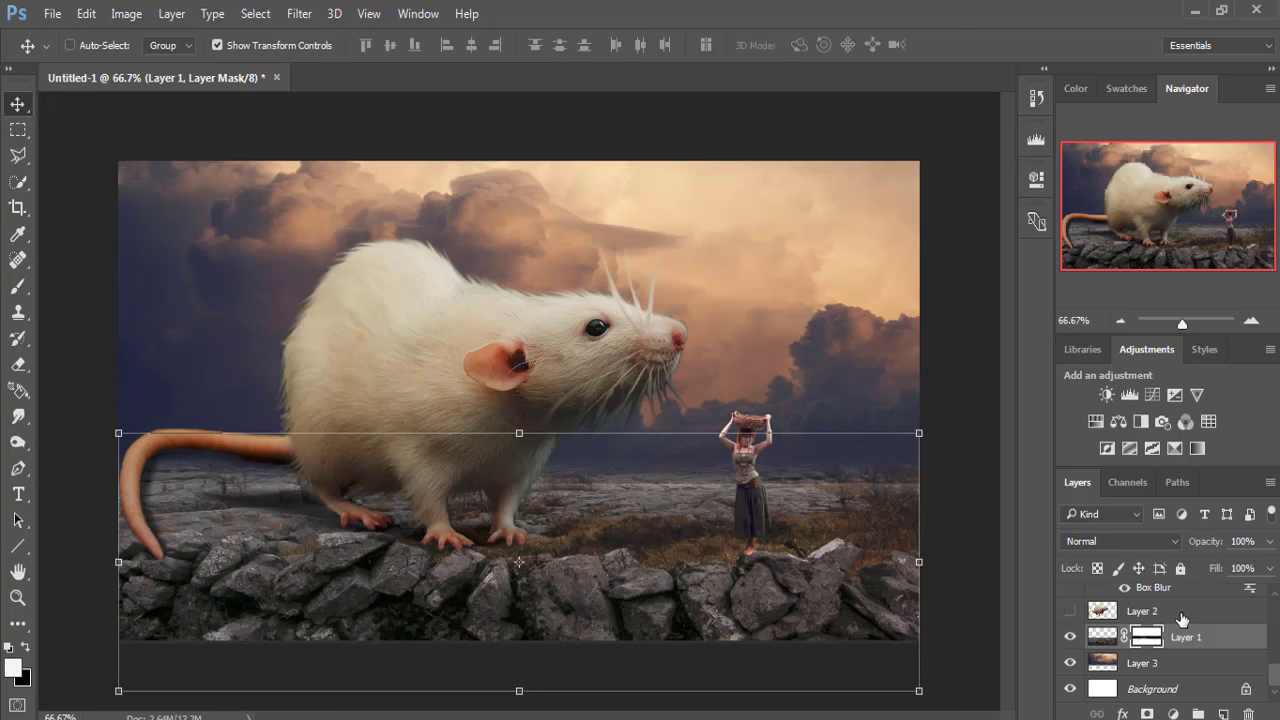
pyautogui.click(1180, 611)
pyautogui.click(1105, 663)
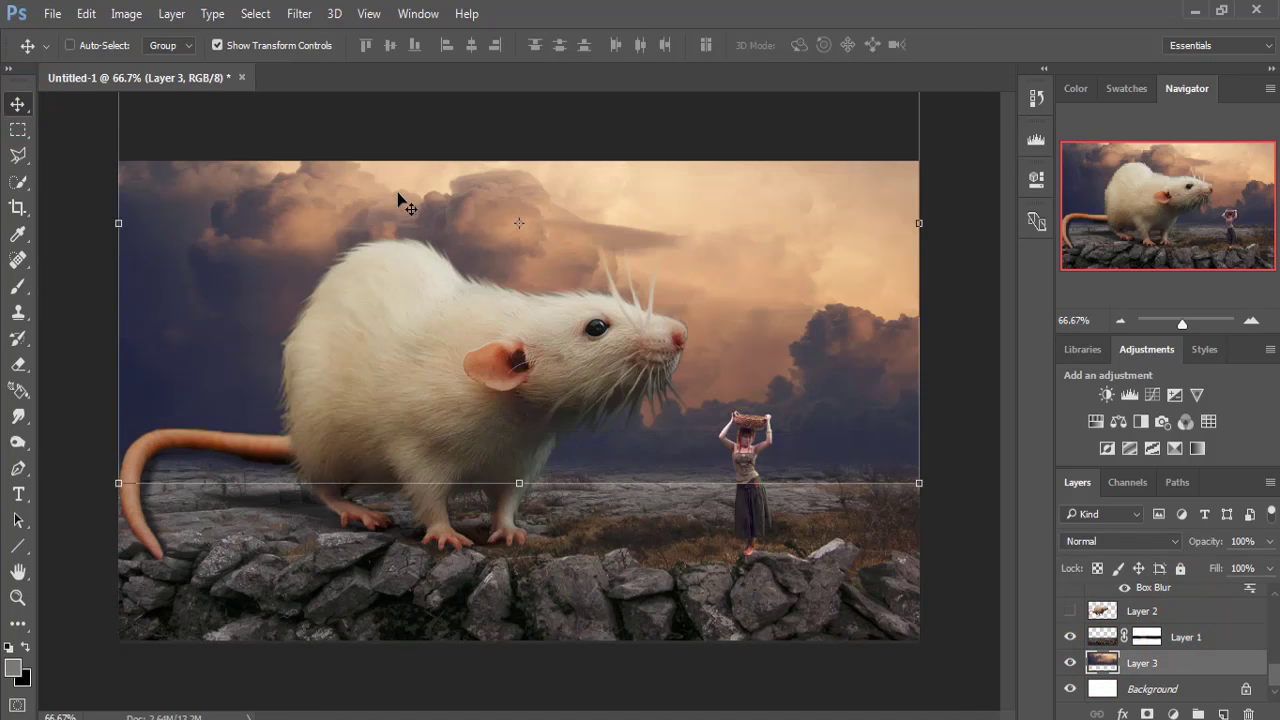
# - Apply a Gaussian Blur of about 10 pixels to the Layer 3 cloud sky
pyautogui.click(299, 13)
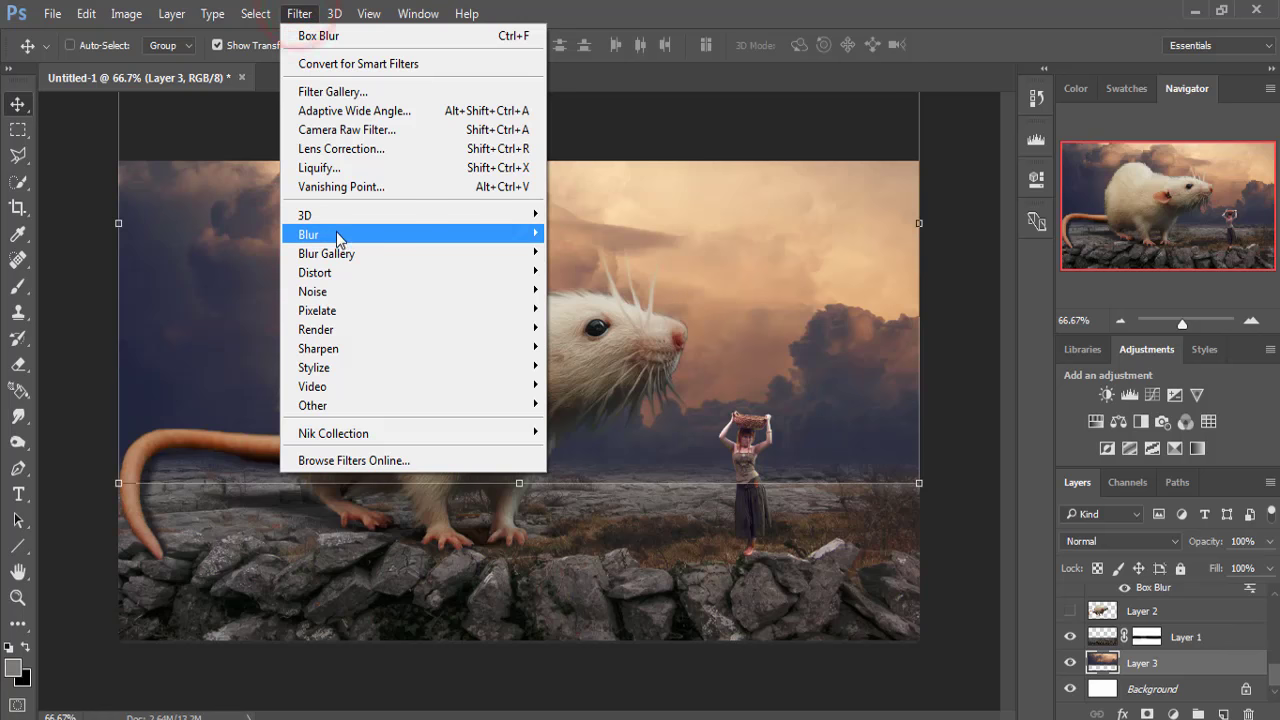
pyautogui.moveTo(330, 234)
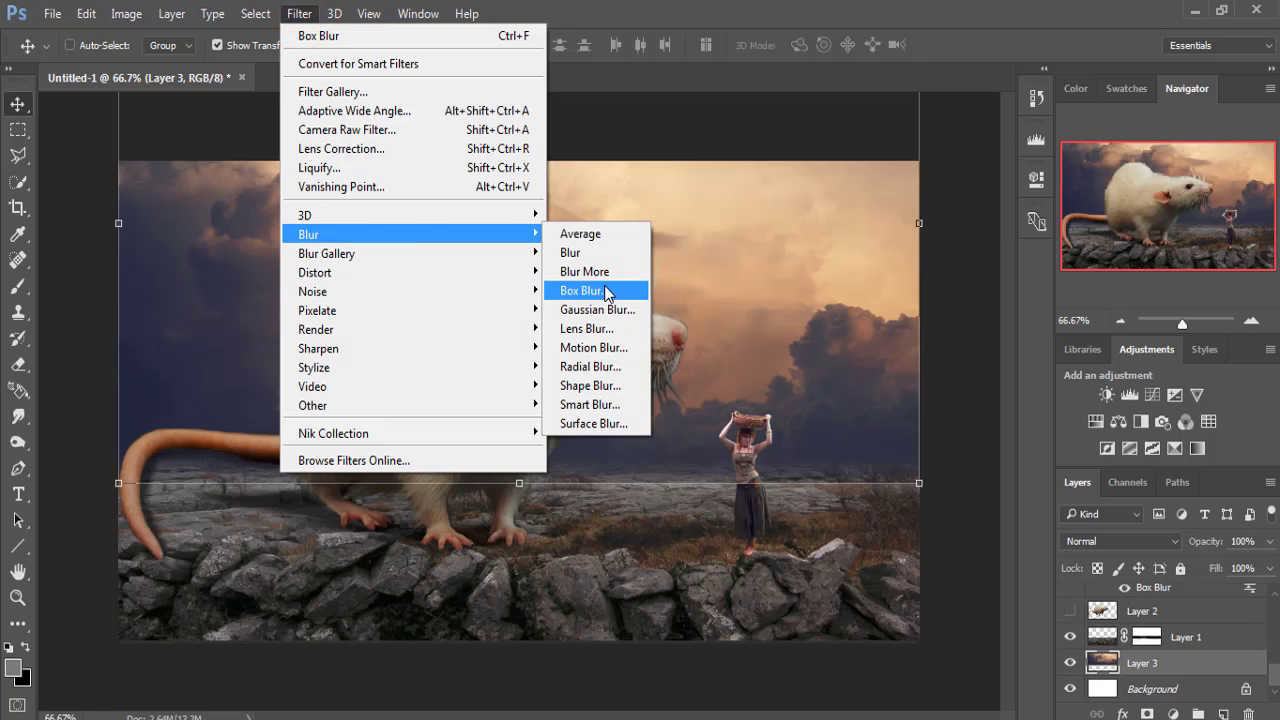
pyautogui.click(604, 309)
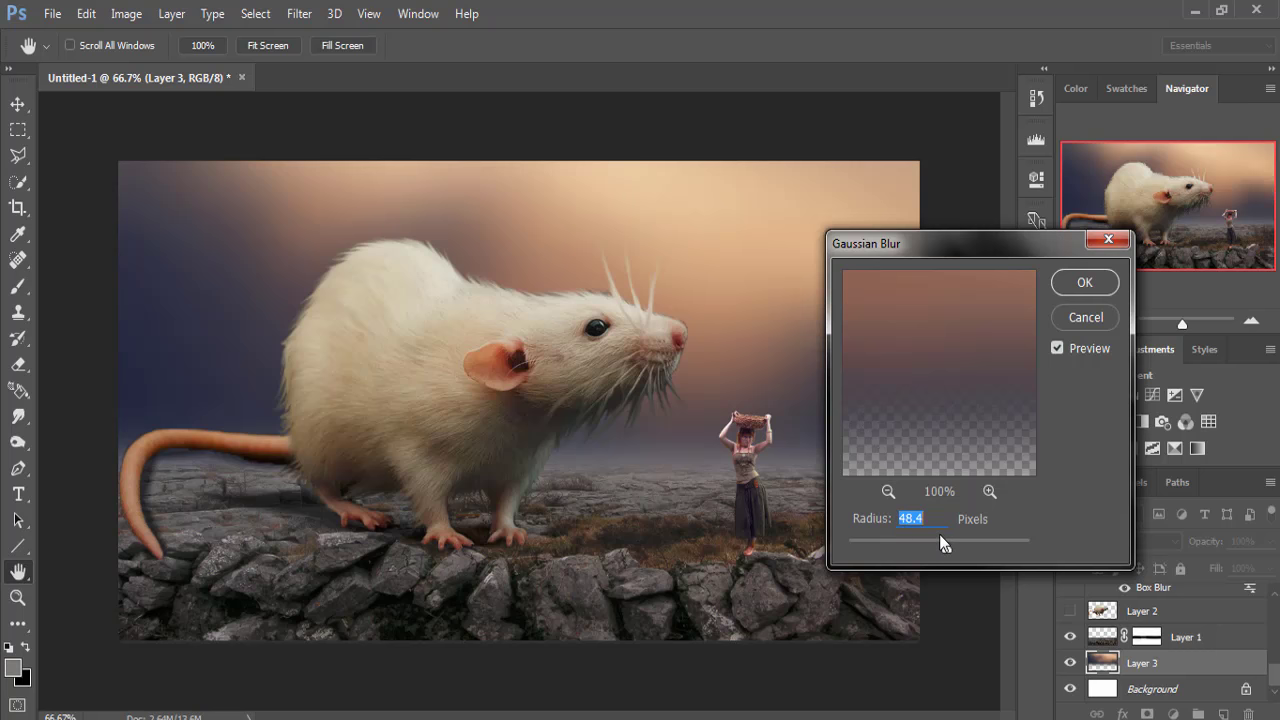
pyautogui.moveTo(945, 548); pyautogui.dragTo(918, 549)
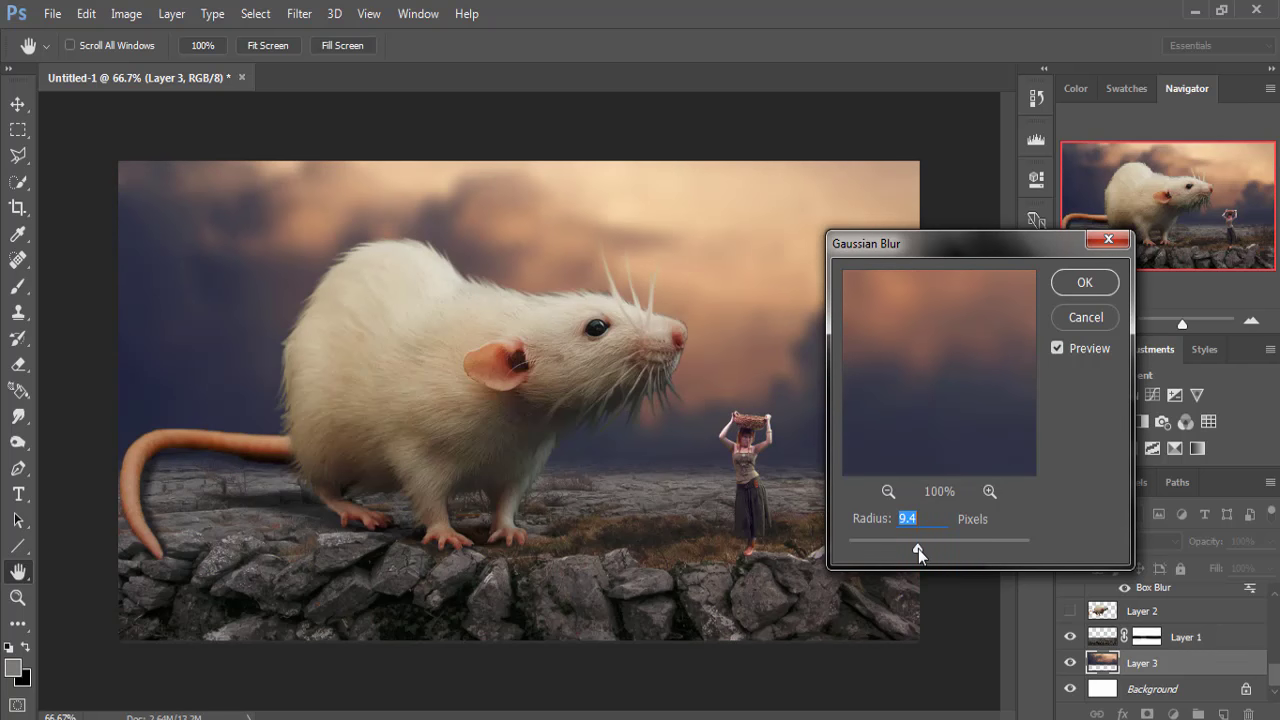
pyautogui.moveTo(918, 549); pyautogui.dragTo(927, 545)
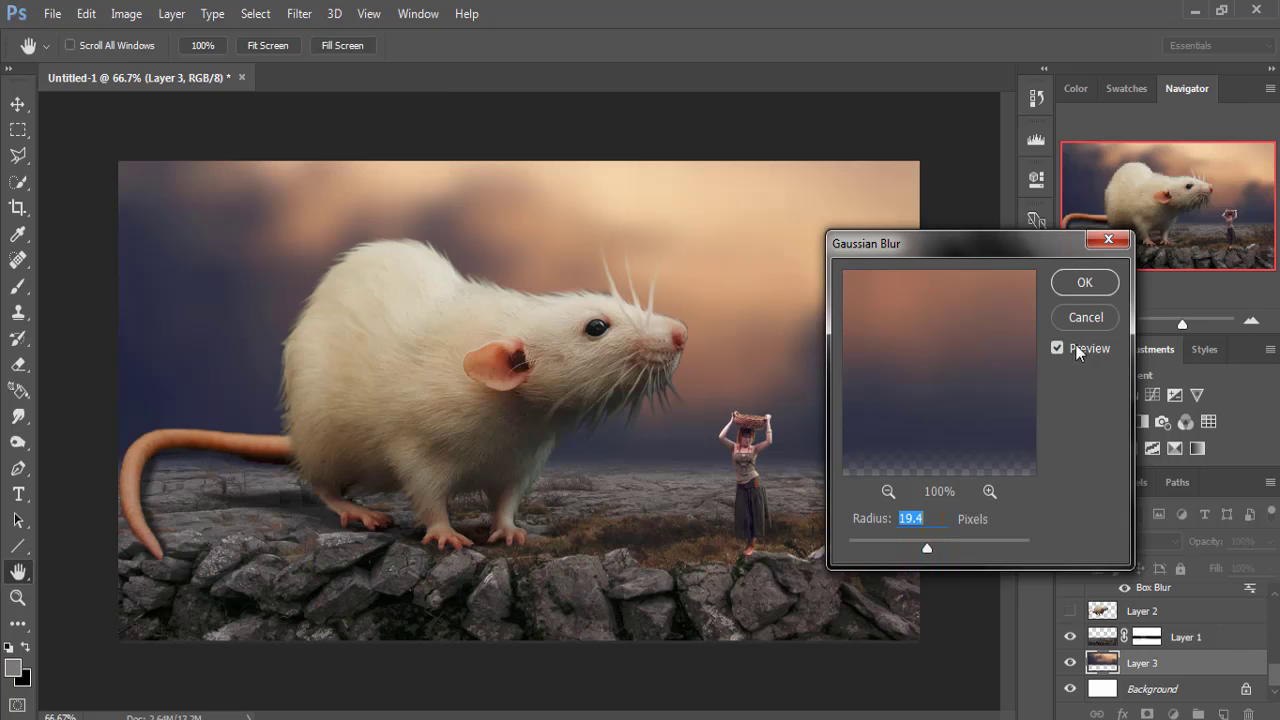
pyautogui.click(1083, 282)
pyautogui.click(748, 436)
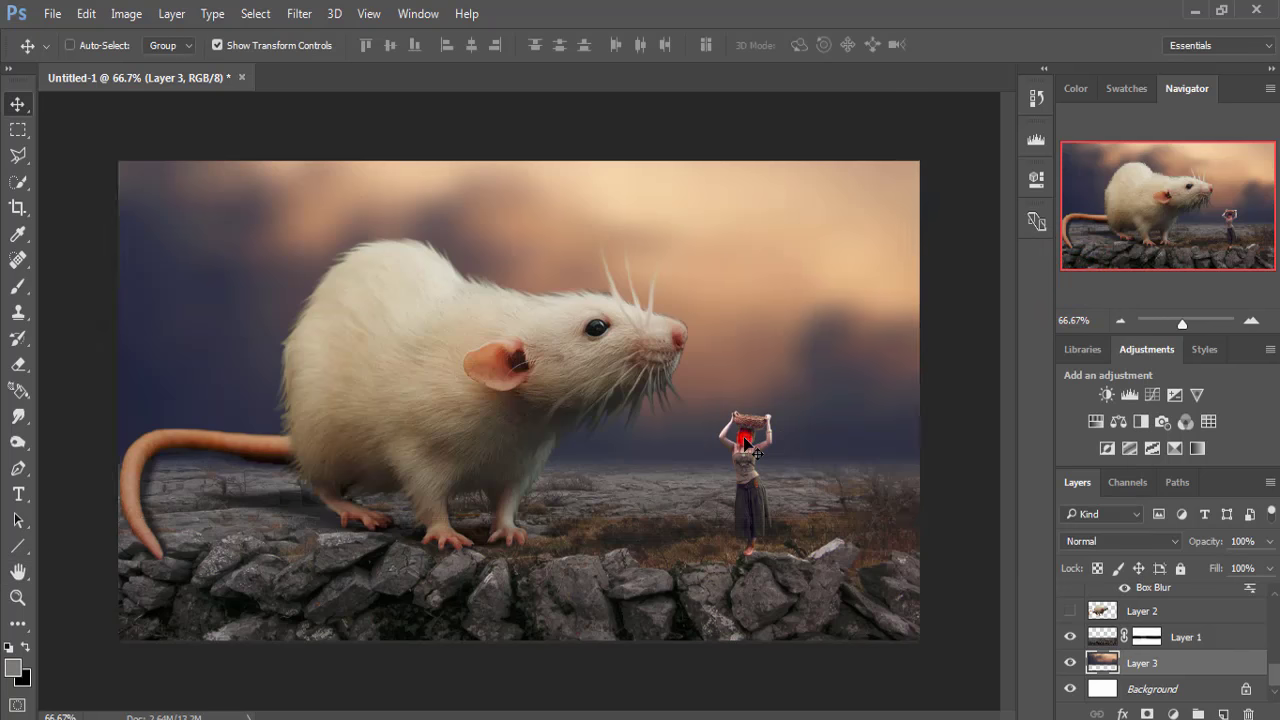
pyautogui.click(1223, 714)
# - Dab an 800-pixel soft white brush behind the woman on Layer 6 and set it to 88% opacity
pyautogui.click(1166, 661)
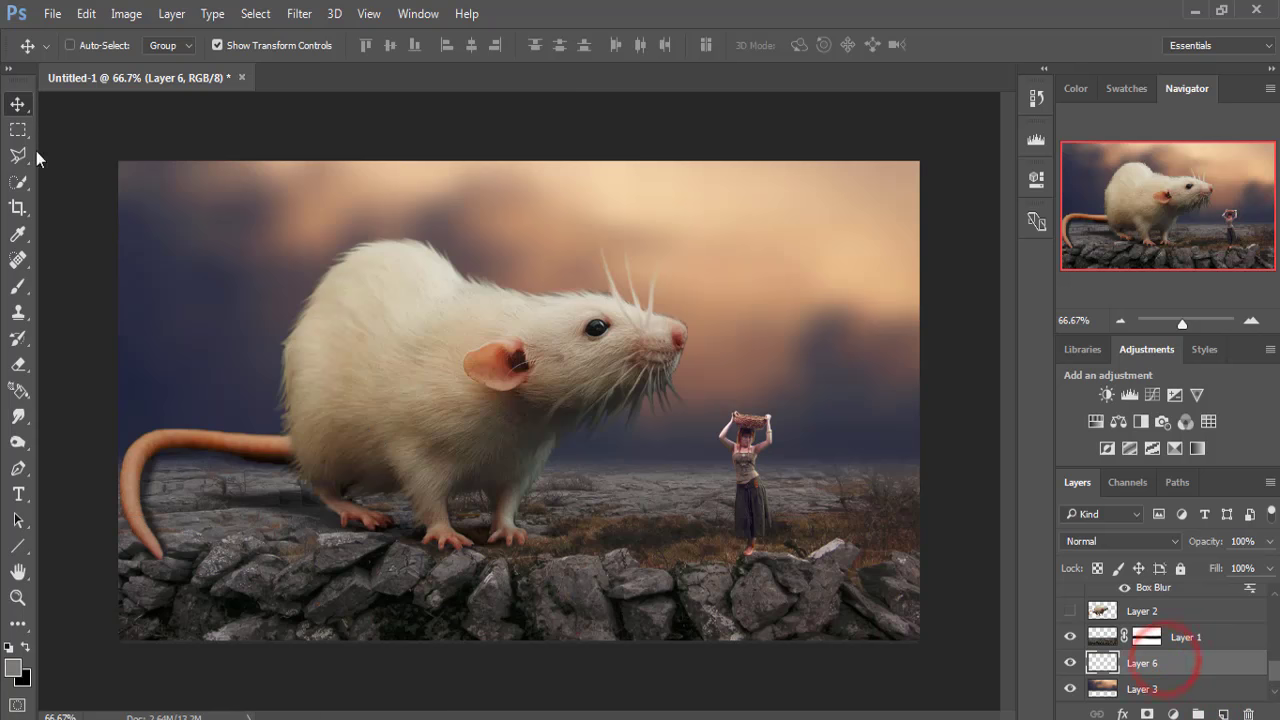
pyautogui.click(18, 287)
pyautogui.click(13, 667)
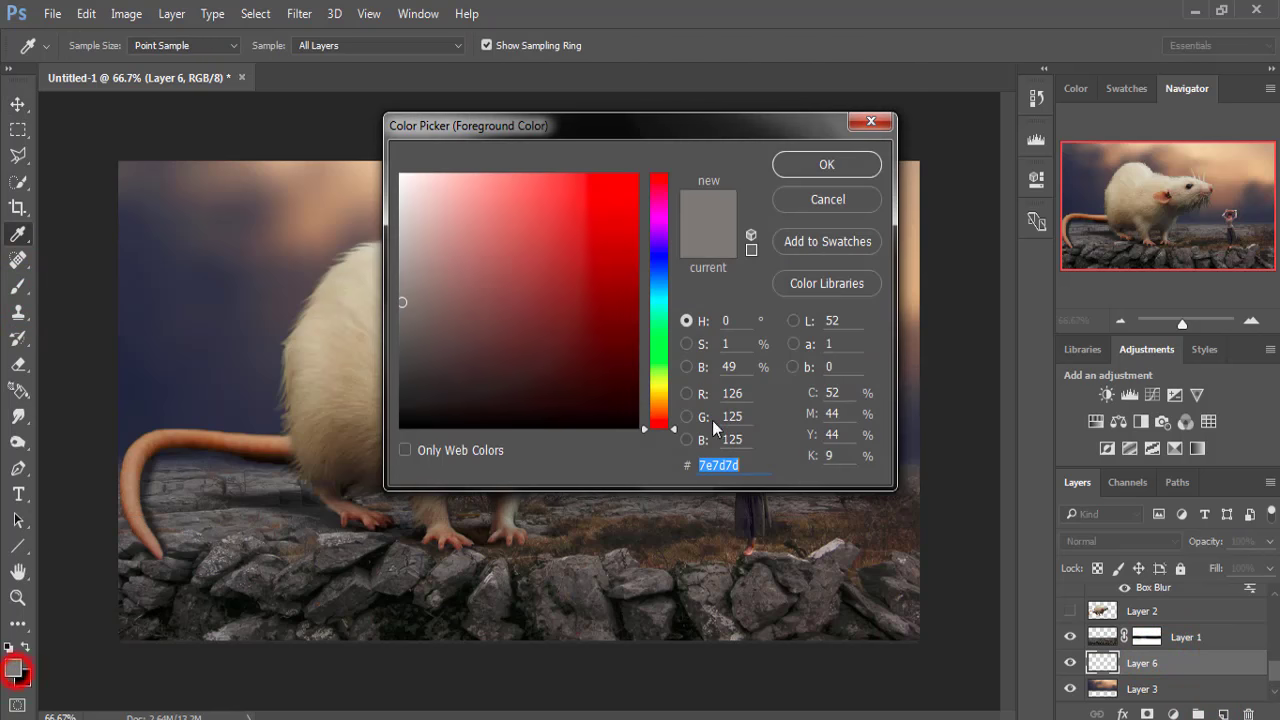
pyautogui.click(401, 179)
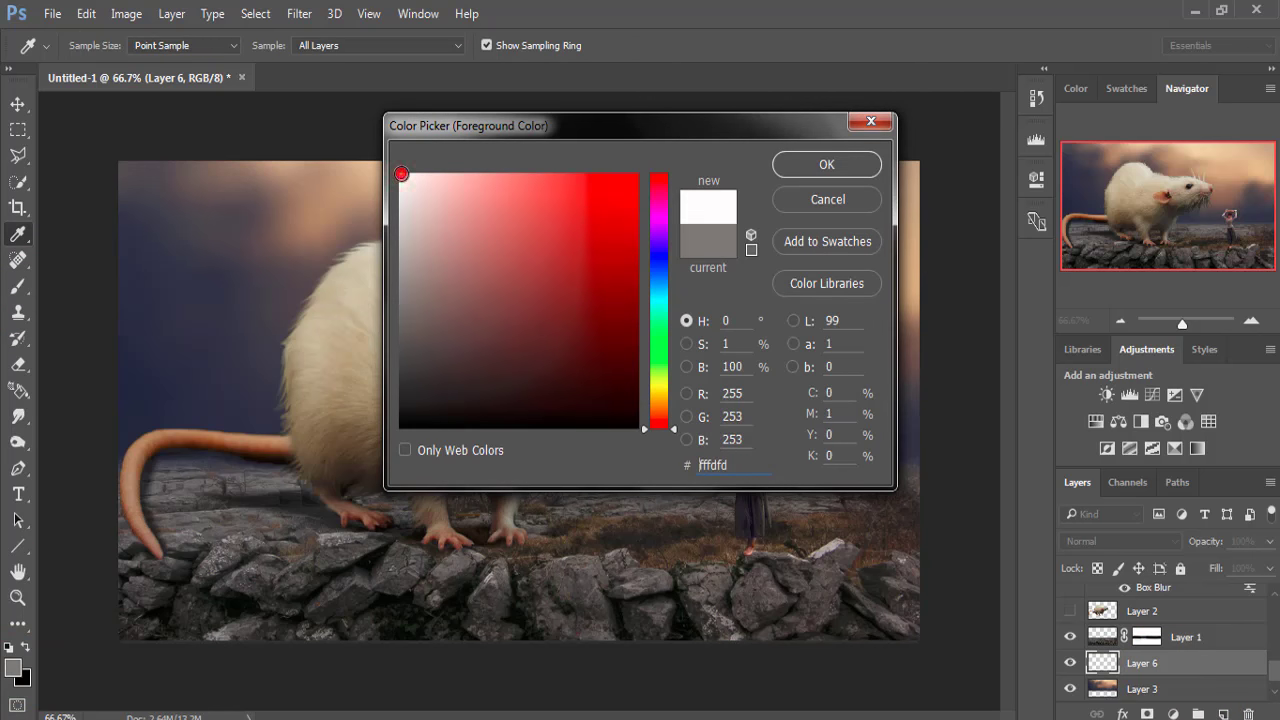
pyautogui.click(796, 162)
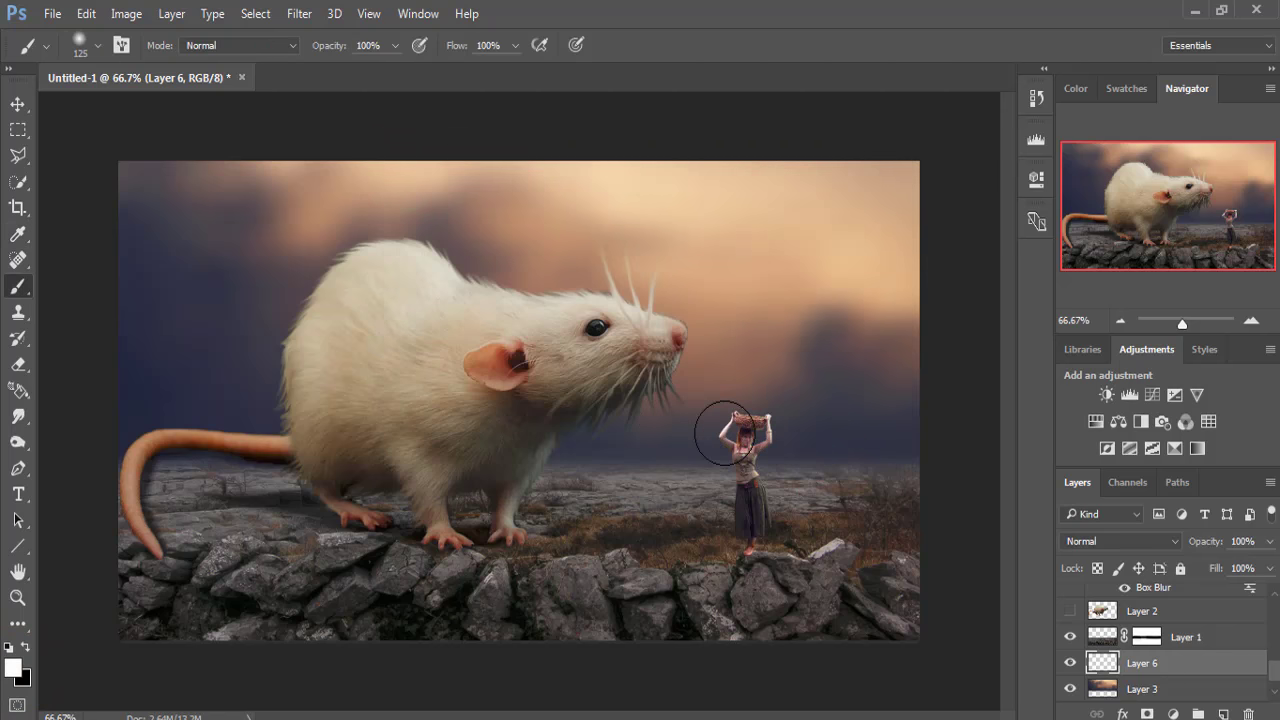
pyautogui.press(']')
pyautogui.press(']')
pyautogui.press(']')
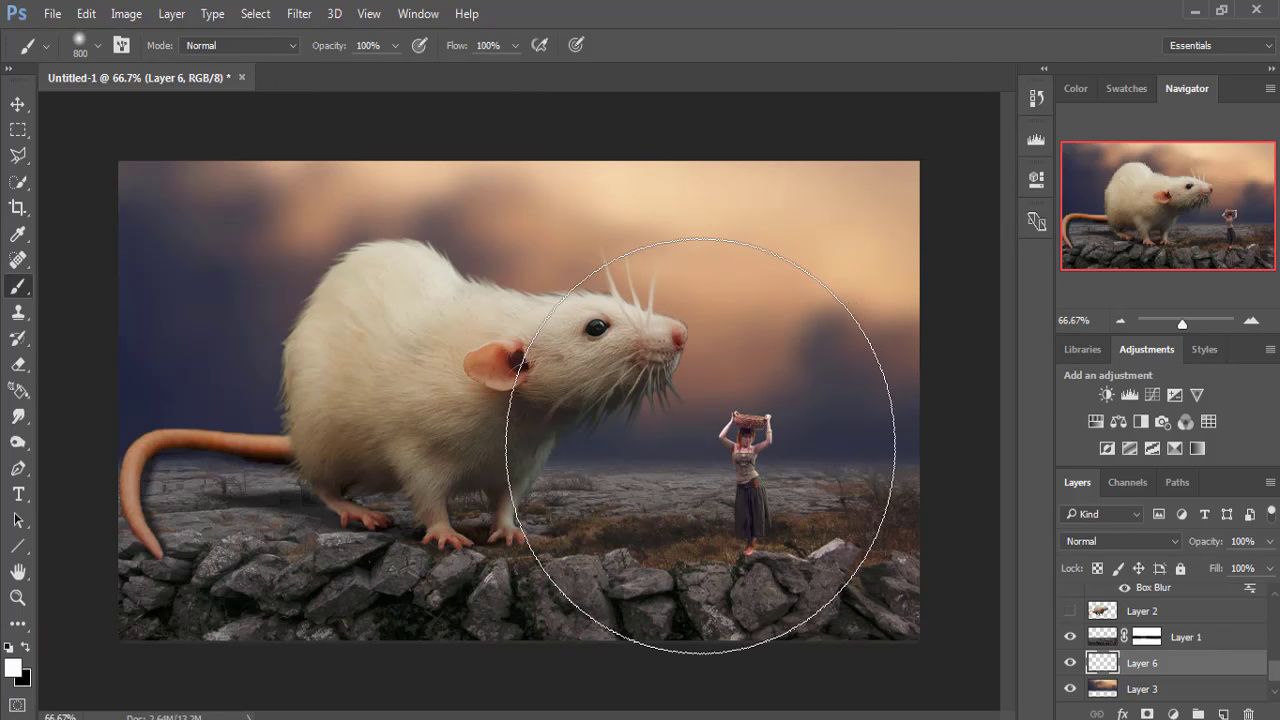
pyautogui.click(691, 445)
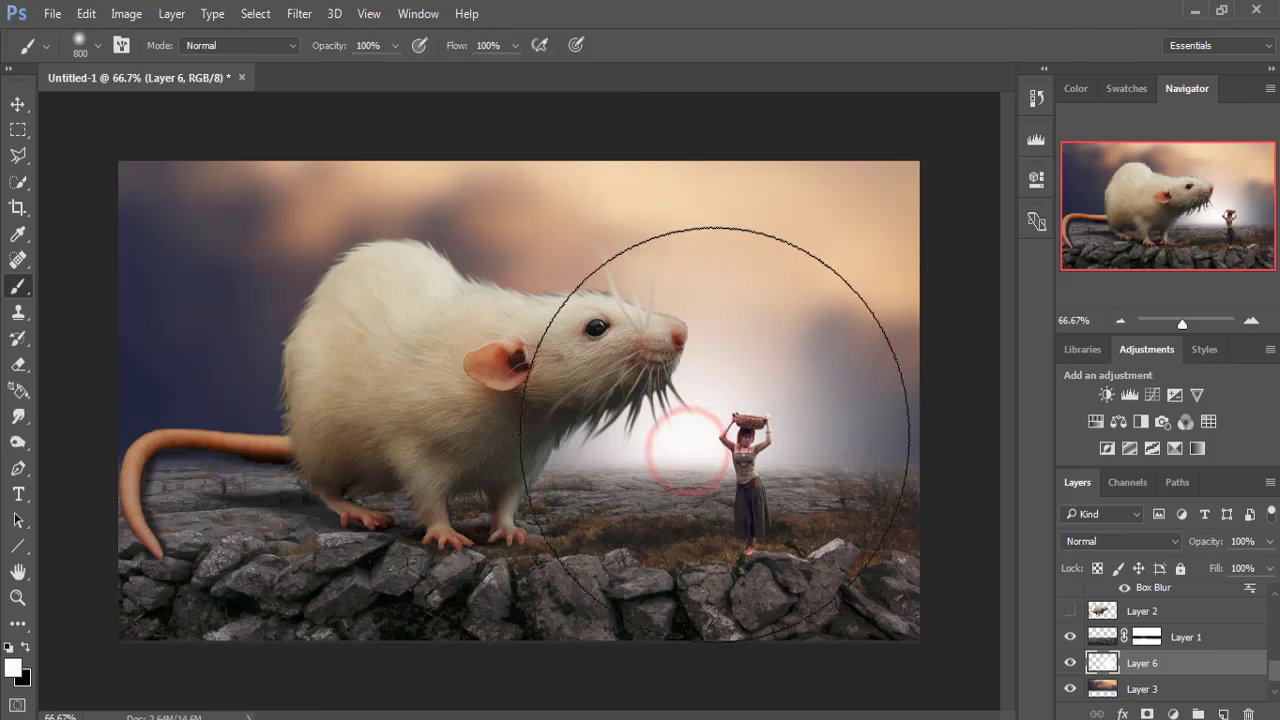
pyautogui.click(17, 104)
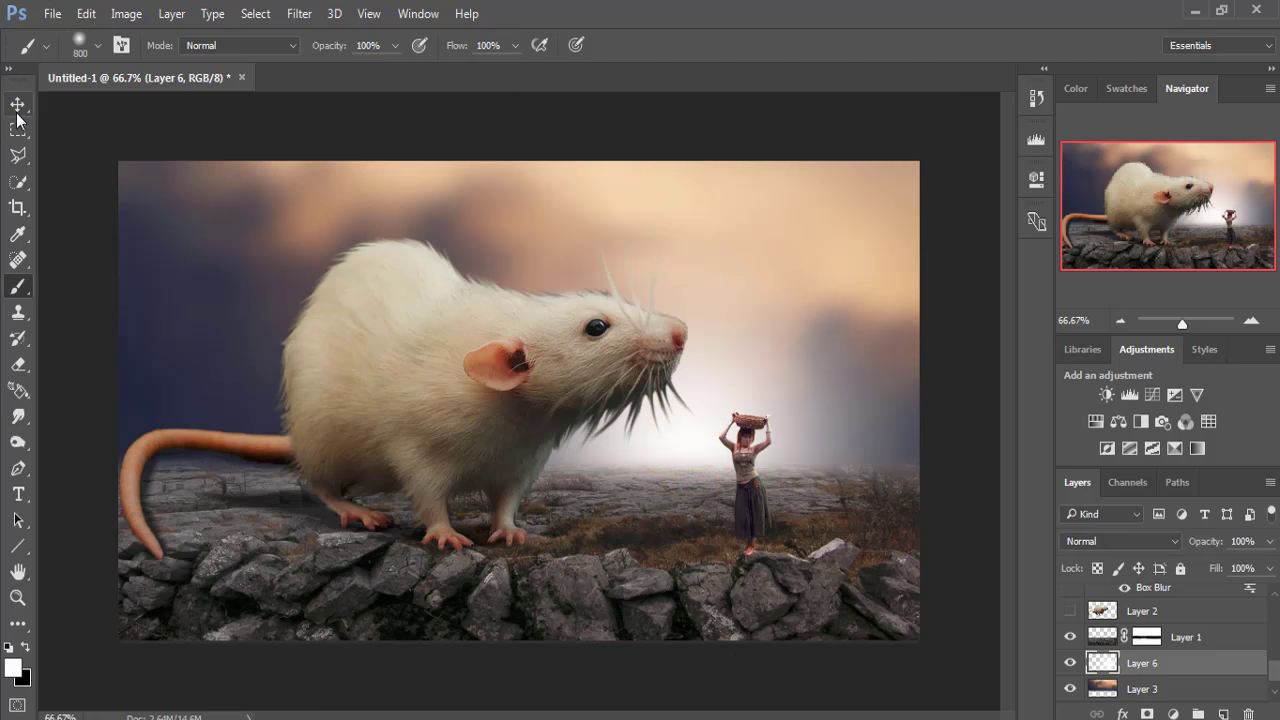
pyautogui.click(1270, 541)
pyautogui.moveTo(1267, 566); pyautogui.dragTo(1252, 569)
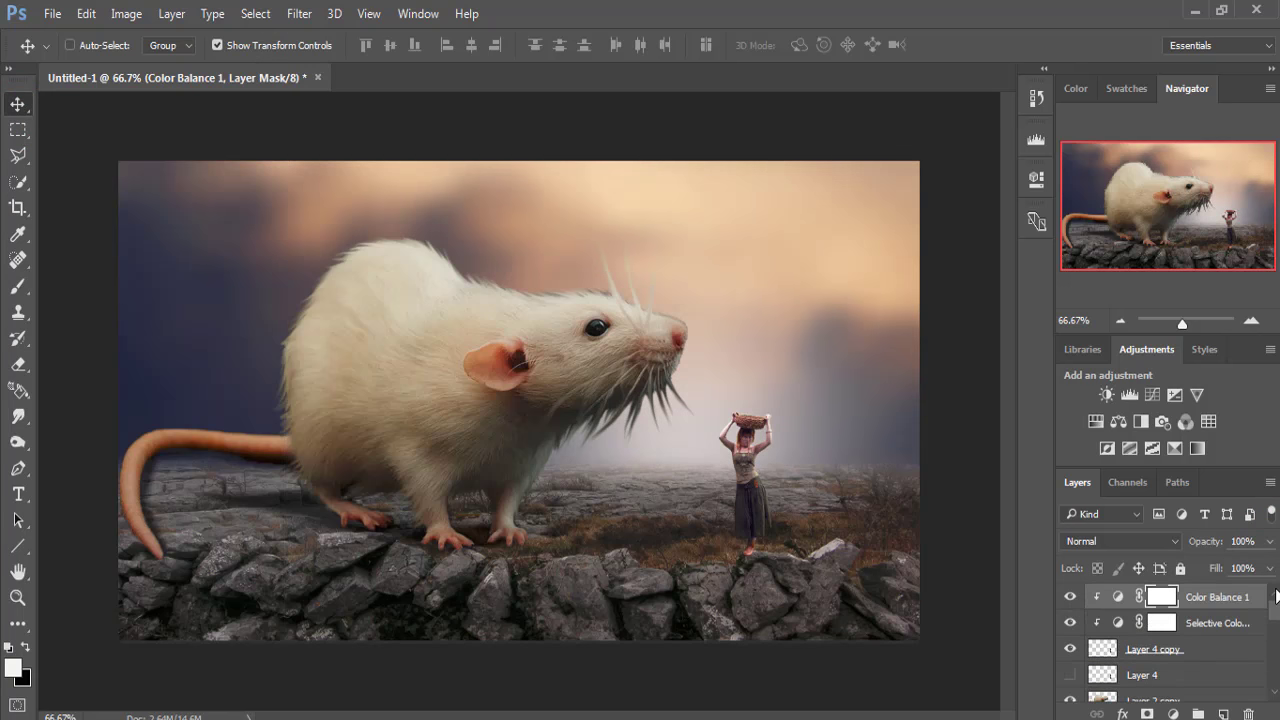
# - Add a Photo Filter adjustment layer set to Cyan at 33% density
pyautogui.click(1228, 597)
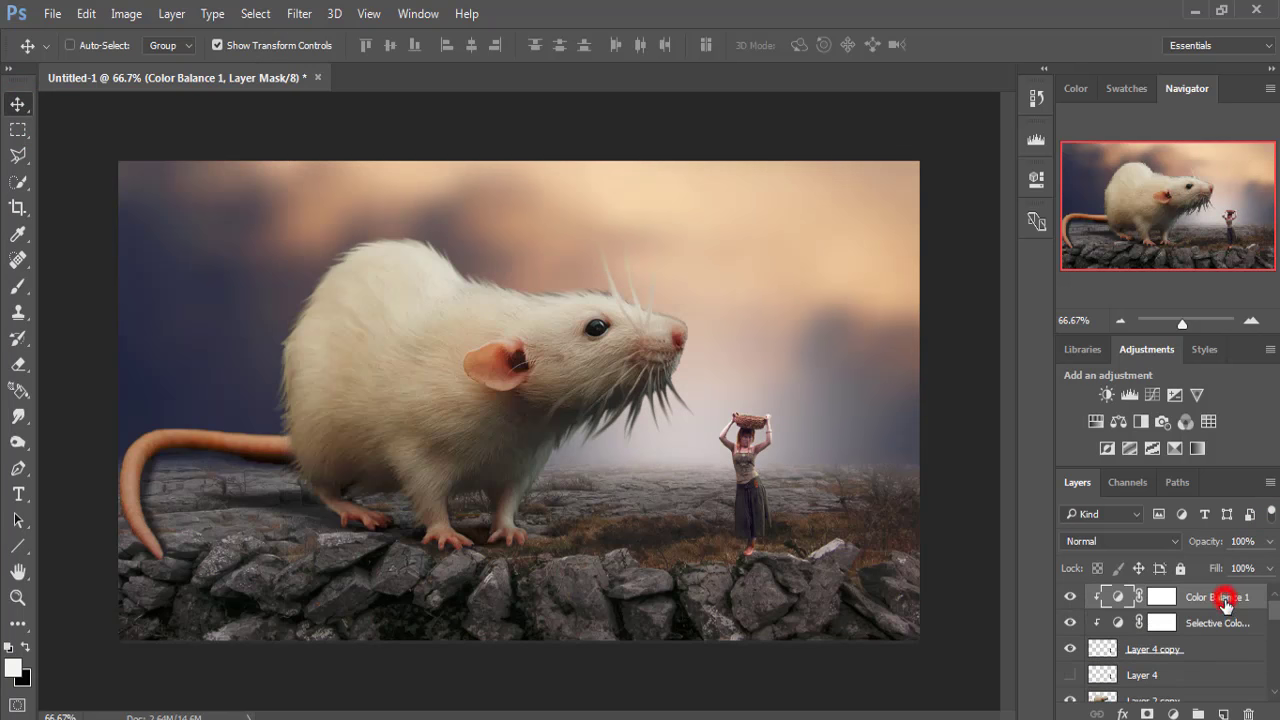
pyautogui.click(1176, 714)
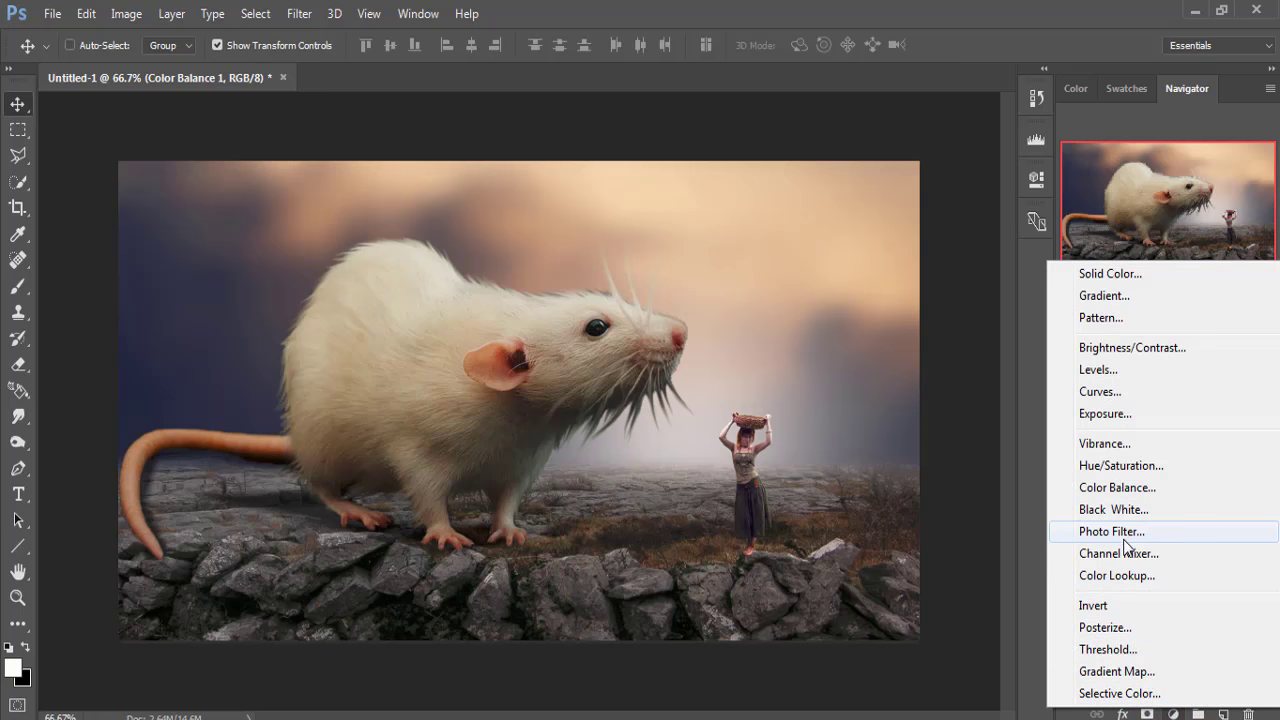
pyautogui.click(1123, 538)
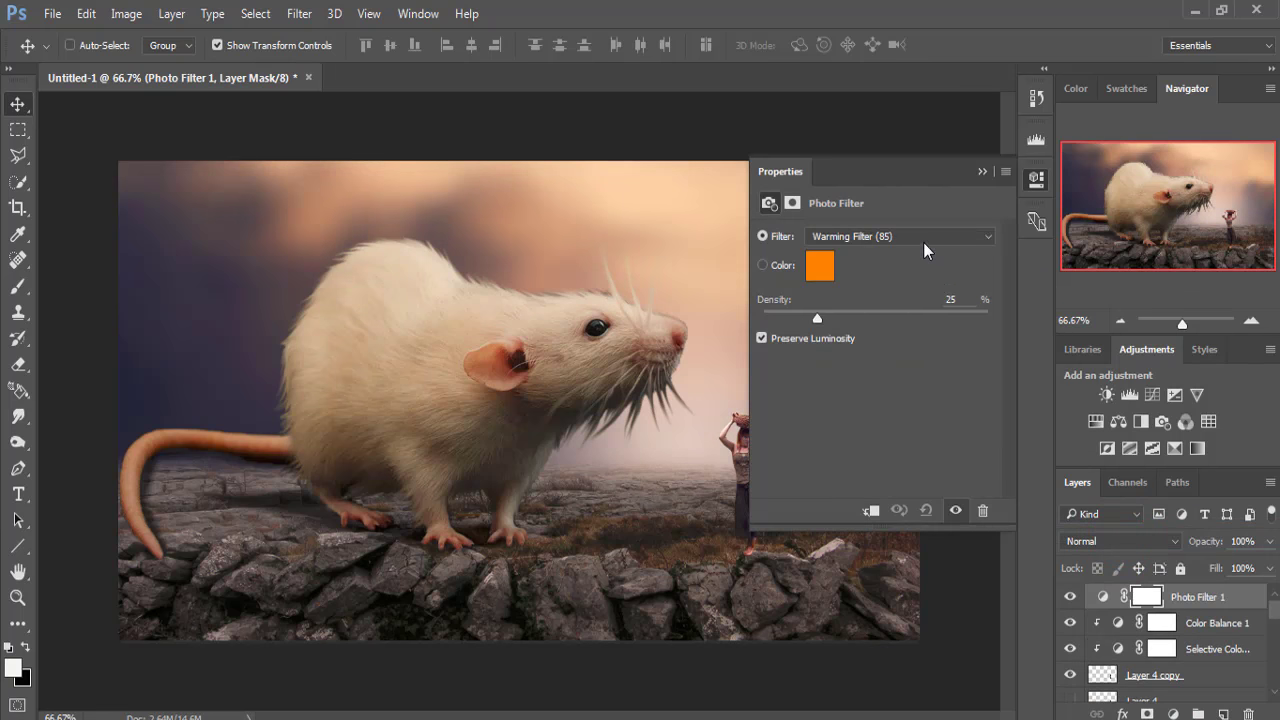
pyautogui.click(923, 236)
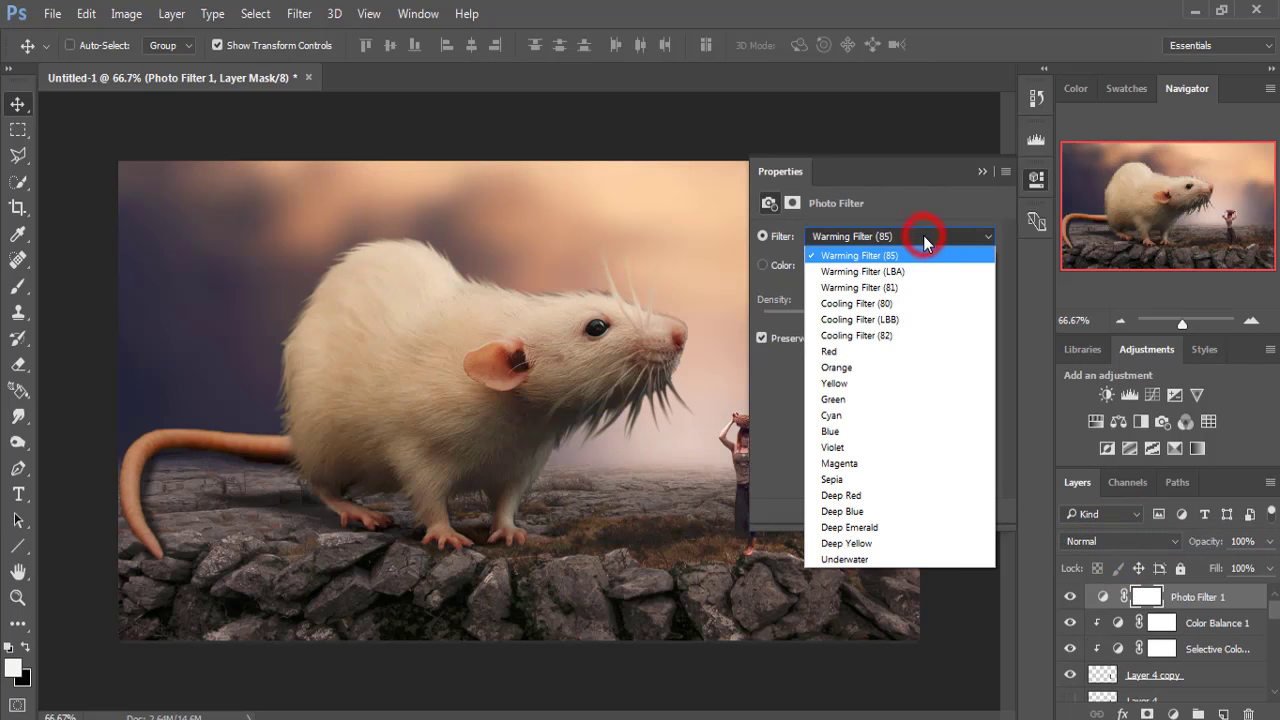
pyautogui.click(850, 416)
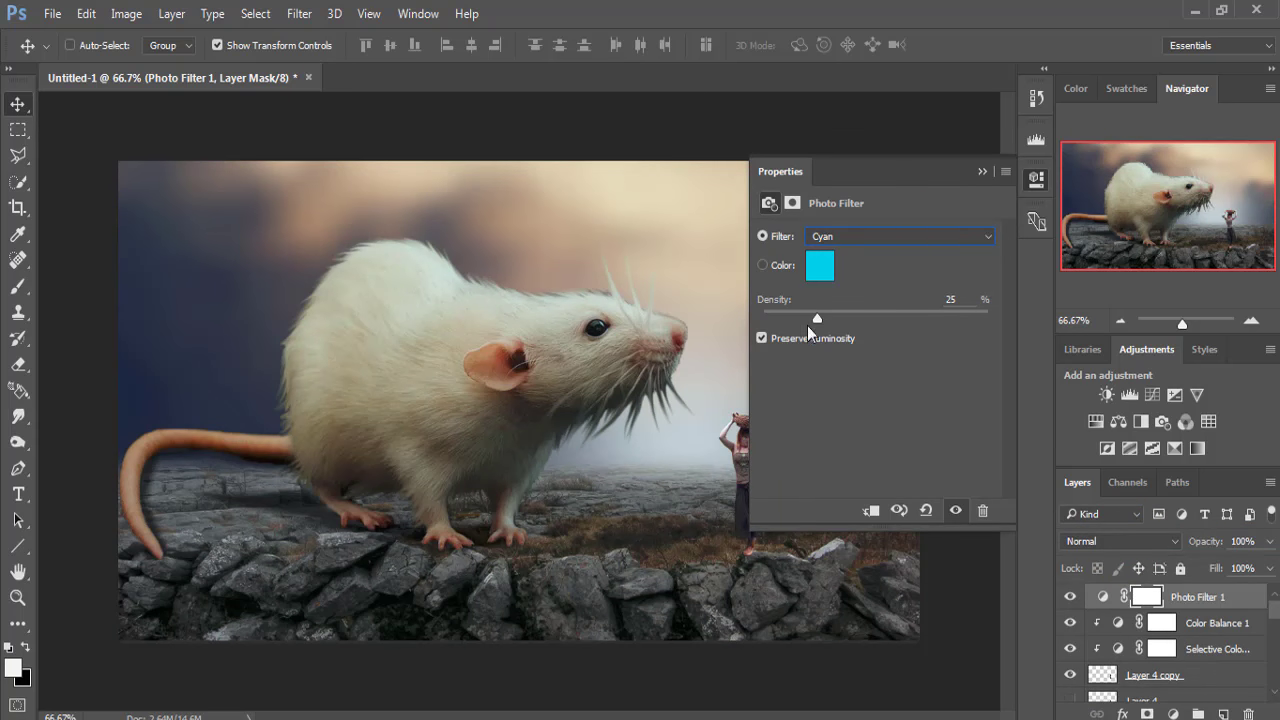
pyautogui.moveTo(820, 318); pyautogui.dragTo(835, 318)
pyautogui.click(982, 172)
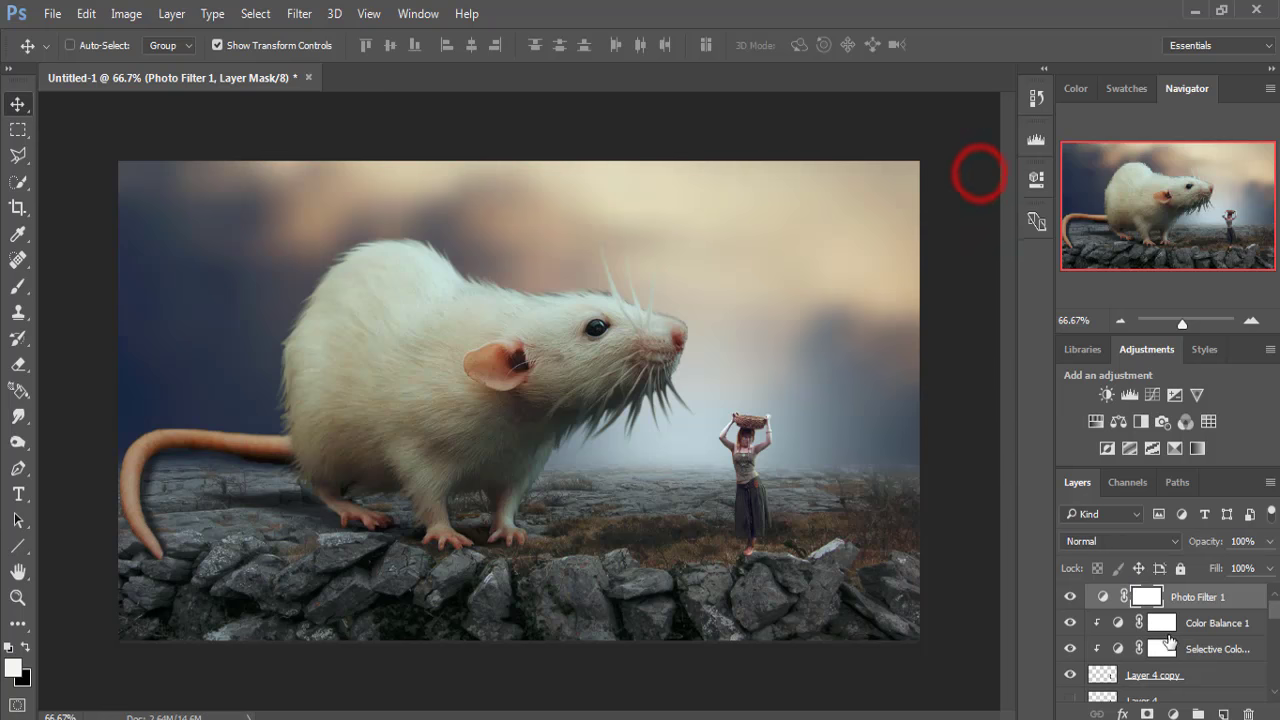
pyautogui.click(1203, 604)
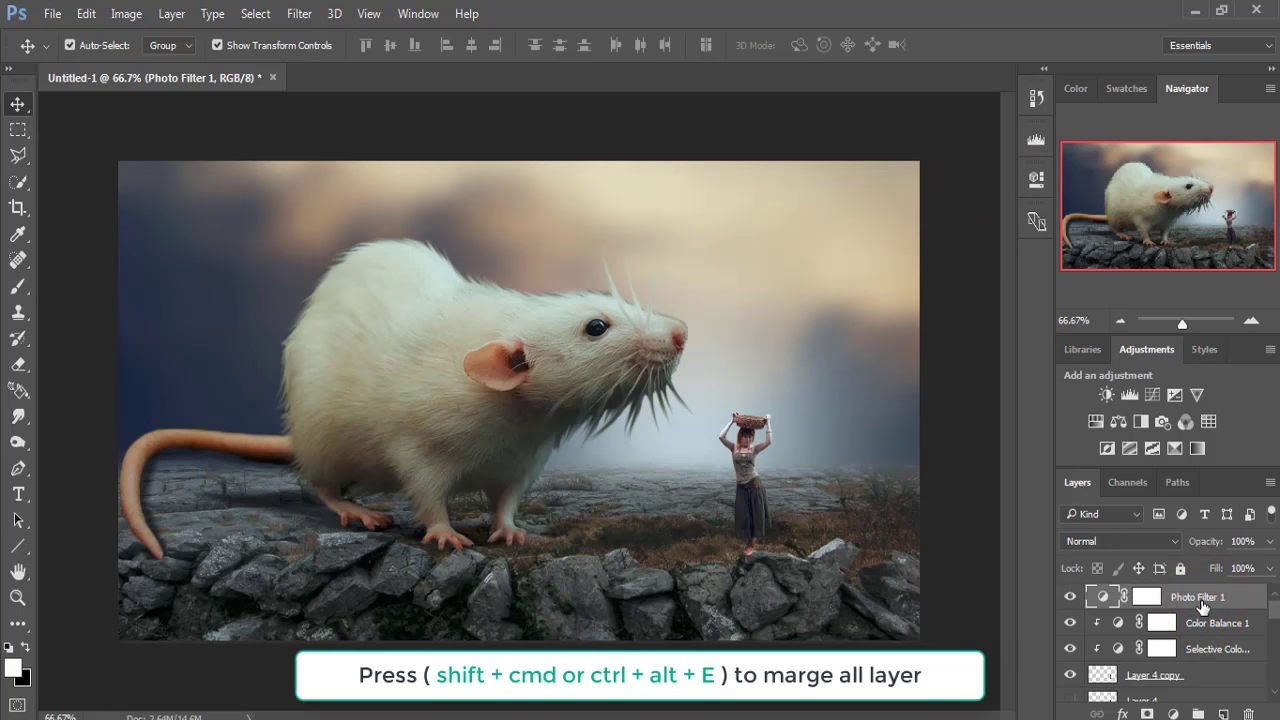
# - Stamp all visible layers into Layer 7 and scale it up slightly for a tighter crop
pyautogui.hotkey('ctrl', 'shift', 'alt', 'e')
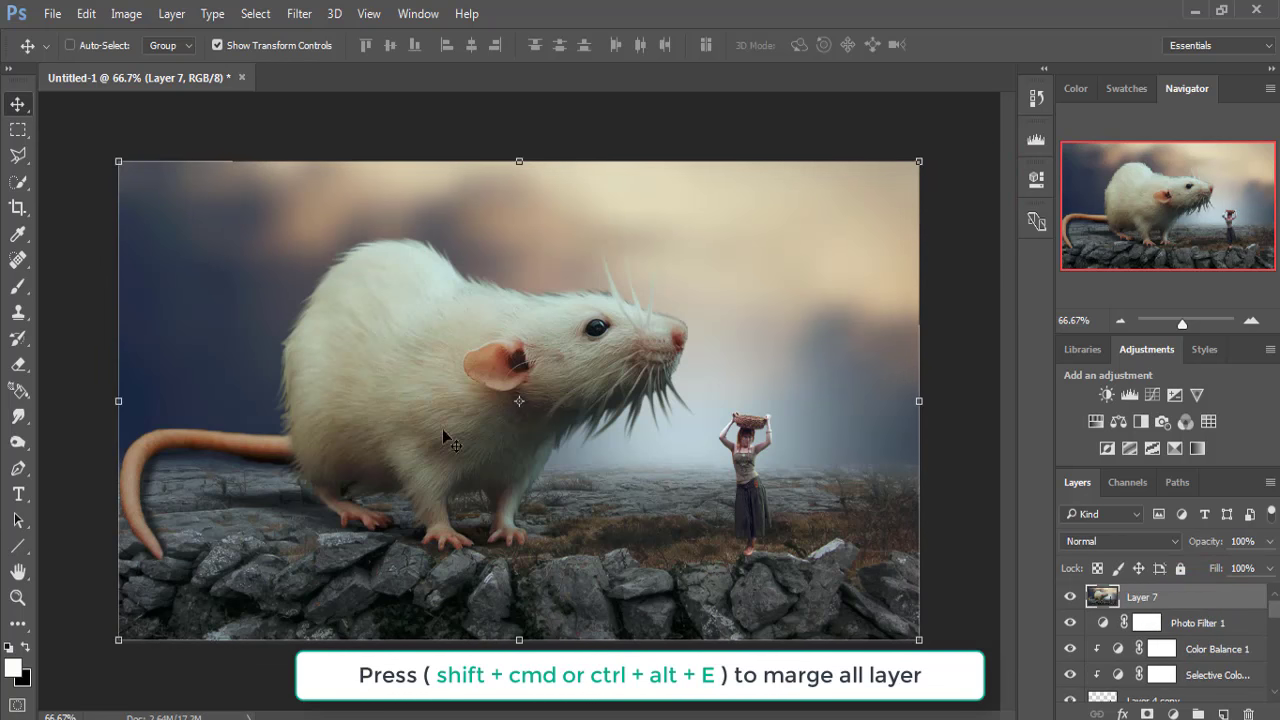
pyautogui.moveTo(116, 158); pyautogui.dragTo(38, 142)
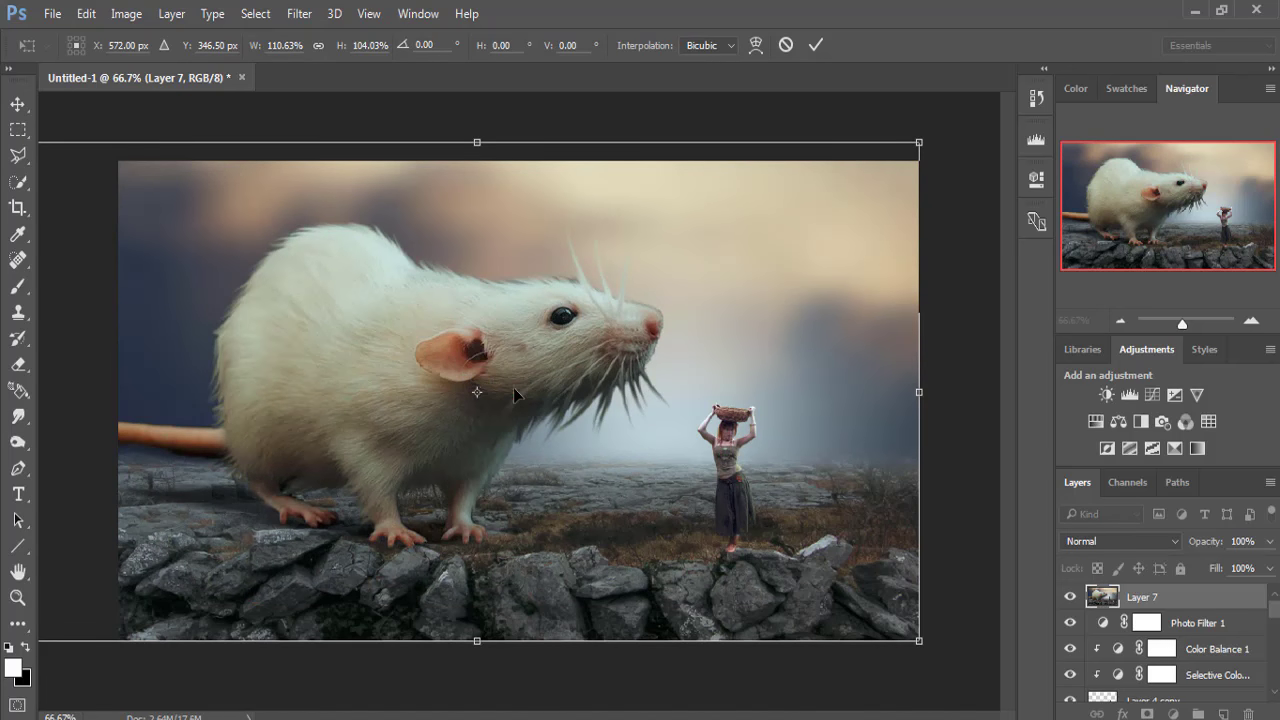
pyautogui.moveTo(514, 389); pyautogui.dragTo(510, 393)
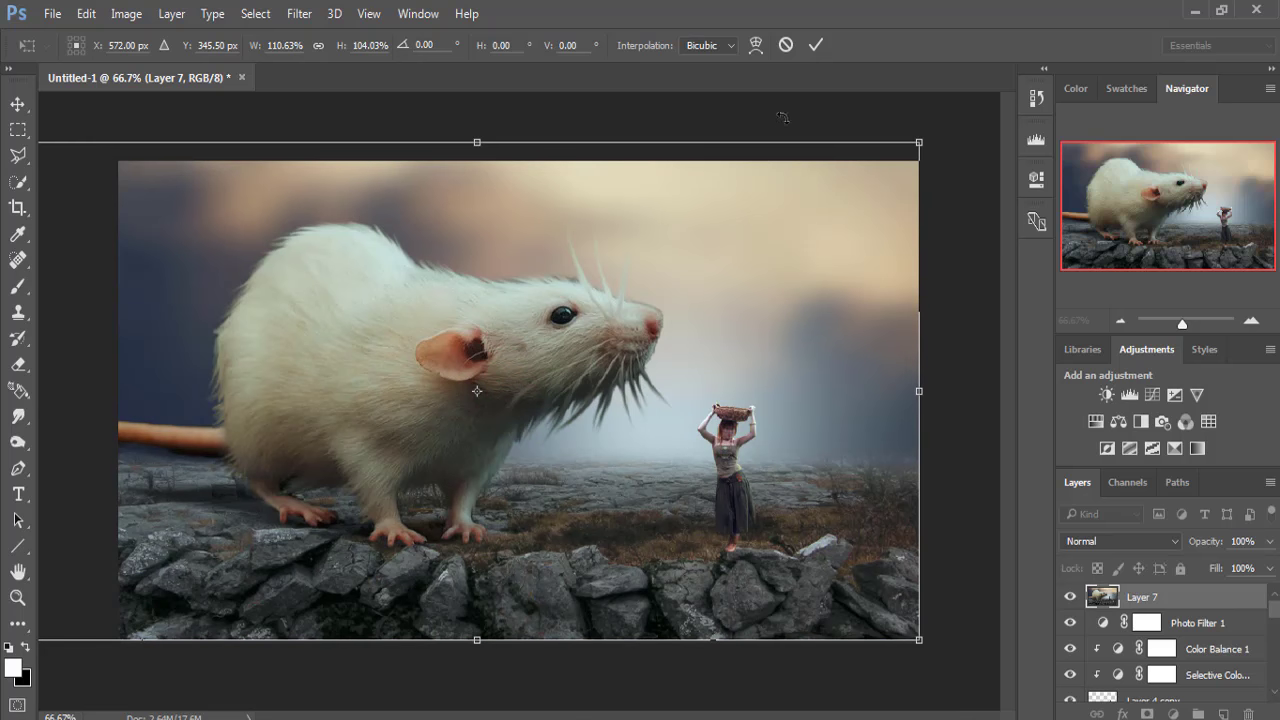
pyautogui.click(816, 45)
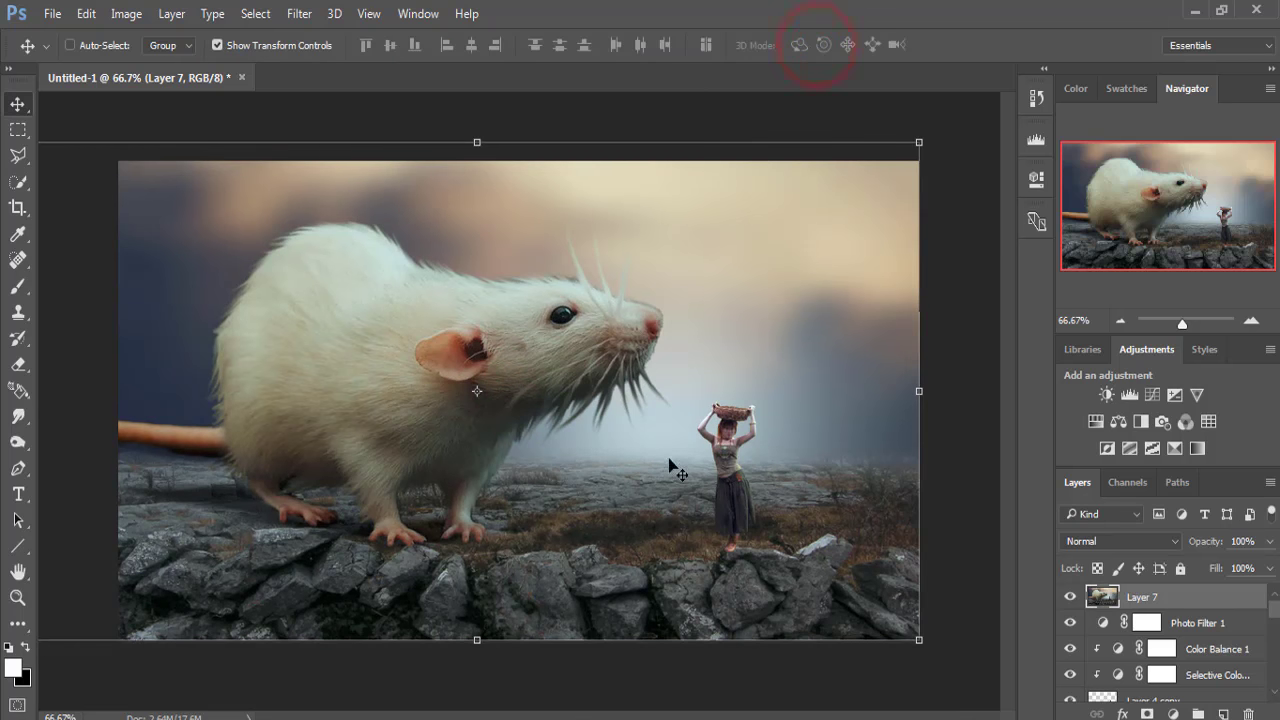
pyautogui.click(1186, 597)
pyautogui.click(300, 13)
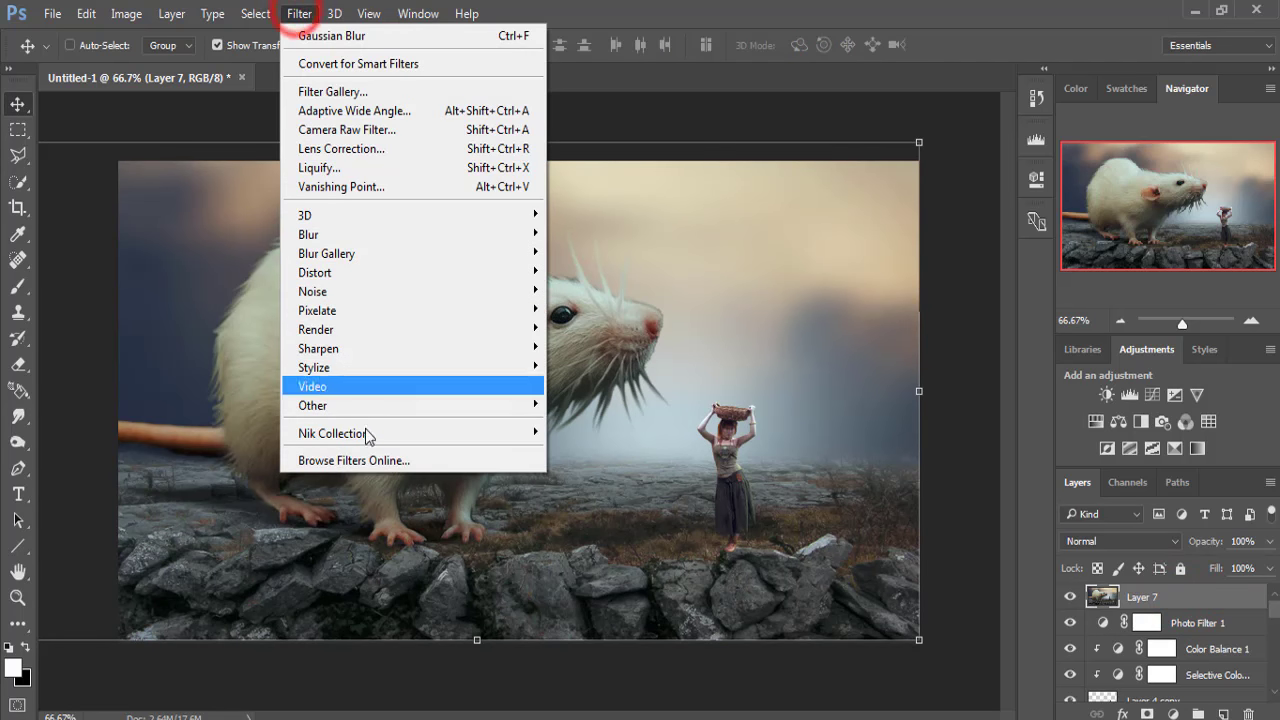
pyautogui.moveTo(333, 433)
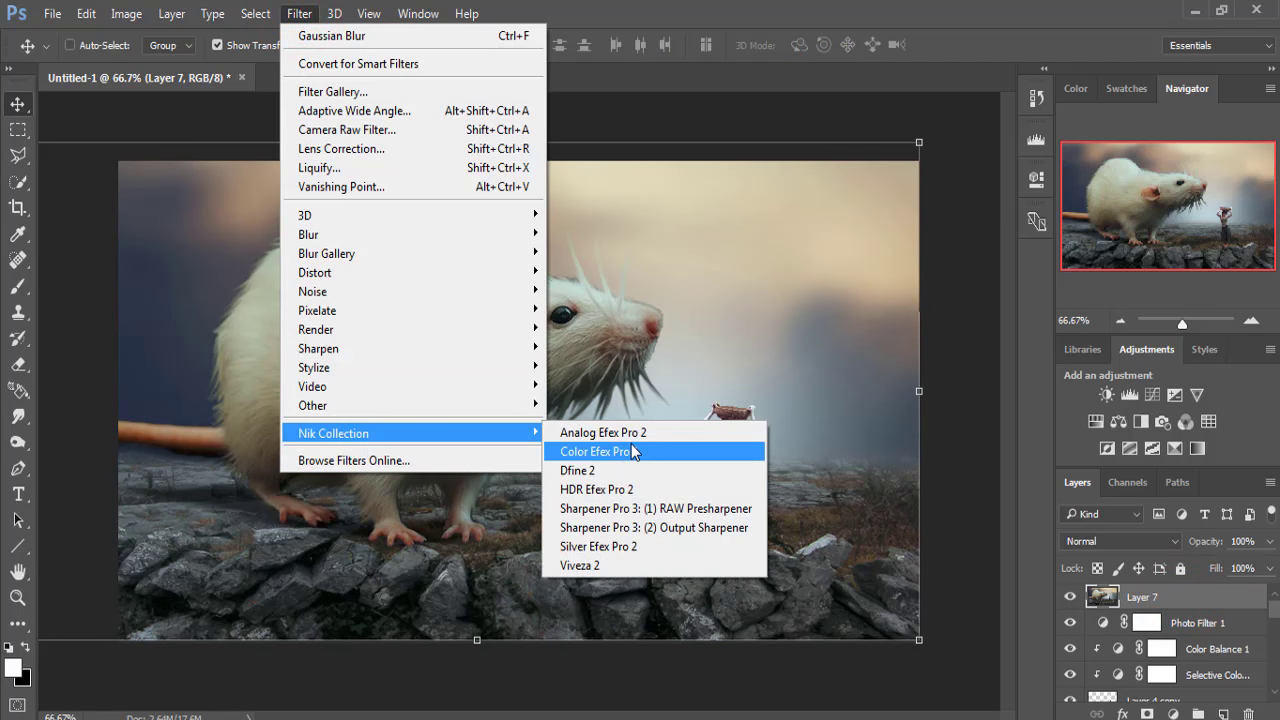
# - Apply Color Efex Pro Cross Processing, method L02 at 55%, and add an empty Layer 8 above
pyautogui.click(632, 452)
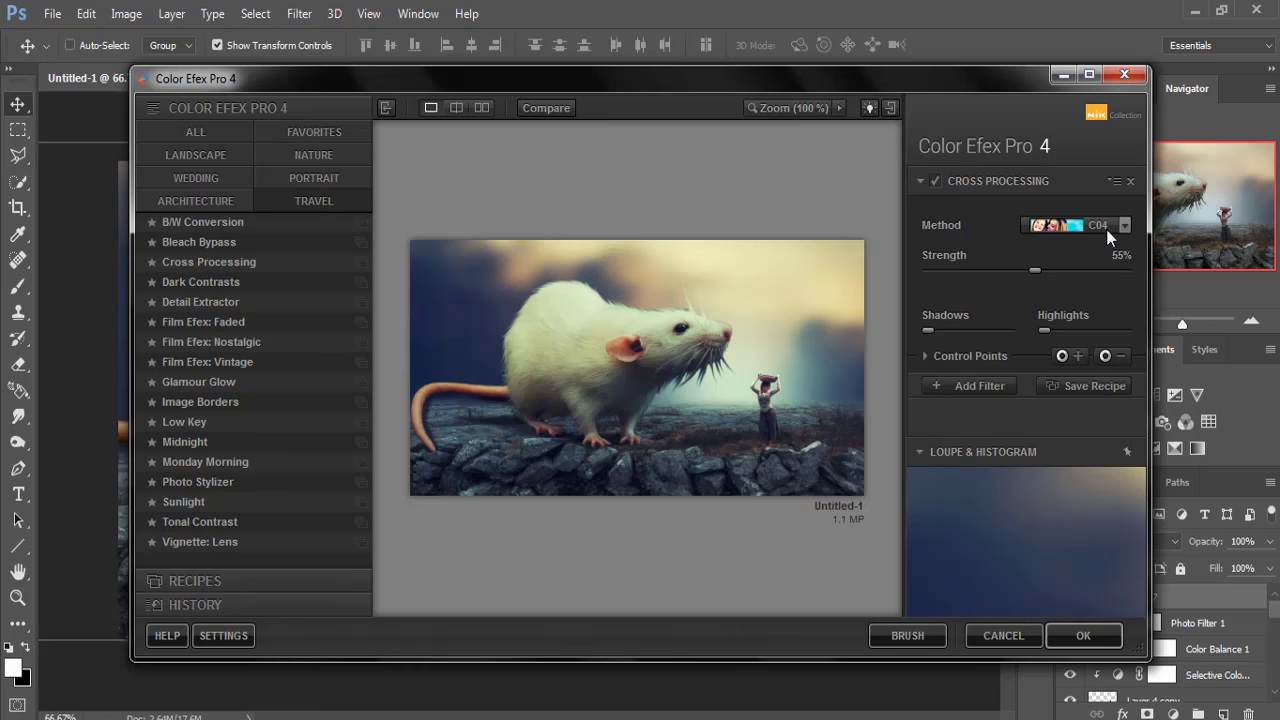
pyautogui.click(1124, 225)
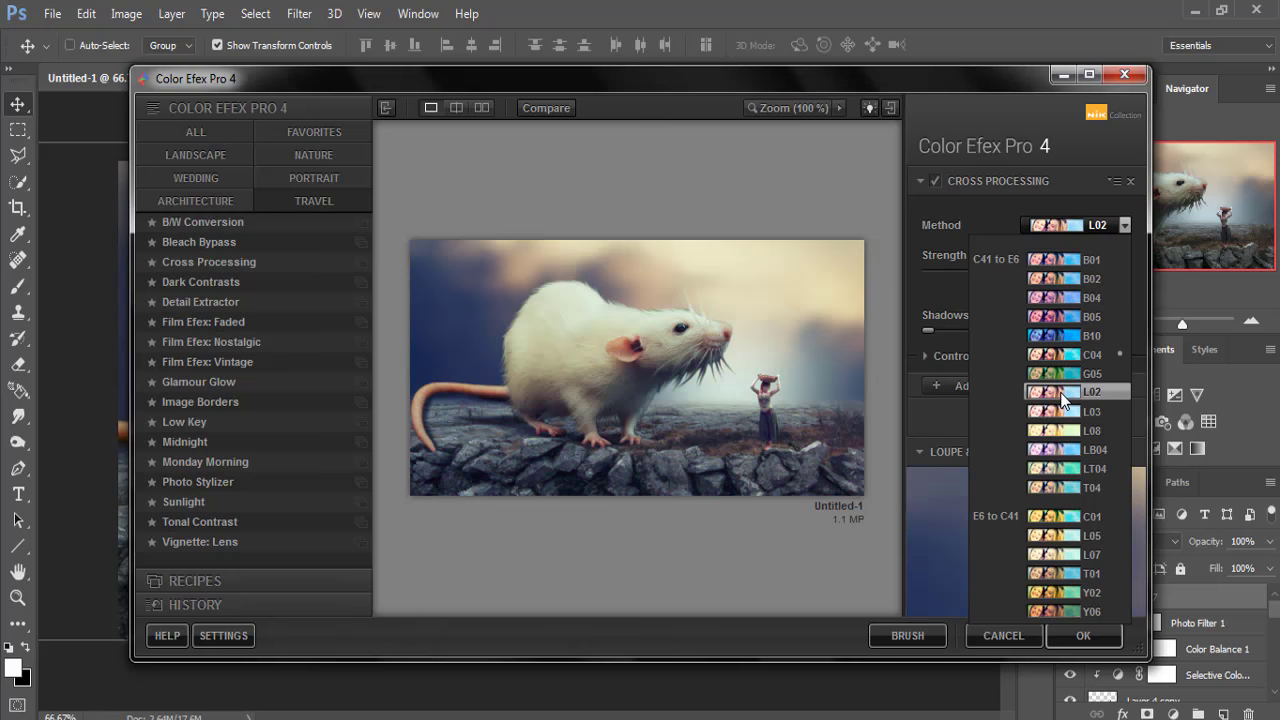
pyautogui.click(1063, 395)
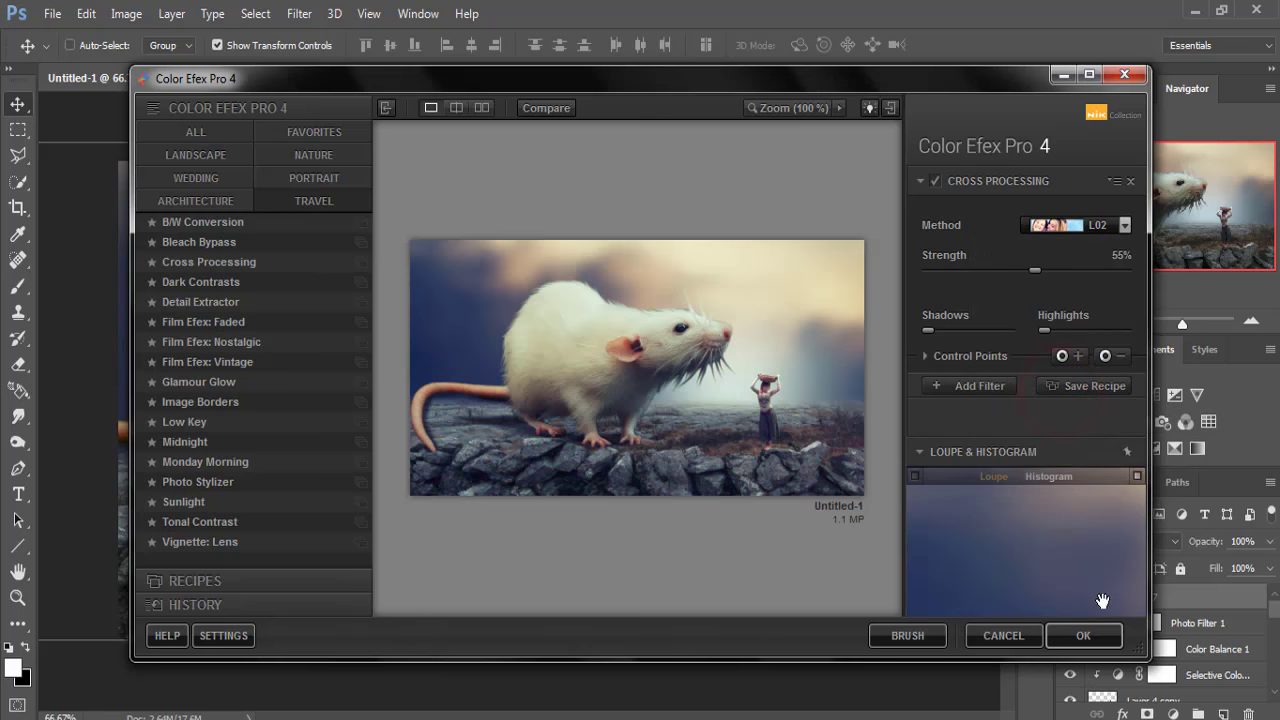
pyautogui.click(1092, 637)
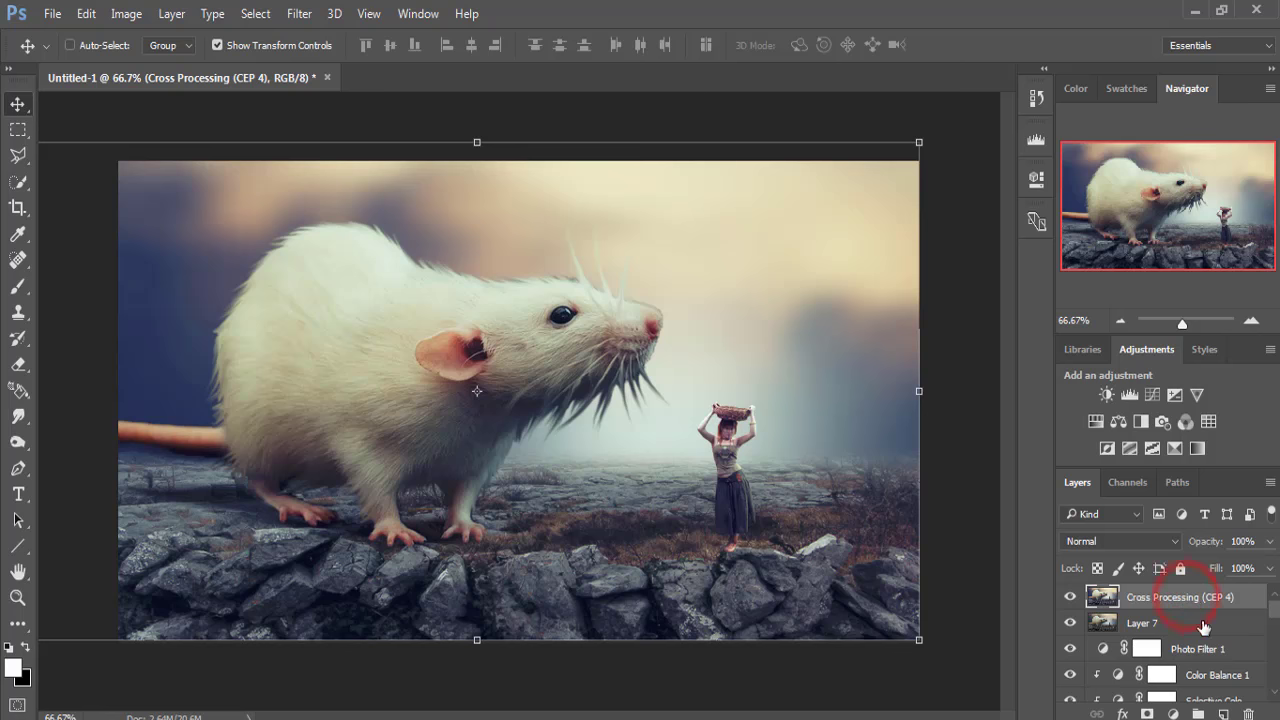
pyautogui.click(1220, 713)
pyautogui.click(1183, 598)
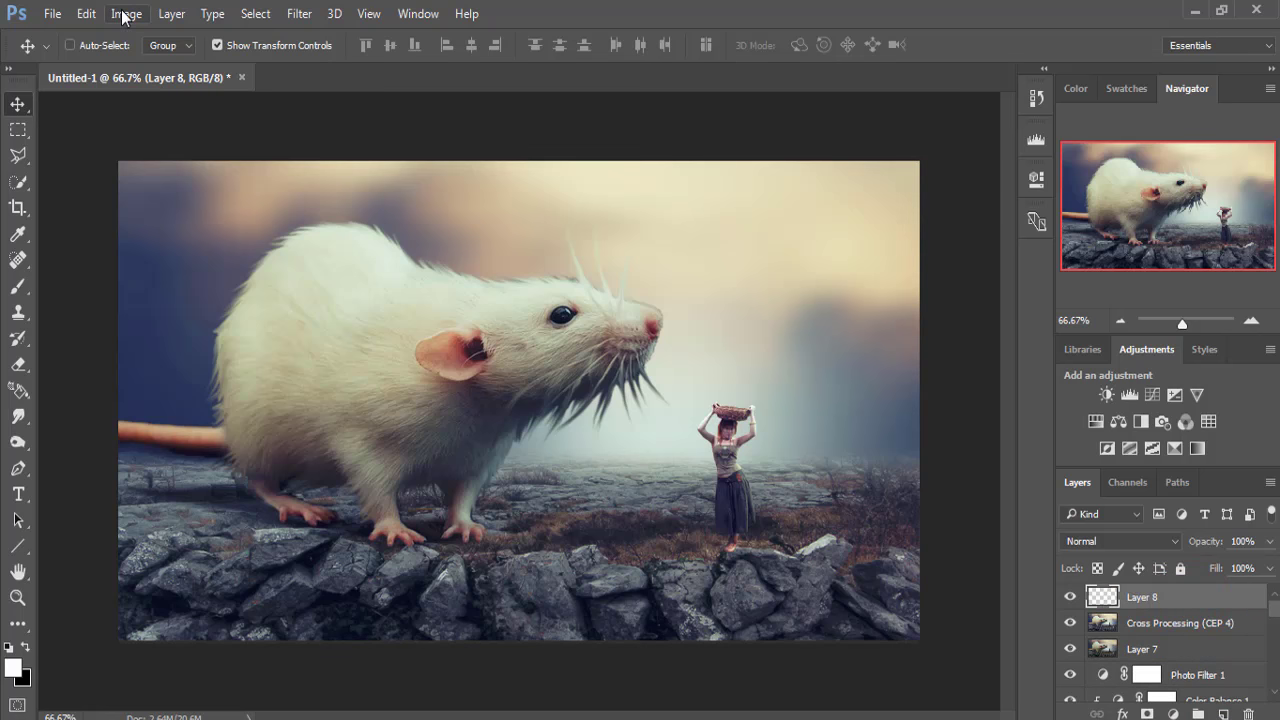
# - Delete the empty Layer 8 and add a Selective Color adjustment layer
pyautogui.click(1145, 597)
pyautogui.press('Delete')
pyautogui.click(1145, 597)
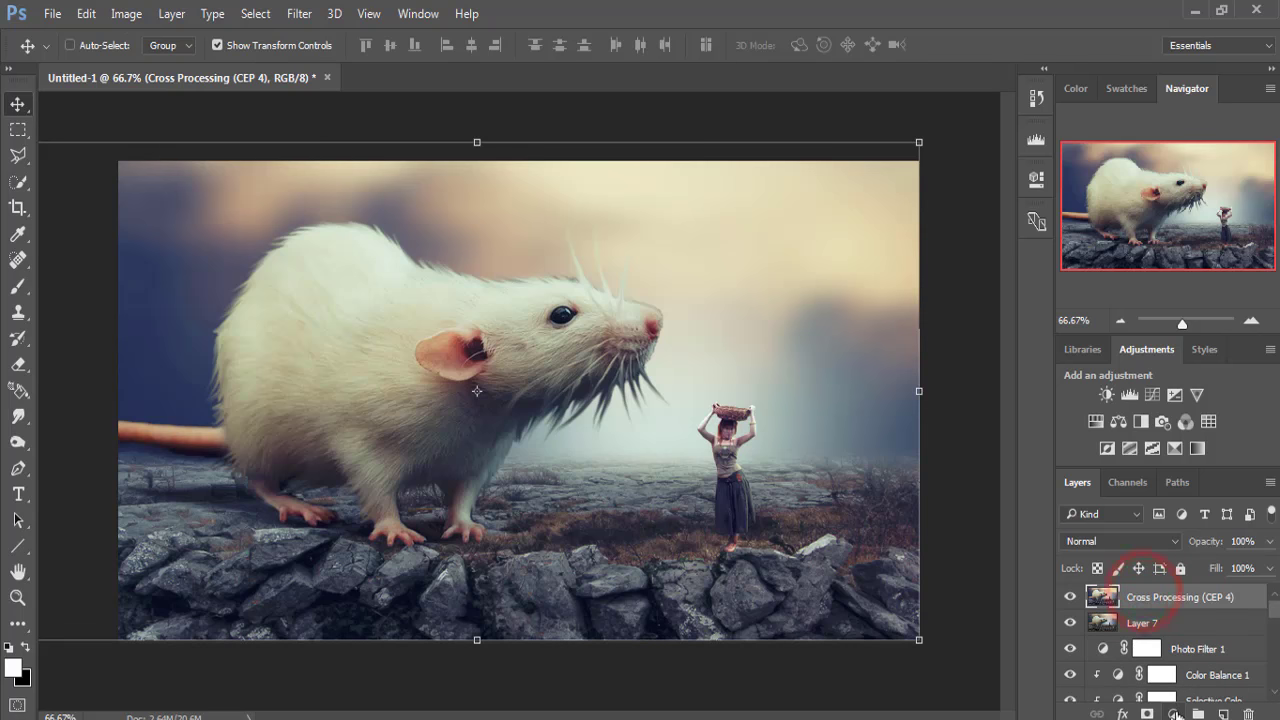
pyautogui.click(1173, 714)
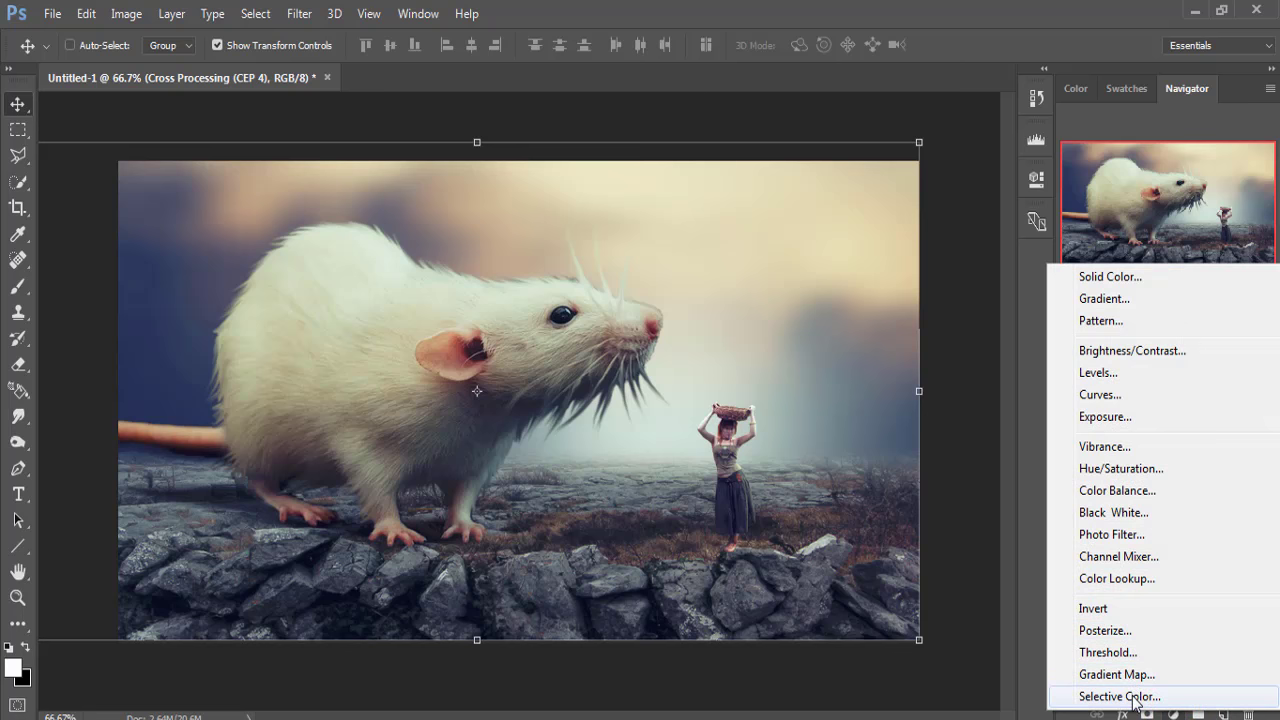
pyautogui.click(1136, 697)
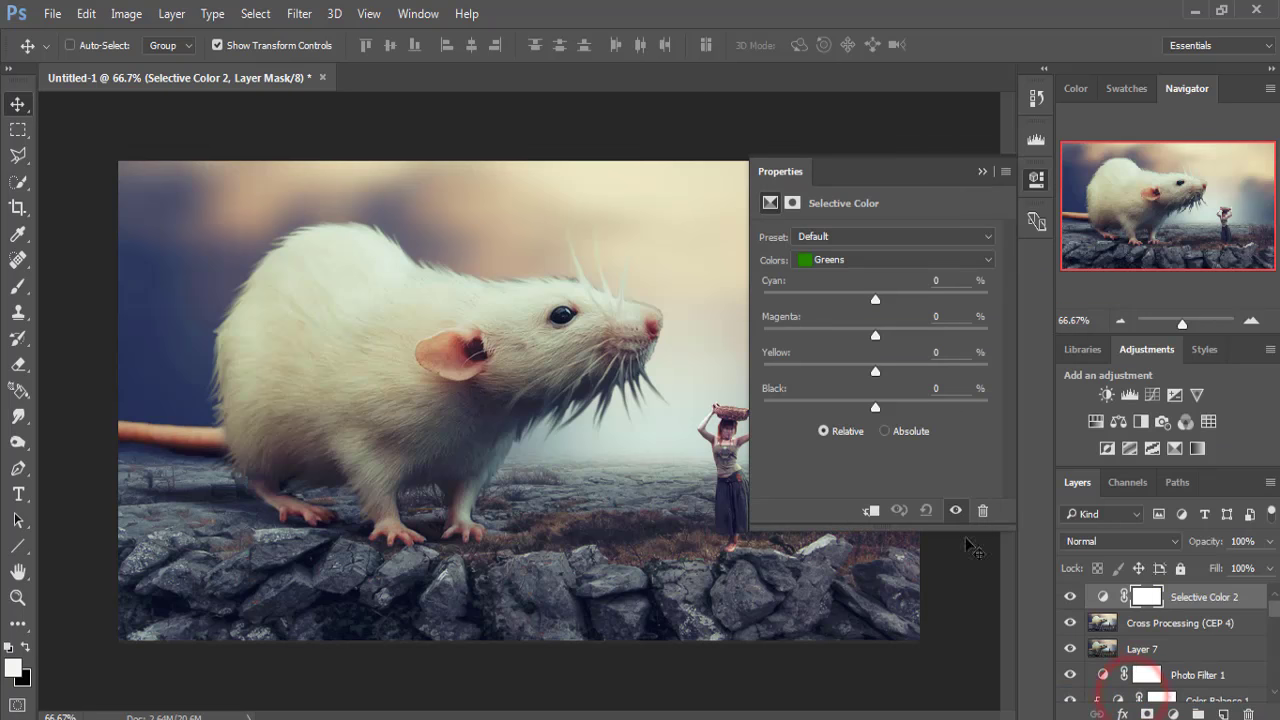
# - Set Selective Color Reds to Cyan -33 and Magenta +8, then stamp visible into Layer 8
pyautogui.click(886, 259)
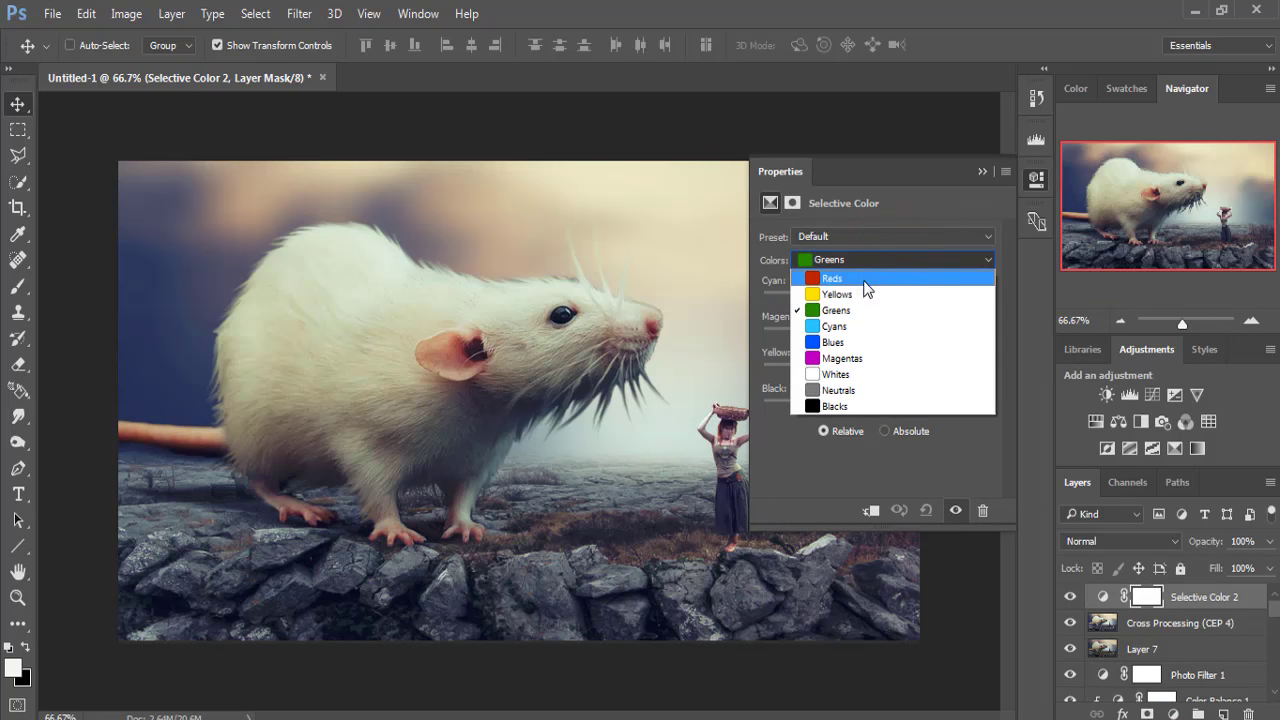
pyautogui.click(864, 280)
pyautogui.moveTo(876, 304); pyautogui.dragTo(838, 304)
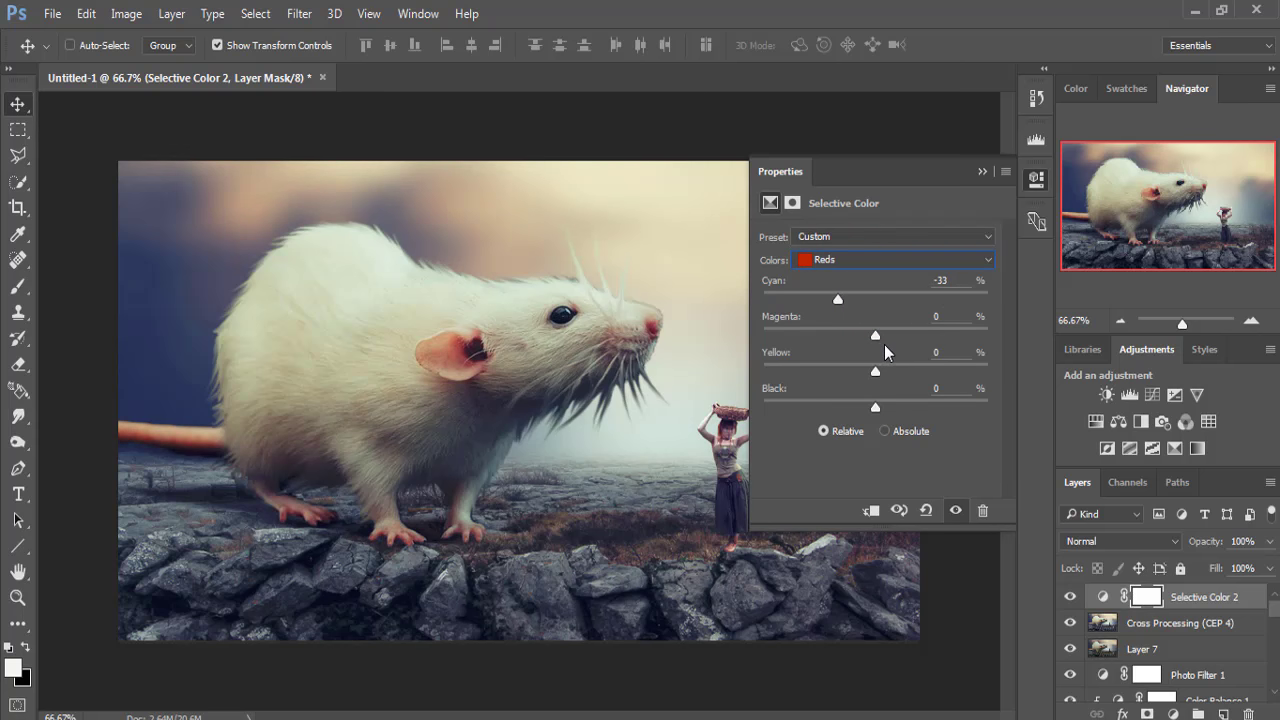
pyautogui.moveTo(876, 336)
pyautogui.mouseDown()
pyautogui.moveTo(922, 337)
pyautogui.moveTo(878, 337)
pyautogui.moveTo(839, 373)
pyautogui.moveTo(917, 373)
pyautogui.mouseUp()
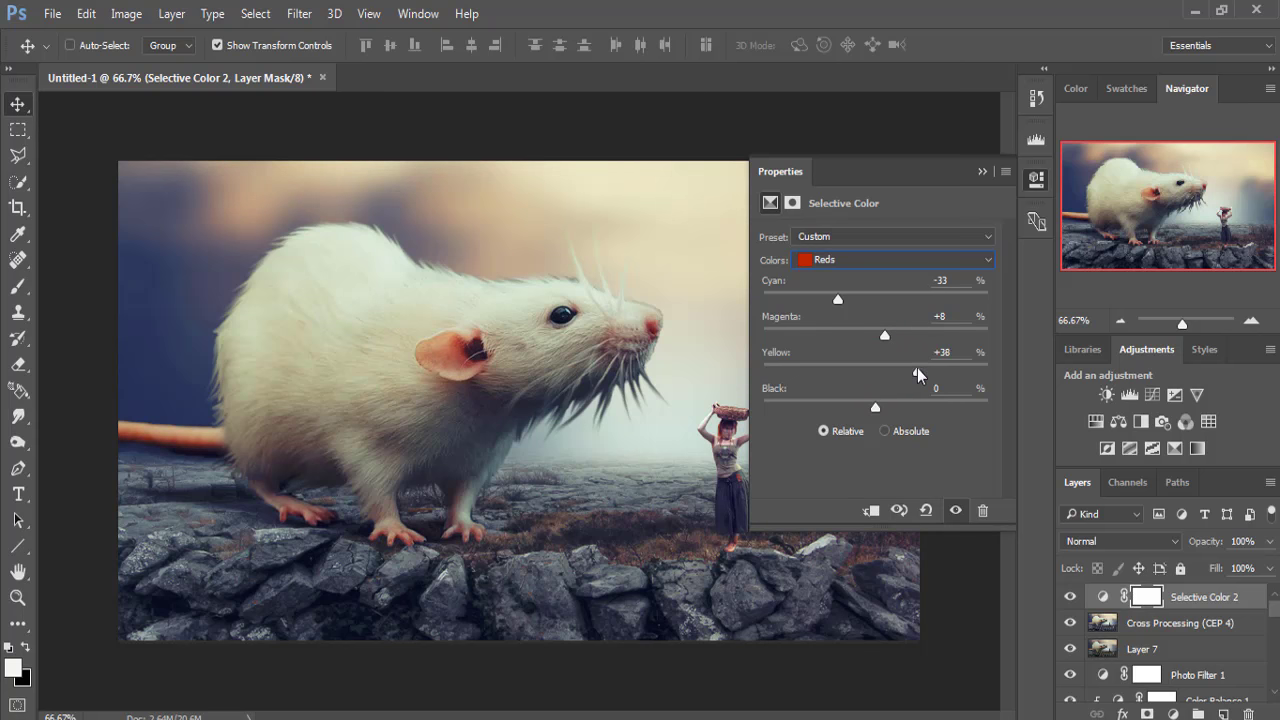
pyautogui.click(979, 172)
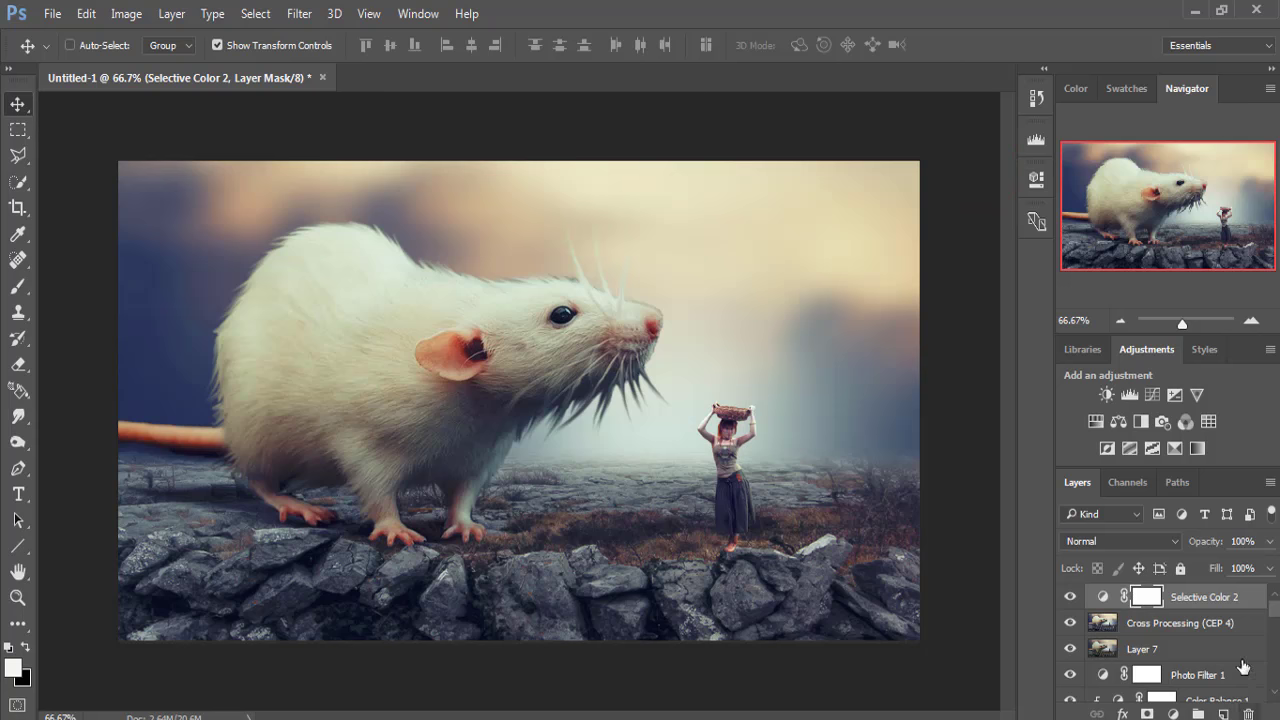
pyautogui.click(1213, 598)
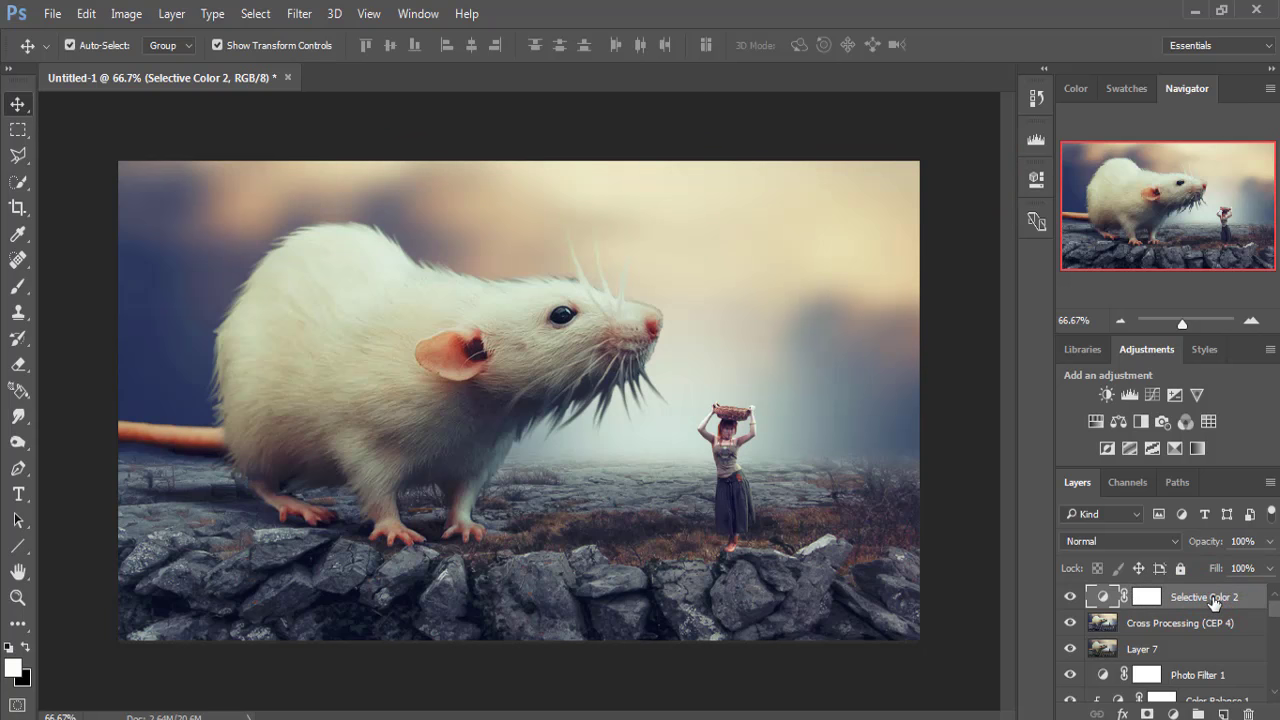
pyautogui.hotkey('ctrl', 'shift', 'alt', 'e')
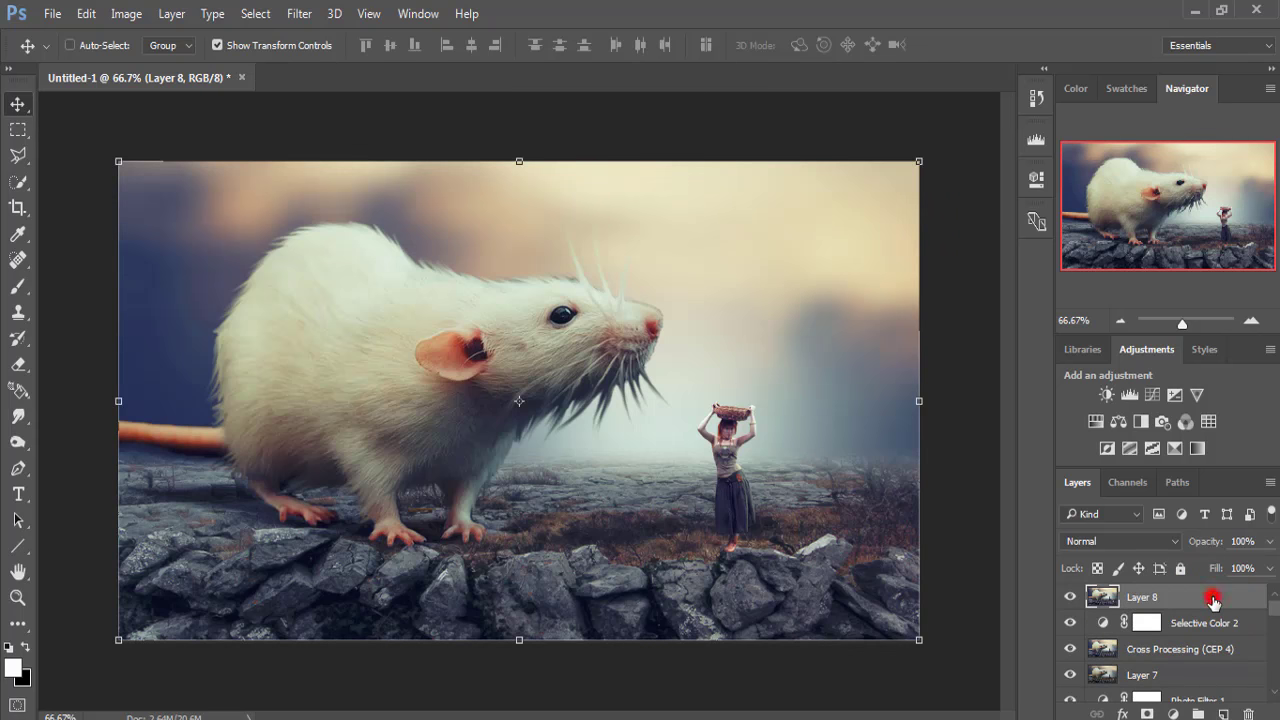
# - Add a new empty layer and choose the Brush tool with a mid grey colour
pyautogui.click(1223, 714)
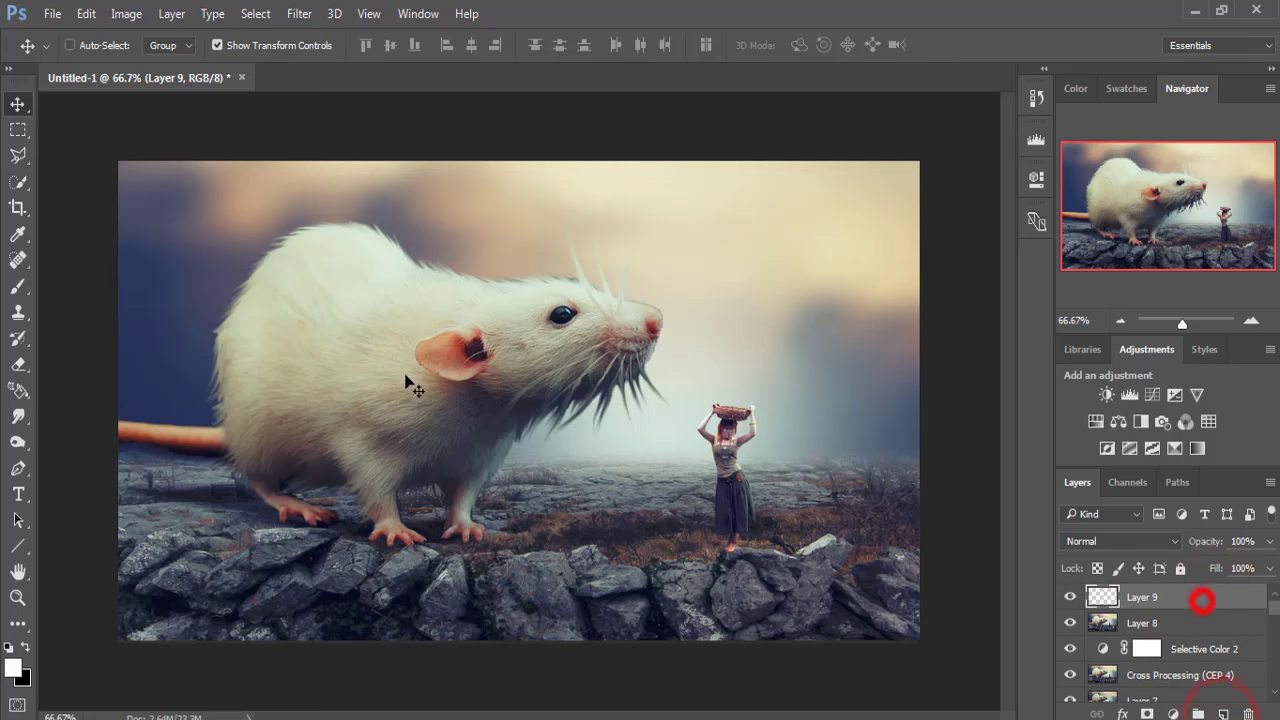
pyautogui.click(18, 286)
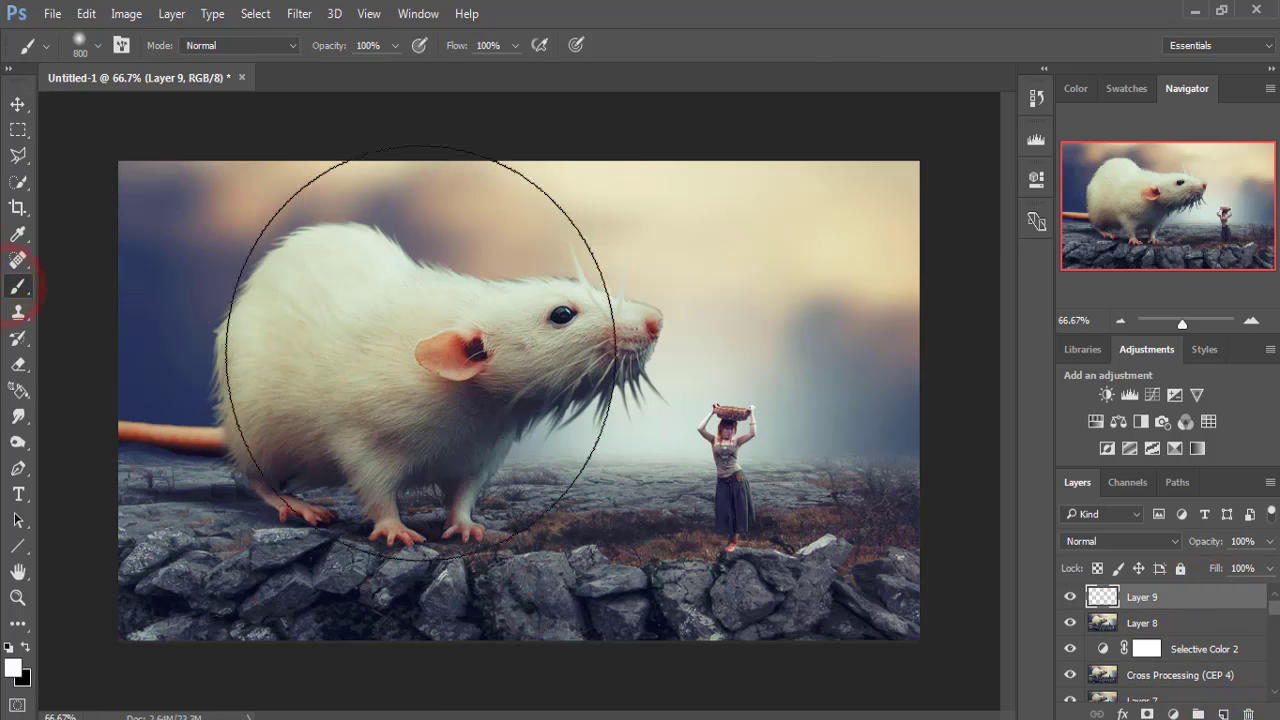
pyautogui.click(12, 667)
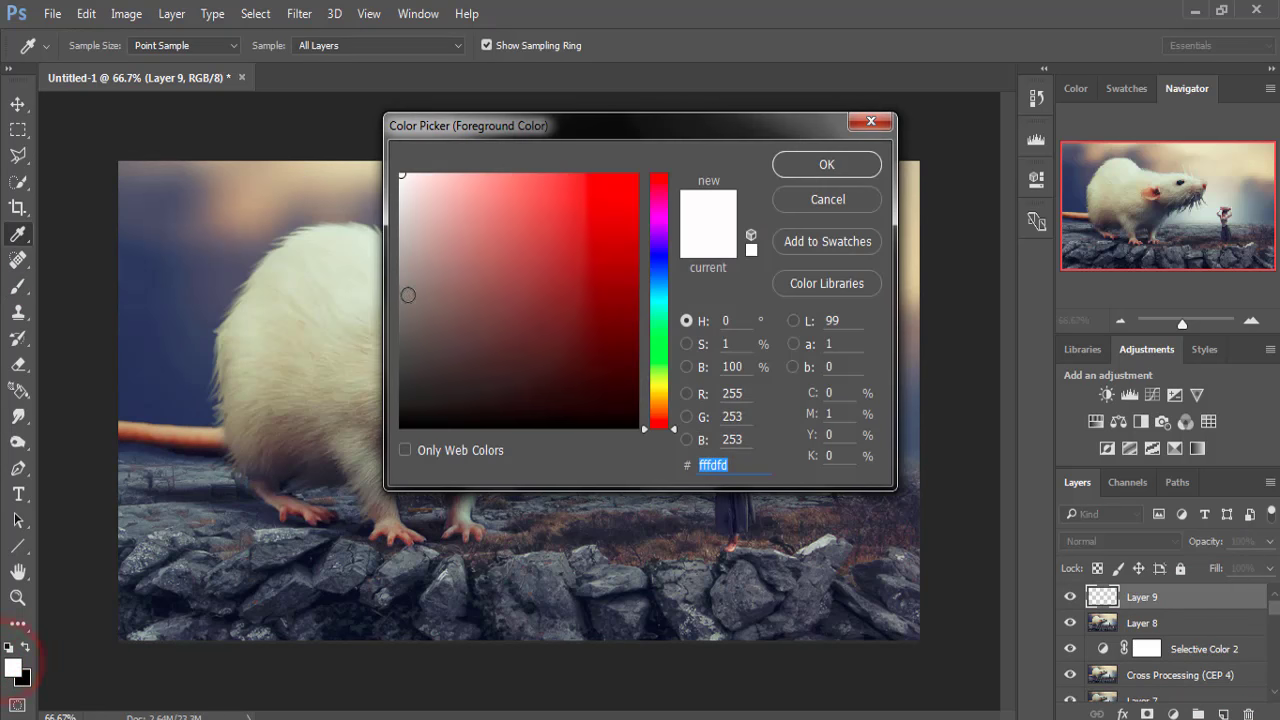
pyautogui.click(400, 286)
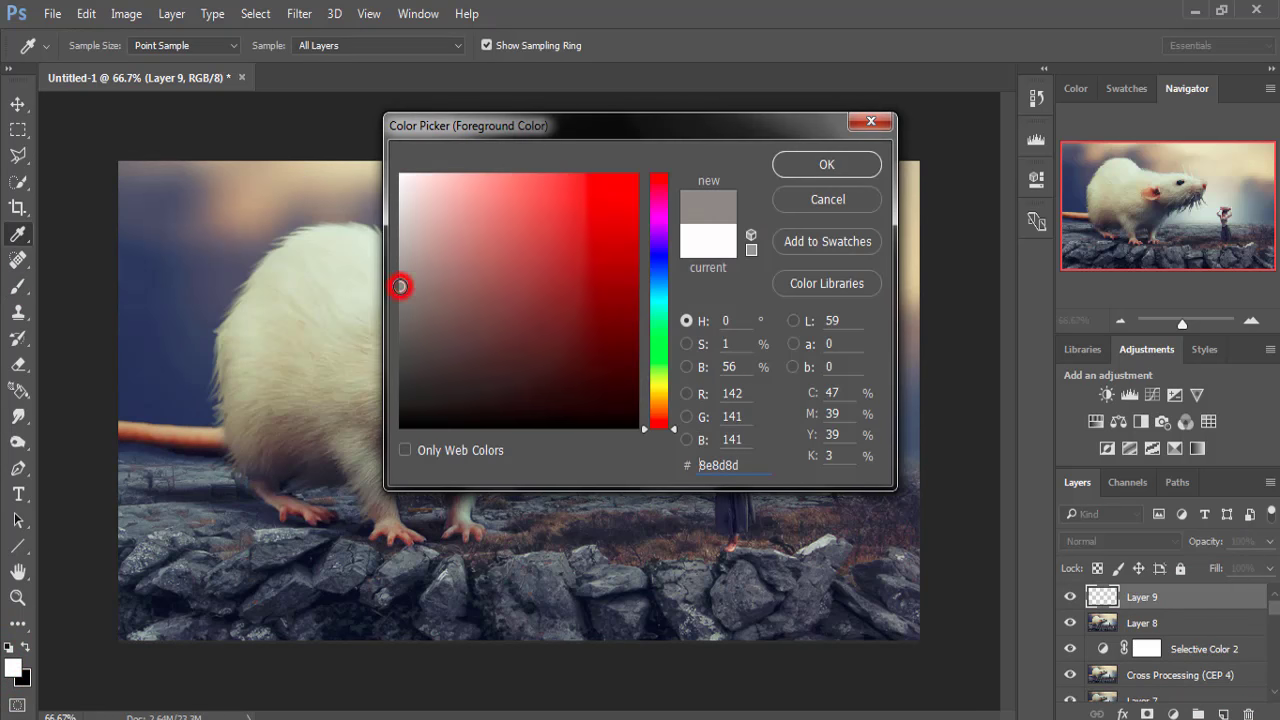
pyautogui.click(826, 164)
# - Shrink the brush and paint a grey wash over the image in Overlay mode
pyautogui.press('[')
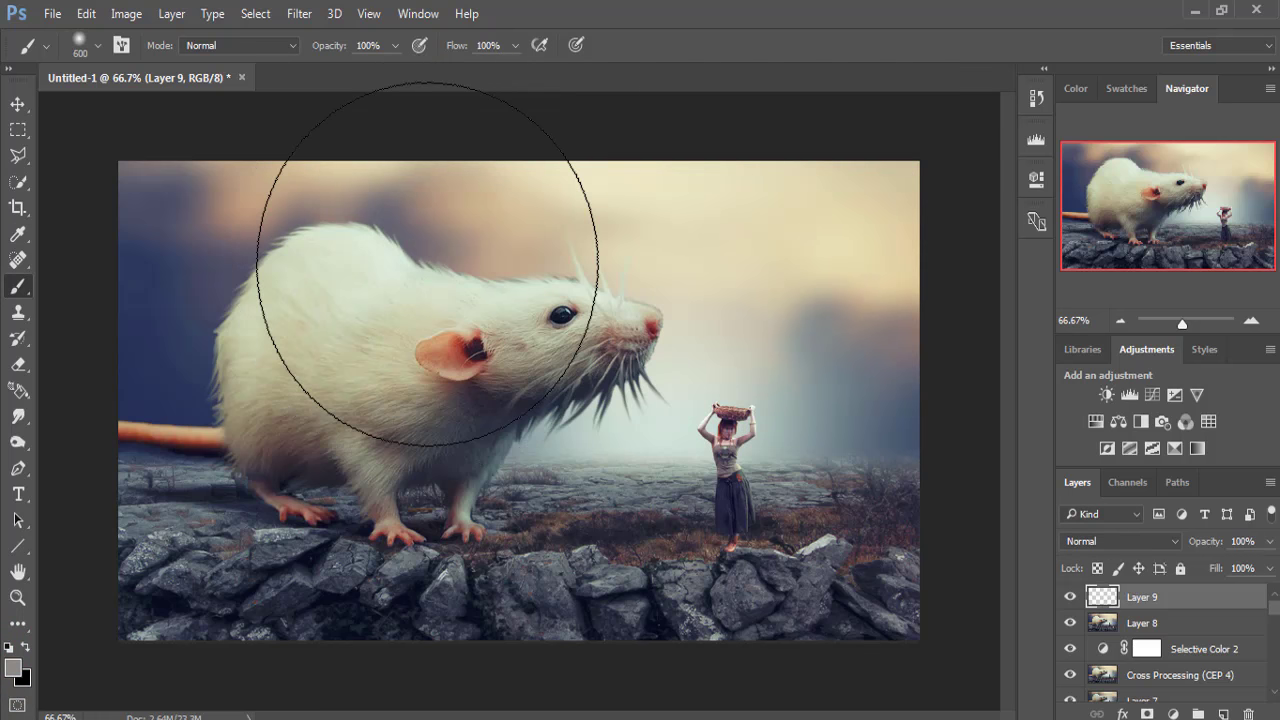
pyautogui.press('[')
pyautogui.press('[')
pyautogui.press('[')
pyautogui.moveTo(230, 217)
pyautogui.mouseDown()
pyautogui.moveTo(607, 302)
pyautogui.moveTo(771, 357)
pyautogui.moveTo(280, 394)
pyautogui.moveTo(484, 427)
pyautogui.mouseUp()
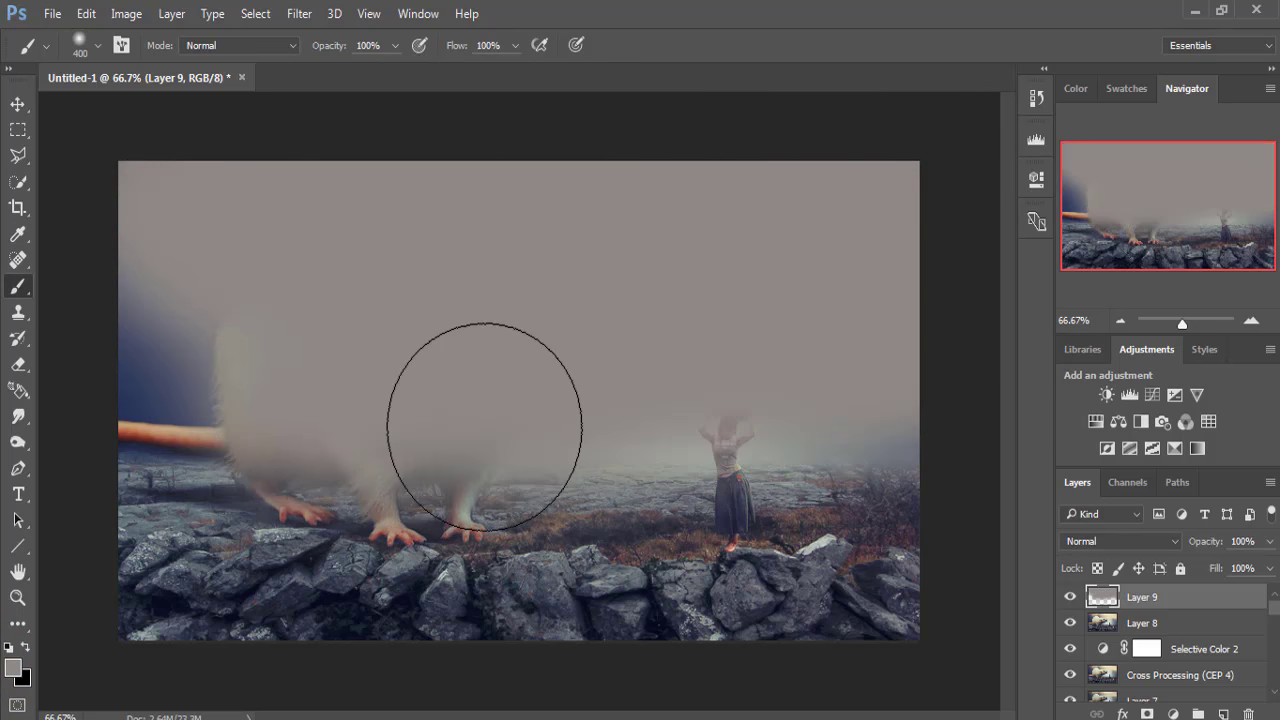
pyautogui.hotkey('ctrl', 'z')
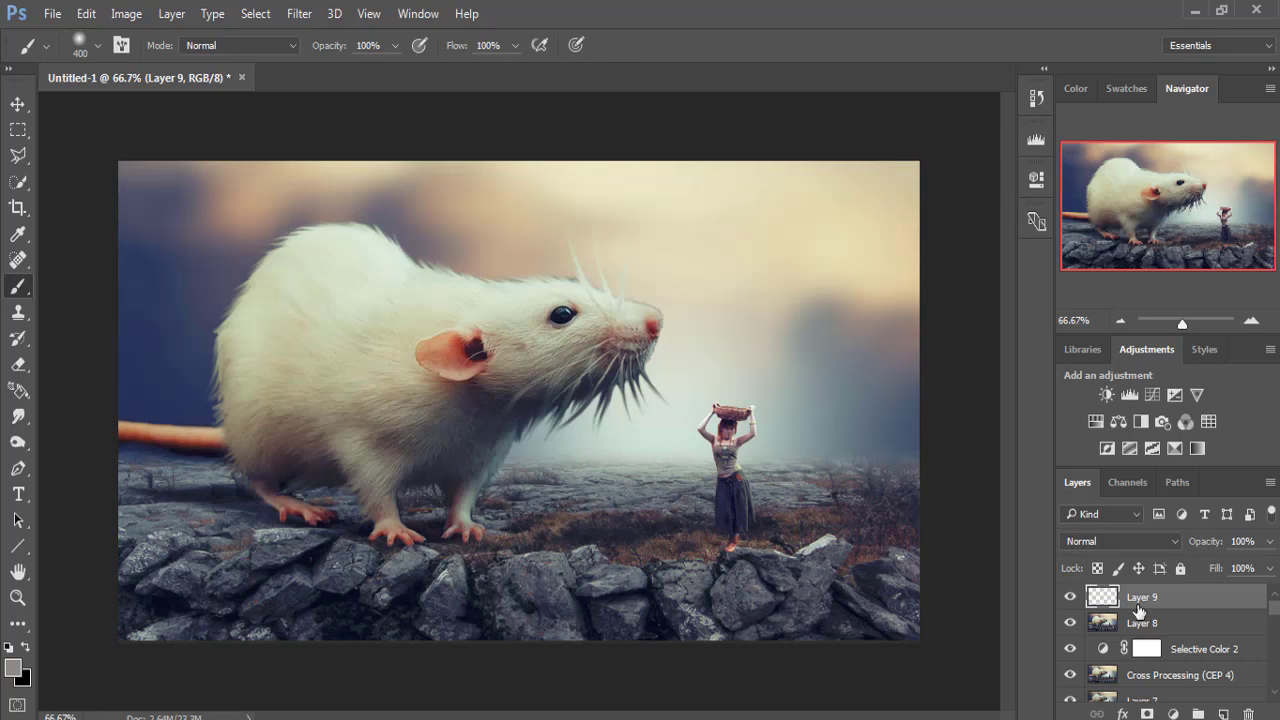
pyautogui.click(293, 45)
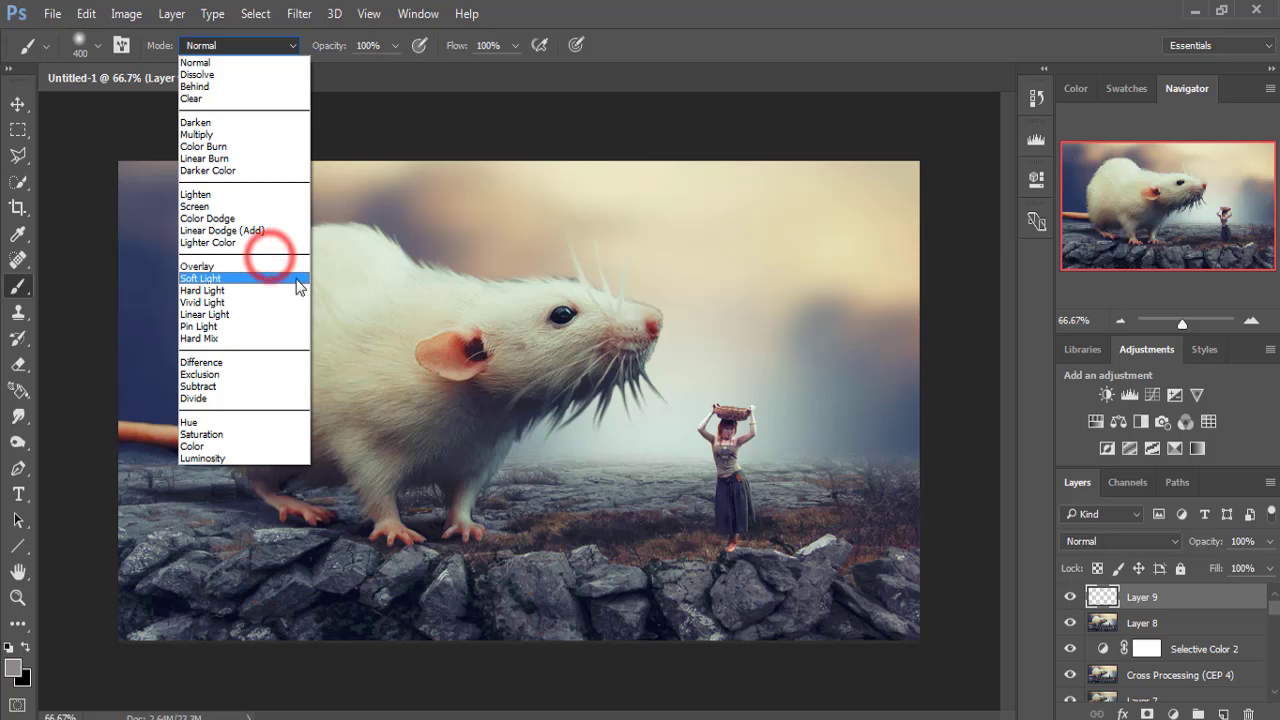
pyautogui.click(266, 265)
pyautogui.moveTo(160, 240)
pyautogui.mouseDown()
pyautogui.moveTo(820, 213)
pyautogui.moveTo(160, 340)
pyautogui.moveTo(585, 568)
pyautogui.moveTo(854, 557)
pyautogui.moveTo(331, 580)
pyautogui.moveTo(347, 592)
pyautogui.moveTo(880, 591)
pyautogui.mouseUp()
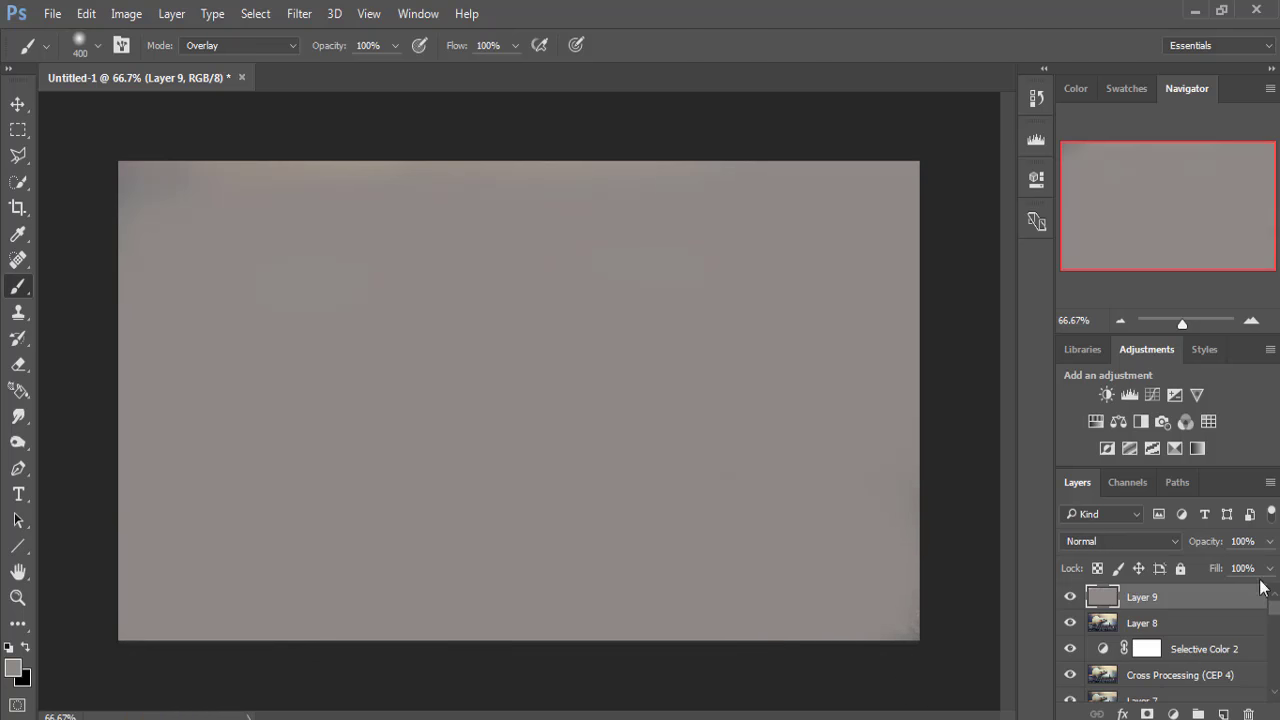
# - Set the grey layer to 20% opacity and 66% fill
pyautogui.click(1270, 541)
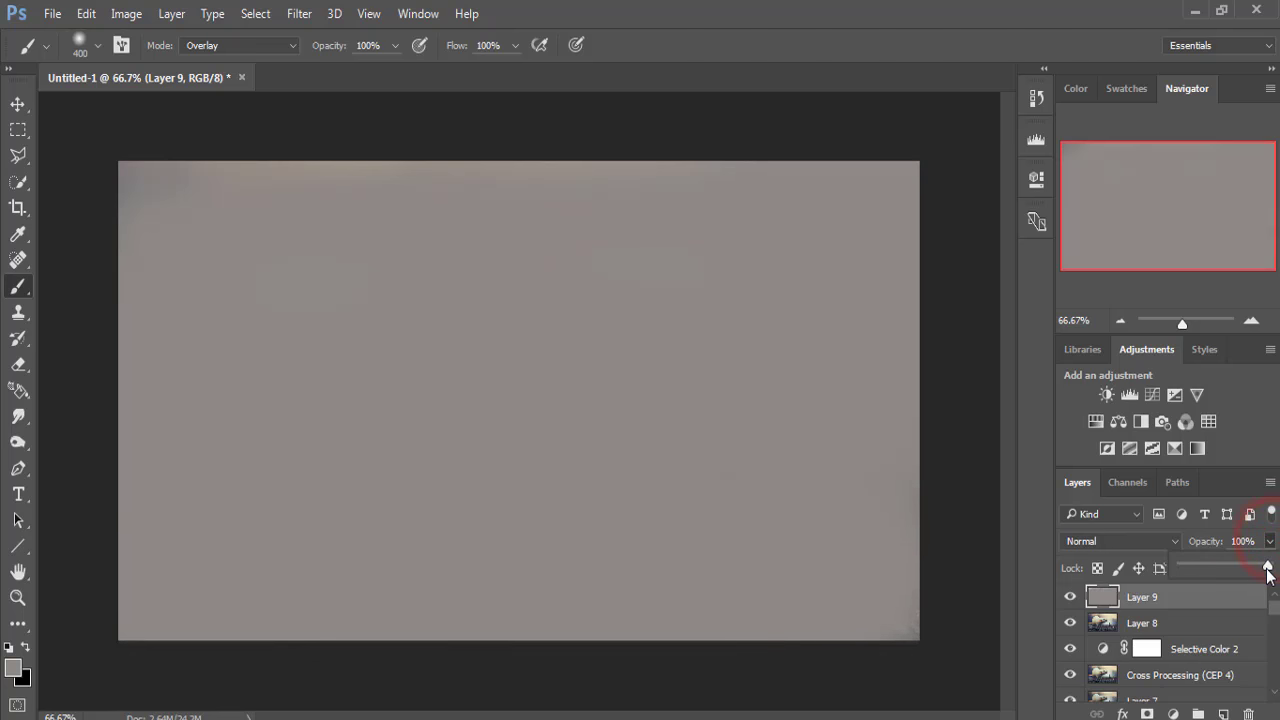
pyautogui.moveTo(1268, 566); pyautogui.dragTo(1201, 568)
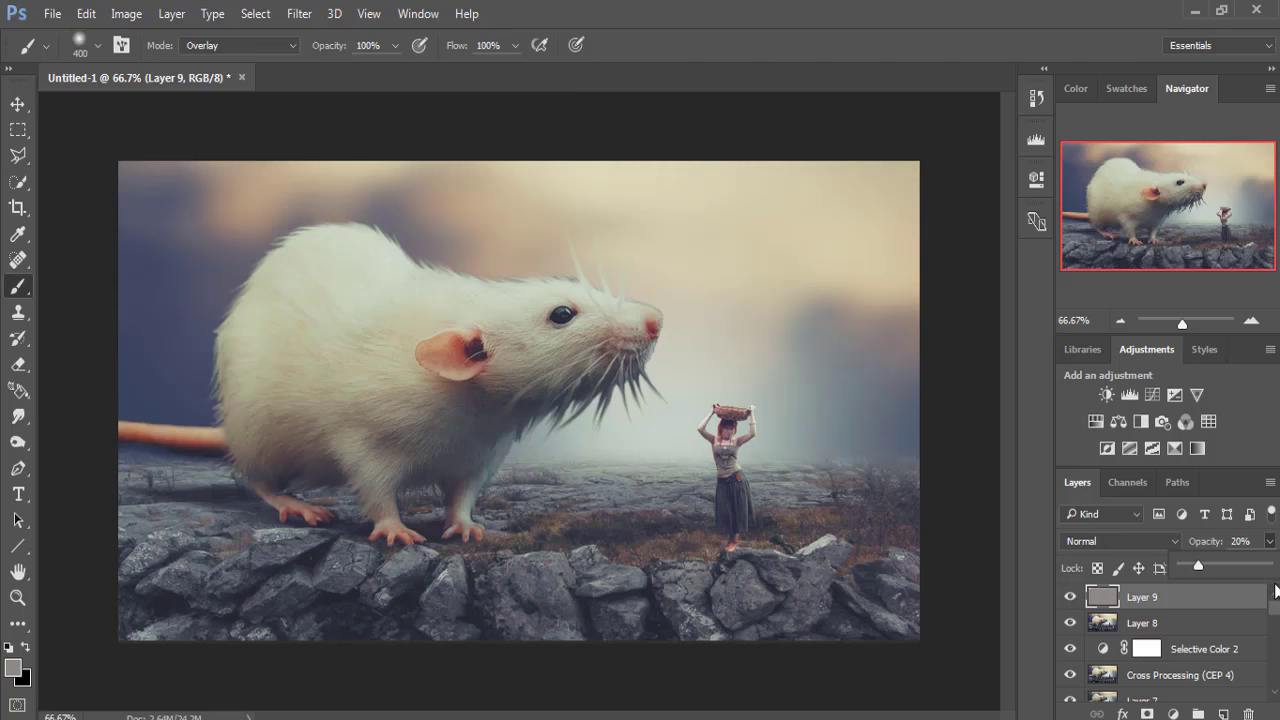
pyautogui.click(1270, 541)
pyautogui.click(1270, 568)
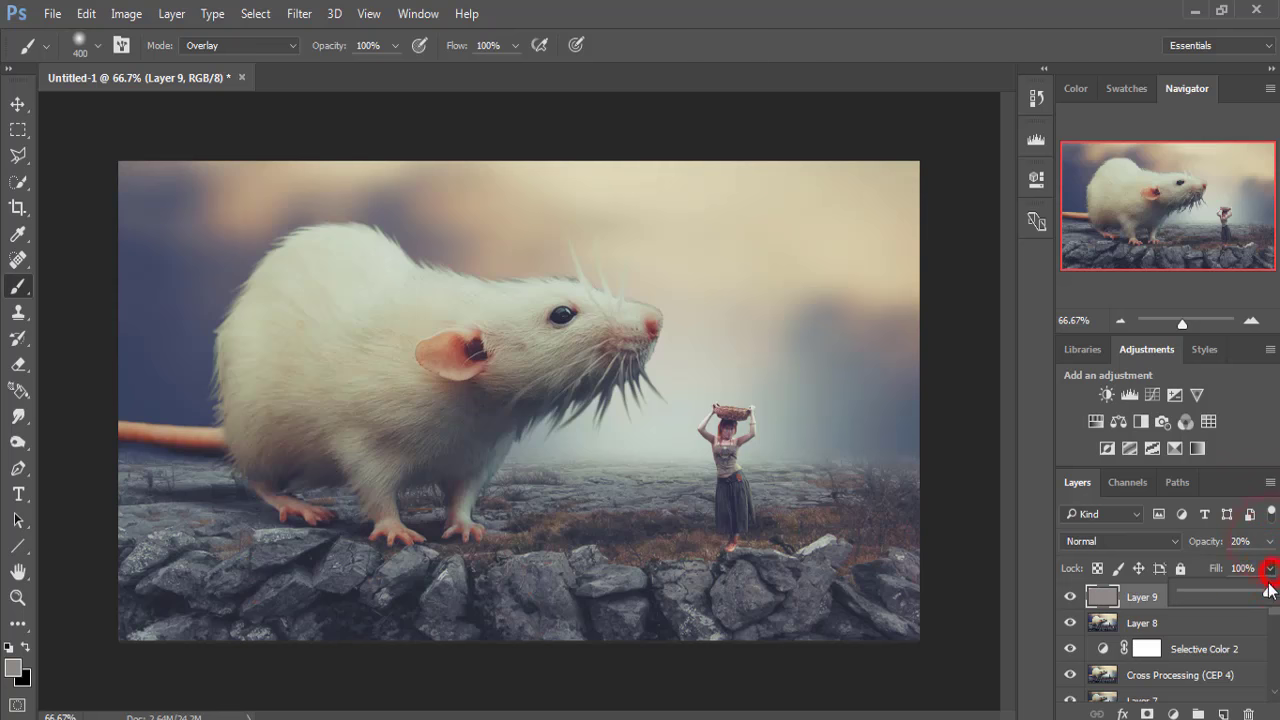
pyautogui.moveTo(1268, 596); pyautogui.dragTo(1245, 597)
pyautogui.click(1239, 594)
# - Stamp visible into a new top layer, then raise Viveza 2 global saturation to 19%
pyautogui.hotkey('ctrl', 'shift', 'alt', 'e')
pyautogui.press('v')
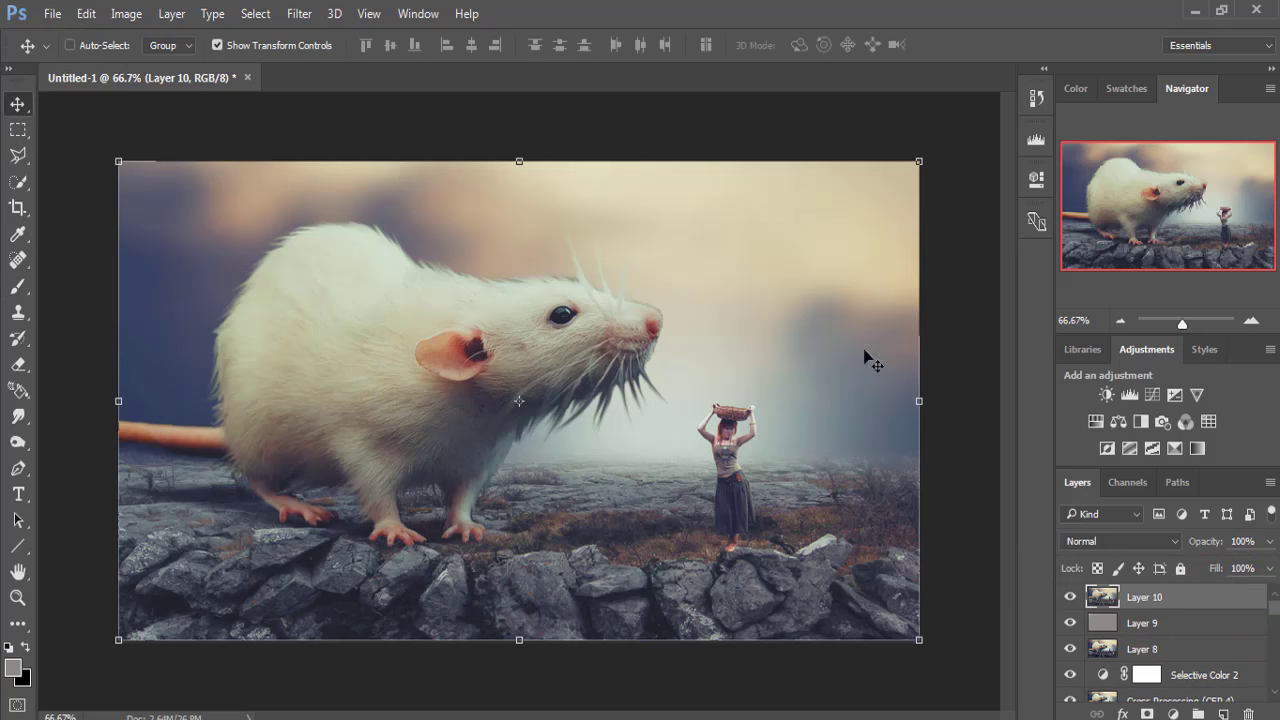
pyautogui.click(299, 14)
pyautogui.moveTo(333, 433)
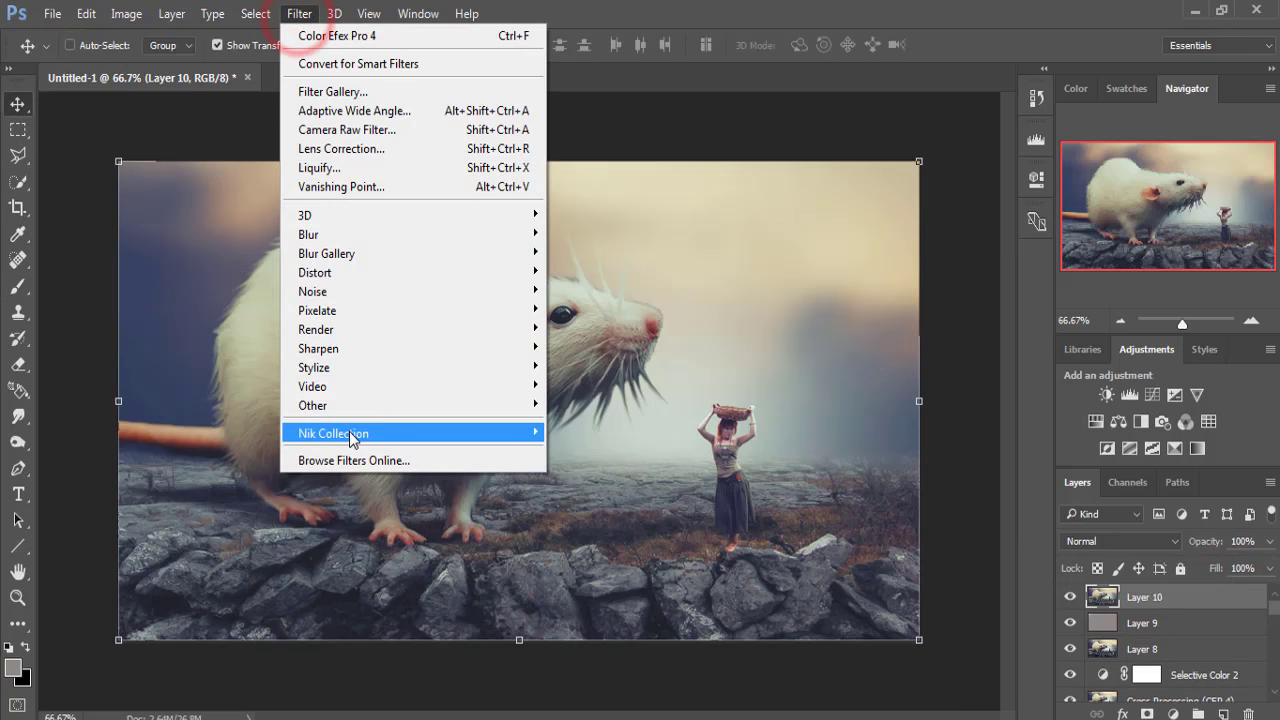
pyautogui.click(620, 565)
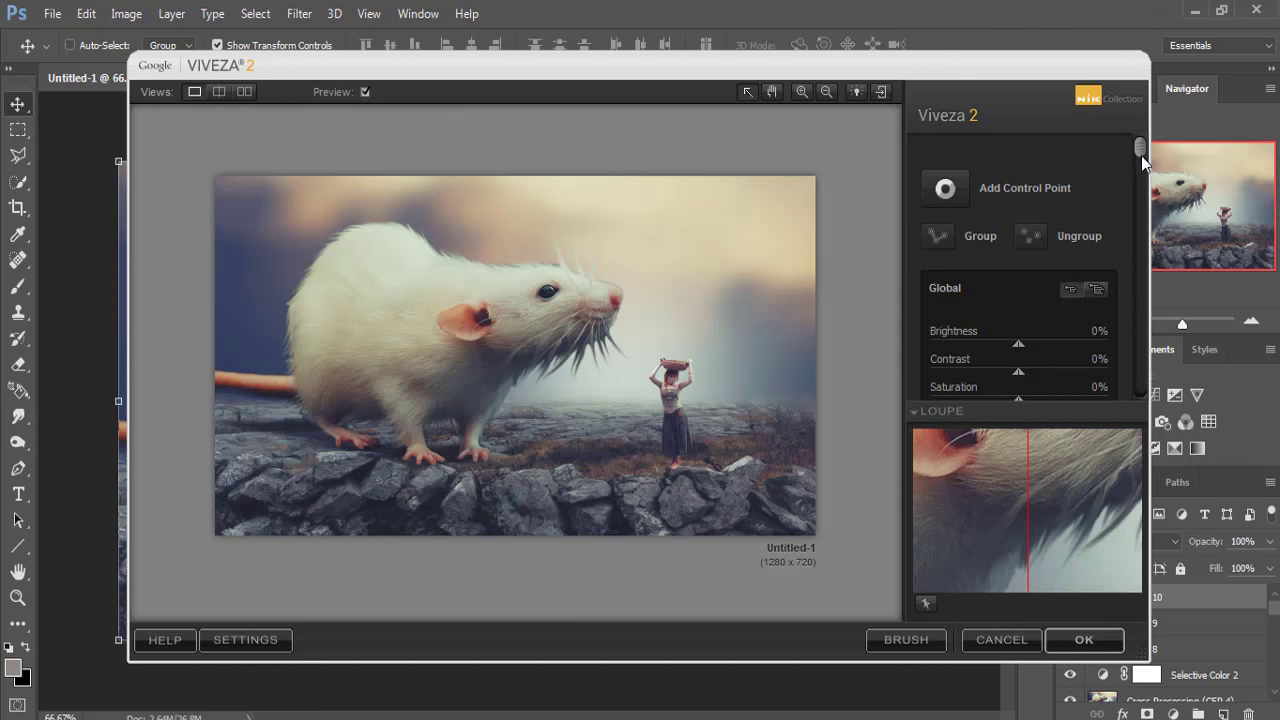
pyautogui.moveTo(1141, 150); pyautogui.dragTo(1141, 205)
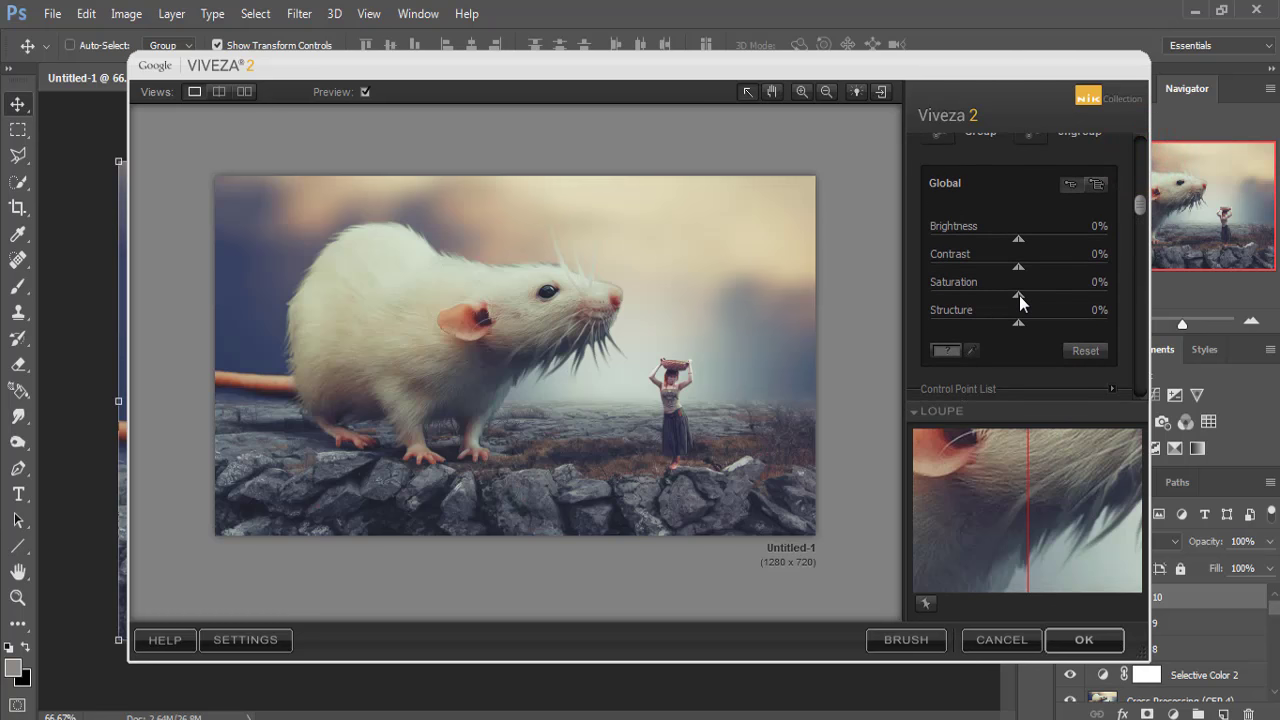
pyautogui.moveTo(1018, 296); pyautogui.dragTo(1037, 296)
pyautogui.click(1066, 645)
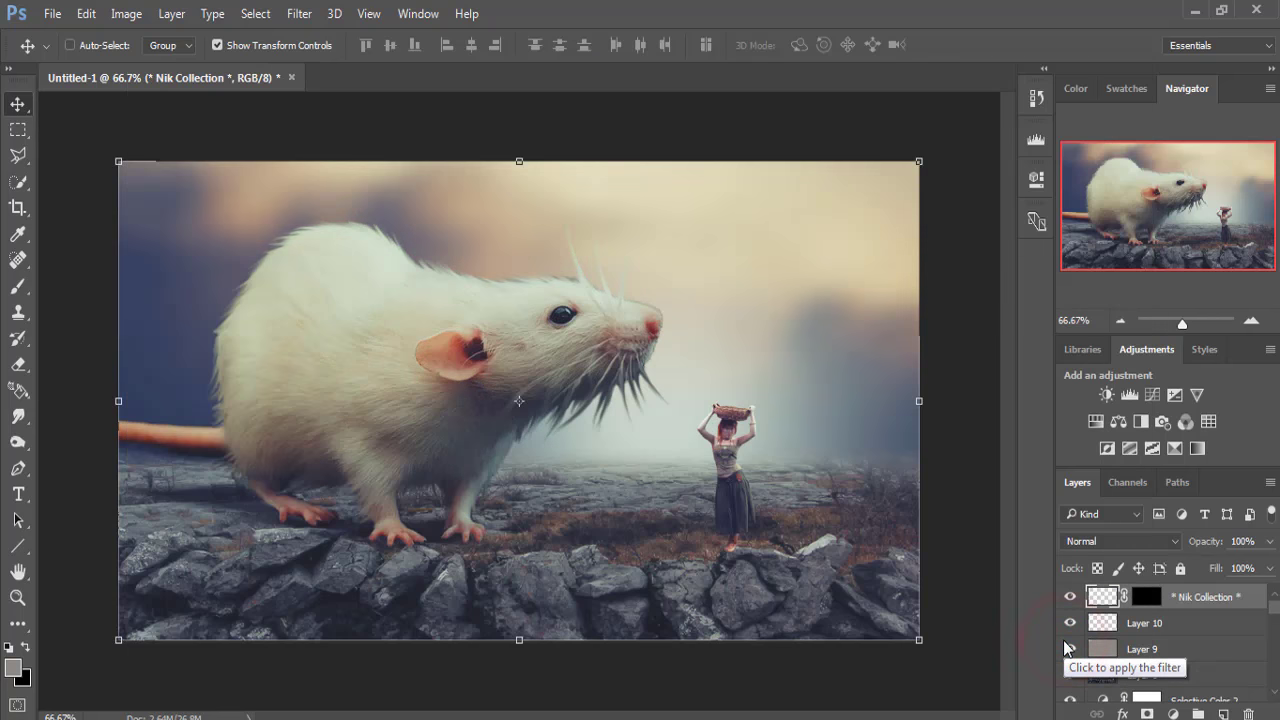